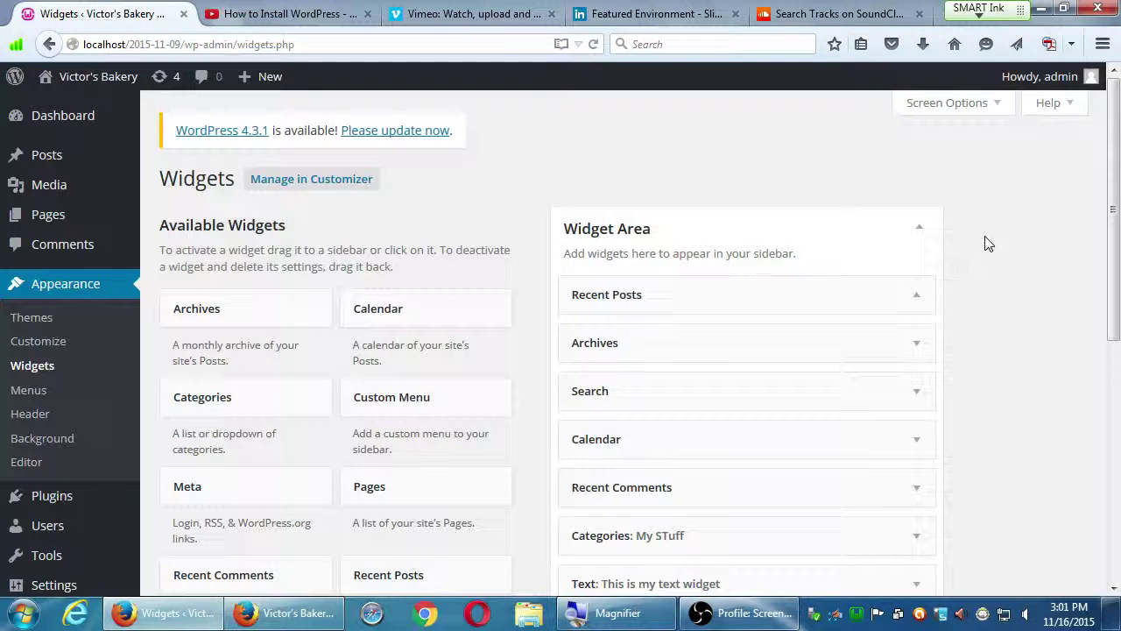
Close the YouTube, Vimeo, SlideShare and SoundCloud browser tabs, leaving only the Widgets page open
{"action": "scroll", "coordinate": [981, 240], "scroll_direction": "down", "scroll_amount": 4}
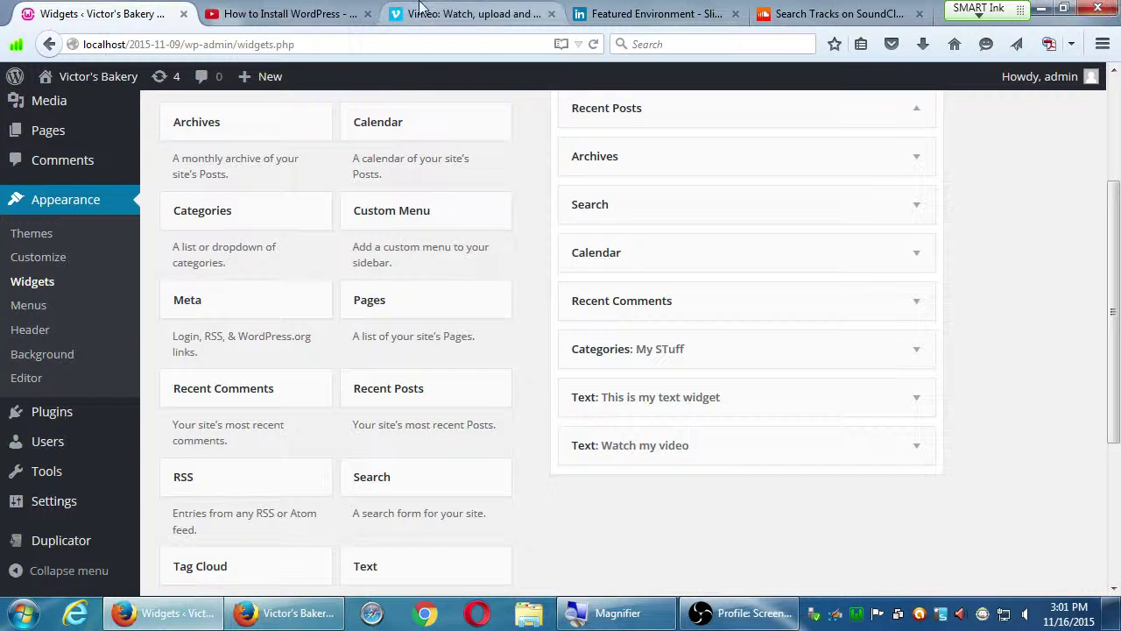
{"action": "left_click", "coordinate": [367, 14]}
{"action": "left_click", "coordinate": [367, 14]}
{"action": "left_click", "coordinate": [368, 14]}
{"action": "left_click", "coordinate": [367, 14]}
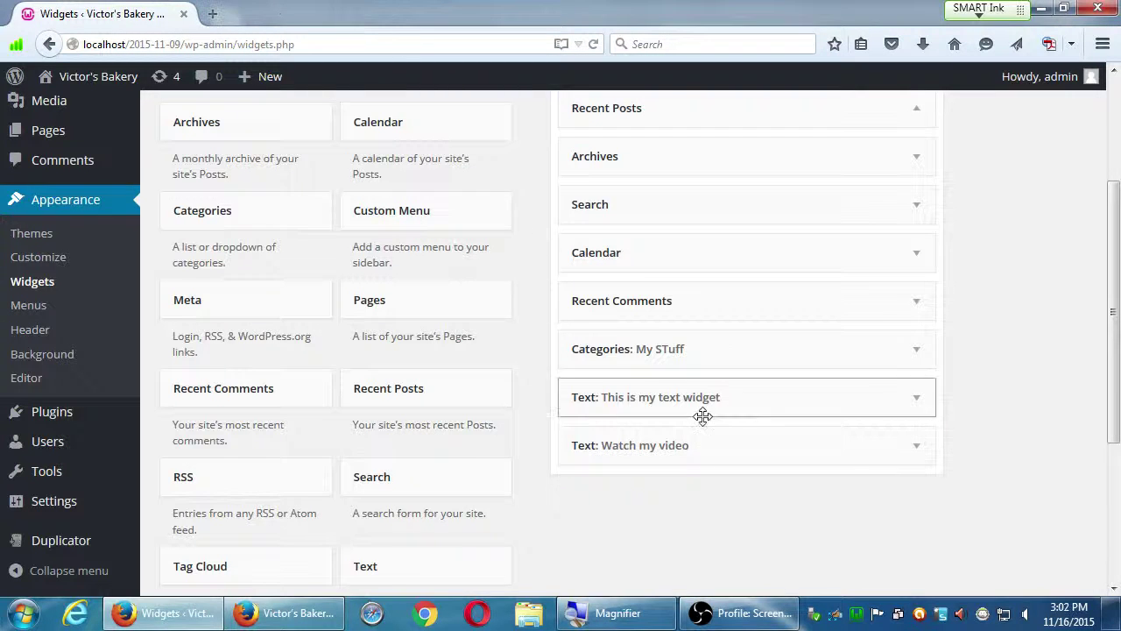
Expand the "Watch my video" text widget to check its embed code, and view the video widget on the live site
{"action": "left_click", "coordinate": [903, 451]}
{"action": "scroll", "coordinate": [915, 503], "scroll_direction": "down", "scroll_amount": 2}
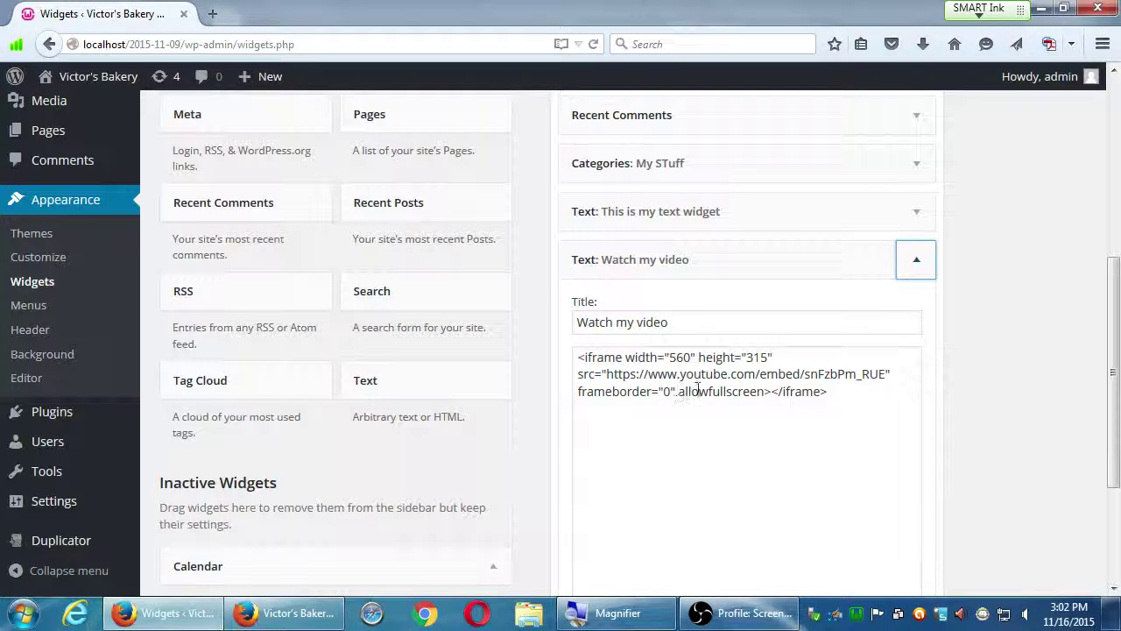
{"action": "left_click", "coordinate": [285, 613]}
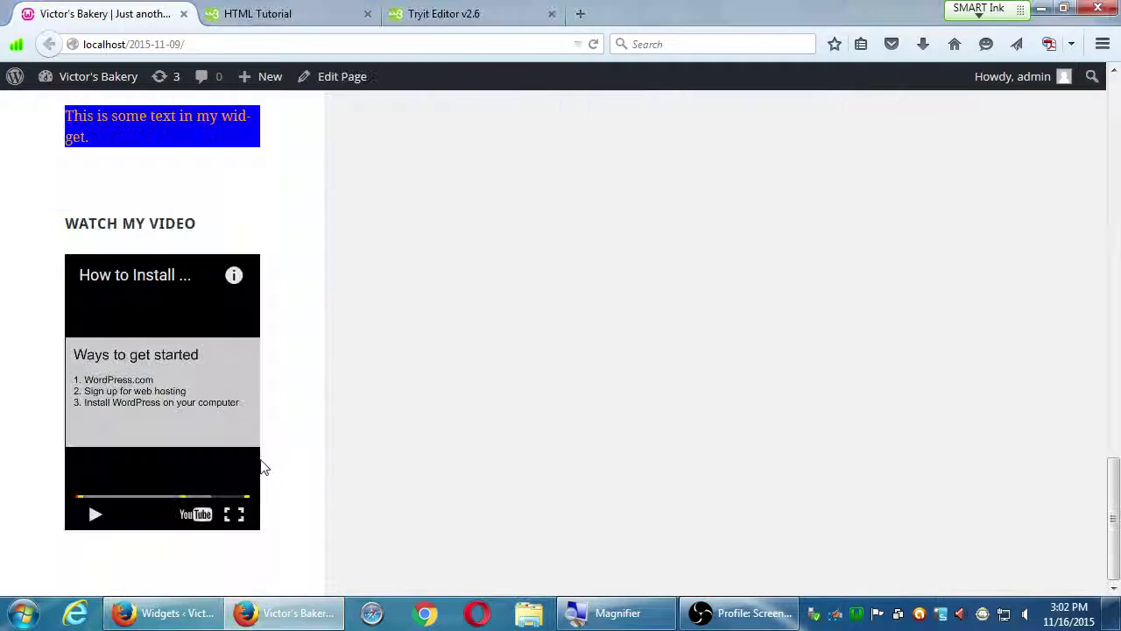
{"action": "scroll", "coordinate": [145, 332], "scroll_direction": "up", "scroll_amount": 3}
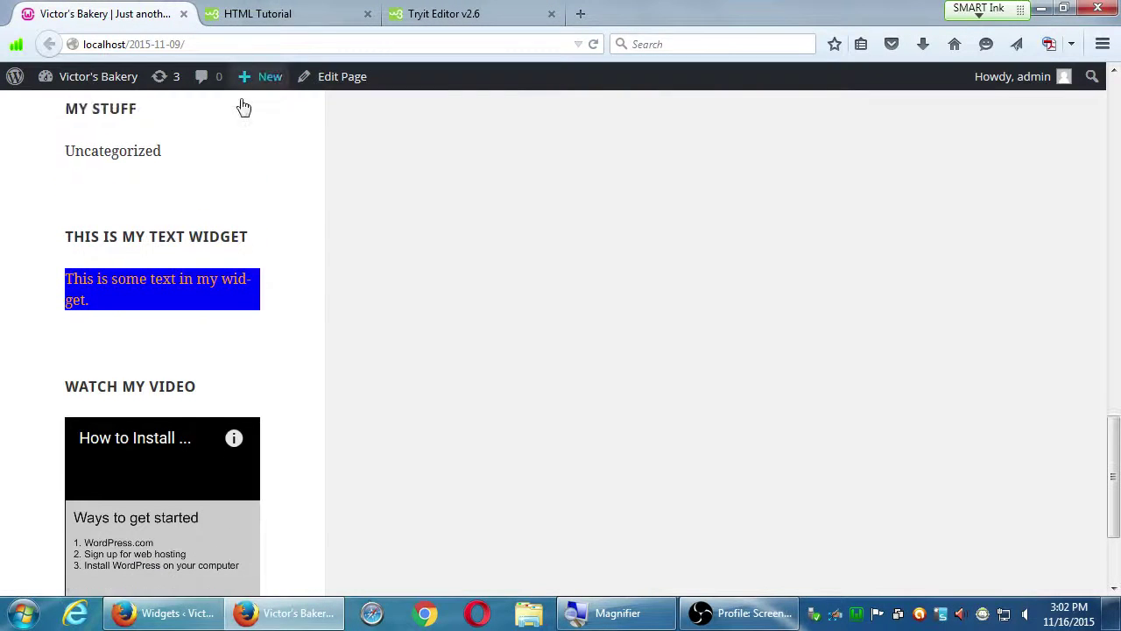
Close the HTML Tutorial and Tryit Editor tabs and minimize the live site window to return to the Widgets page
{"action": "left_click", "coordinate": [367, 14]}
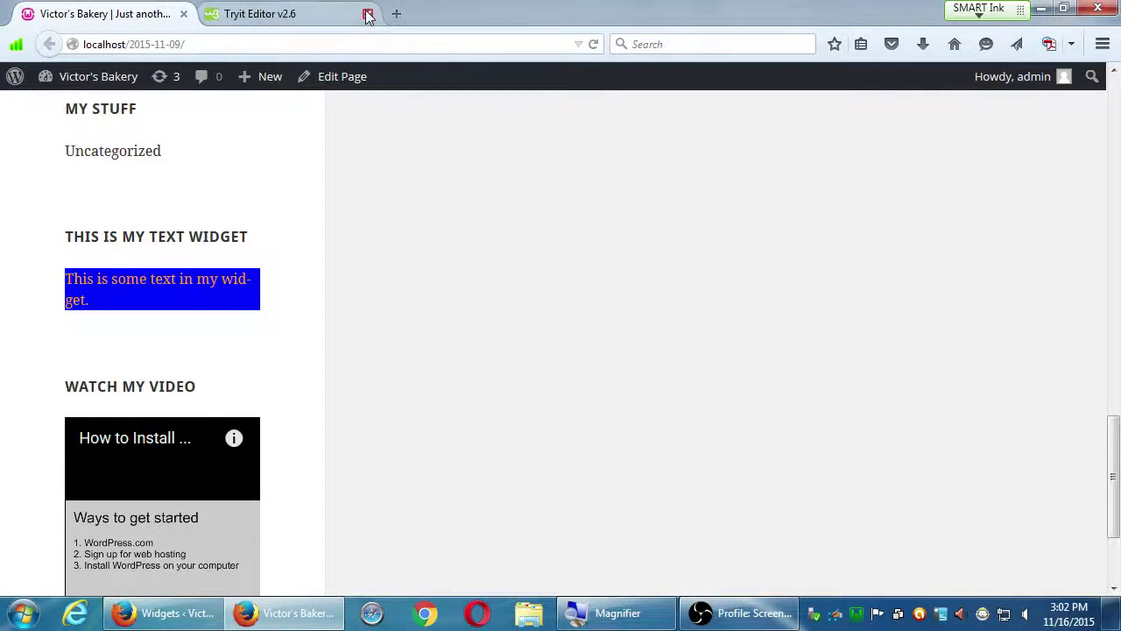
{"action": "left_click", "coordinate": [368, 14]}
{"action": "left_click", "coordinate": [1043, 9]}
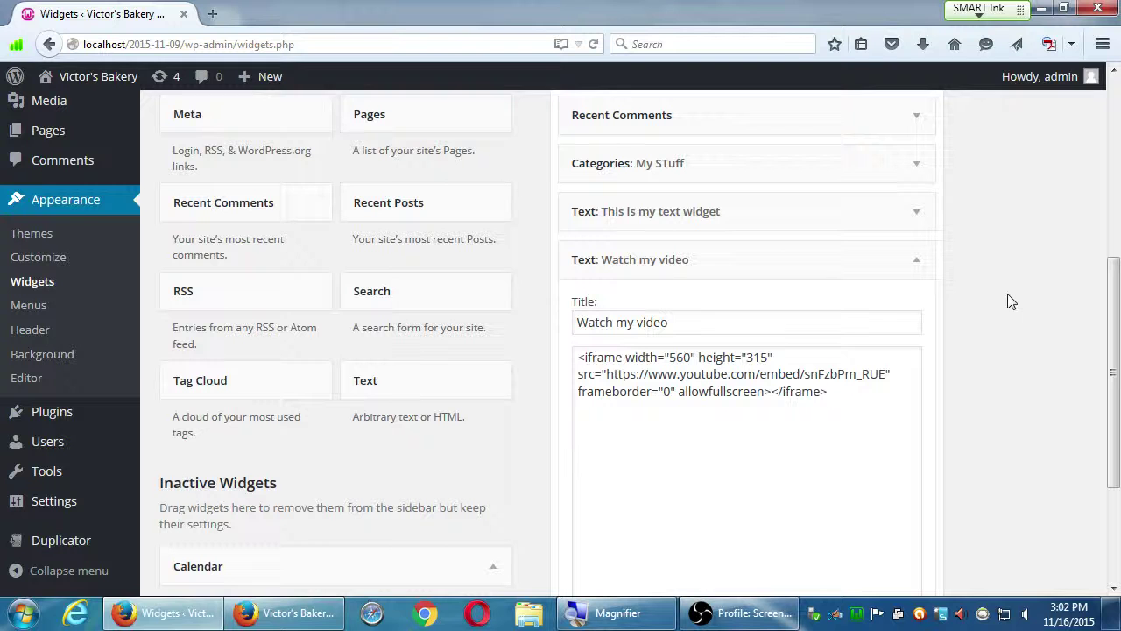
Review the available and active widgets, and open the list of installed plugins
{"action": "scroll", "coordinate": [1008, 350], "scroll_direction": "up", "scroll_amount": 5}
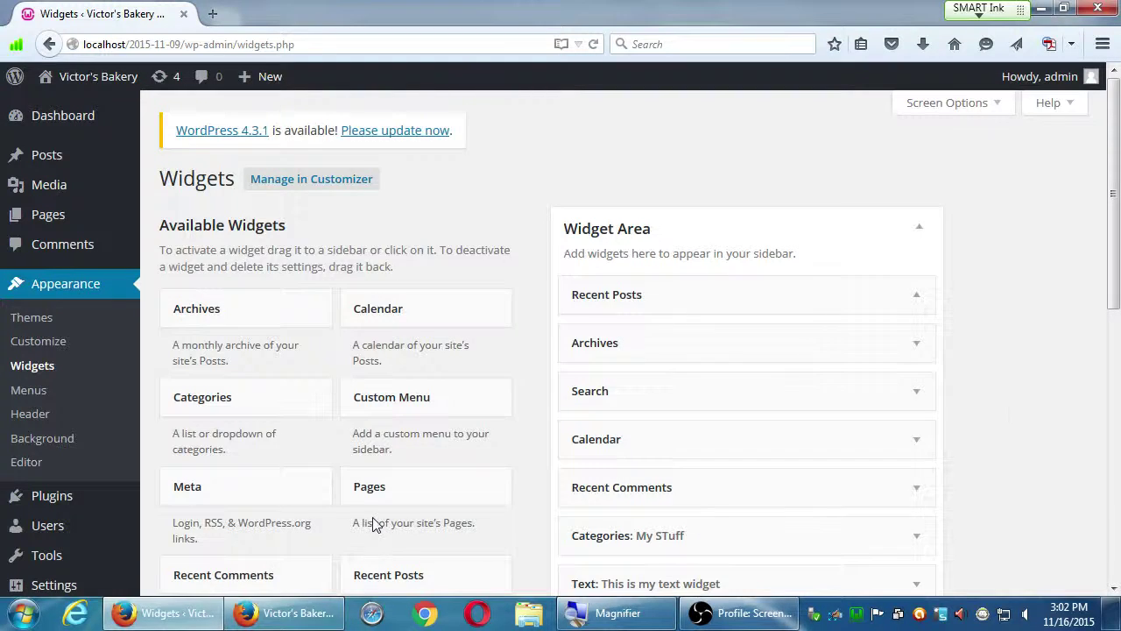
{"action": "scroll", "coordinate": [237, 438], "scroll_direction": "down", "scroll_amount": 2}
{"action": "scroll", "coordinate": [237, 438], "scroll_direction": "down", "scroll_amount": 5}
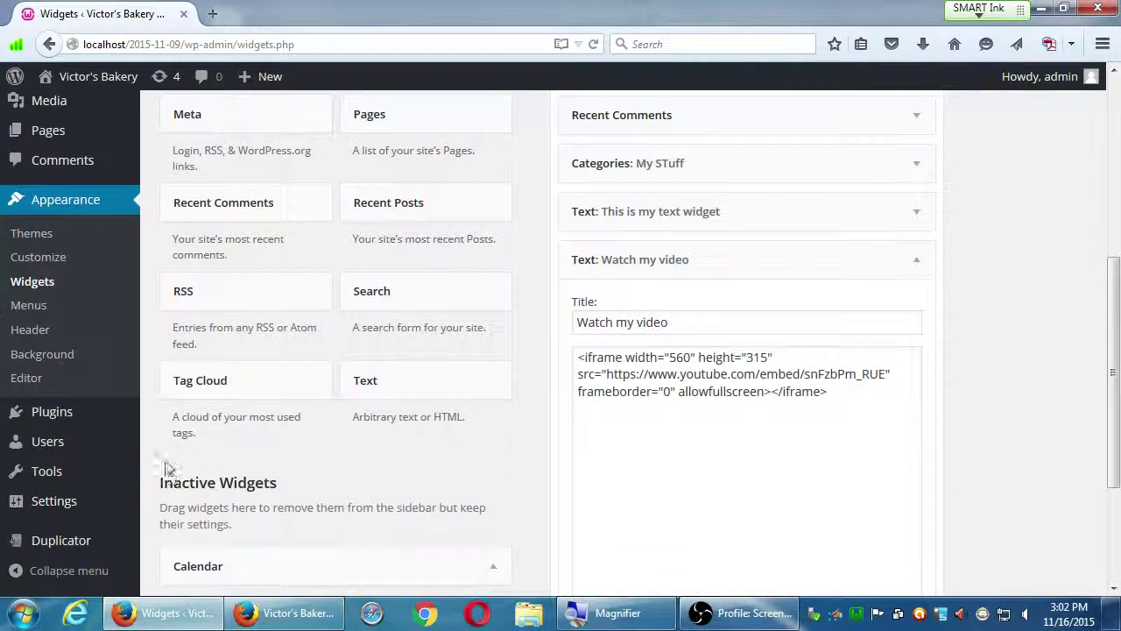
{"action": "scroll", "coordinate": [166, 462], "scroll_direction": "up", "scroll_amount": 7}
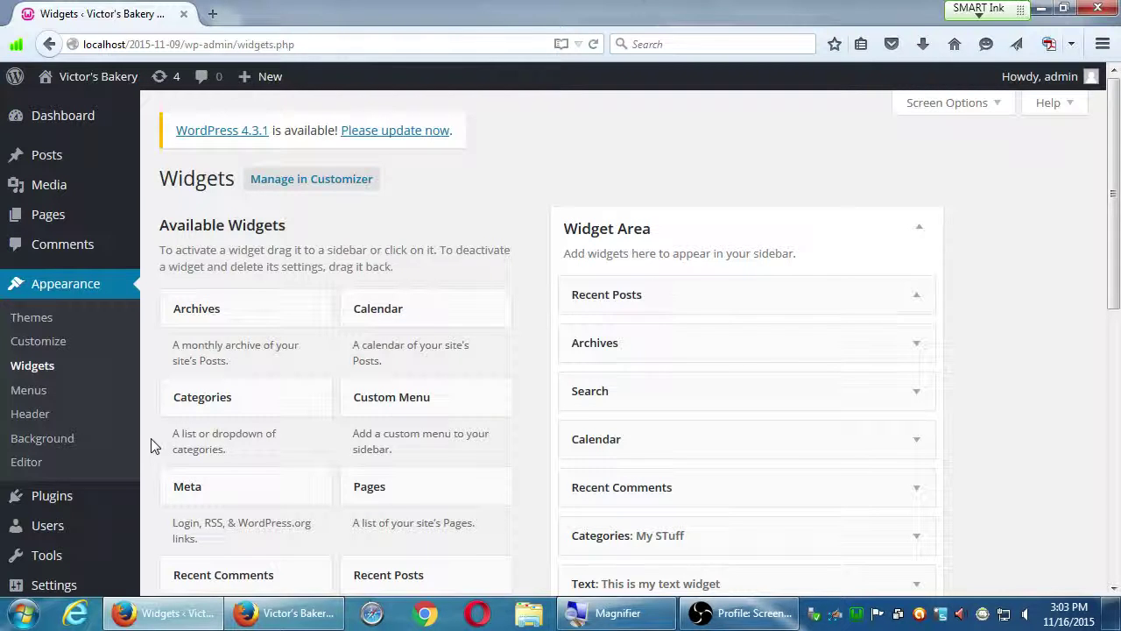
{"action": "scroll", "coordinate": [148, 429], "scroll_direction": "down", "scroll_amount": 10}
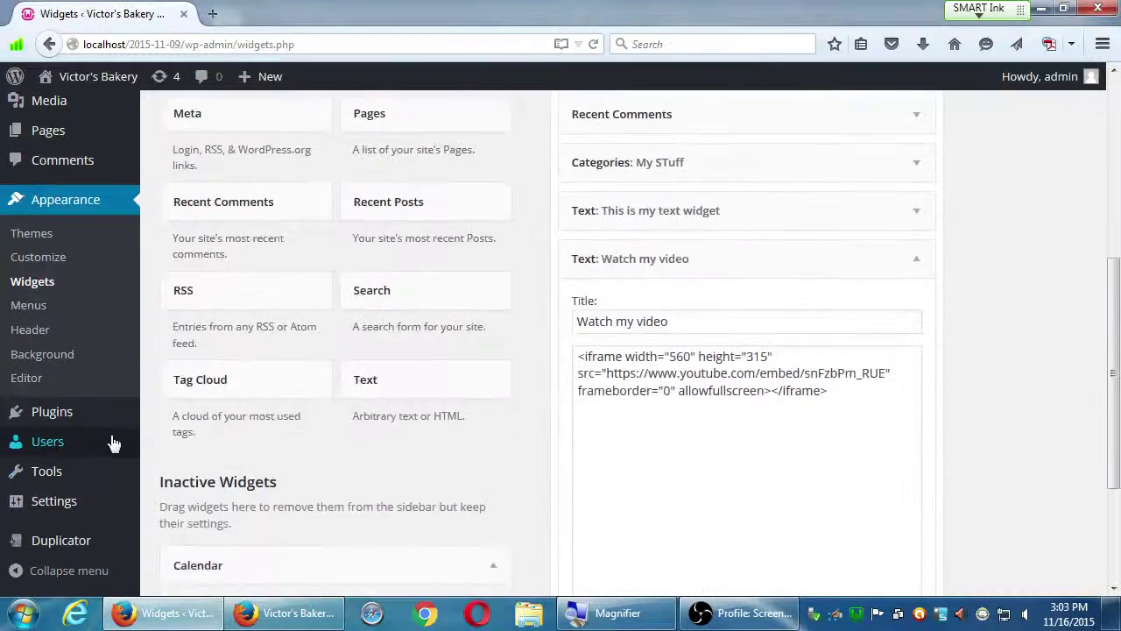
{"action": "mouse_move", "coordinate": [77, 428]}
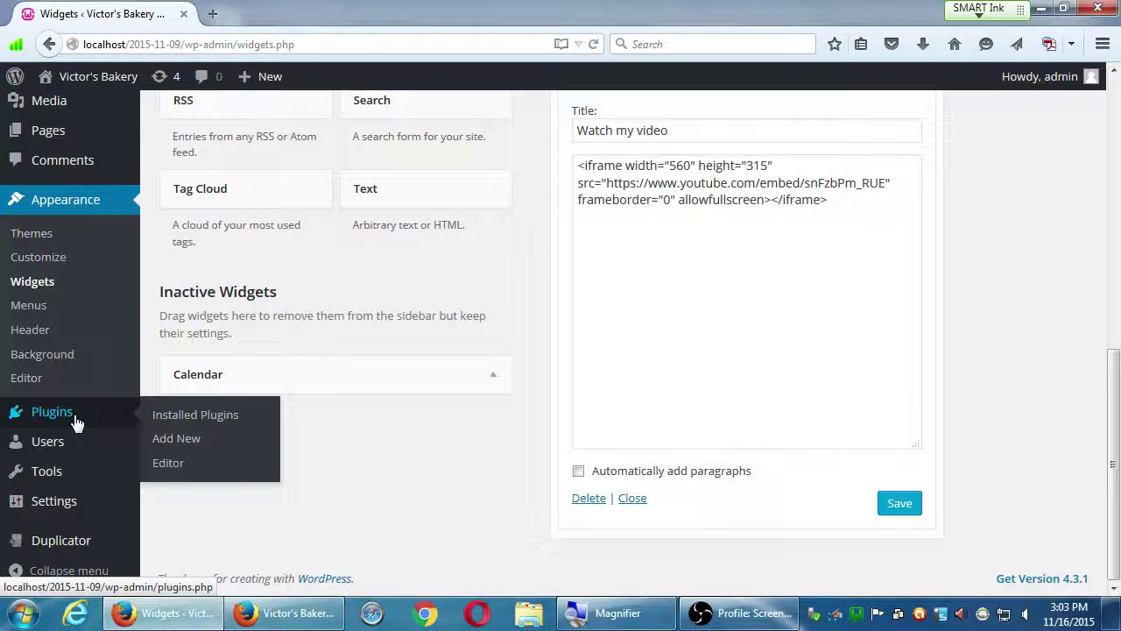
{"action": "left_click", "coordinate": [77, 419]}
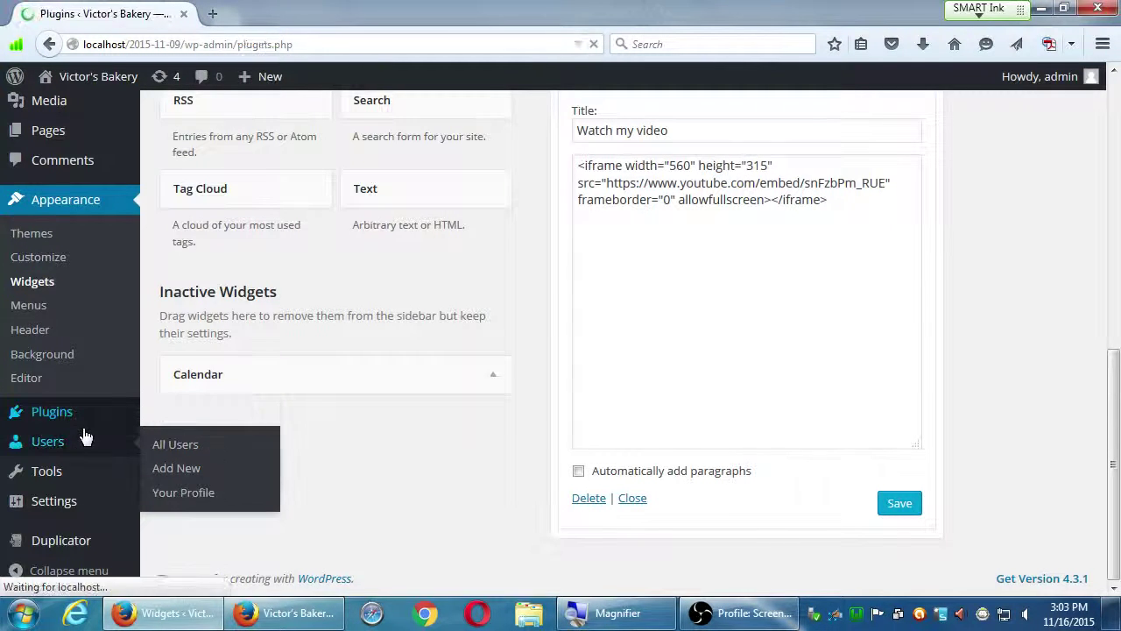
Delete the inactive Hello Dolly plugin together with its files
{"action": "scroll", "coordinate": [500, 412], "scroll_direction": "down", "scroll_amount": 2}
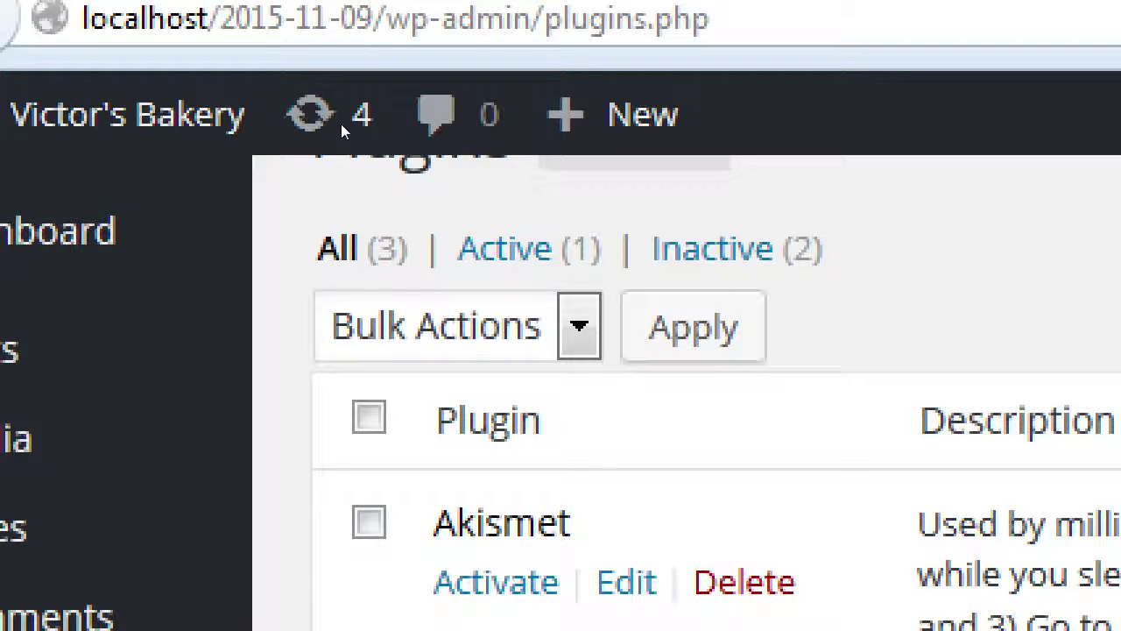
{"action": "scroll", "coordinate": [289, 158], "scroll_direction": "up", "scroll_amount": 3}
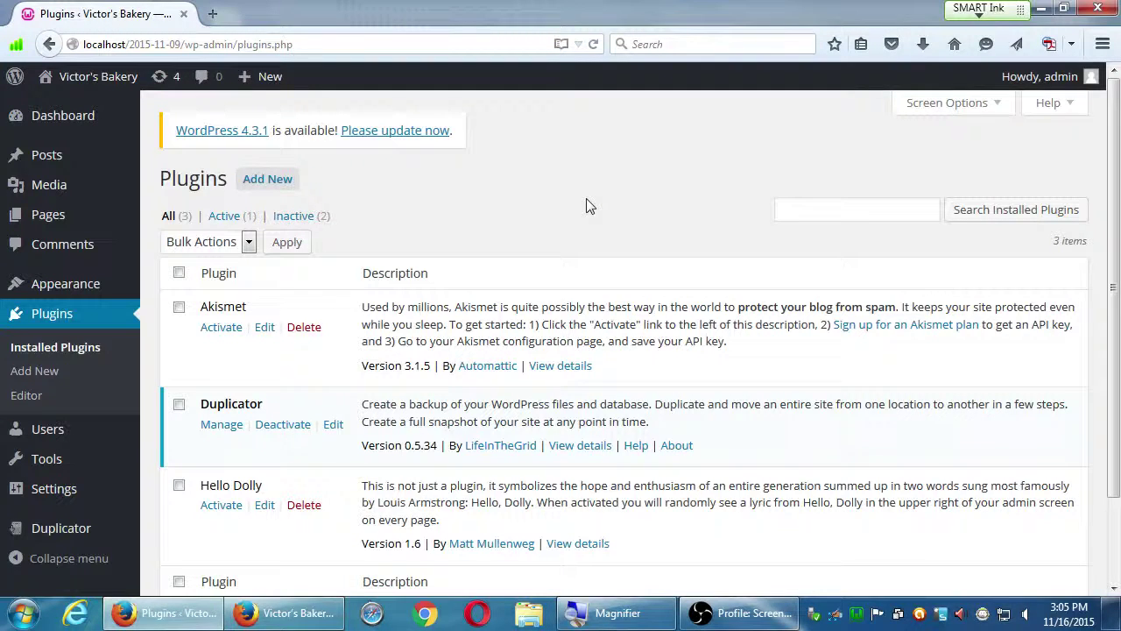
{"action": "scroll", "coordinate": [459, 227], "scroll_direction": "down", "scroll_amount": 2}
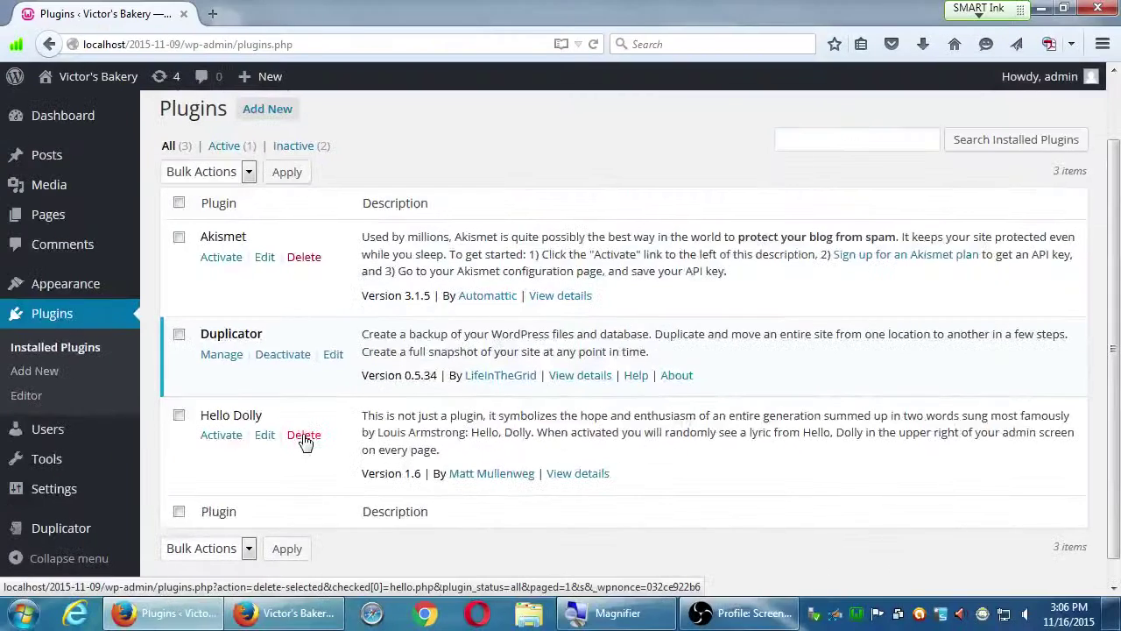
{"action": "left_click", "coordinate": [319, 360]}
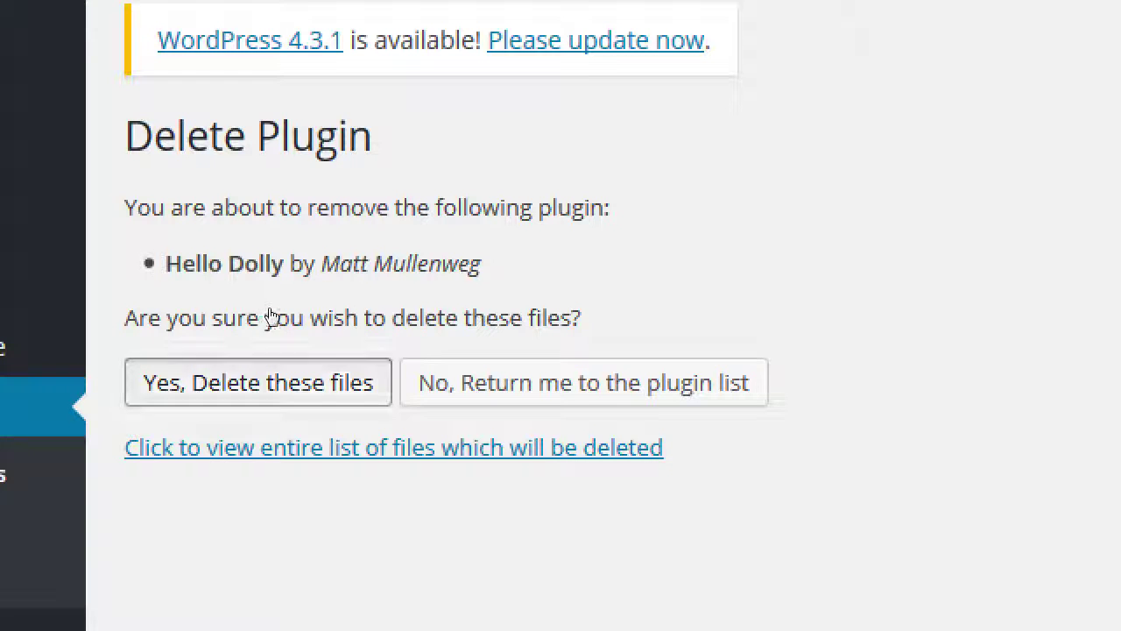
{"action": "key", "text": "Tab"}
{"action": "key", "text": "Return"}
View the Duplicator plugin's details and look over its lifeinthegrid.com website, closing both when done
{"action": "scroll", "coordinate": [272, 315], "scroll_direction": "down", "scroll_amount": 3}
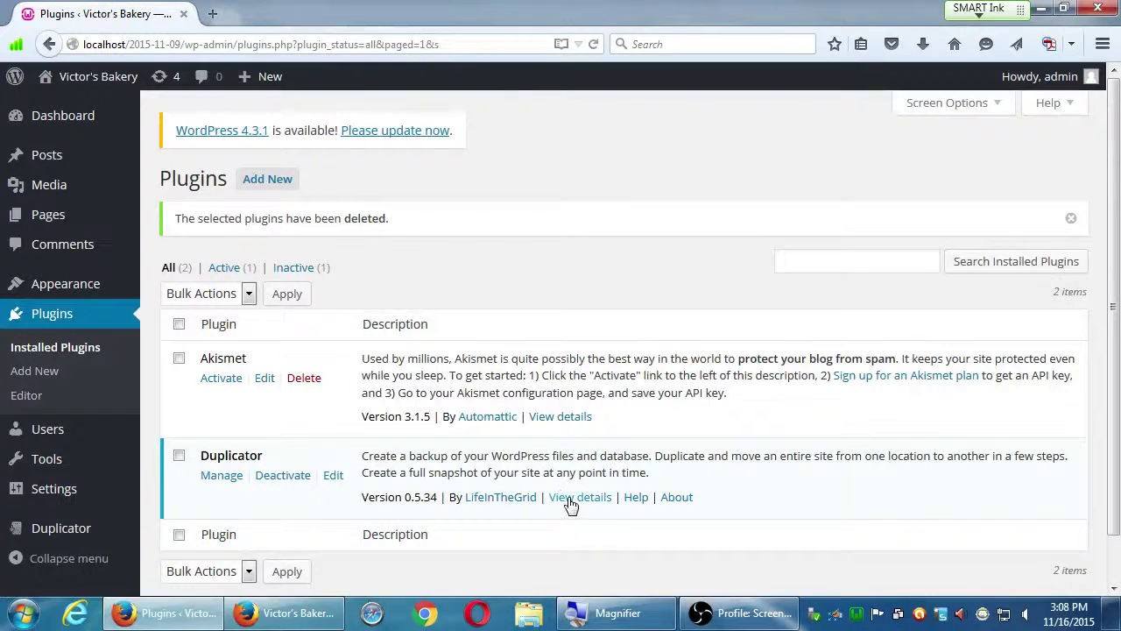
{"action": "left_click", "coordinate": [565, 499]}
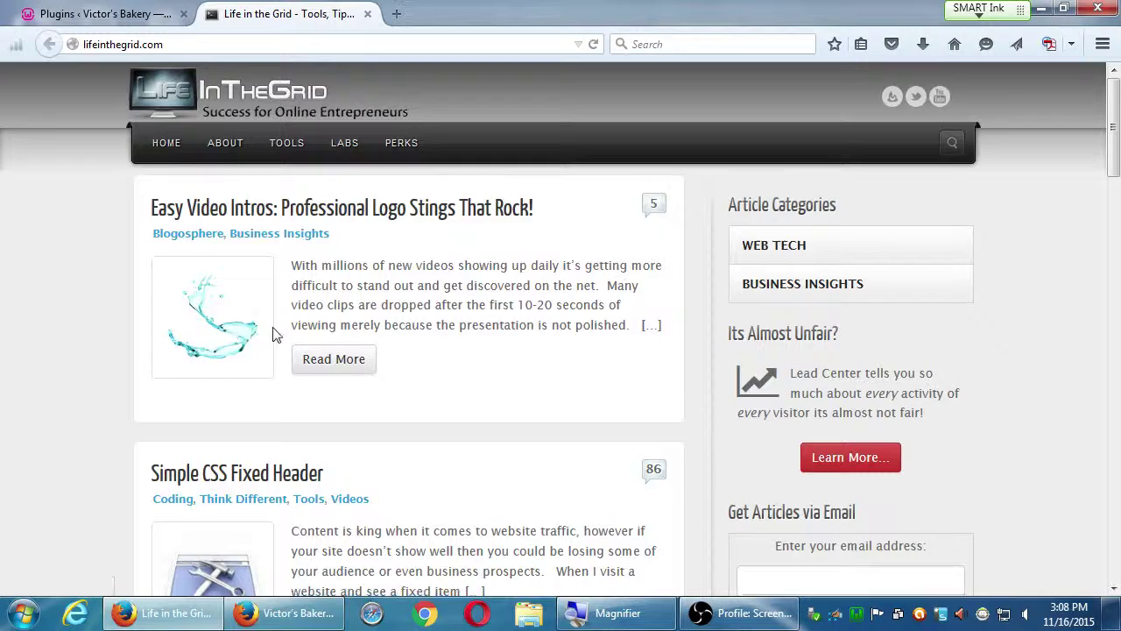
{"action": "scroll", "coordinate": [267, 320], "scroll_direction": "down", "scroll_amount": 5}
{"action": "scroll", "coordinate": [271, 308], "scroll_direction": "down", "scroll_amount": 3}
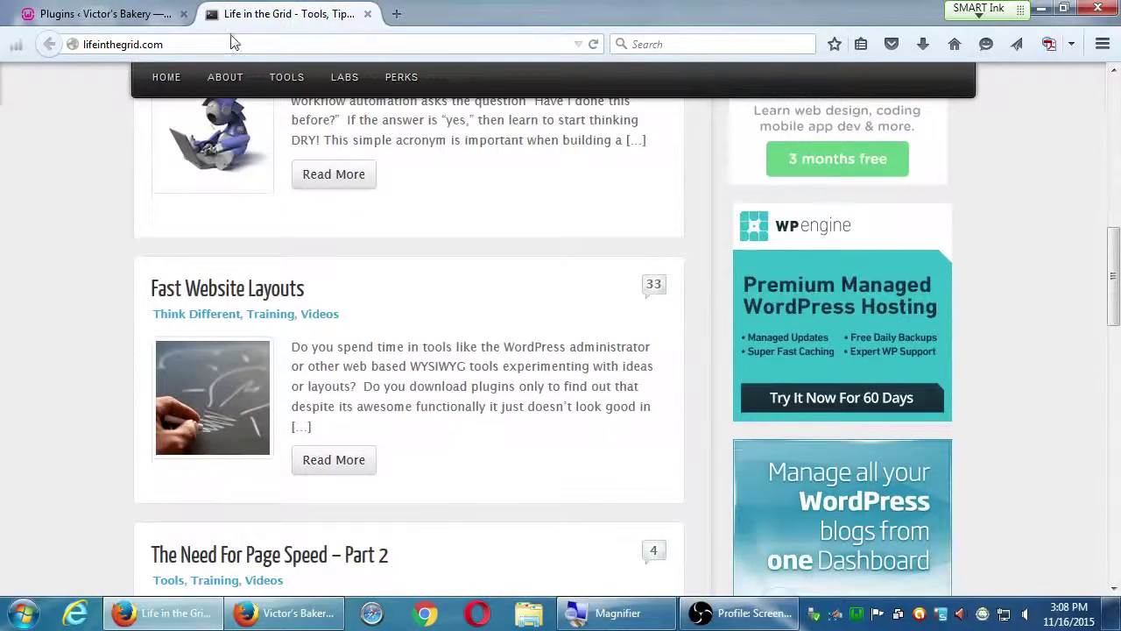
{"action": "middle_click", "coordinate": [267, 22]}
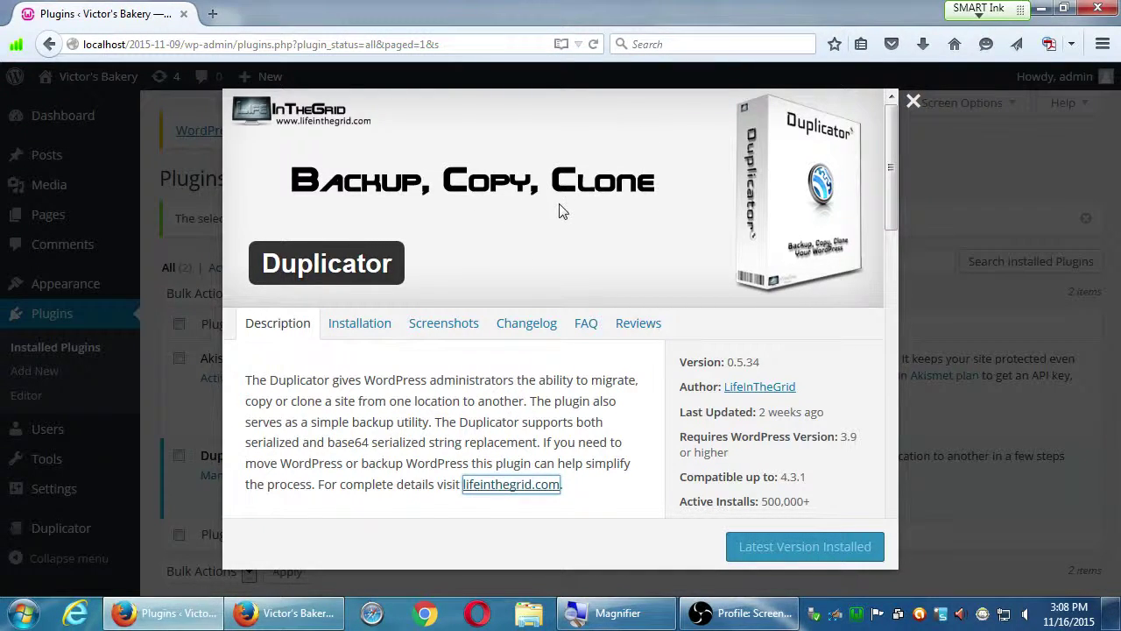
{"action": "left_click", "coordinate": [922, 105]}
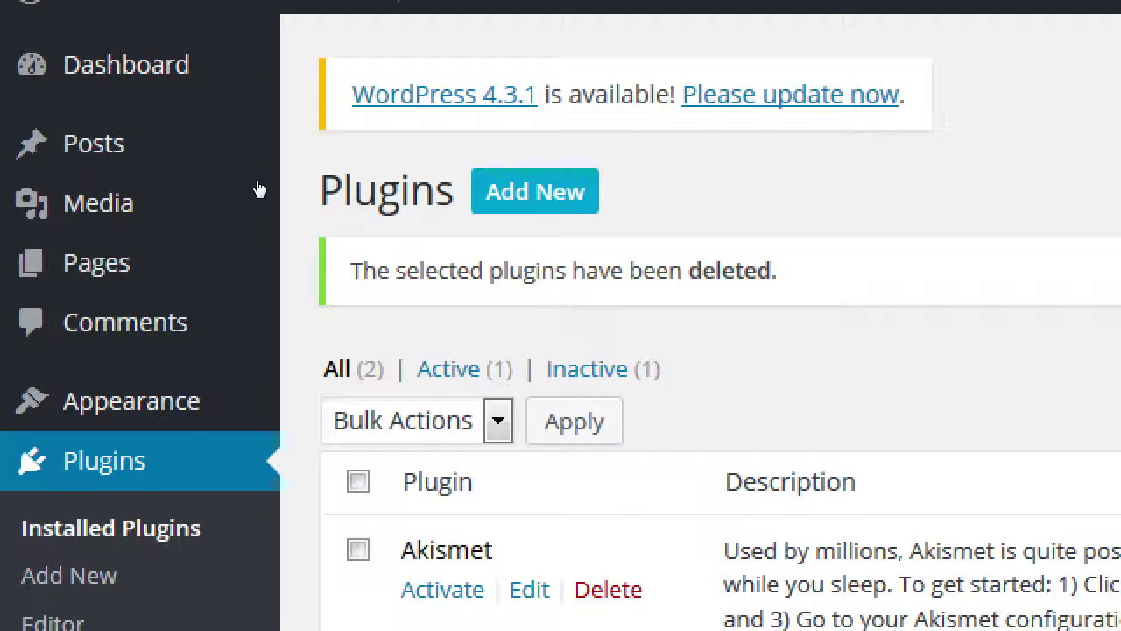
Open the Add Plugins page and browse the featured plugins
{"action": "left_click", "coordinate": [536, 191]}
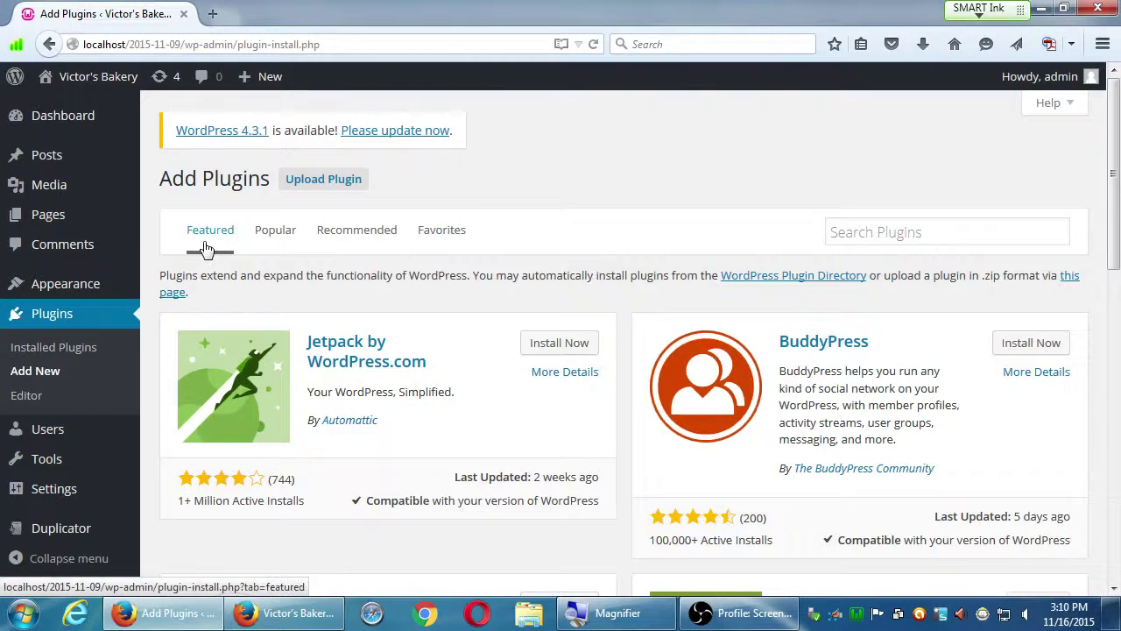
{"action": "scroll", "coordinate": [482, 275], "scroll_direction": "down", "scroll_amount": 10}
{"action": "scroll", "coordinate": [483, 275], "scroll_direction": "up", "scroll_amount": 5}
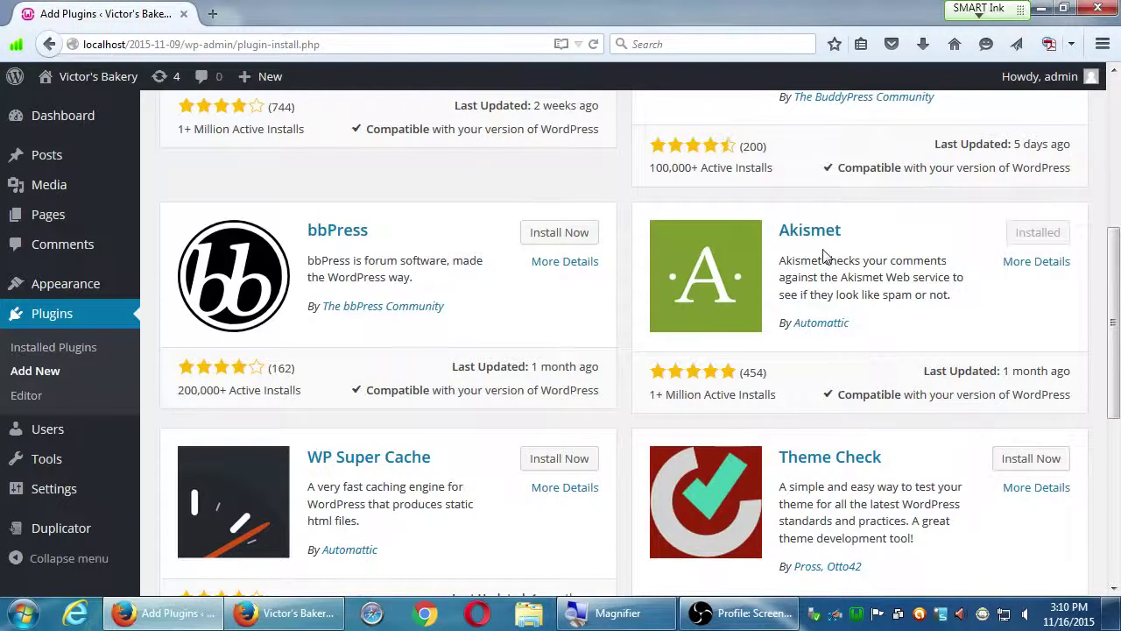
{"action": "scroll", "coordinate": [824, 261], "scroll_direction": "up", "scroll_amount": 2}
{"action": "scroll", "coordinate": [824, 261], "scroll_direction": "up", "scroll_amount": 1}
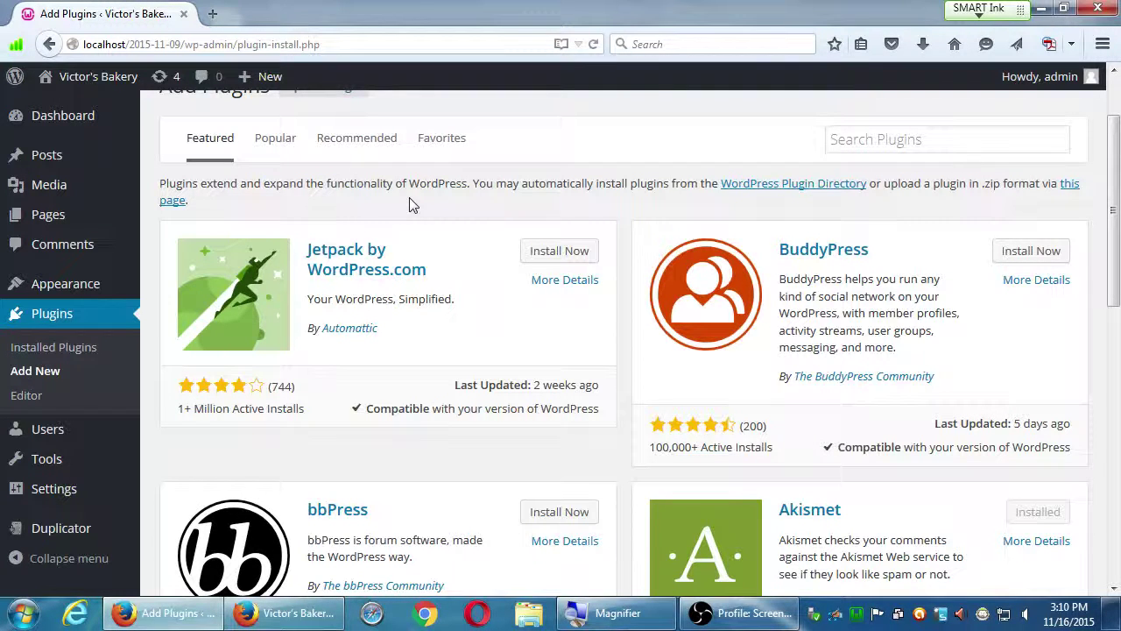
Enter the address victor.wordpress.com in a separate browser window without loading it
{"action": "key", "text": "ctrl+t"}
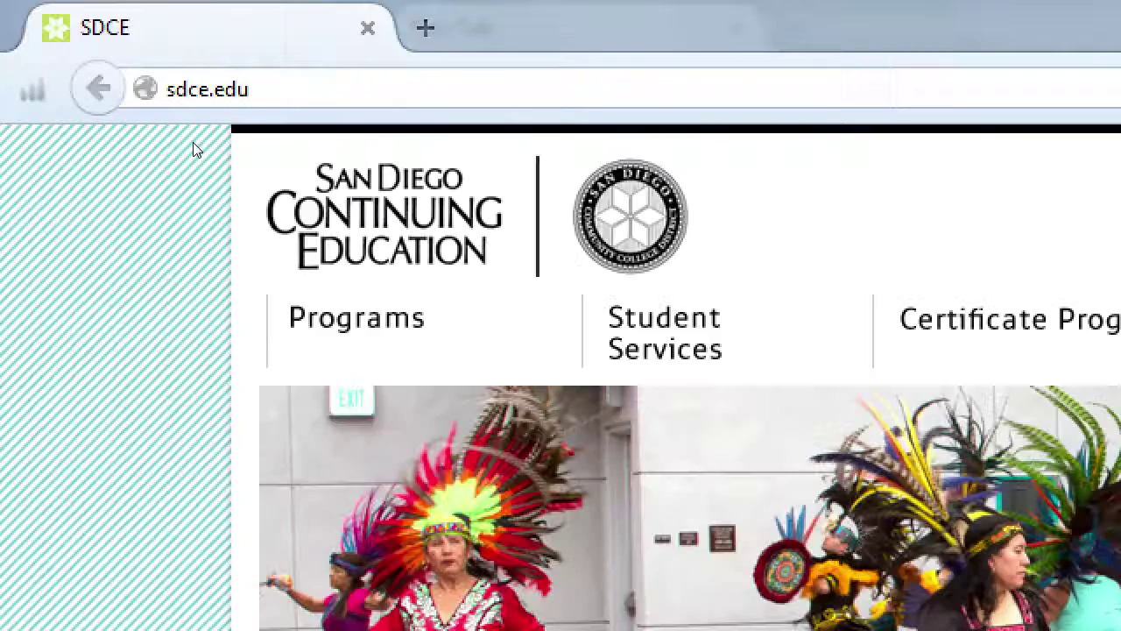
{"action": "key", "text": "ctrl+l"}
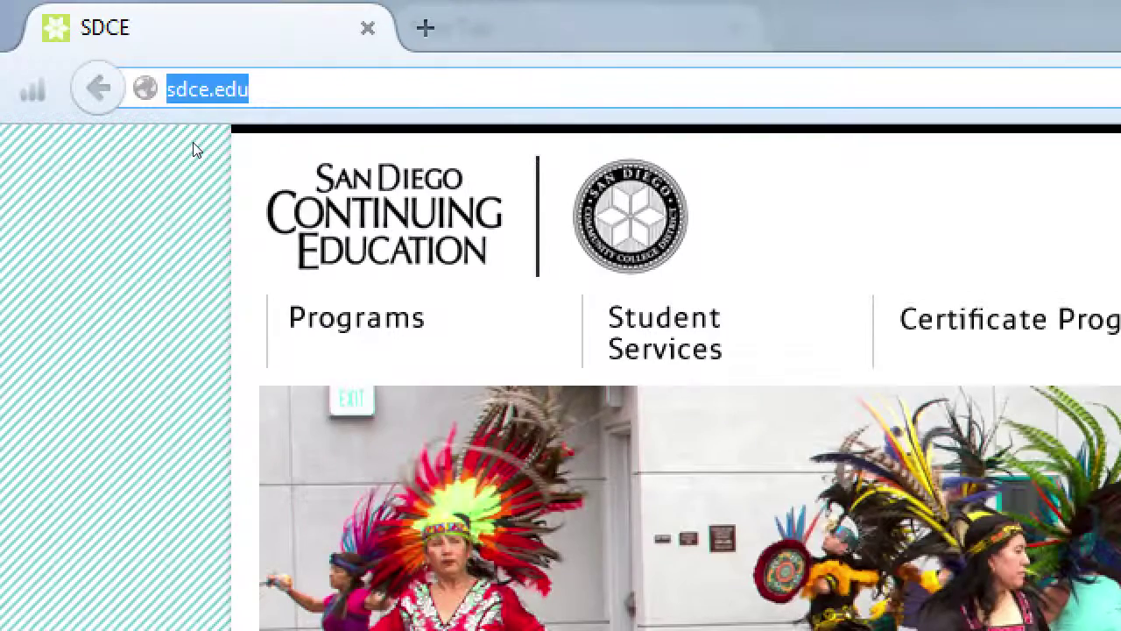
{"action": "type", "text": "ff"}
{"action": "key", "text": "BackSpace"}
{"action": "key", "text": "BackSpace"}
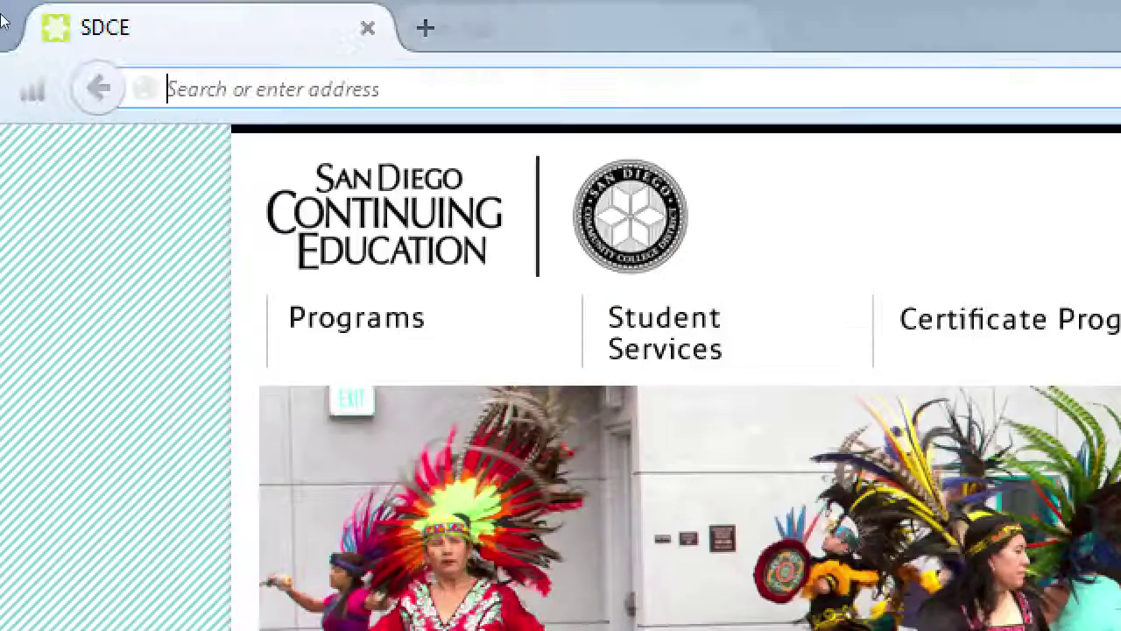
{"action": "type", "text": "vic"}
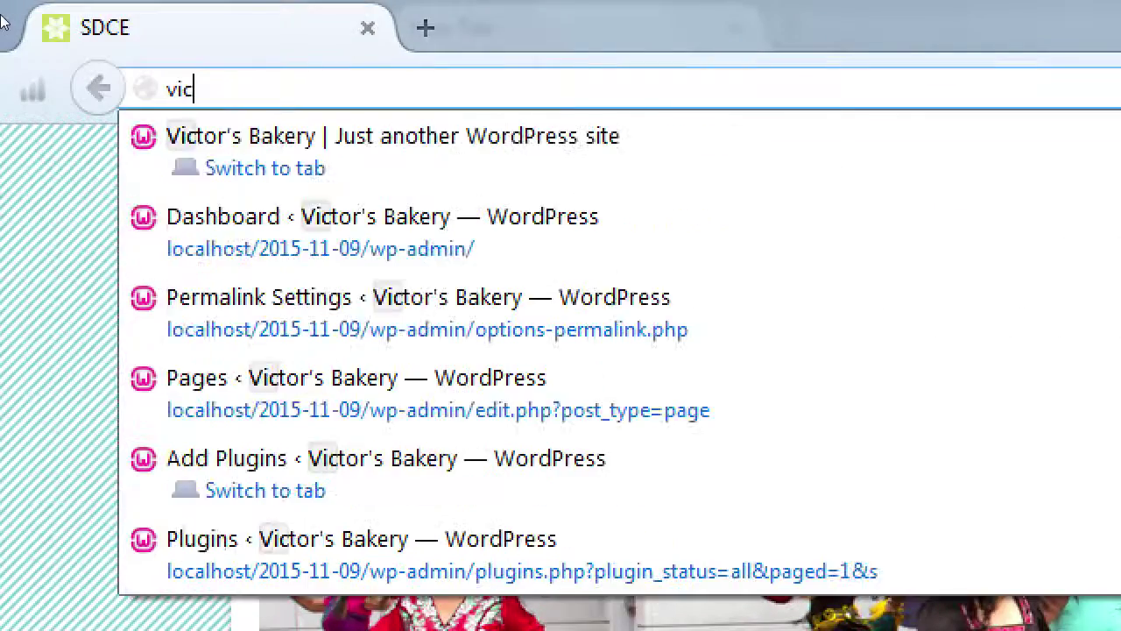
{"action": "type", "text": "tor.wor"}
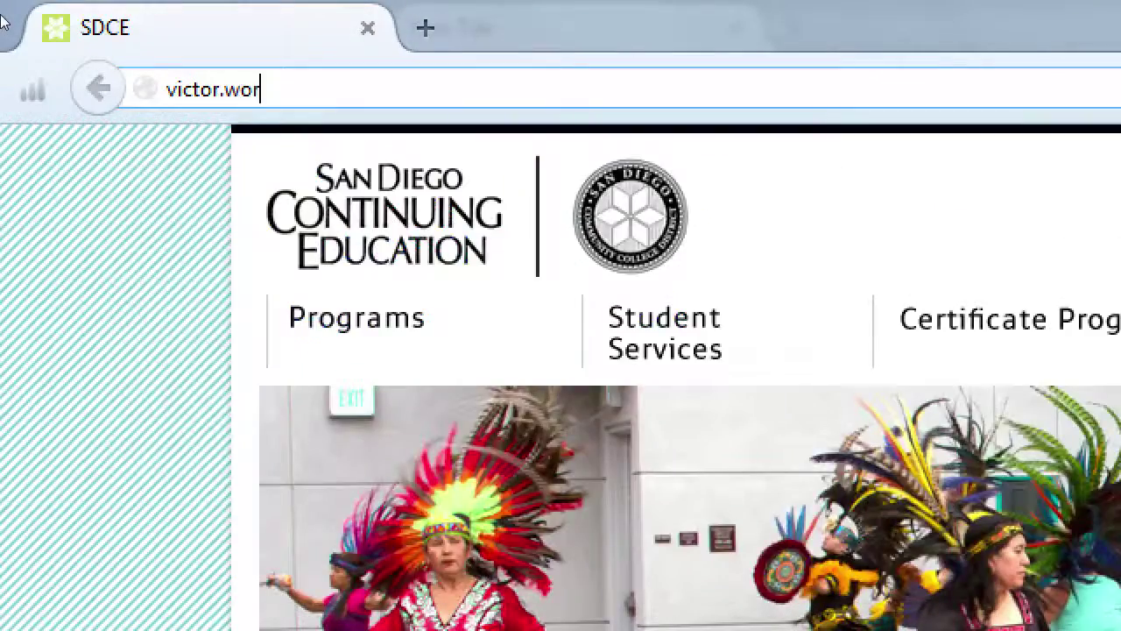
{"action": "type", "text": "dpress.com"}
Shorten the entered address to victor.com, and close the extra window and the blank tab
{"action": "key", "text": "ctrl+shift+Left"}
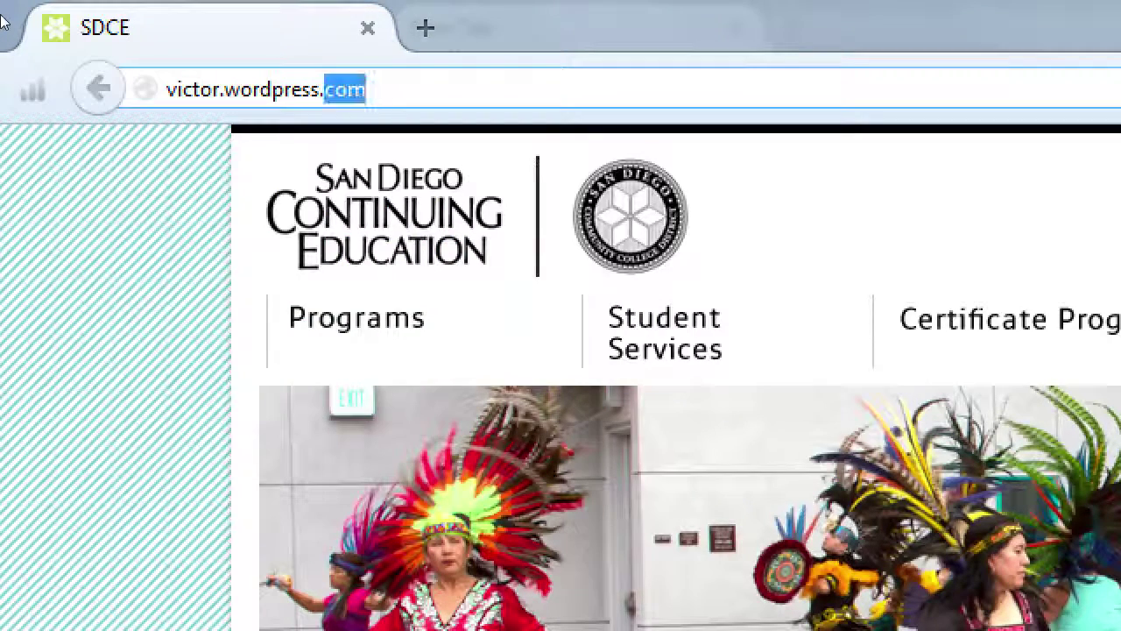
{"action": "key", "text": "ctrl+shift+Left"}
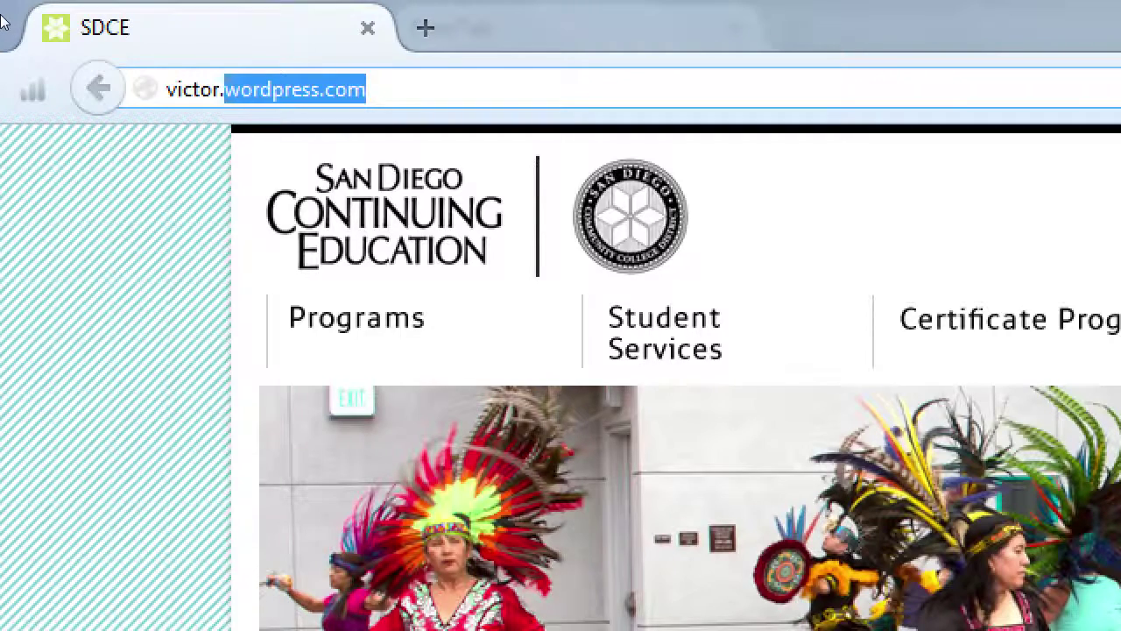
{"action": "type", "text": "com"}
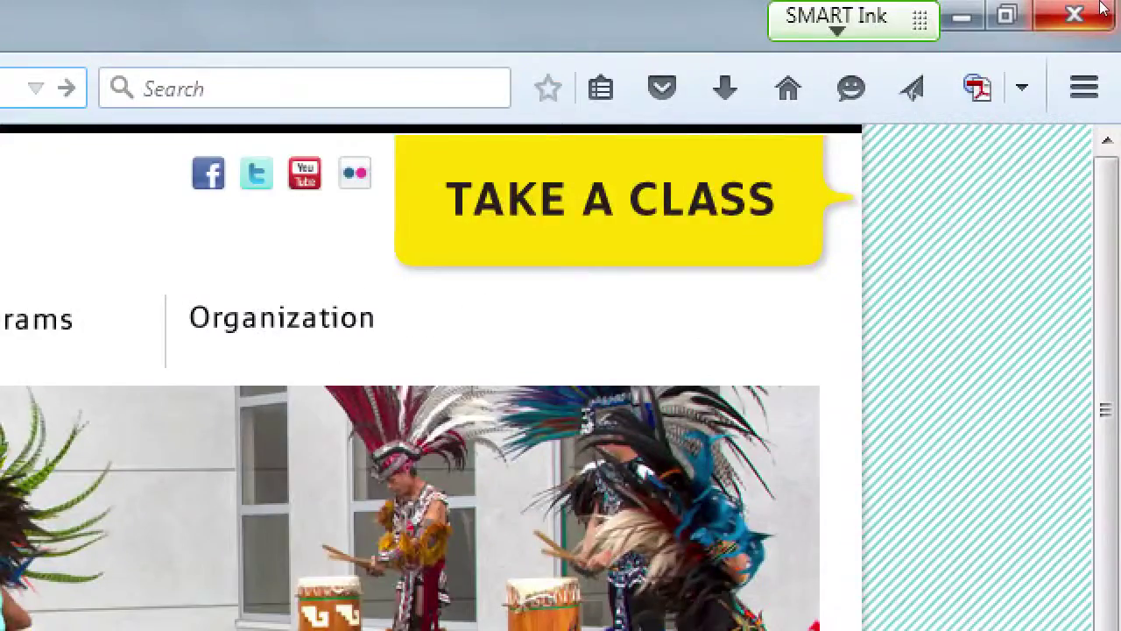
{"action": "left_click", "coordinate": [425, 28]}
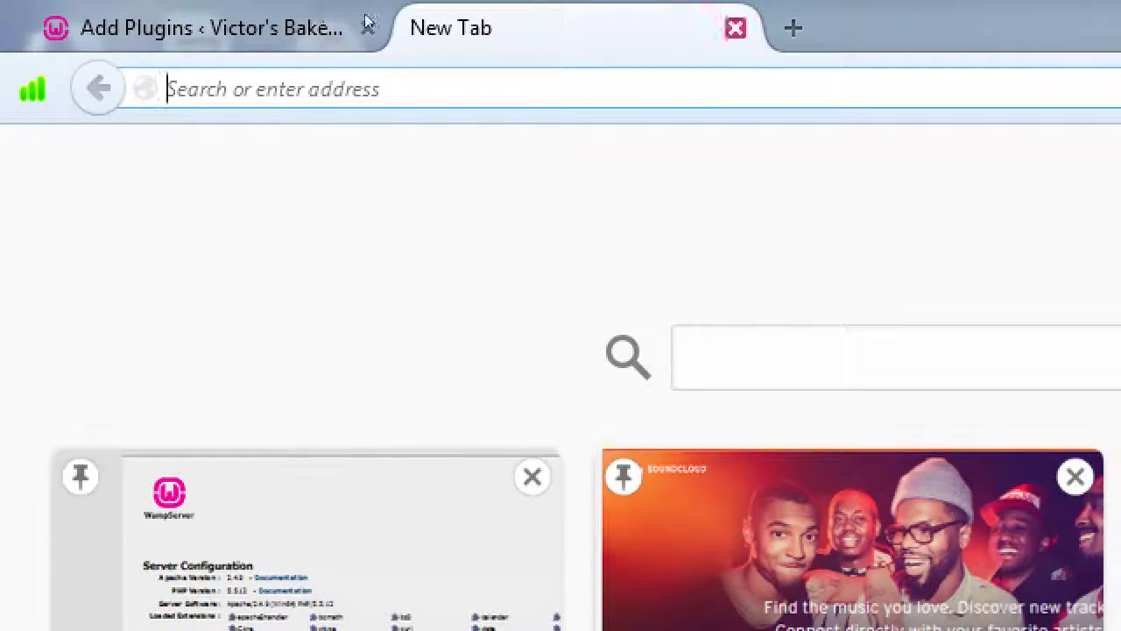
{"action": "left_click", "coordinate": [736, 28]}
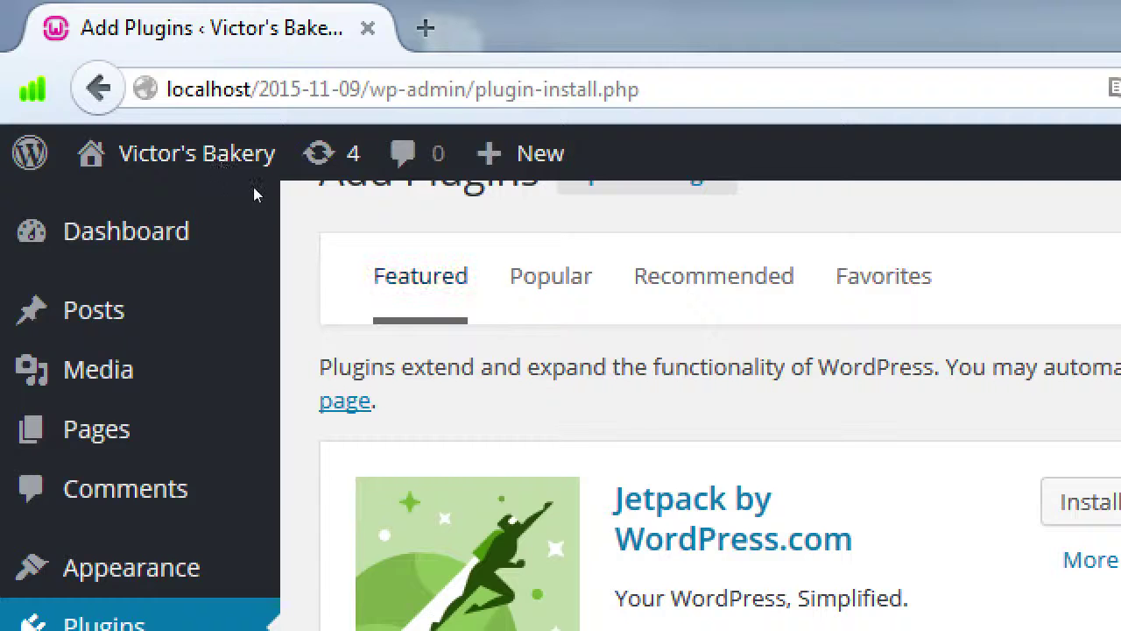
Look over the featured plugins and the popular tags listed at the end of the Add Plugins page
{"action": "scroll", "coordinate": [265, 182], "scroll_direction": "down", "scroll_amount": 2}
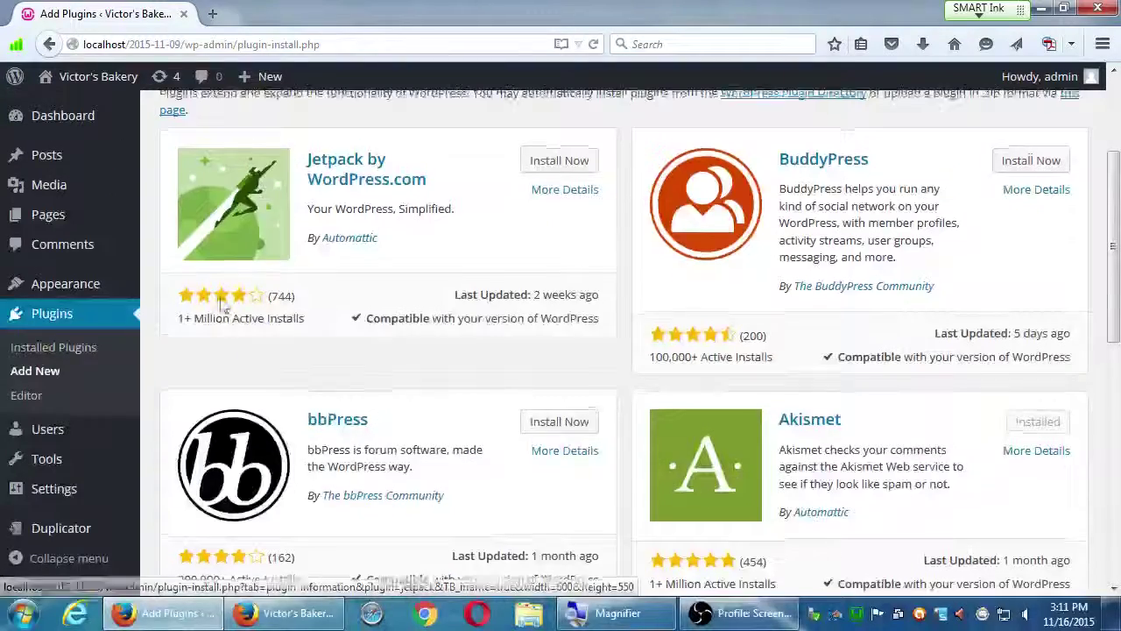
{"action": "scroll", "coordinate": [175, 332], "scroll_direction": "down", "scroll_amount": 3}
{"action": "scroll", "coordinate": [175, 333], "scroll_direction": "down", "scroll_amount": 5}
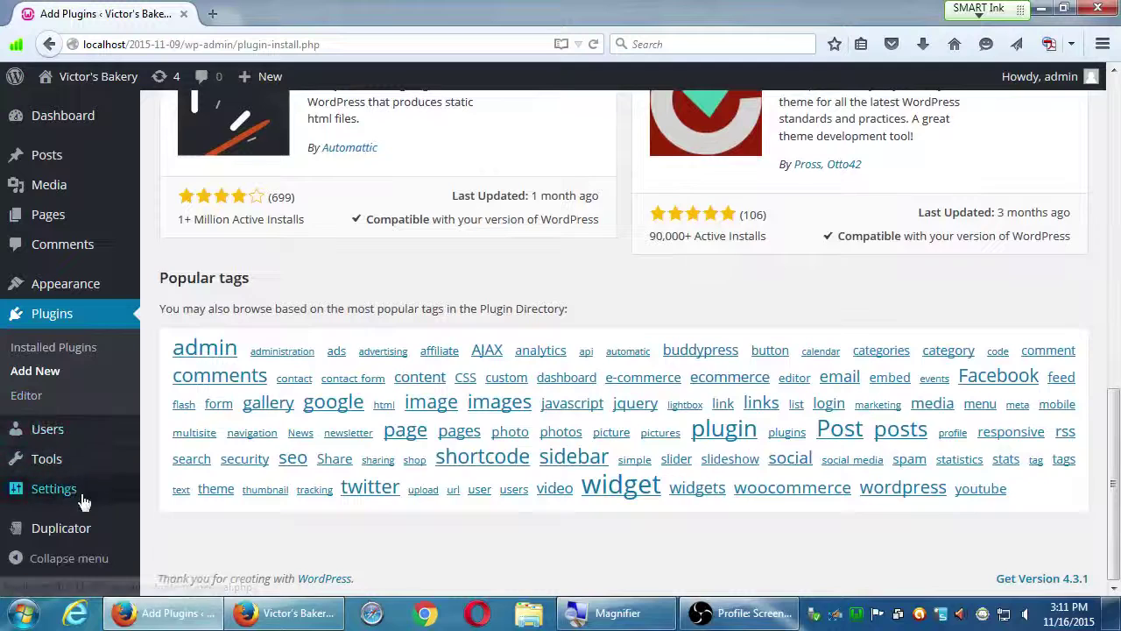
{"action": "mouse_move", "coordinate": [83, 501]}
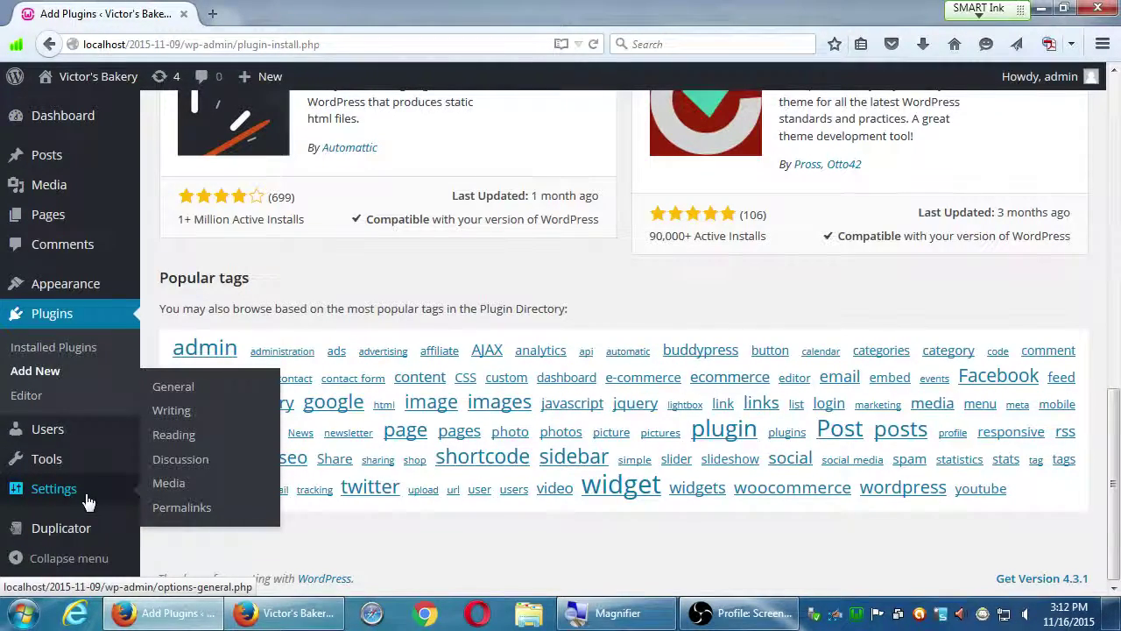
{"action": "scroll", "coordinate": [342, 158], "scroll_direction": "up", "scroll_amount": 5}
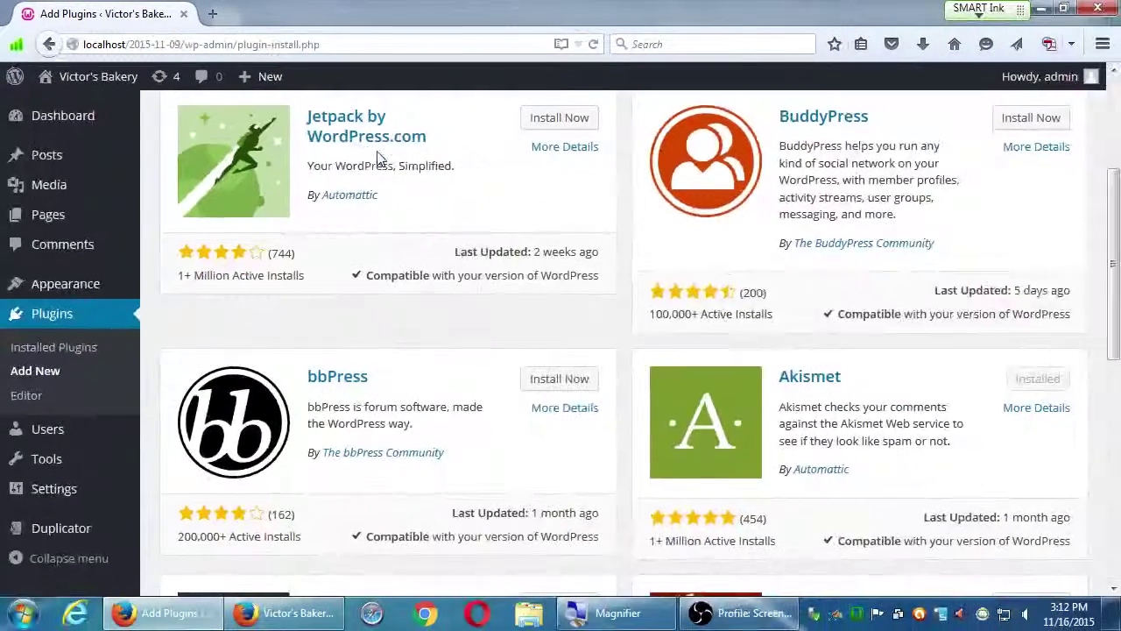
{"action": "scroll", "coordinate": [642, 369], "scroll_direction": "up", "scroll_amount": 3}
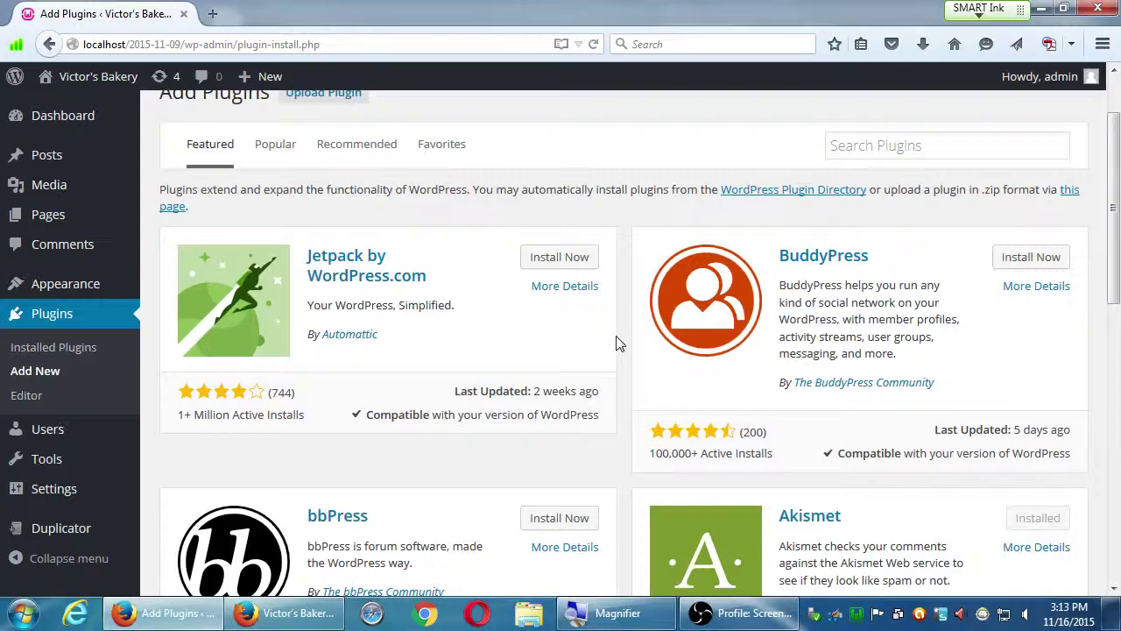
{"action": "scroll", "coordinate": [628, 366], "scroll_direction": "down", "scroll_amount": 10}
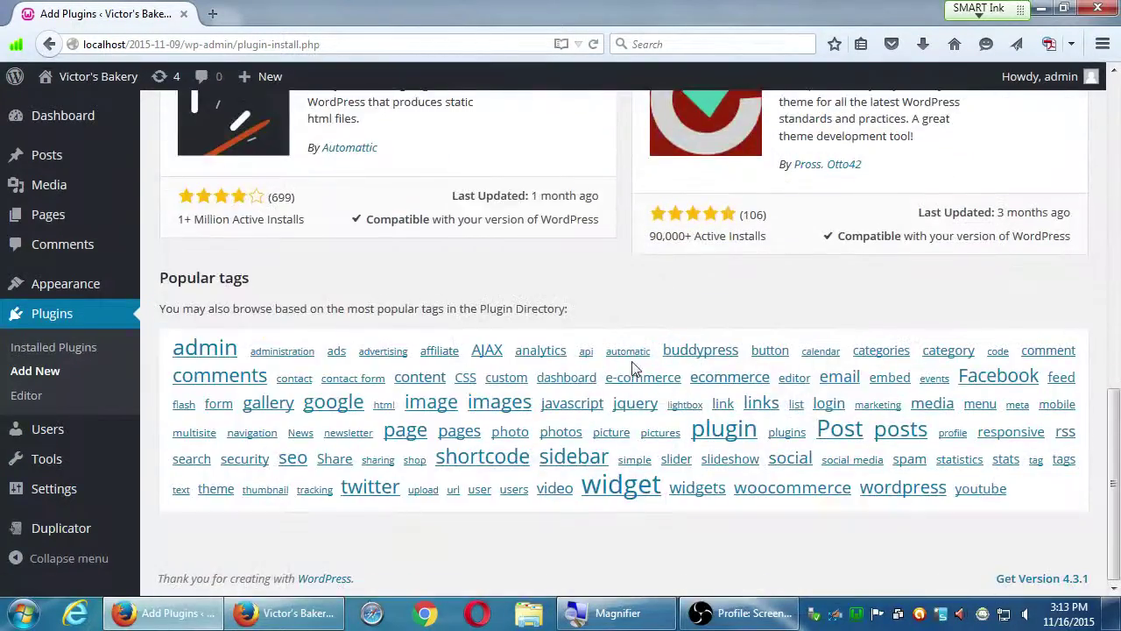
{"action": "scroll", "coordinate": [633, 365], "scroll_direction": "up", "scroll_amount": 10}
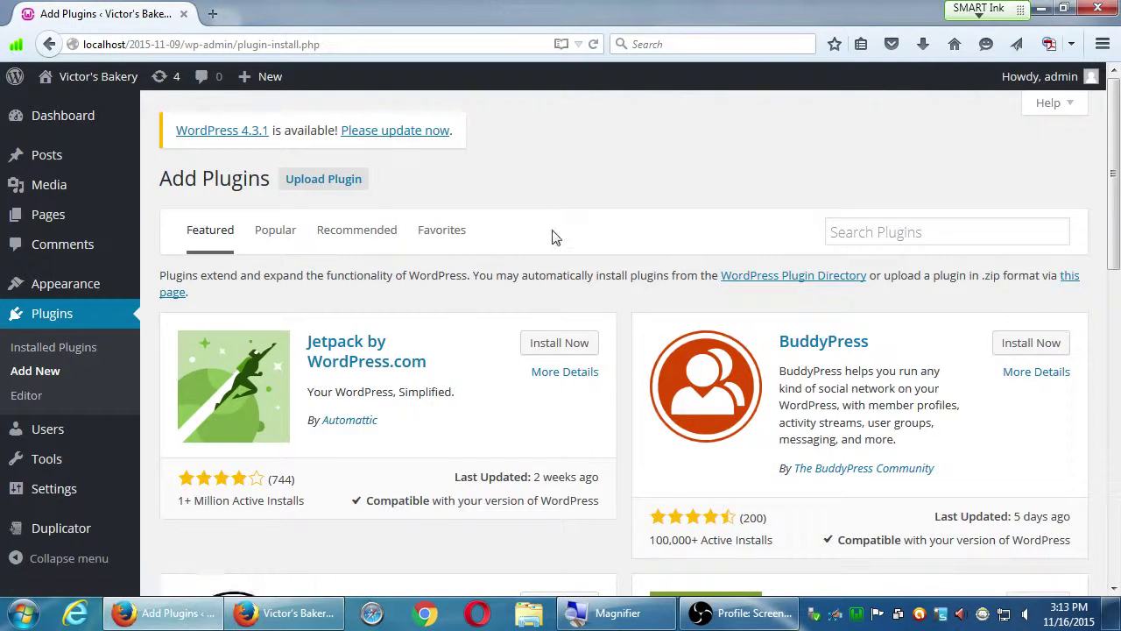
Search the plugin directory for "backup" and switch the search type to Tag
{"action": "left_click", "coordinate": [868, 231]}
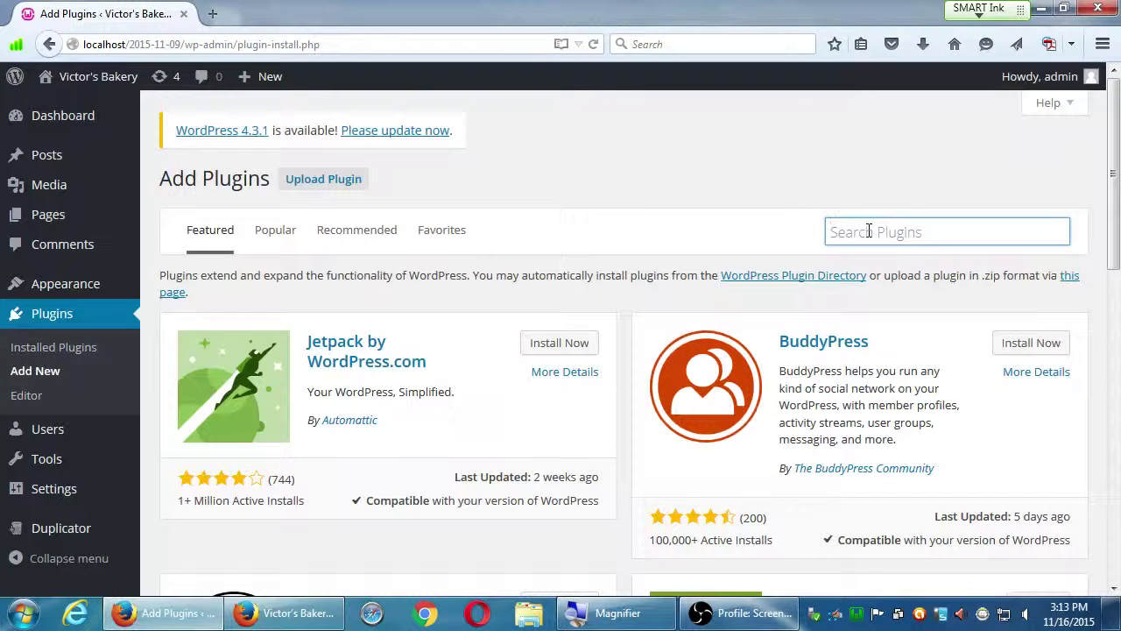
{"action": "type", "text": "backup"}
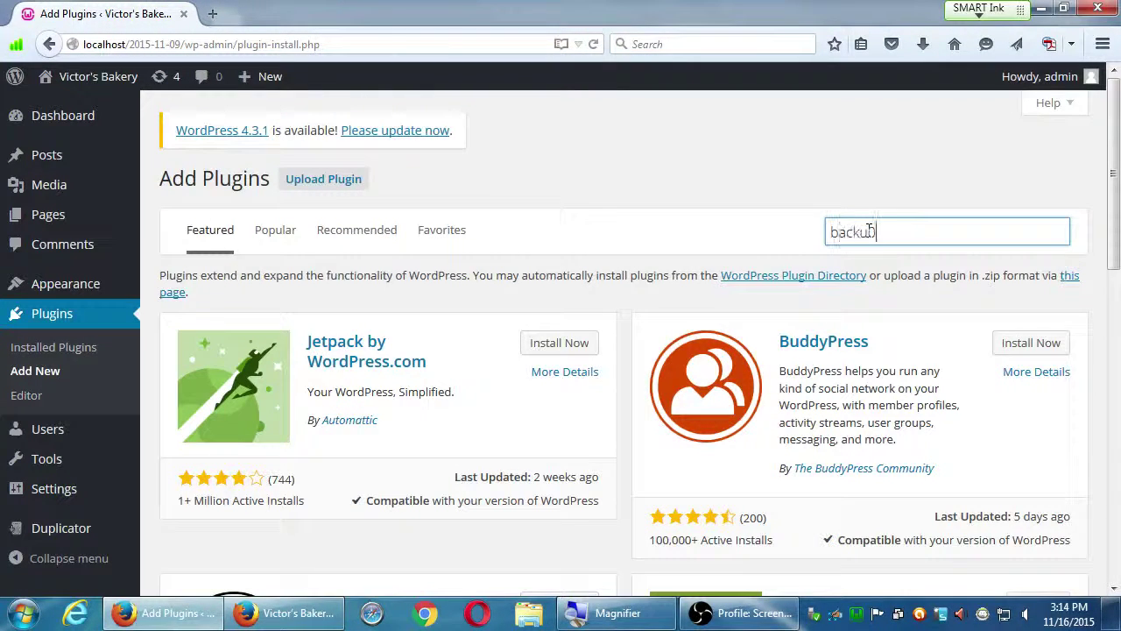
{"action": "key", "text": "Return"}
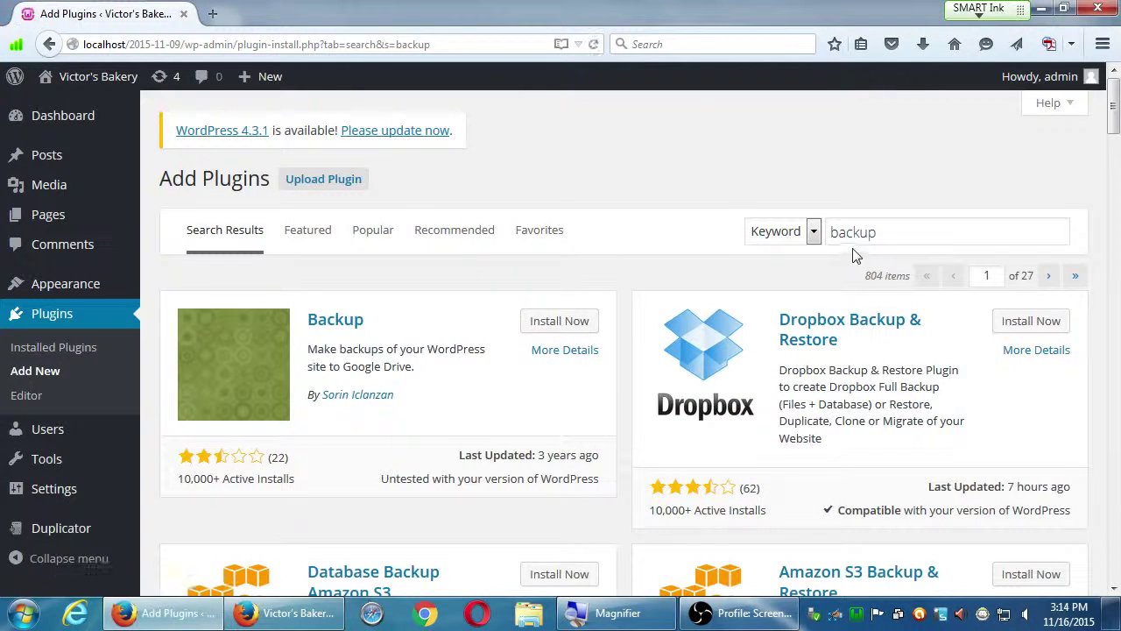
{"action": "left_click", "coordinate": [813, 231]}
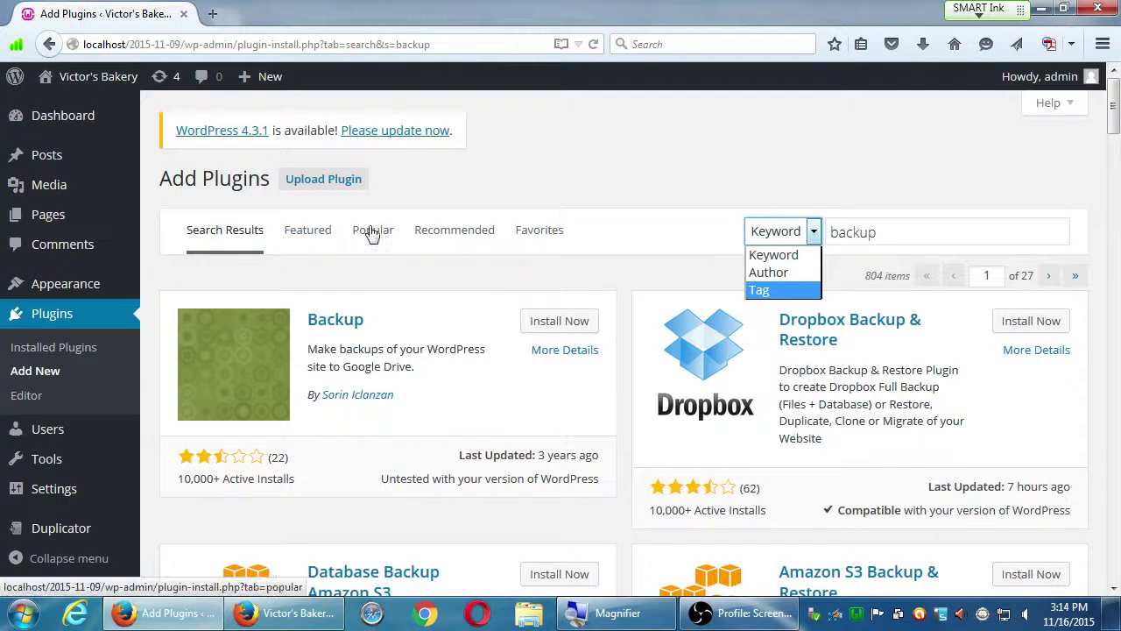
{"action": "left_click", "coordinate": [784, 290]}
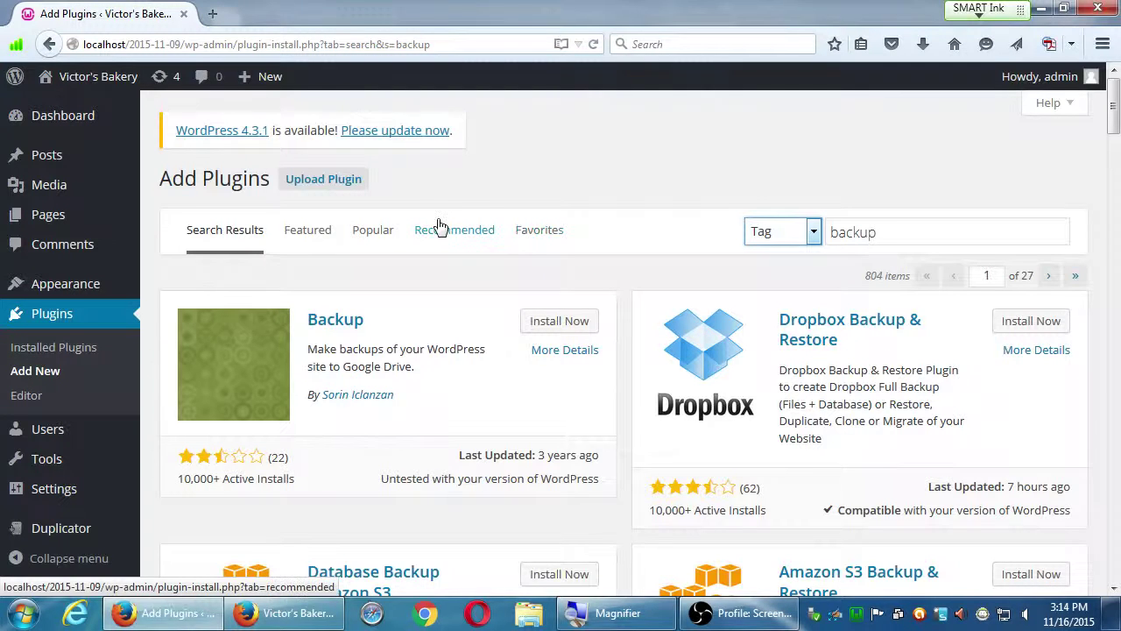
Look at the Favorites page and, among the featured plugins, the Jetpack by WordPress.com details, closing the details when done
{"action": "left_click", "coordinate": [555, 236]}
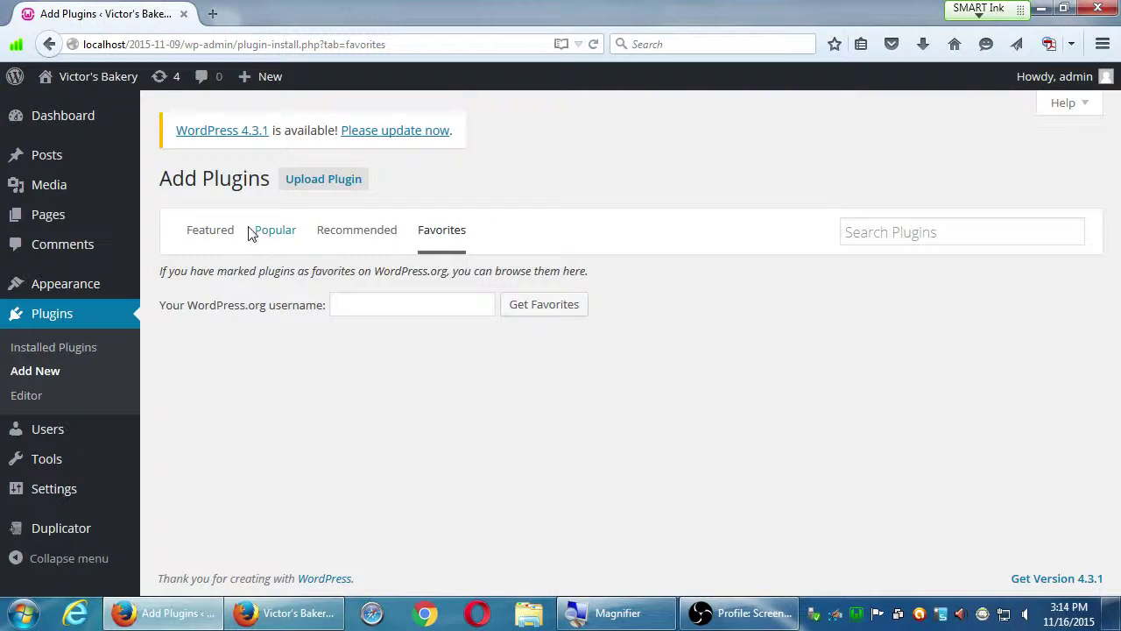
{"action": "left_click", "coordinate": [214, 230]}
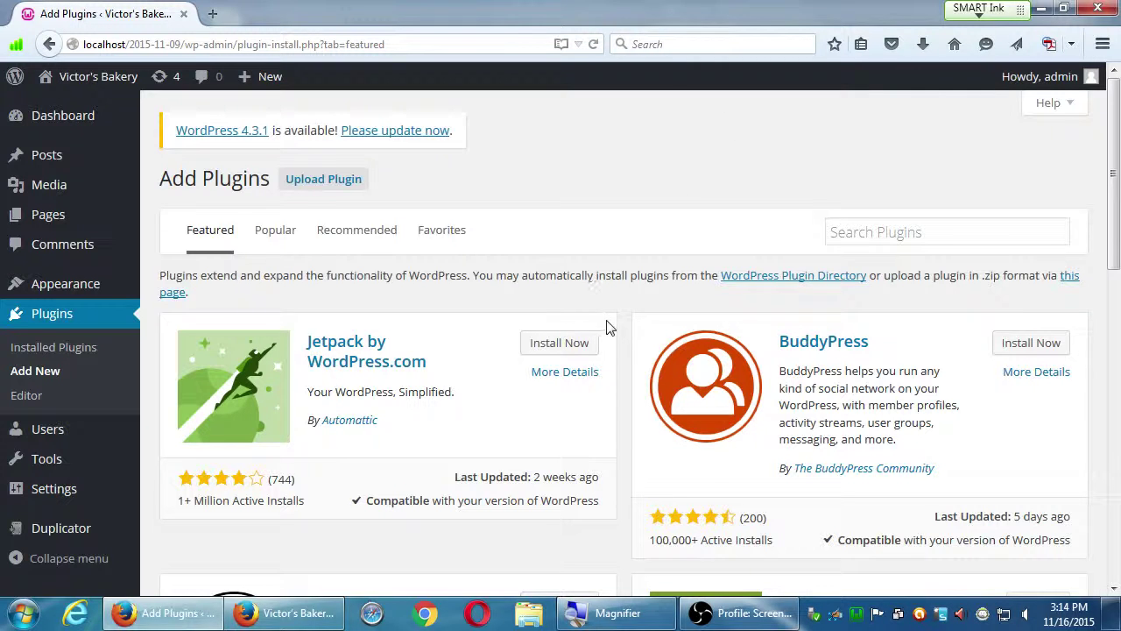
{"action": "left_click", "coordinate": [593, 380]}
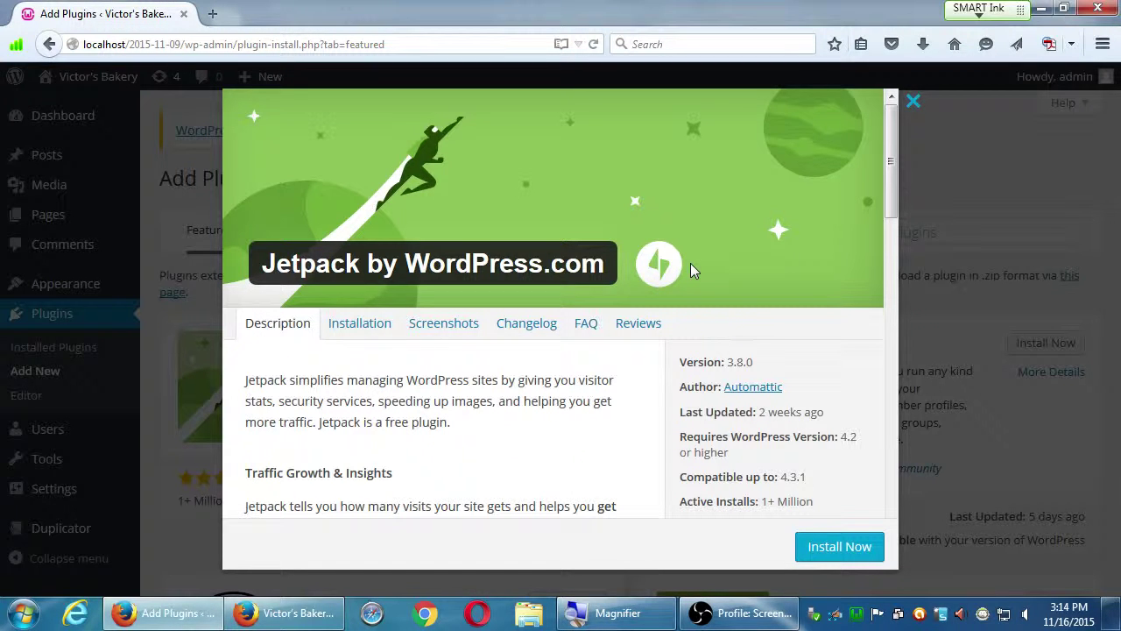
{"action": "left_click", "coordinate": [914, 102]}
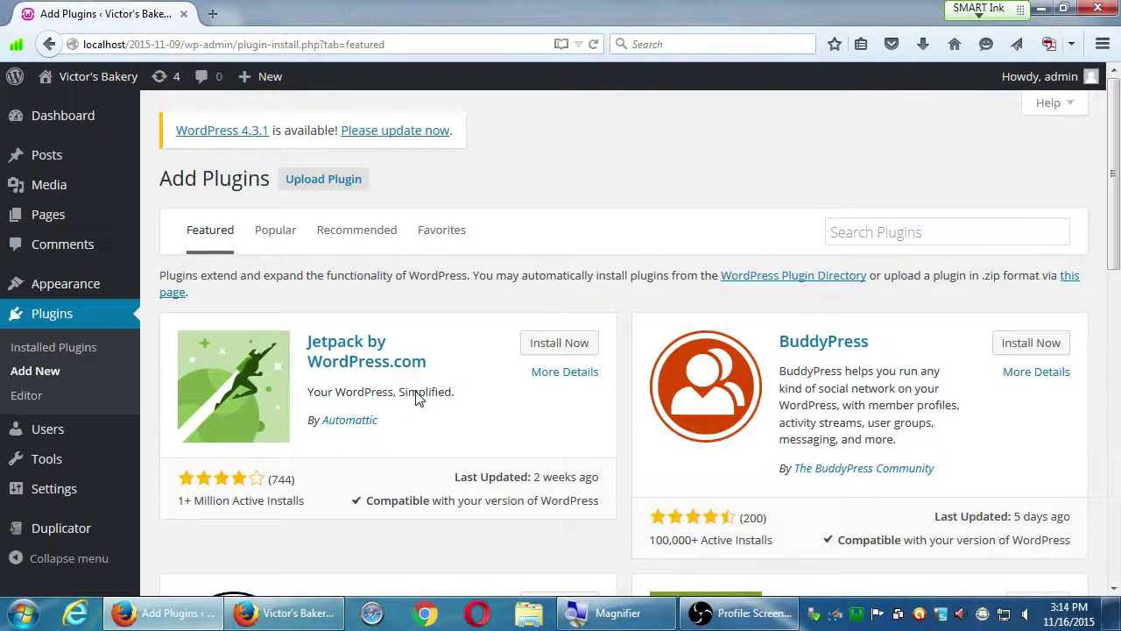
Browse the remaining featured plugins, including bbPress, Akismet, WP Super Cache and Theme Check
{"action": "scroll", "coordinate": [417, 398], "scroll_direction": "down", "scroll_amount": 3}
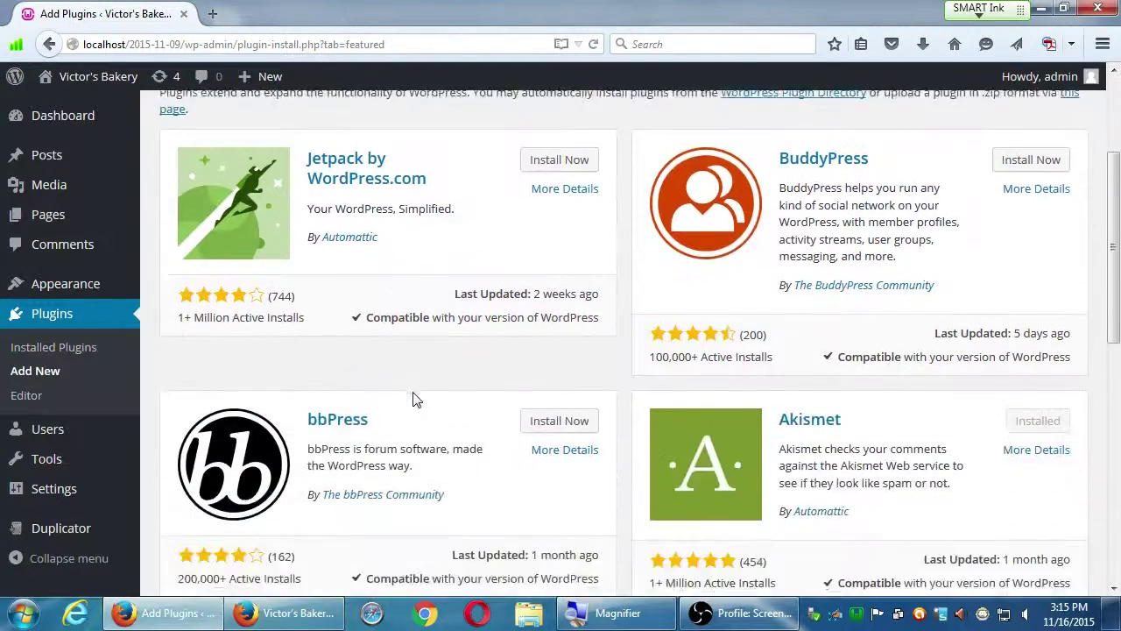
{"action": "scroll", "coordinate": [417, 399], "scroll_direction": "down", "scroll_amount": 2}
{"action": "scroll", "coordinate": [417, 398], "scroll_direction": "down", "scroll_amount": 2}
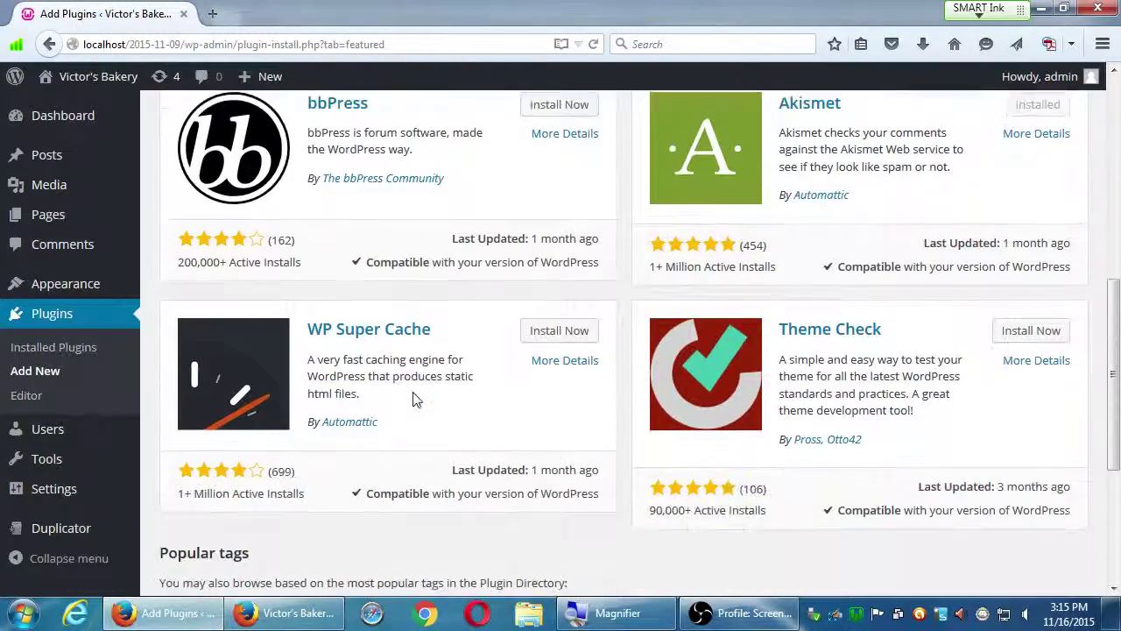
{"action": "scroll", "coordinate": [417, 399], "scroll_direction": "down", "scroll_amount": 2}
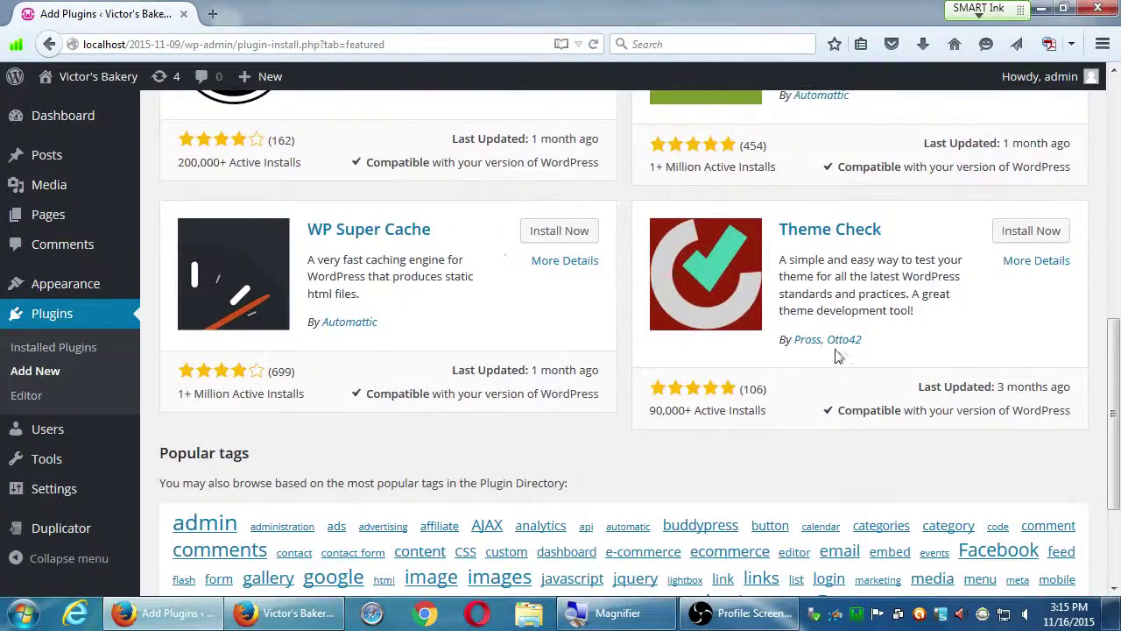
{"action": "scroll", "coordinate": [823, 316], "scroll_direction": "up", "scroll_amount": 9}
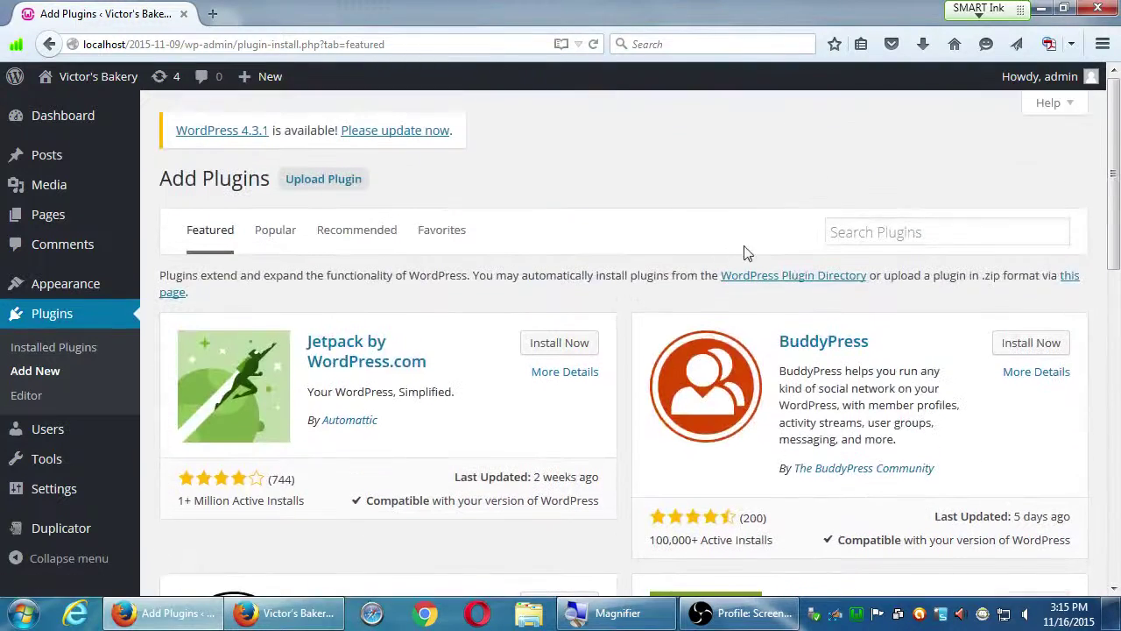
Open the list of popular plugins and look through its first entries
{"action": "left_click", "coordinate": [267, 234]}
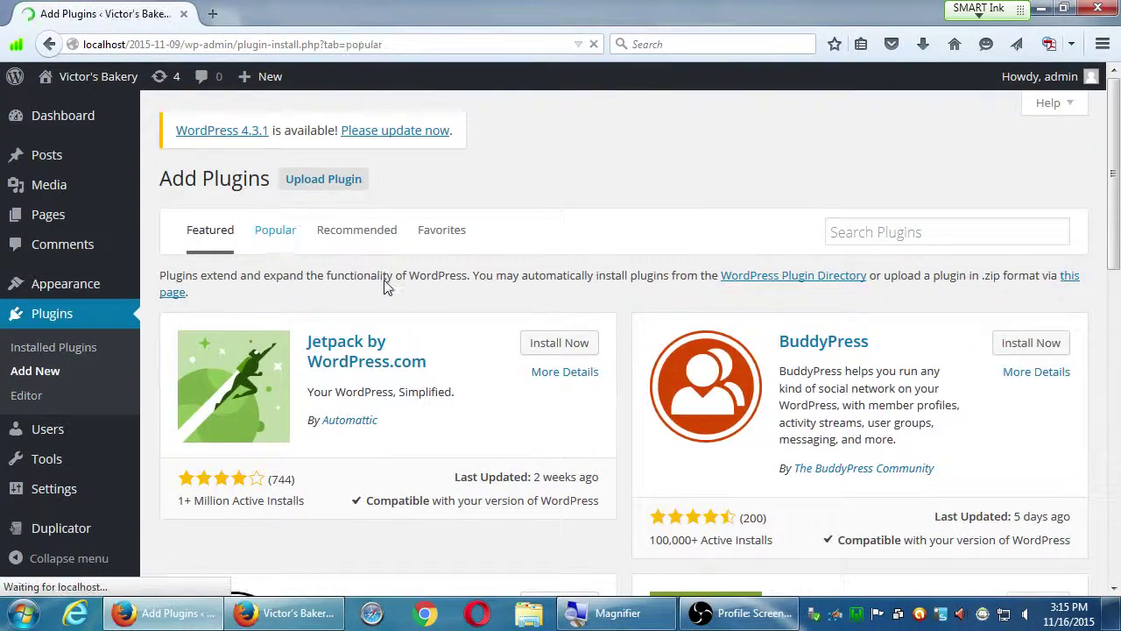
{"action": "scroll", "coordinate": [383, 293], "scroll_direction": "down", "scroll_amount": 1}
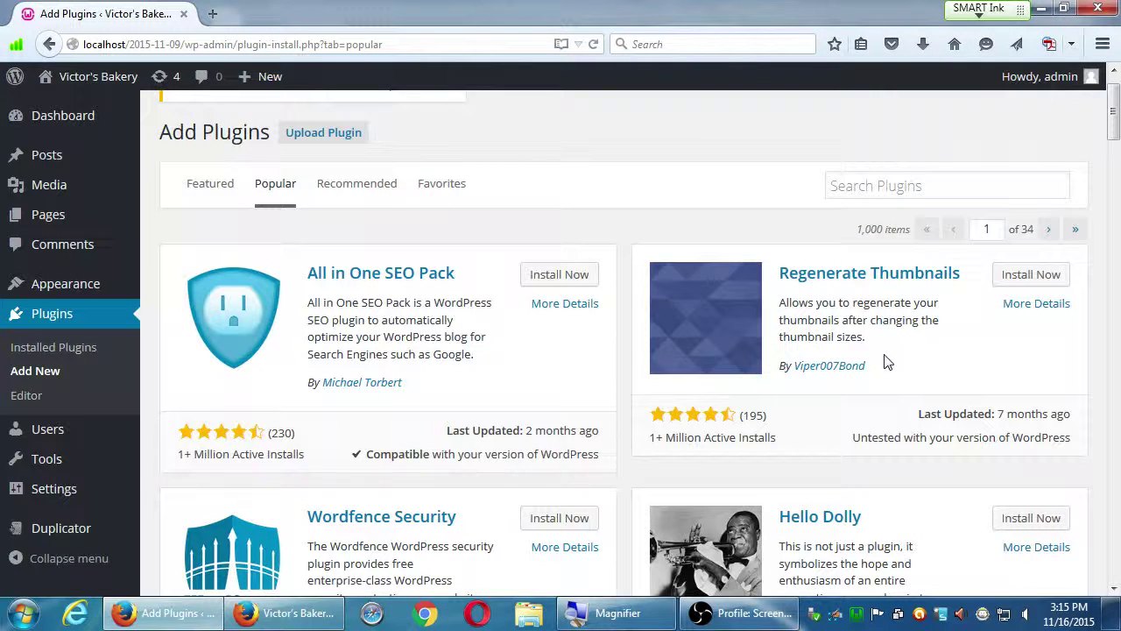
{"action": "scroll", "coordinate": [766, 321], "scroll_direction": "down", "scroll_amount": 5}
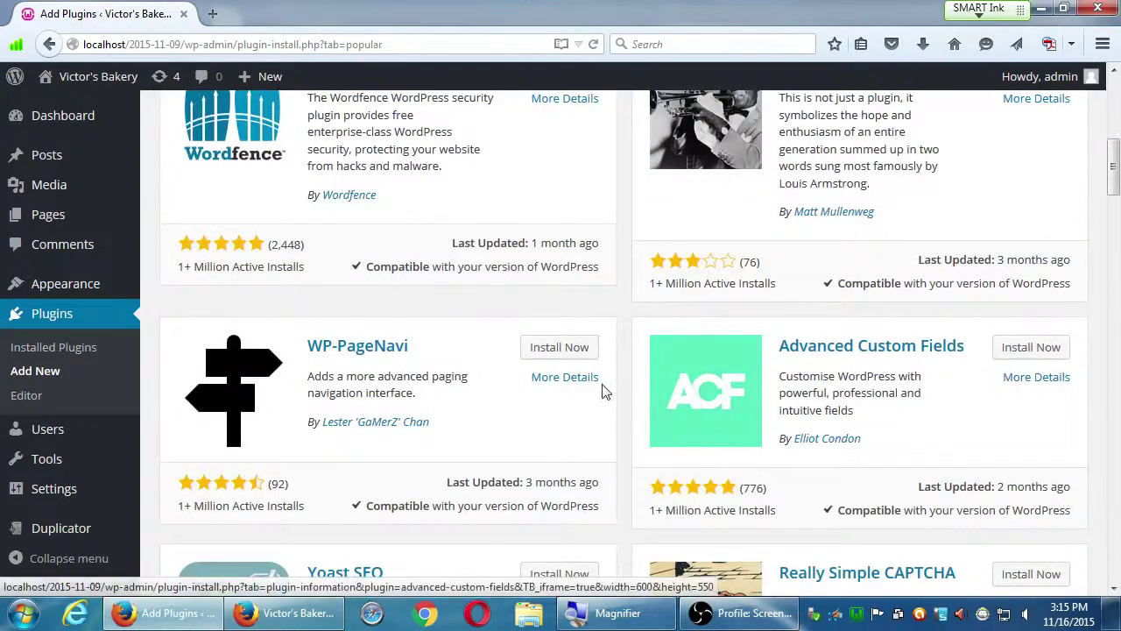
{"action": "scroll", "coordinate": [578, 385], "scroll_direction": "up", "scroll_amount": 5}
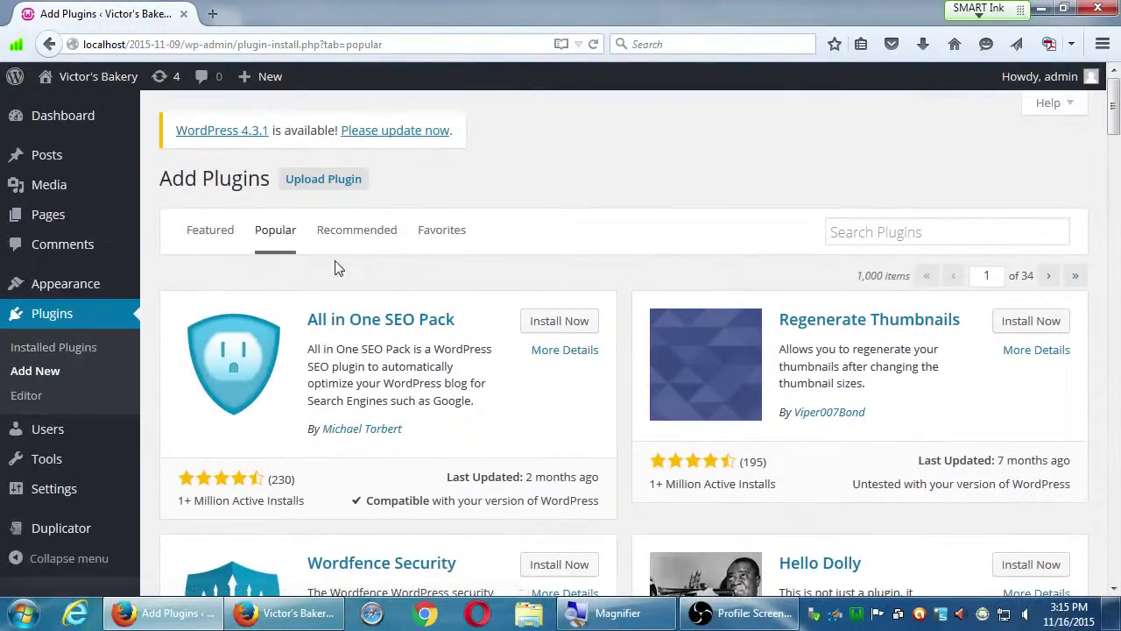
Return to the featured plugins and read the Jetpack by WordPress.com description, closing the details when done
{"action": "left_click", "coordinate": [197, 233]}
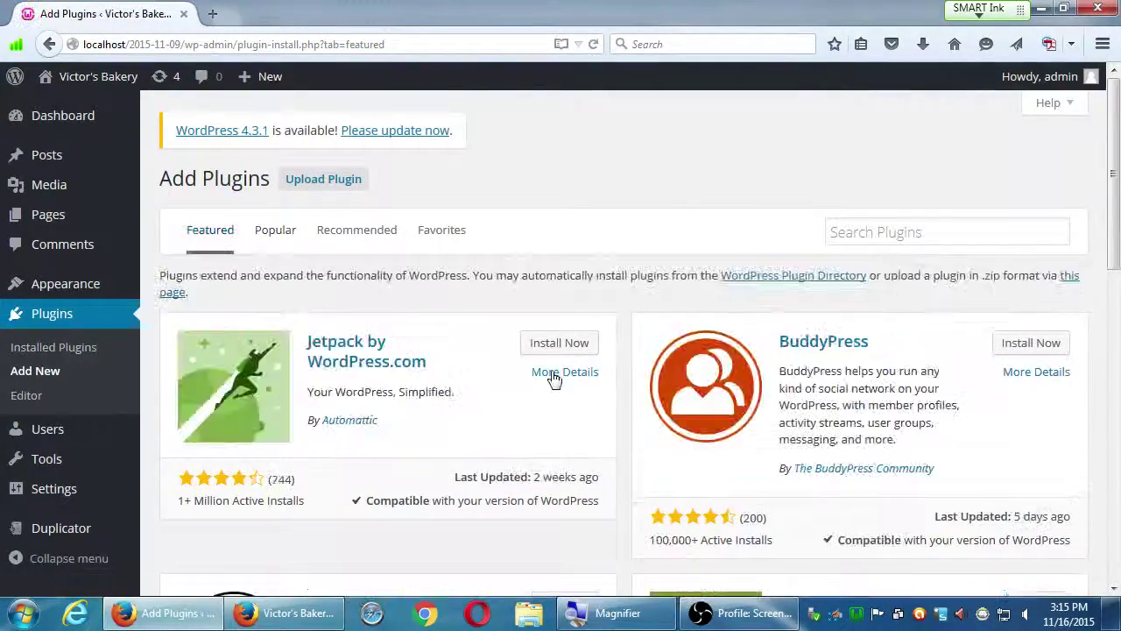
{"action": "left_click", "coordinate": [565, 380]}
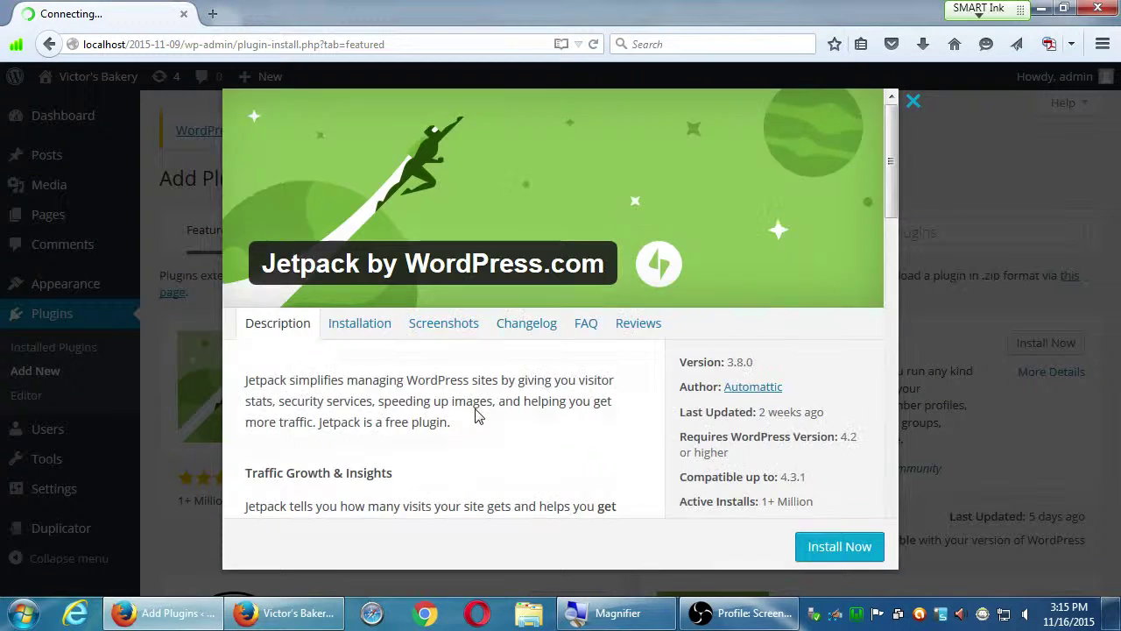
{"action": "scroll", "coordinate": [358, 390], "scroll_direction": "down", "scroll_amount": 3}
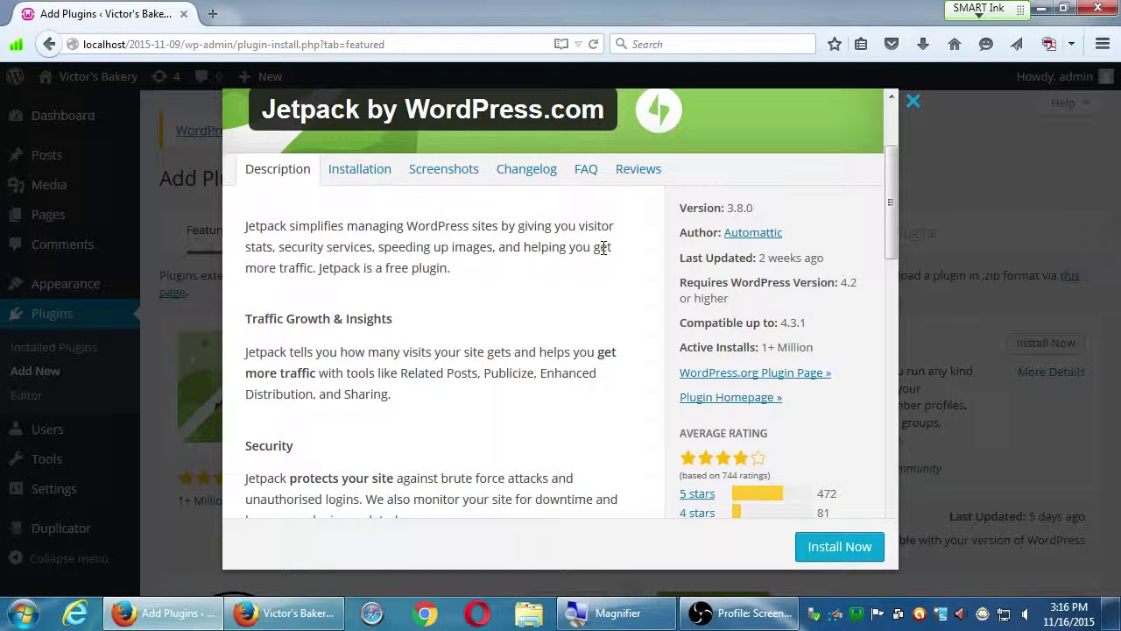
{"action": "scroll", "coordinate": [713, 394], "scroll_direction": "up", "scroll_amount": 3}
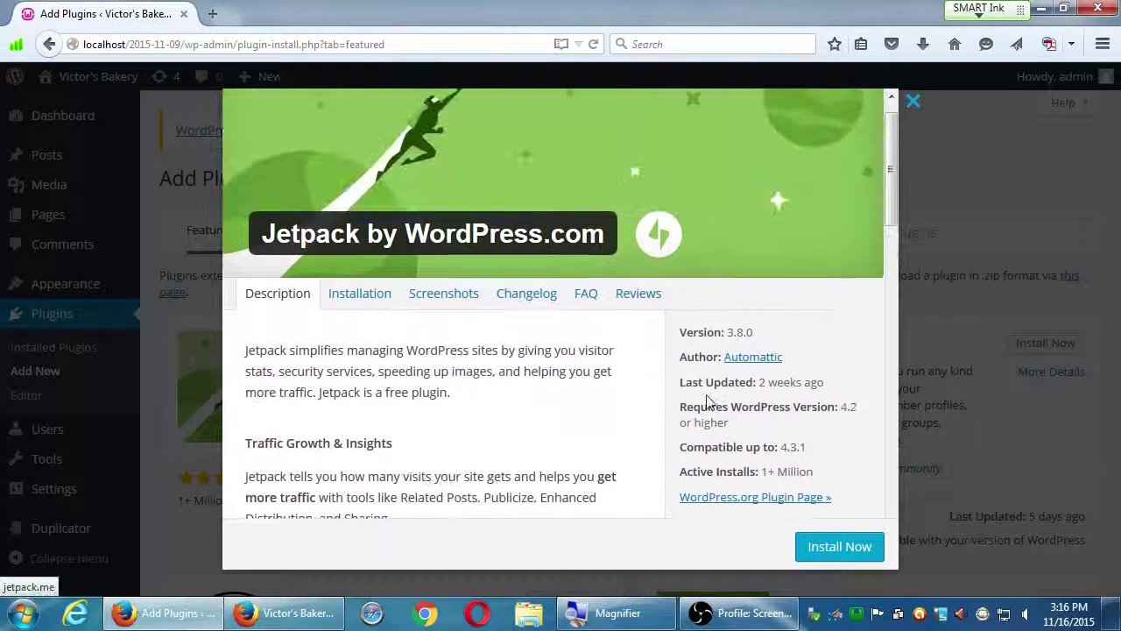
{"action": "left_click", "coordinate": [914, 102]}
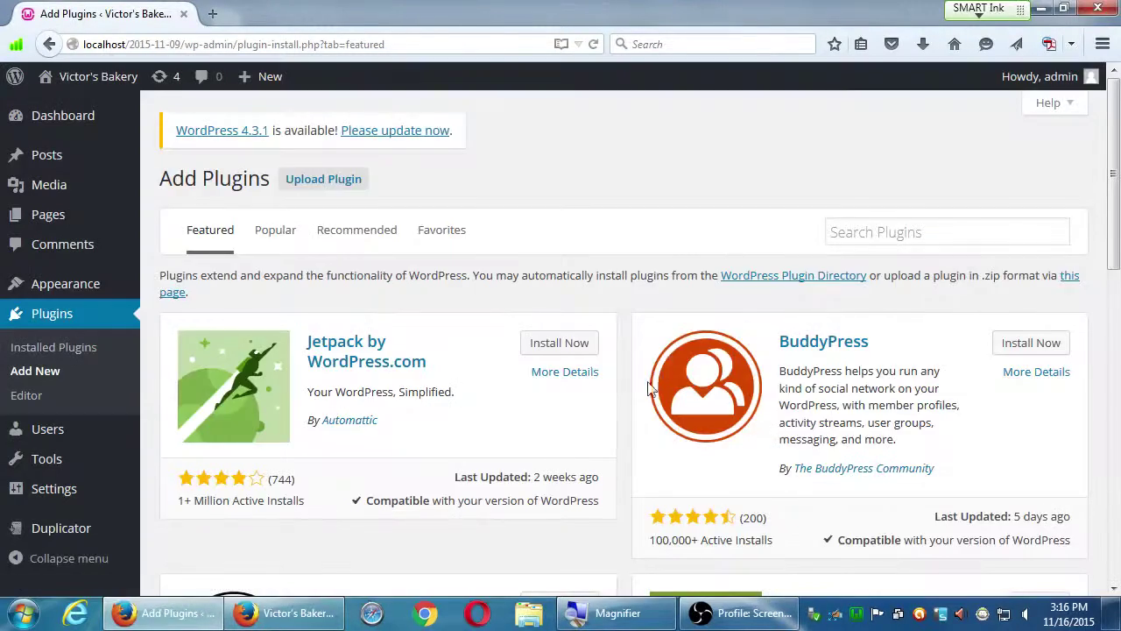
Open the Facebook tag from the popular tags below the featured plugins and browse the plugins listed under it
{"action": "scroll", "coordinate": [580, 438], "scroll_direction": "down", "scroll_amount": 2}
{"action": "scroll", "coordinate": [580, 438], "scroll_direction": "down", "scroll_amount": 6}
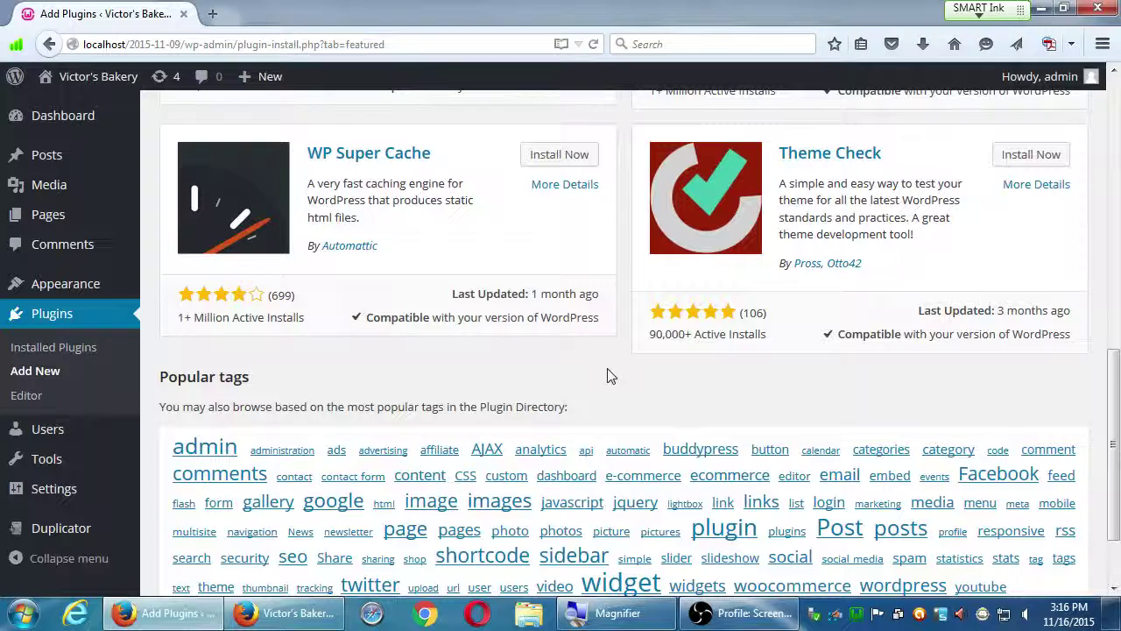
{"action": "scroll", "coordinate": [601, 376], "scroll_direction": "down", "scroll_amount": 2}
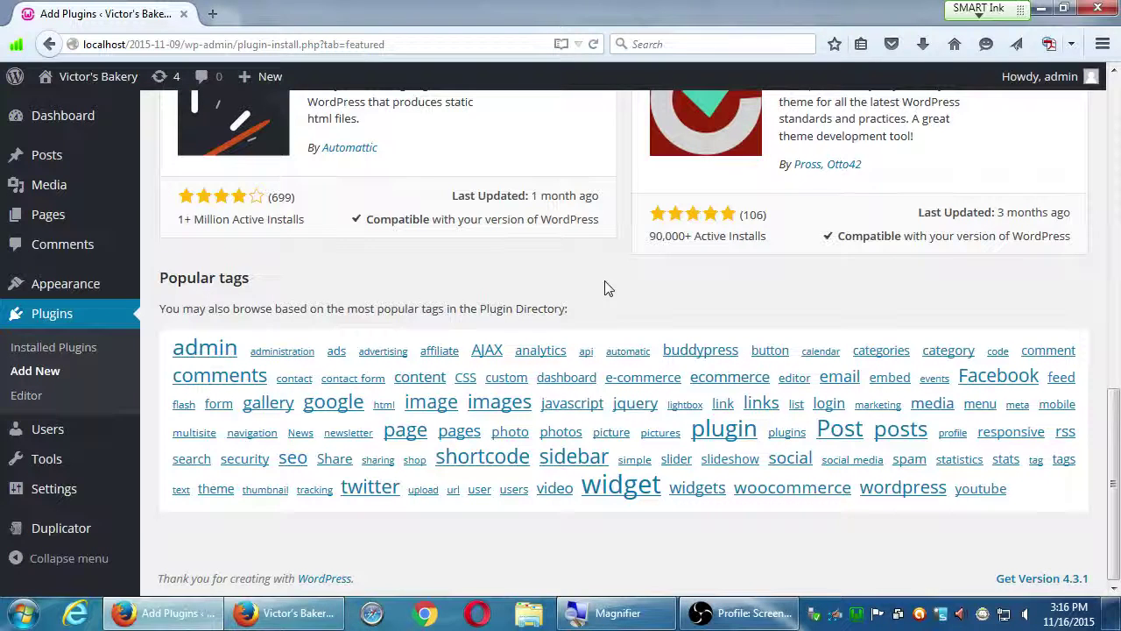
{"action": "left_click", "coordinate": [975, 383]}
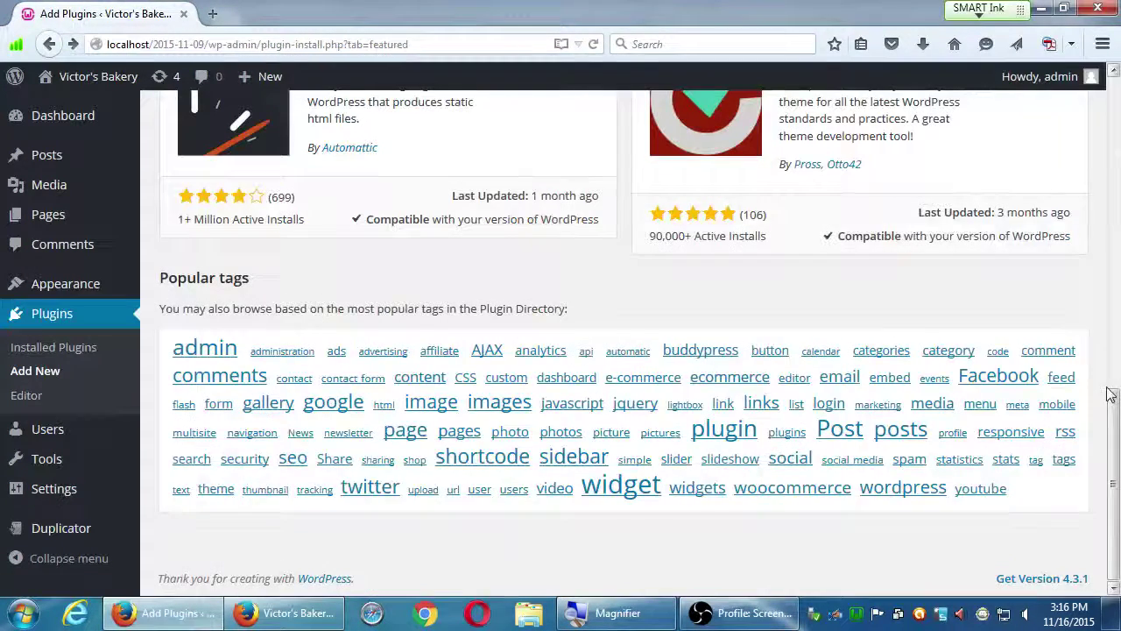
{"action": "key", "text": "alt+Left"}
{"action": "left_click", "coordinate": [1001, 383]}
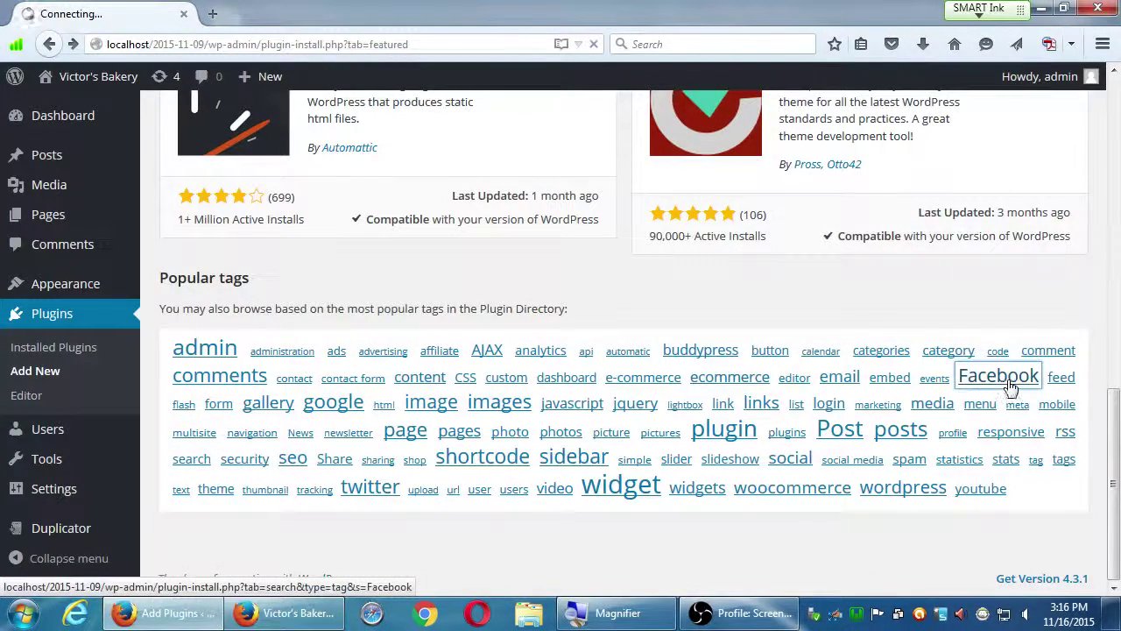
{"action": "scroll", "coordinate": [593, 469], "scroll_direction": "down", "scroll_amount": 5}
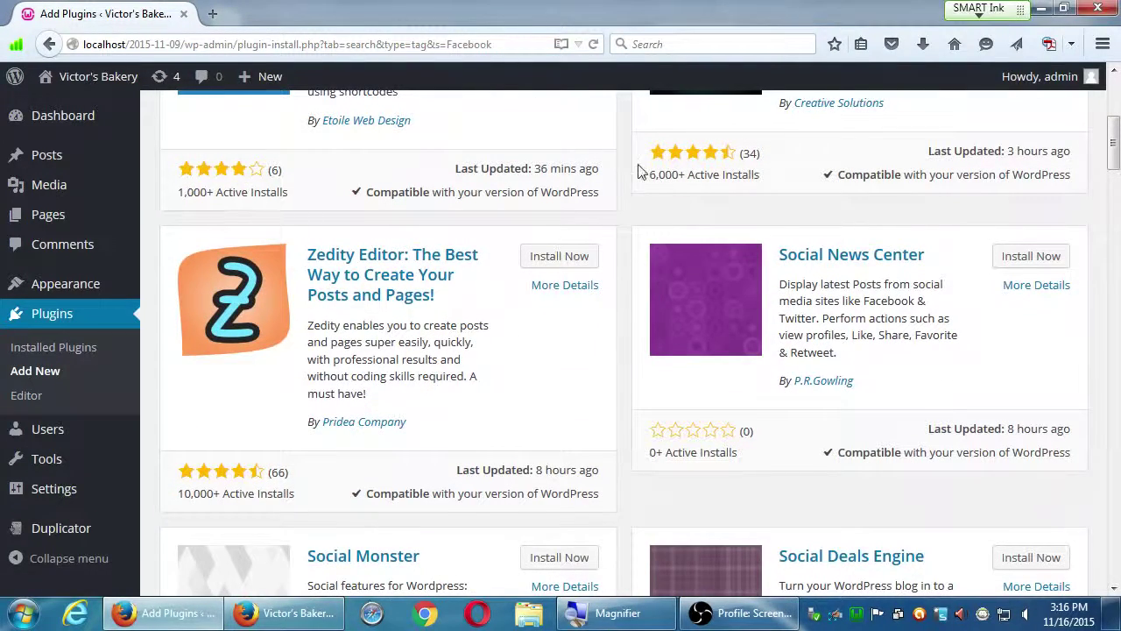
{"action": "scroll", "coordinate": [795, 160], "scroll_direction": "down", "scroll_amount": 4}
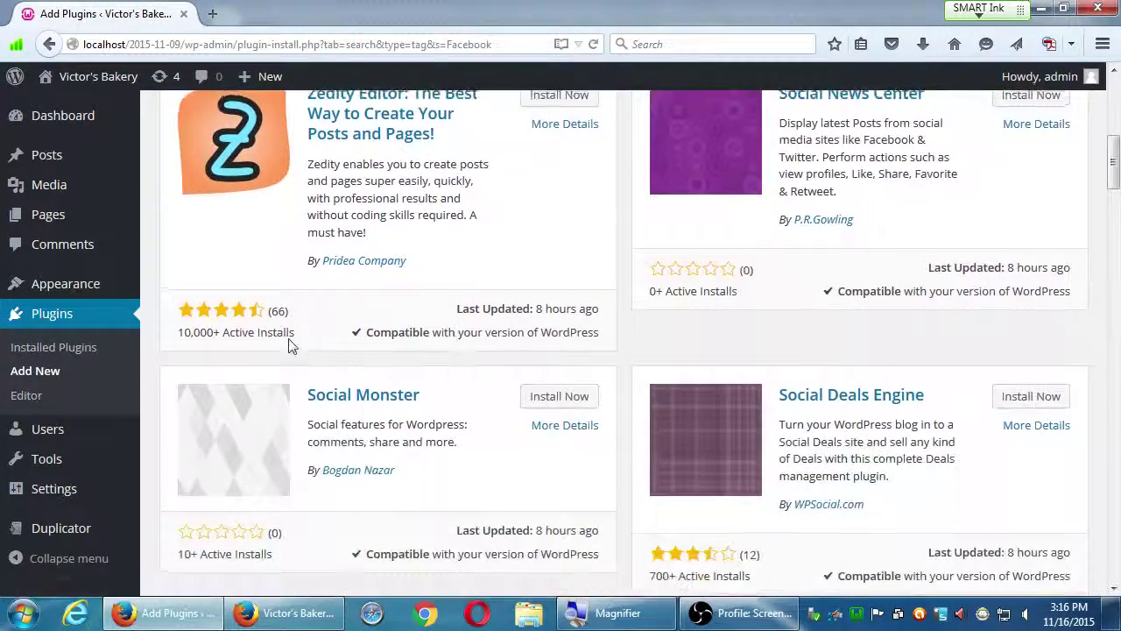
Browse further through the plugins tagged Facebook, examining their descriptions, ratings, active installs and last update times
{"action": "scroll", "coordinate": [508, 401], "scroll_direction": "down", "scroll_amount": 7}
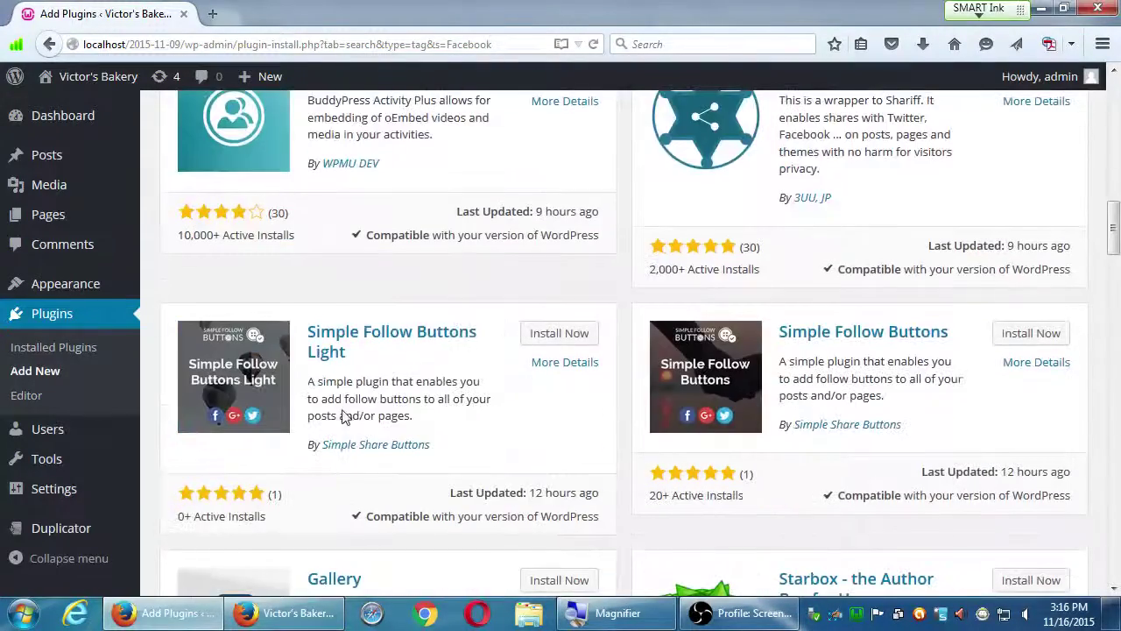
{"action": "scroll", "coordinate": [635, 358], "scroll_direction": "up", "scroll_amount": 3}
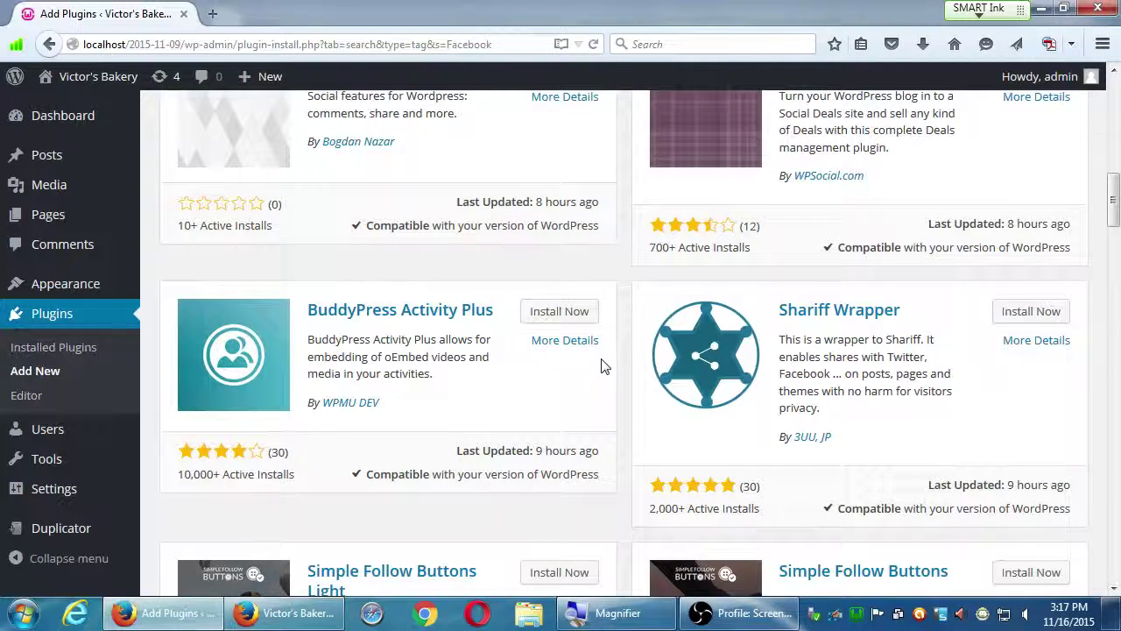
{"action": "scroll", "coordinate": [546, 365], "scroll_direction": "down", "scroll_amount": 3}
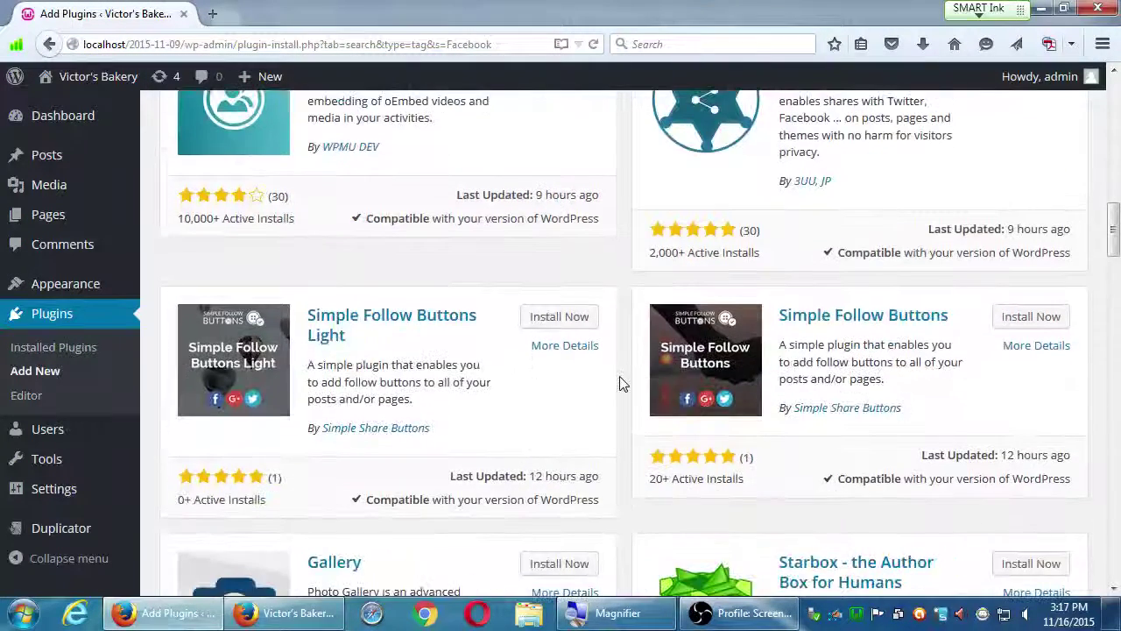
{"action": "scroll", "coordinate": [618, 393], "scroll_direction": "down", "scroll_amount": 2}
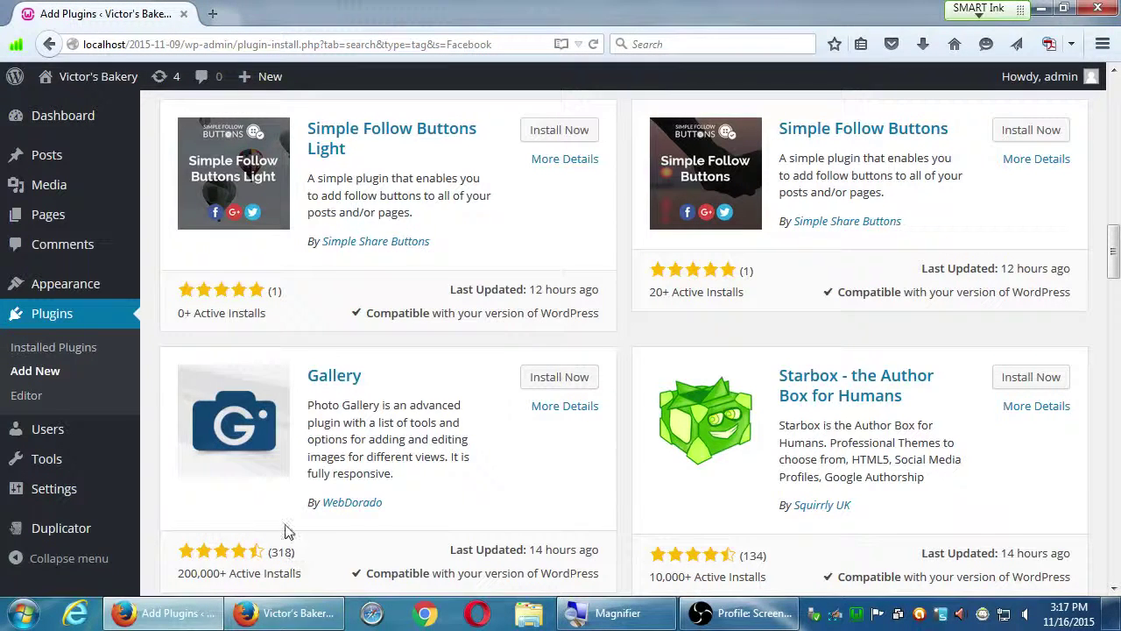
{"action": "scroll", "coordinate": [280, 566], "scroll_direction": "down", "scroll_amount": 1}
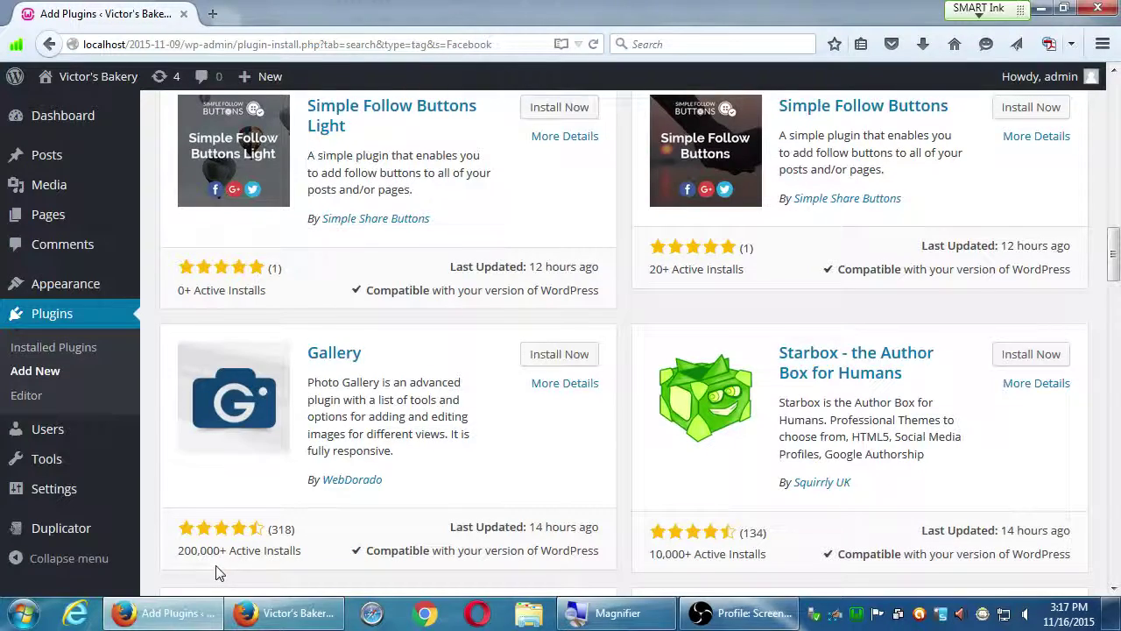
{"action": "scroll", "coordinate": [221, 572], "scroll_direction": "down", "scroll_amount": 3}
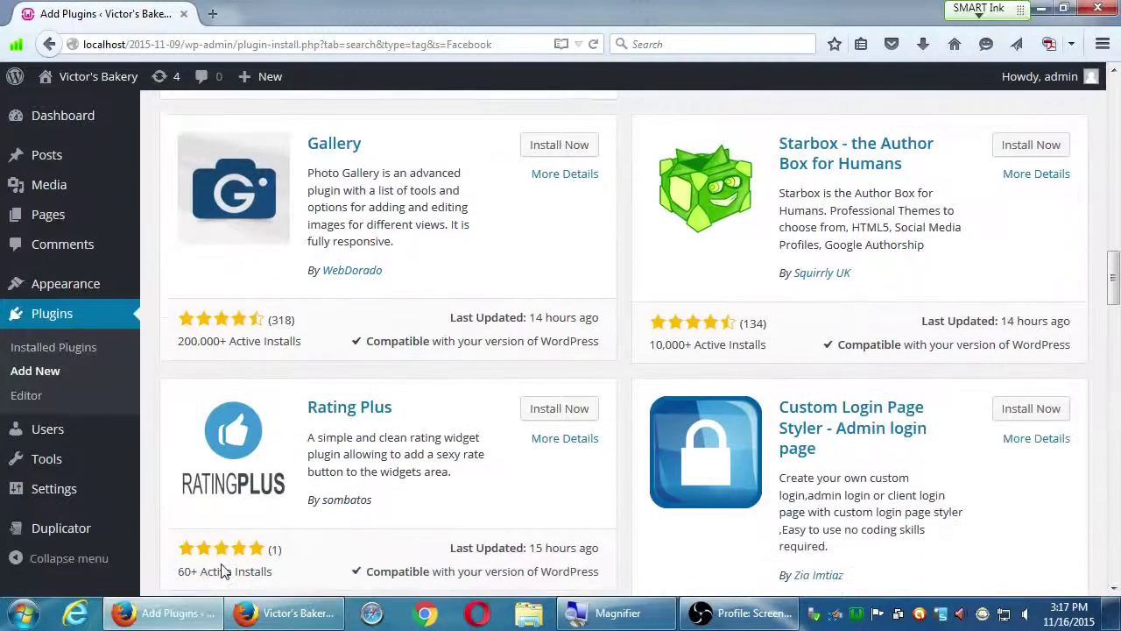
{"action": "scroll", "coordinate": [221, 572], "scroll_direction": "down", "scroll_amount": 3}
{"action": "scroll", "coordinate": [695, 292], "scroll_direction": "down", "scroll_amount": 5}
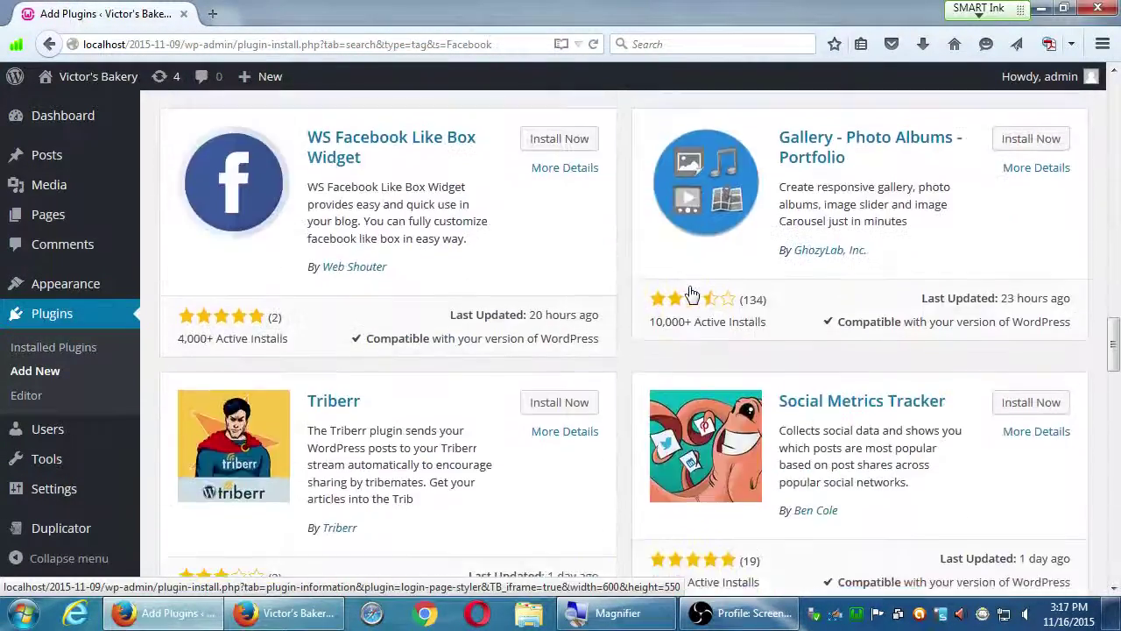
{"action": "scroll", "coordinate": [650, 278], "scroll_direction": "down", "scroll_amount": 1}
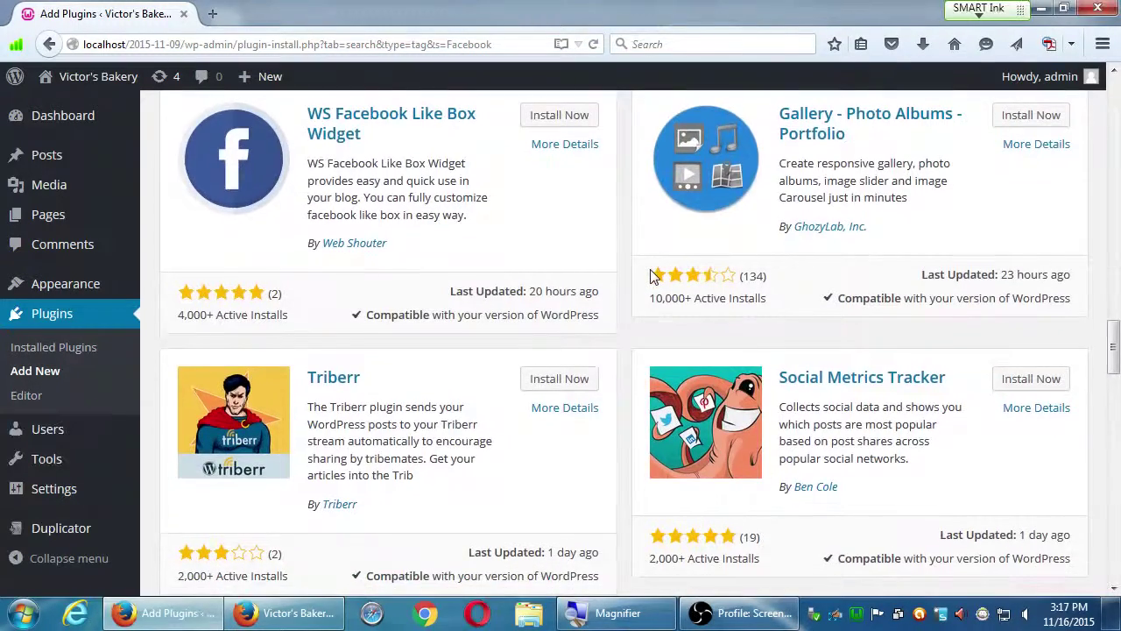
{"action": "scroll", "coordinate": [652, 277], "scroll_direction": "down", "scroll_amount": 8}
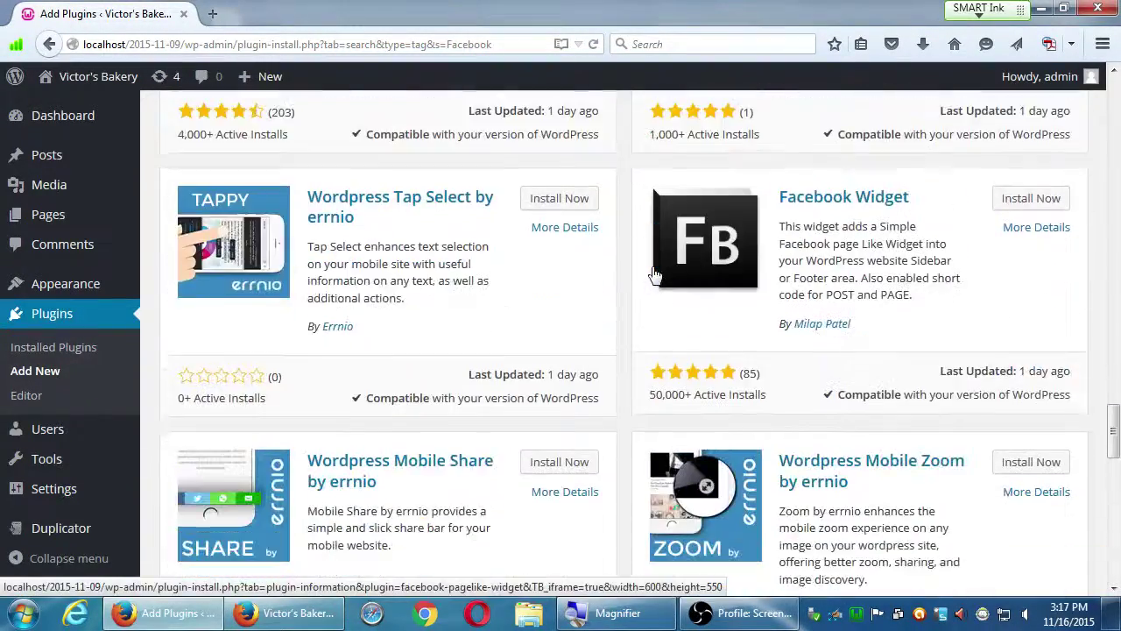
{"action": "scroll", "coordinate": [653, 276], "scroll_direction": "down", "scroll_amount": 2}
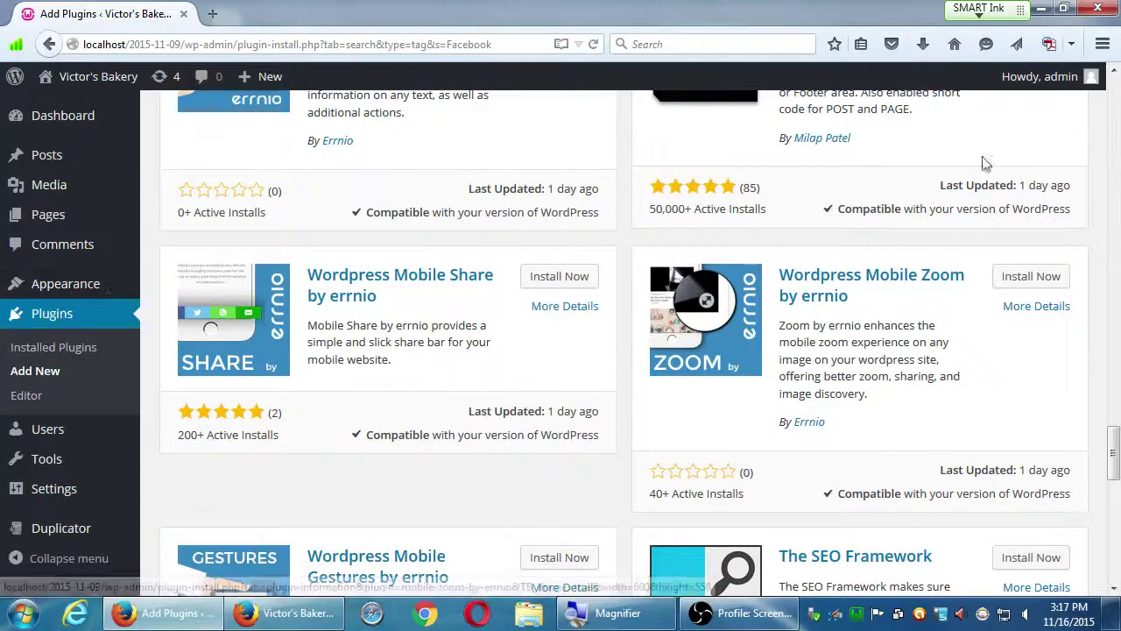
Replace the Facebook tag in the plugin search with slideshow and run the tag search
{"action": "left_click", "coordinate": [1116, 89]}
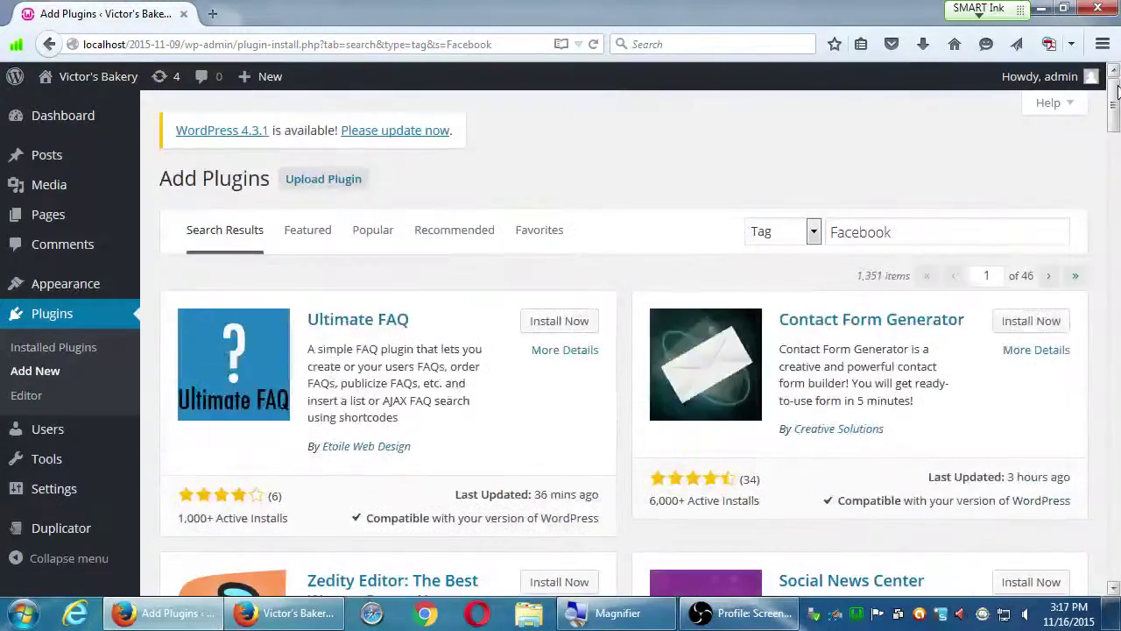
{"action": "double_click", "coordinate": [886, 233]}
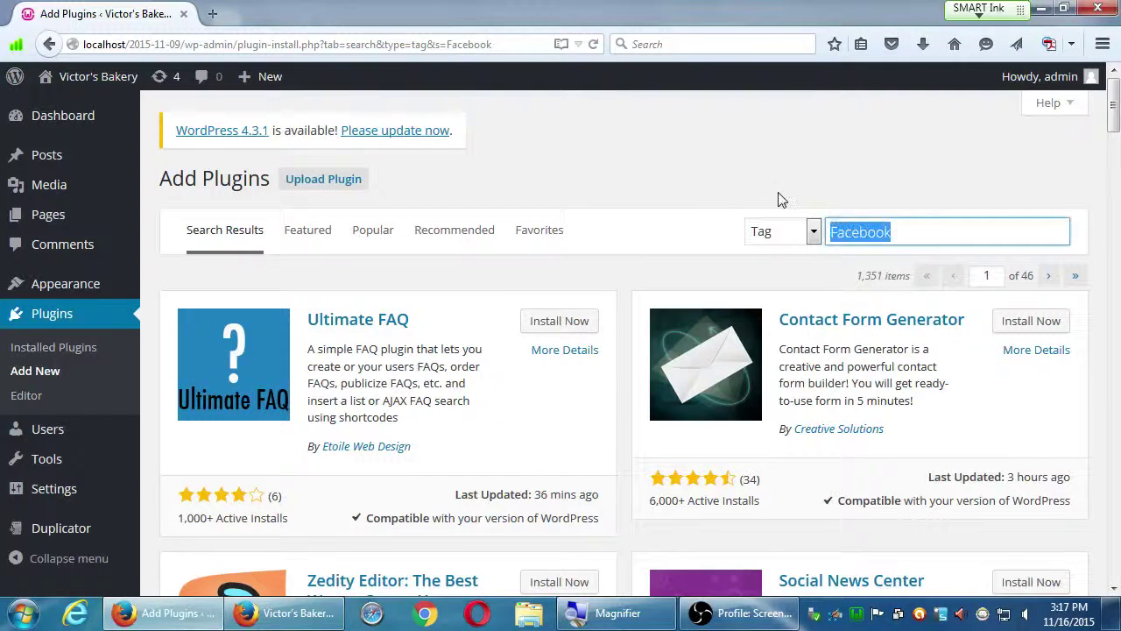
{"action": "type", "text": "slideshow"}
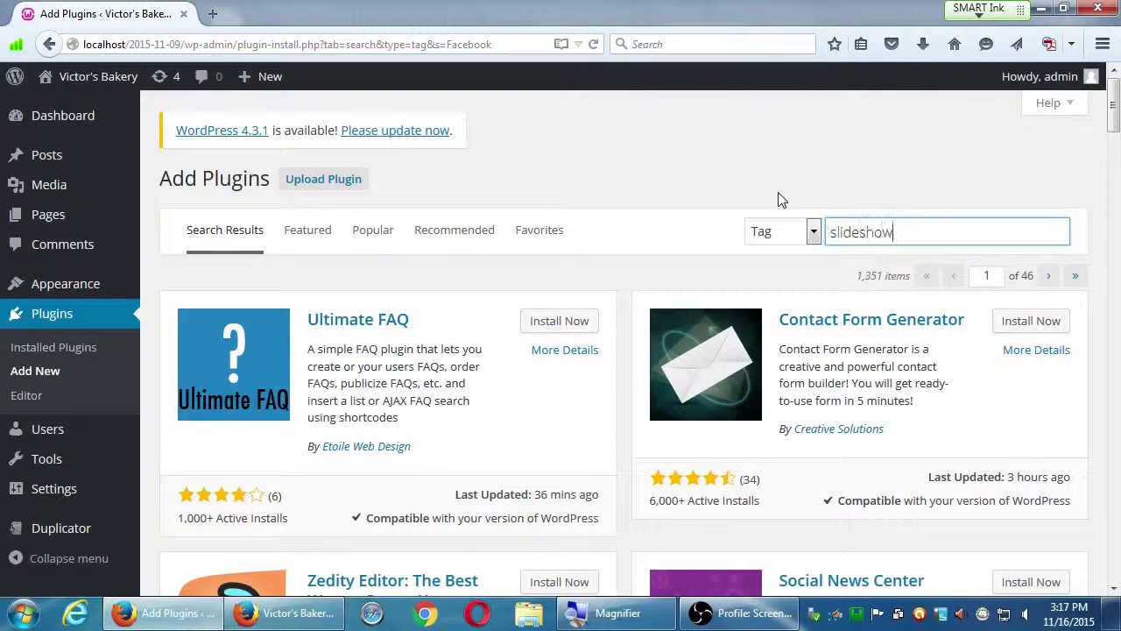
{"action": "key", "text": "Return"}
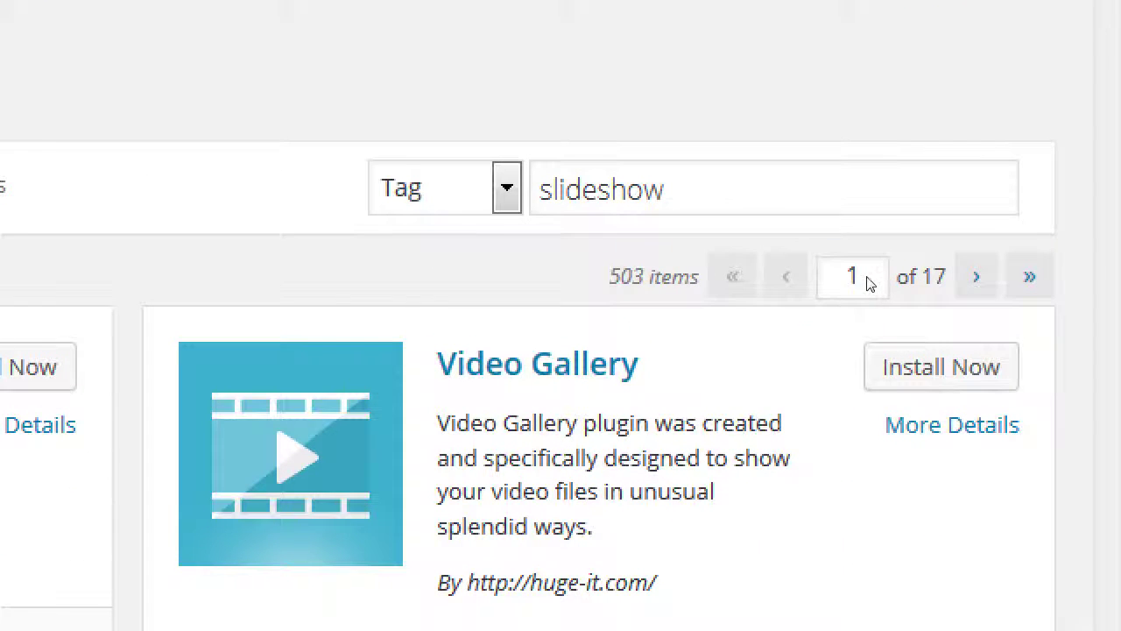
Check the number of slideshow matches and look through the first entries, such as Slider WD and Pixelating image slideshow gallery
{"action": "left_click_drag", "start_coordinate": [610, 277], "coordinate": [671, 278]}
{"action": "scroll", "coordinate": [881, 520], "scroll_direction": "down", "scroll_amount": 2}
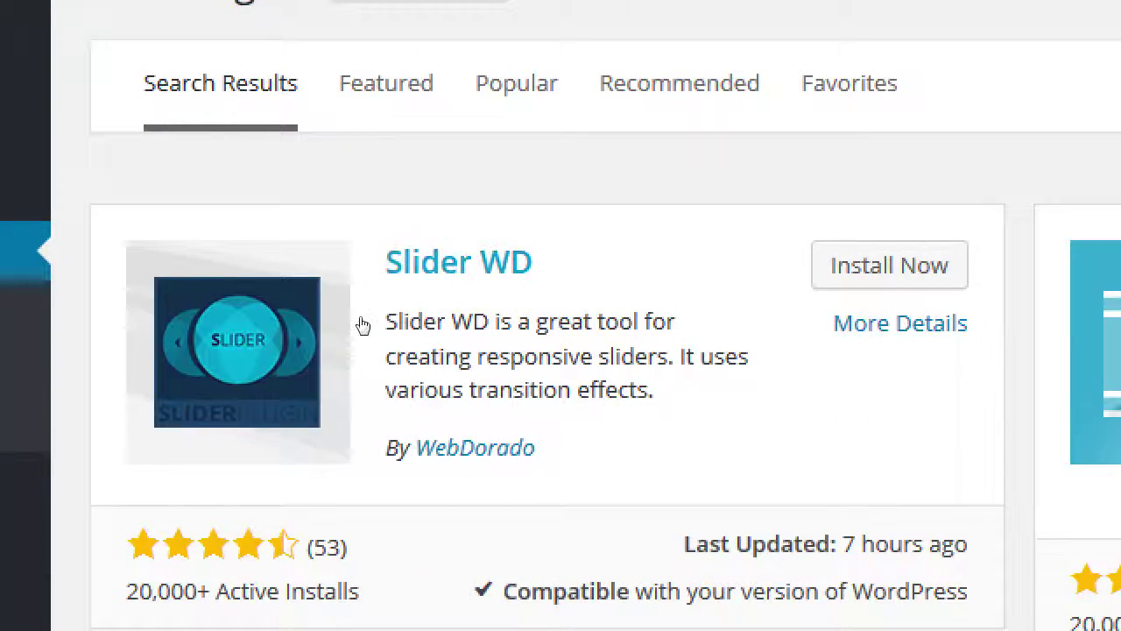
{"action": "scroll", "coordinate": [365, 536], "scroll_direction": "down", "scroll_amount": 2}
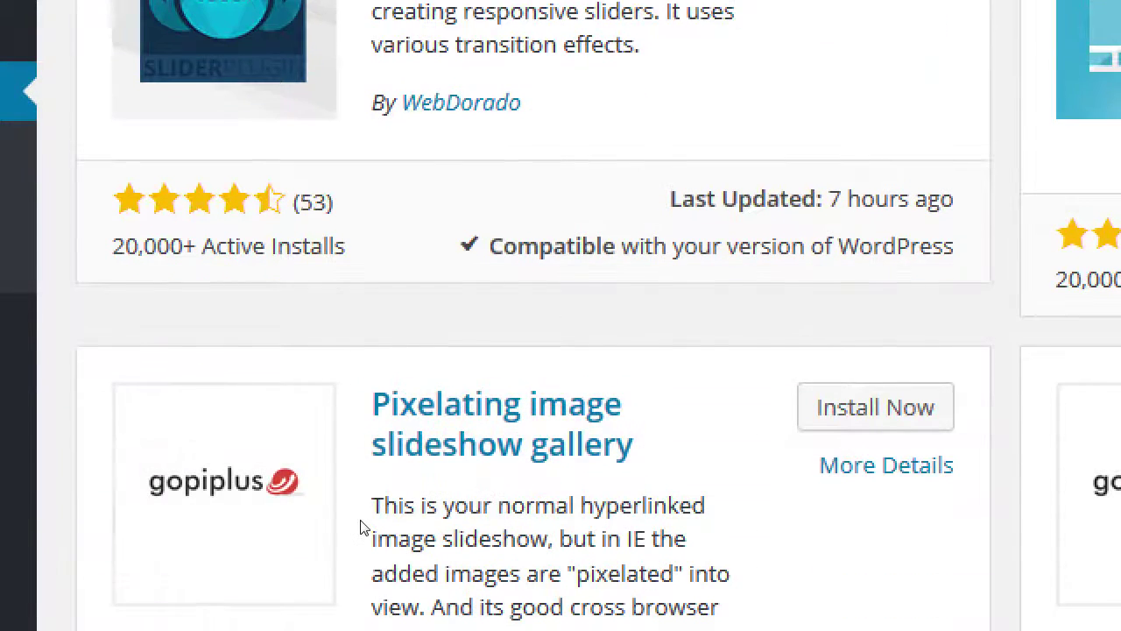
{"action": "scroll", "coordinate": [359, 508], "scroll_direction": "up", "scroll_amount": 1}
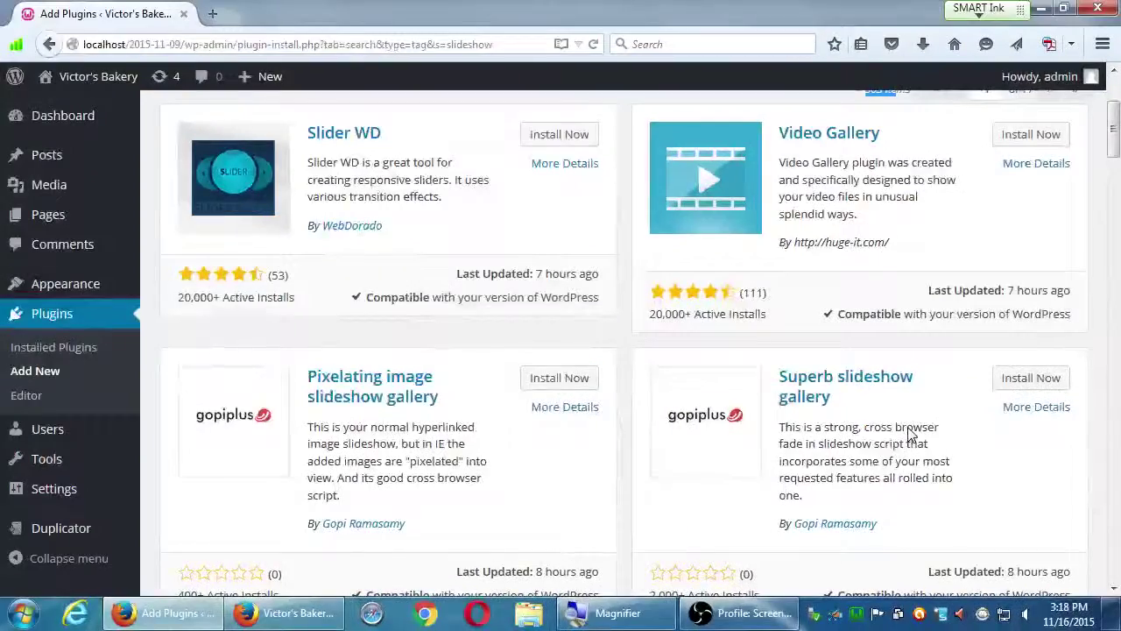
{"action": "scroll", "coordinate": [469, 363], "scroll_direction": "down", "scroll_amount": 4}
{"action": "scroll", "coordinate": [469, 364], "scroll_direction": "up", "scroll_amount": 2}
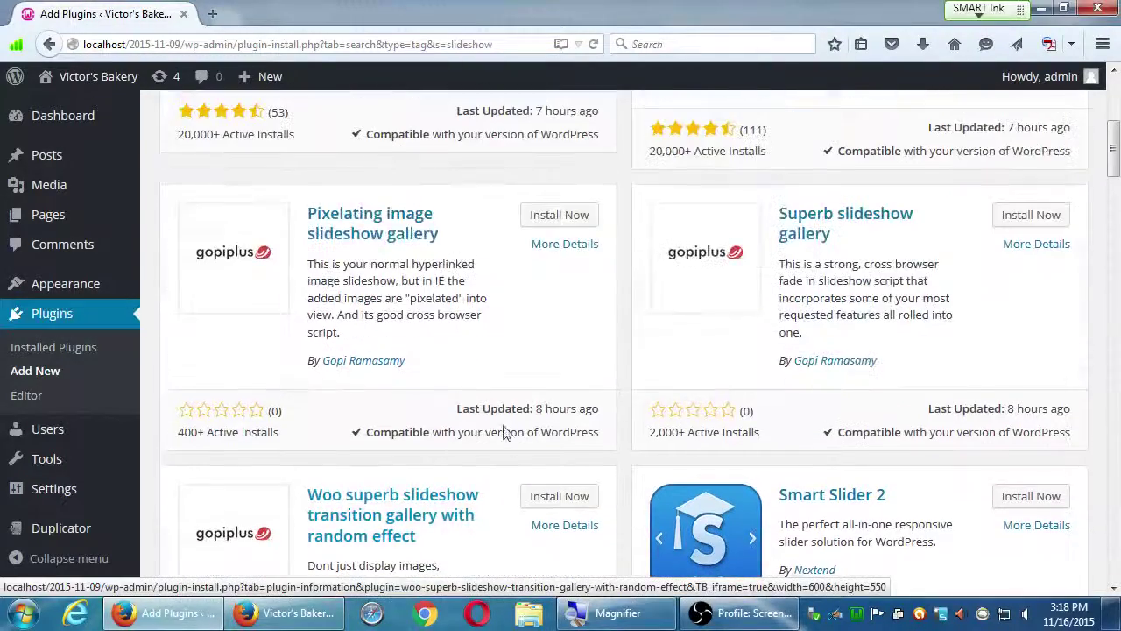
Find Snazzy Slider further down the slideshow results and view its details, closing them when done
{"action": "scroll", "coordinate": [793, 341], "scroll_direction": "down", "scroll_amount": 8}
{"action": "scroll", "coordinate": [863, 428], "scroll_direction": "down", "scroll_amount": 5}
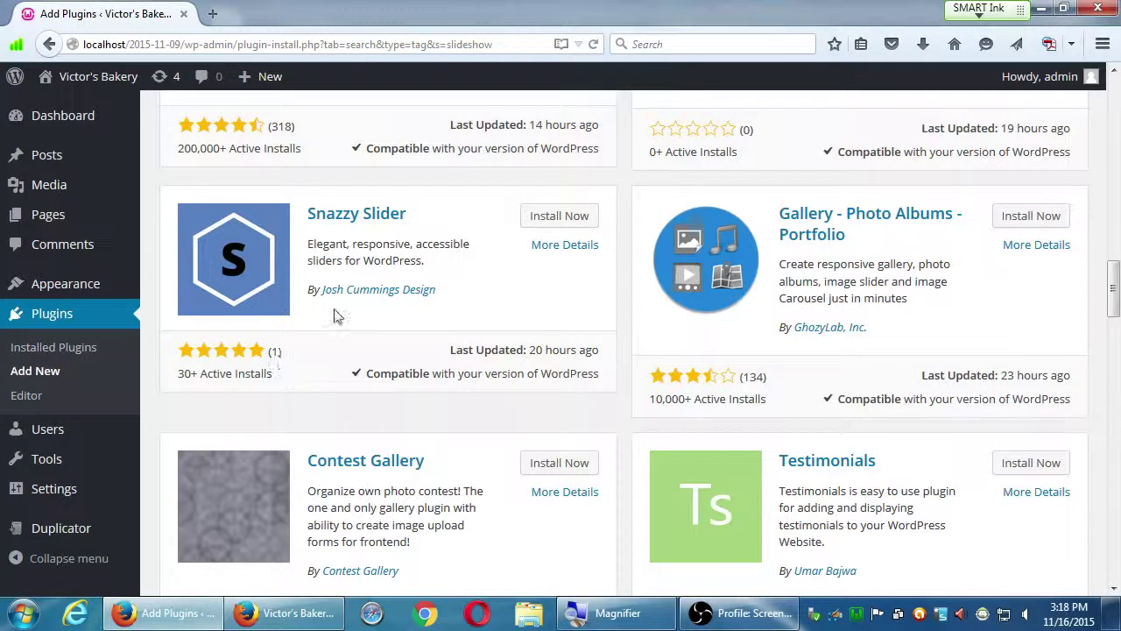
{"action": "left_click", "coordinate": [559, 246]}
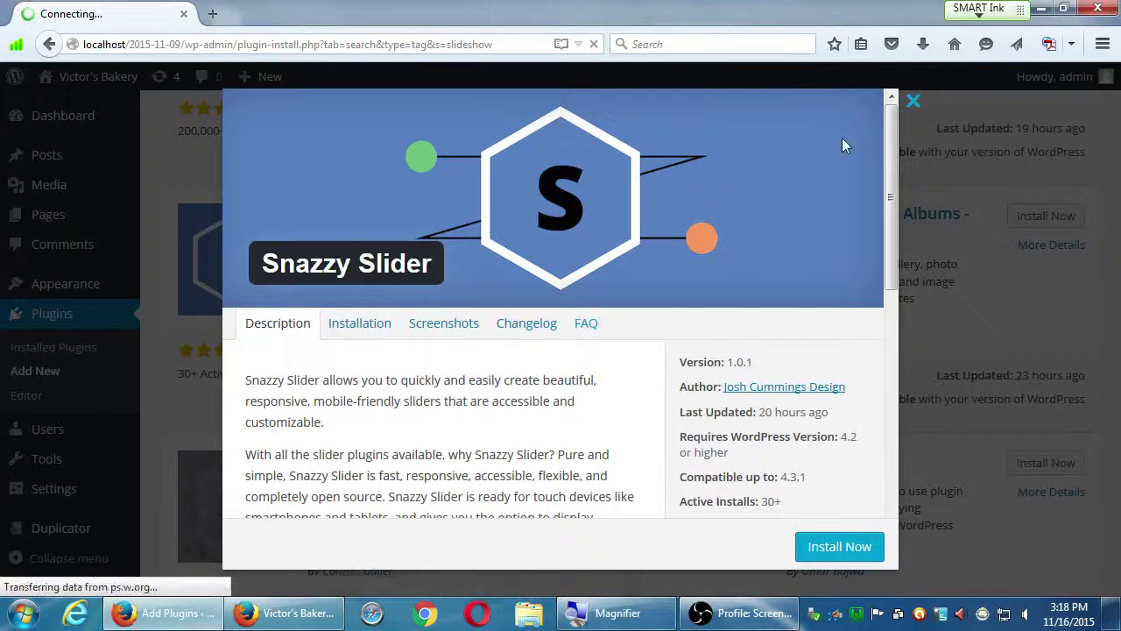
{"action": "left_click", "coordinate": [914, 102]}
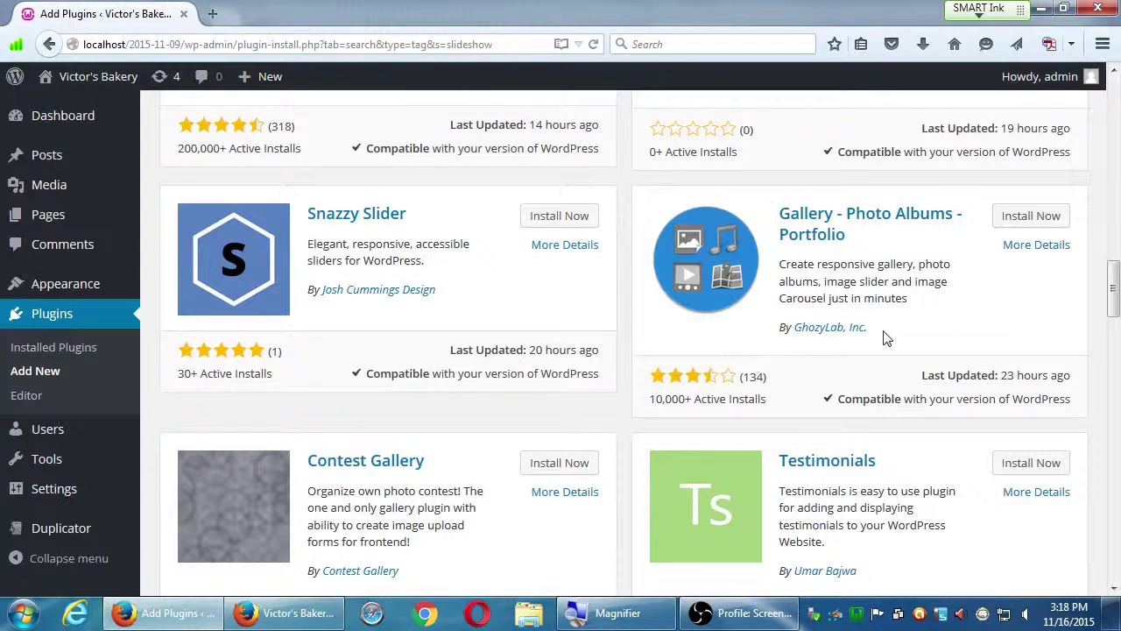
Open the details of Gallery - Photo Albums - Portfolio and read its user reviews, closing the details when done
{"action": "left_click", "coordinate": [1020, 247]}
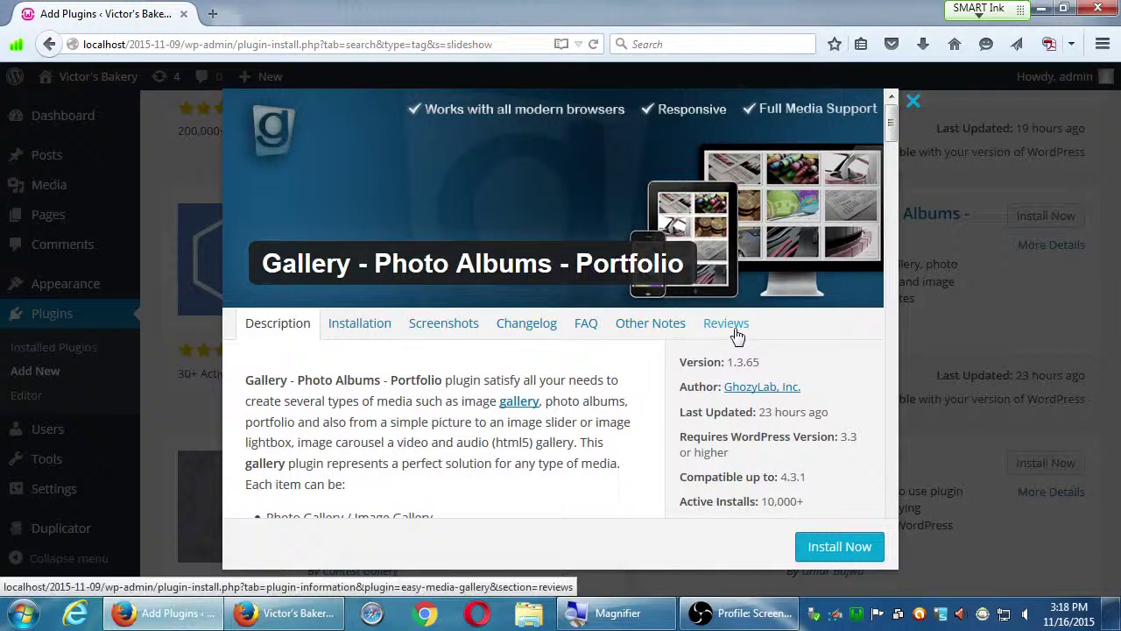
{"action": "left_click", "coordinate": [736, 337]}
{"action": "scroll", "coordinate": [592, 405], "scroll_direction": "down", "scroll_amount": 1}
{"action": "scroll", "coordinate": [591, 405], "scroll_direction": "down", "scroll_amount": 3}
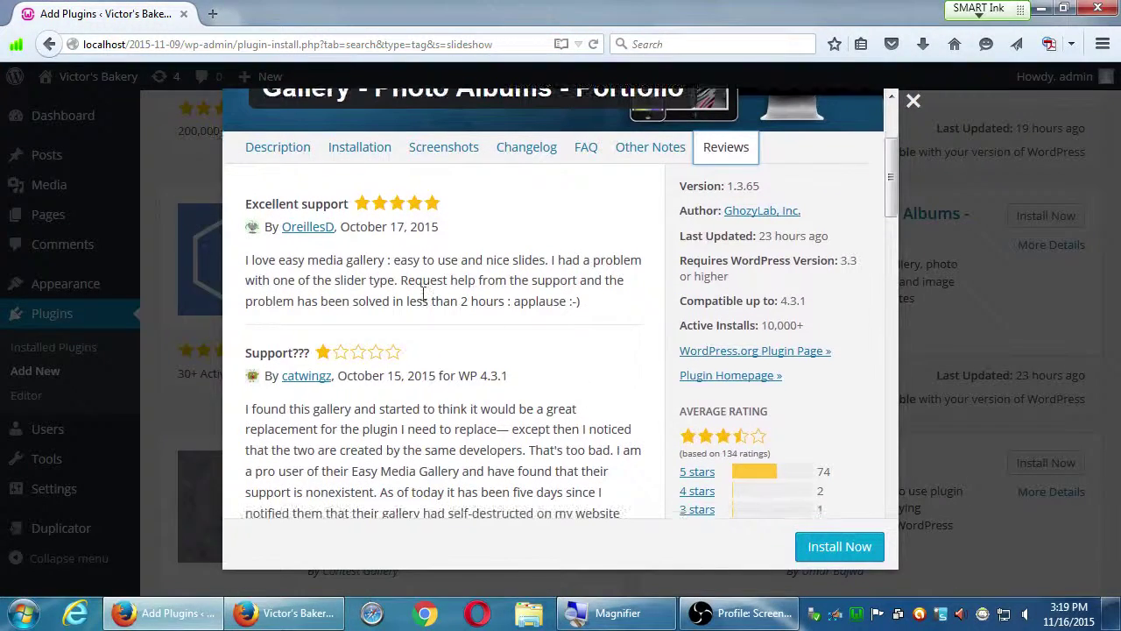
{"action": "left_click_drag", "start_coordinate": [249, 203], "coordinate": [307, 203]}
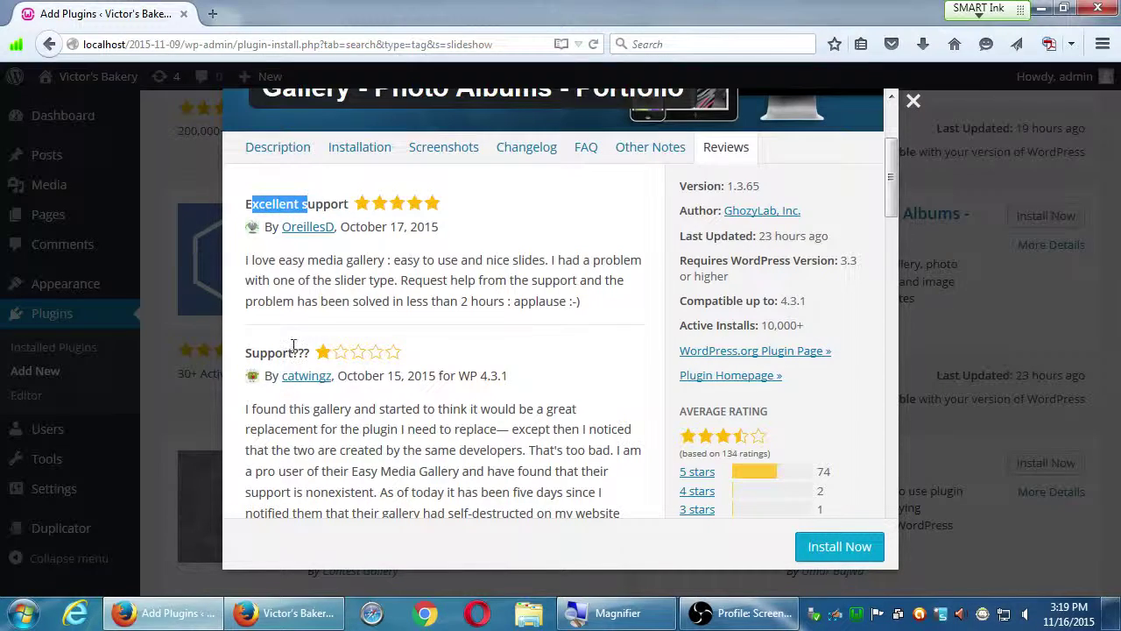
{"action": "scroll", "coordinate": [336, 353], "scroll_direction": "down", "scroll_amount": 3}
{"action": "scroll", "coordinate": [336, 353], "scroll_direction": "down", "scroll_amount": 8}
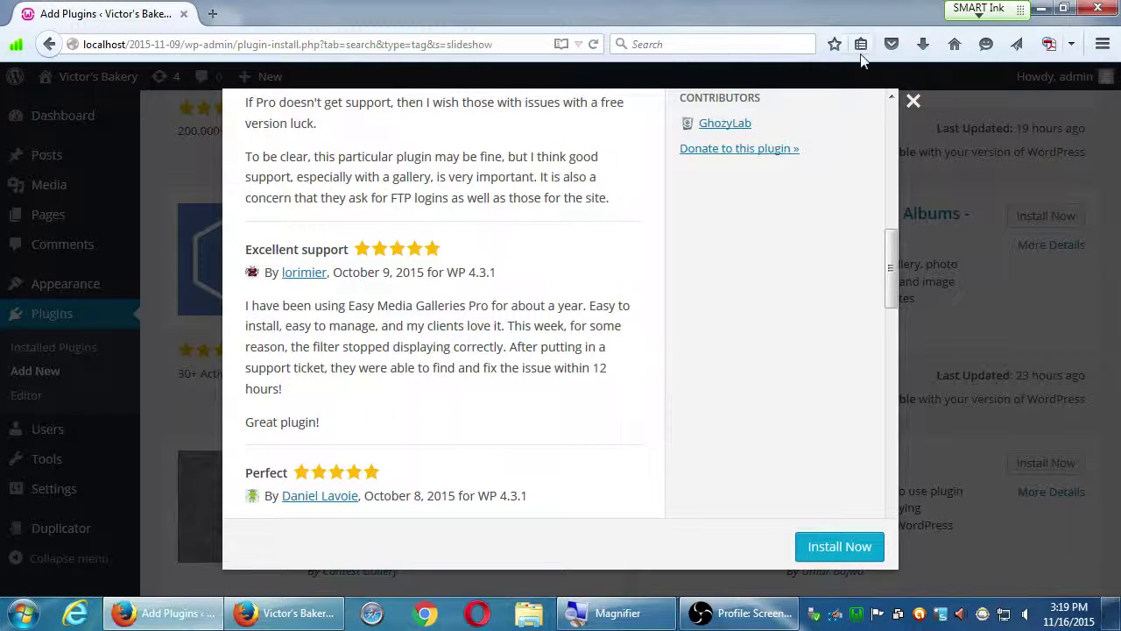
{"action": "left_click", "coordinate": [911, 109]}
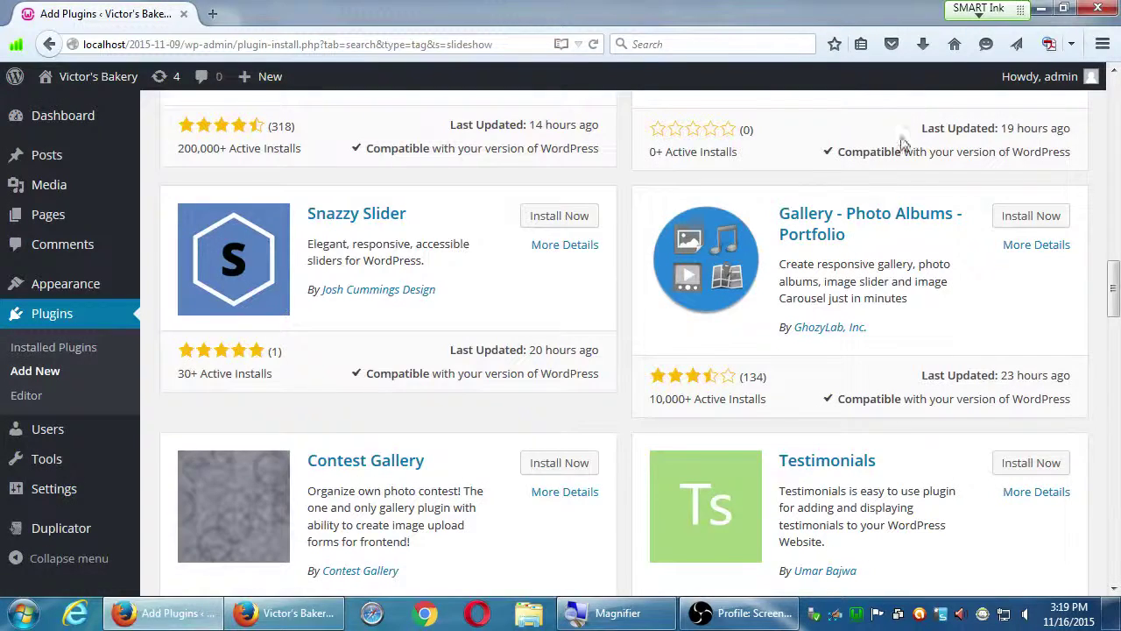
View the list of installed plugins and return to the start of the slideshow results on the Add Plugins page
{"action": "left_click", "coordinate": [44, 346]}
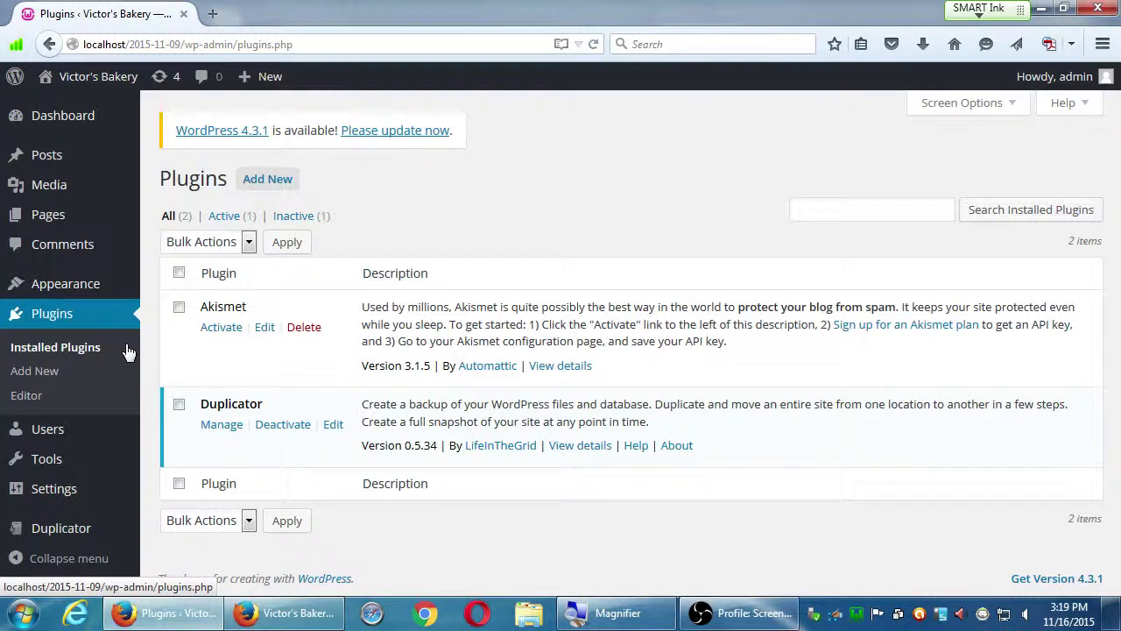
{"action": "left_click", "coordinate": [79, 370]}
{"action": "scroll", "coordinate": [426, 313], "scroll_direction": "up", "scroll_amount": 5}
{"action": "scroll", "coordinate": [429, 317], "scroll_direction": "up", "scroll_amount": 10}
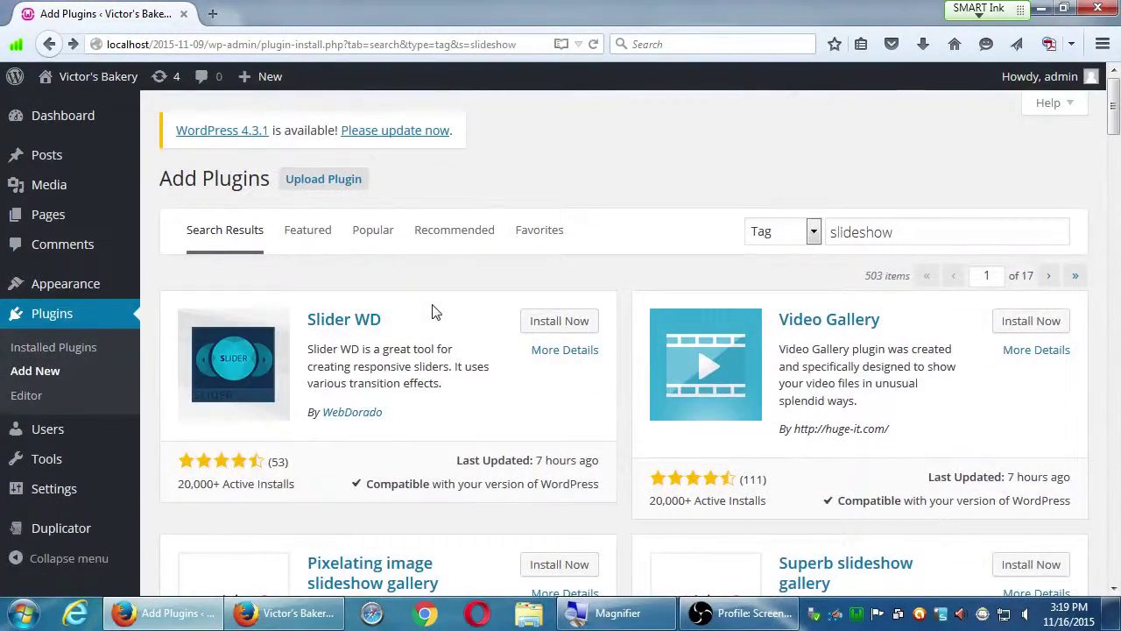
Replace the slideshow tag search with a keyword search for "yoast seo" and look through the first results
{"action": "left_click_drag", "start_coordinate": [909, 231], "coordinate": [695, 232]}
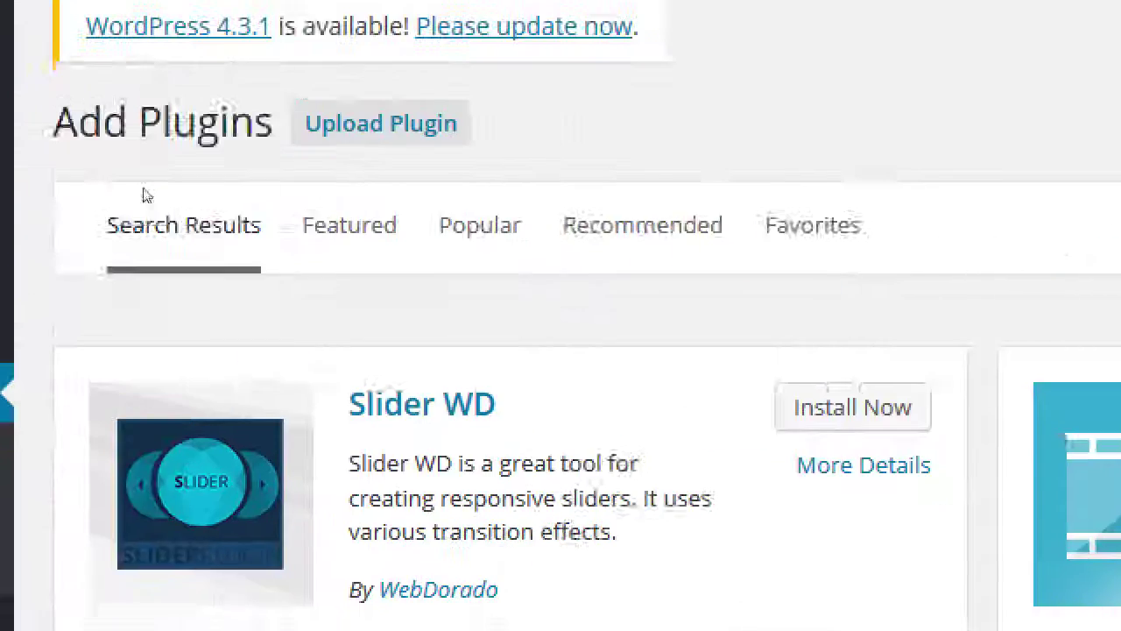
{"action": "mouse_move", "coordinate": [164, 208]}
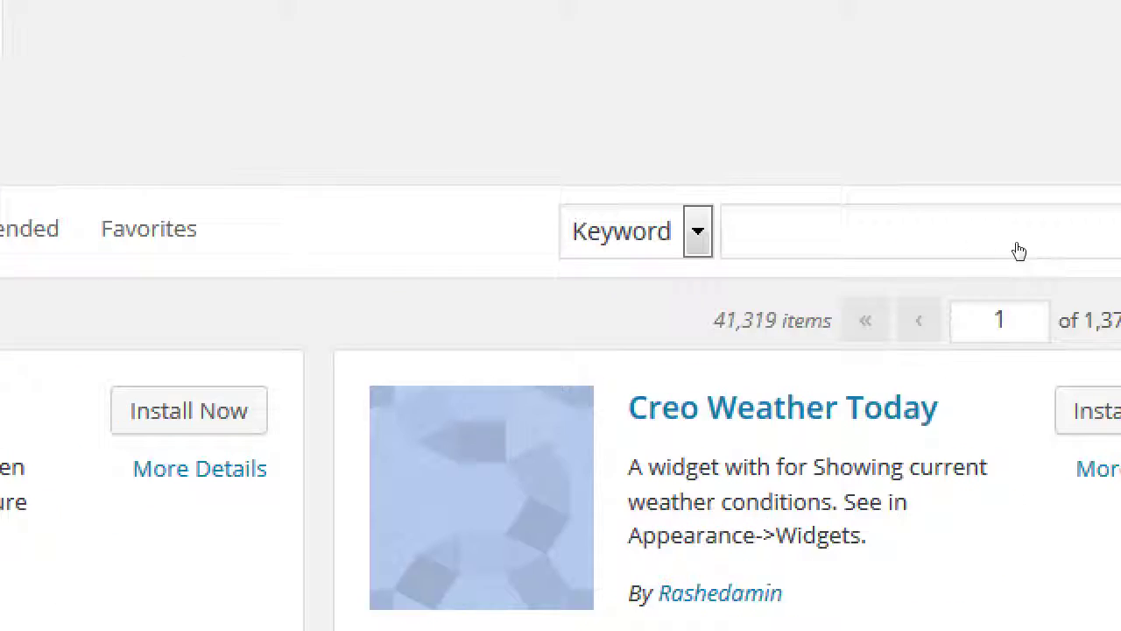
{"action": "left_click", "coordinate": [1115, 237]}
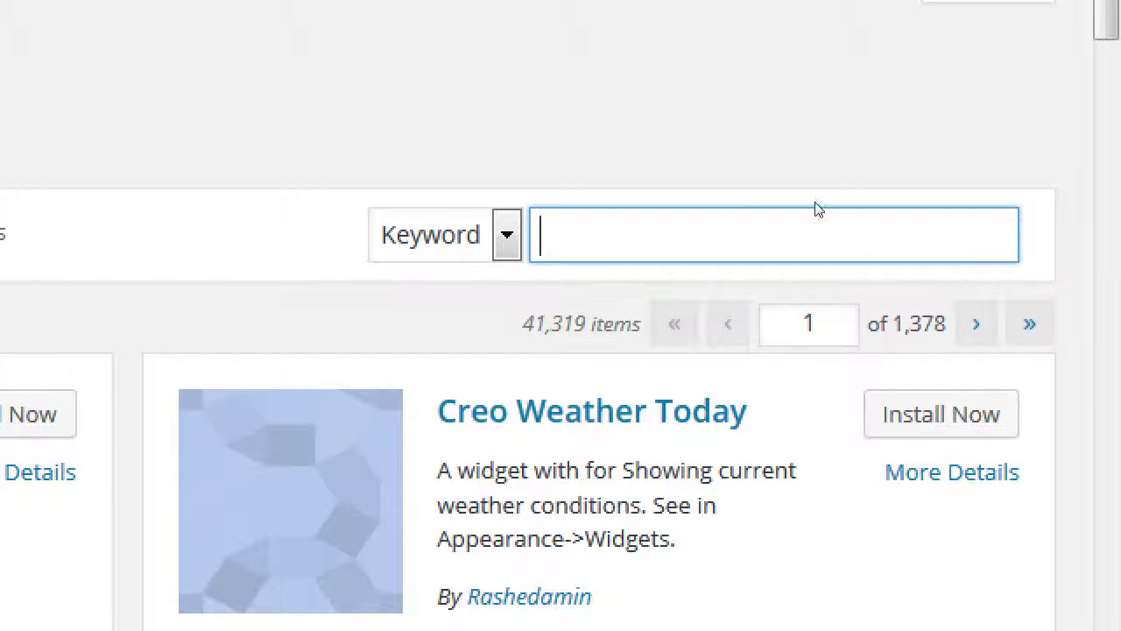
{"action": "key", "text": "shift+Tab"}
{"action": "key", "text": "alt+Down"}
{"action": "left_click", "coordinate": [879, 221]}
{"action": "type", "text": "yoast seo"}
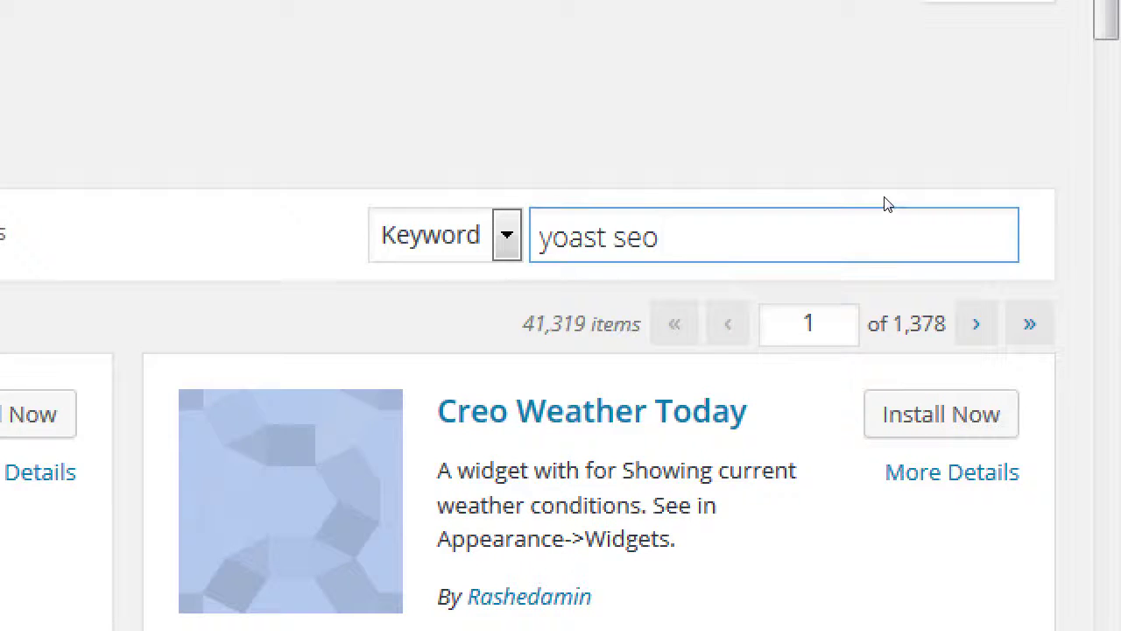
{"action": "key", "text": "Return"}
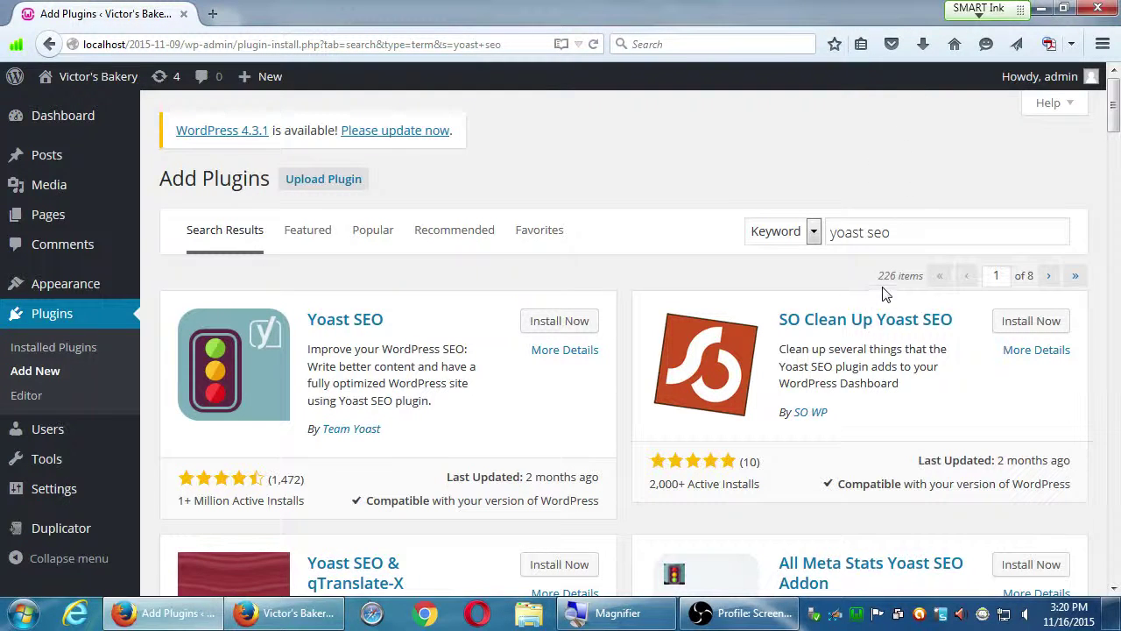
{"action": "scroll", "coordinate": [376, 465], "scroll_direction": "down", "scroll_amount": 3}
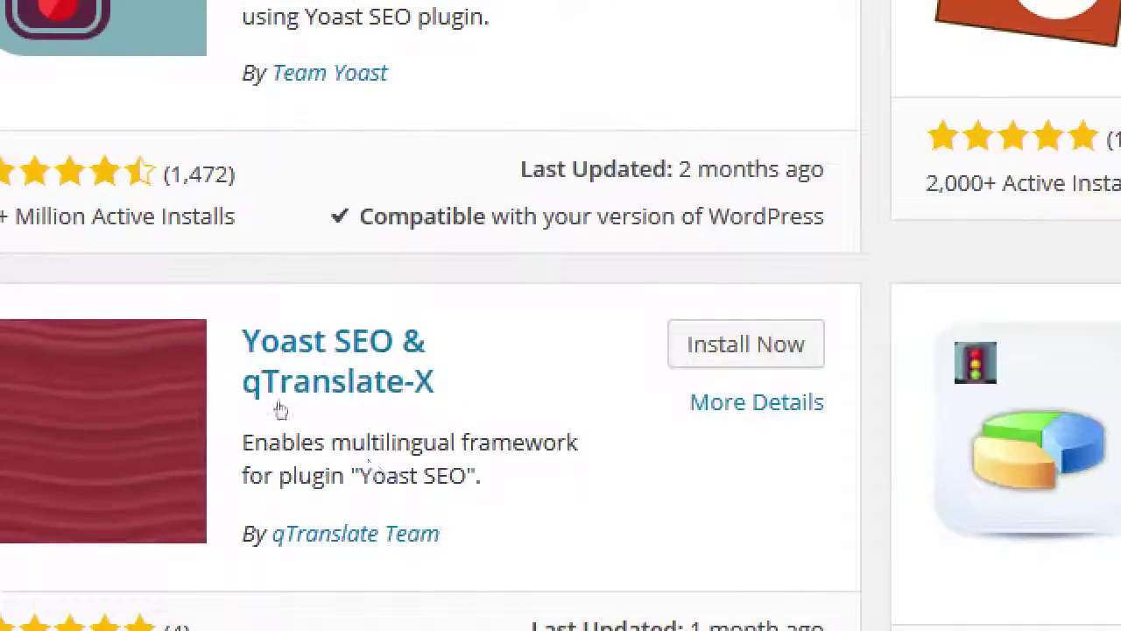
{"action": "mouse_move", "coordinate": [242, 91]}
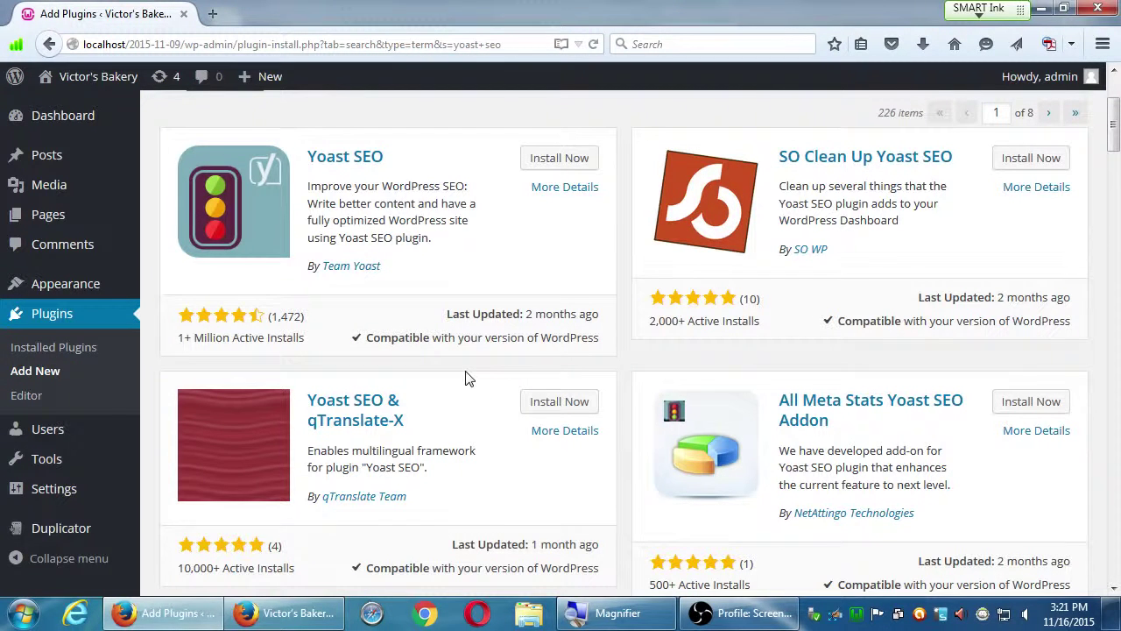
View the details of the Yoast SEO plugin, reading its description and average rating, and close them when done
{"action": "left_click", "coordinate": [568, 189]}
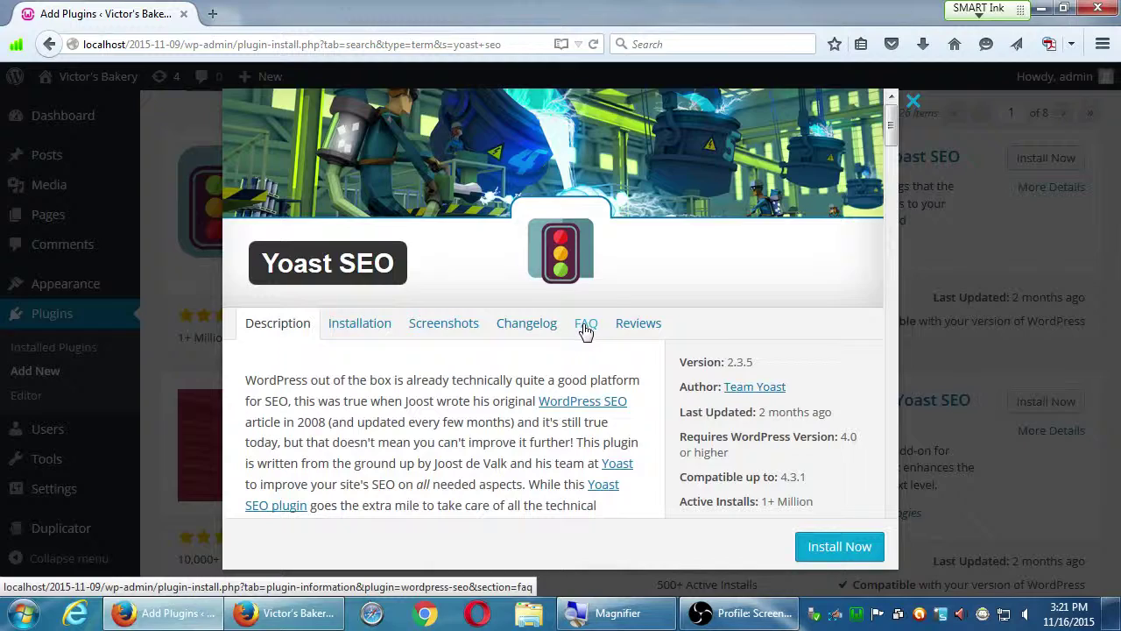
{"action": "scroll", "coordinate": [692, 404], "scroll_direction": "down", "scroll_amount": 4}
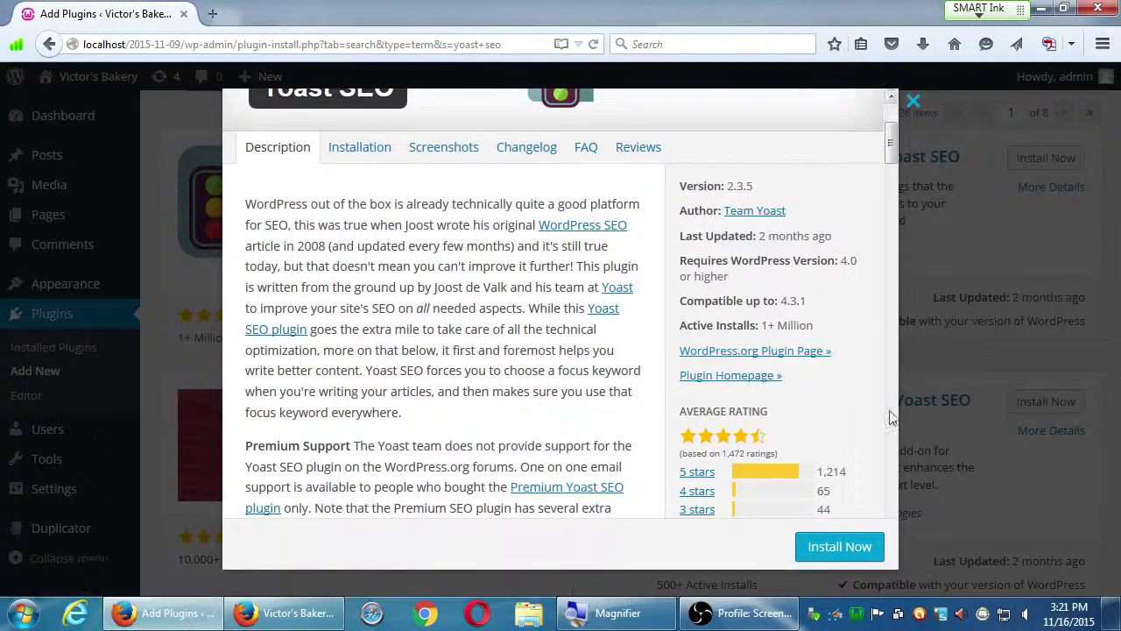
{"action": "scroll", "coordinate": [815, 405], "scroll_direction": "down", "scroll_amount": 2}
{"action": "scroll", "coordinate": [815, 404], "scroll_direction": "down", "scroll_amount": 4}
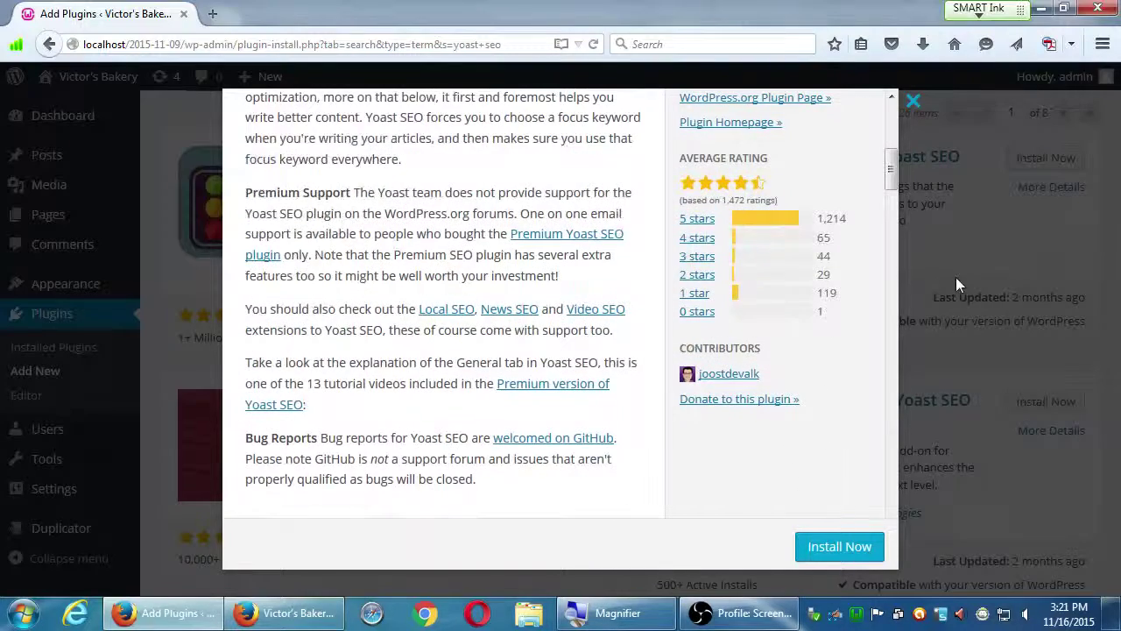
{"action": "left_click", "coordinate": [999, 248]}
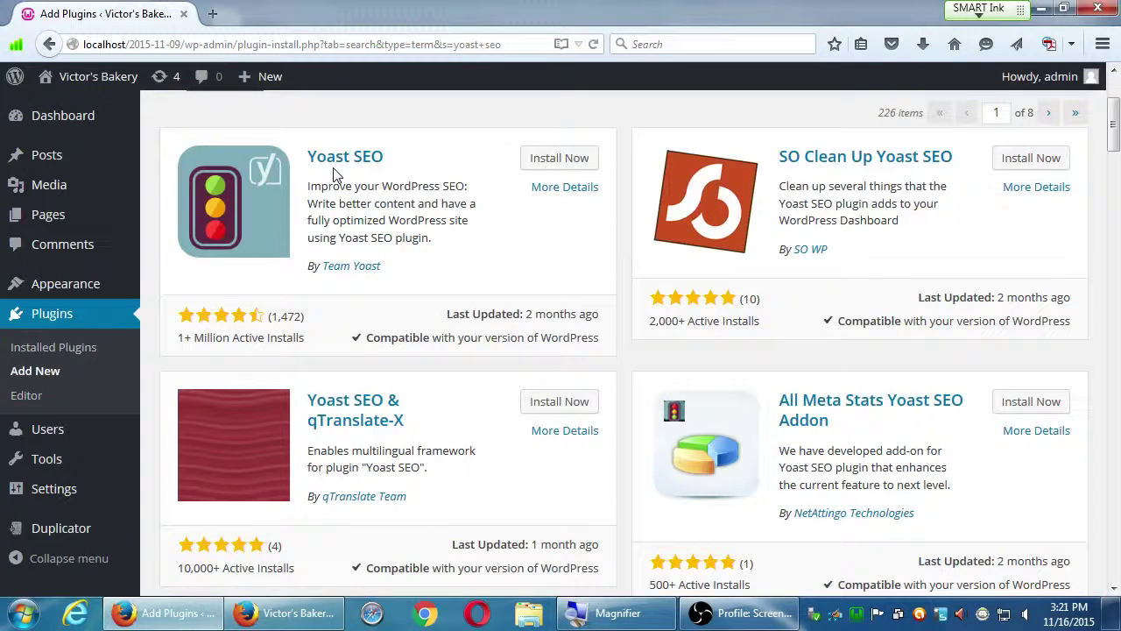
Replace the keyword search for plugins with "all in one seo pack"
{"action": "scroll", "coordinate": [351, 175], "scroll_direction": "up", "scroll_amount": 3}
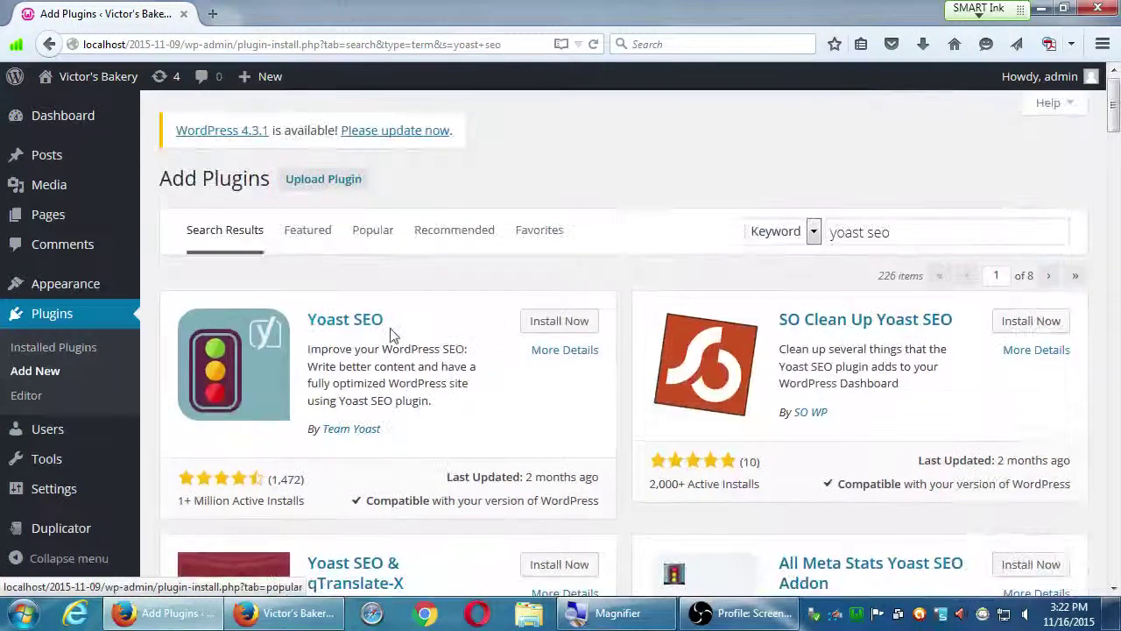
{"action": "left_click", "coordinate": [916, 230]}
{"action": "left_click_drag", "start_coordinate": [916, 231], "coordinate": [784, 233]}
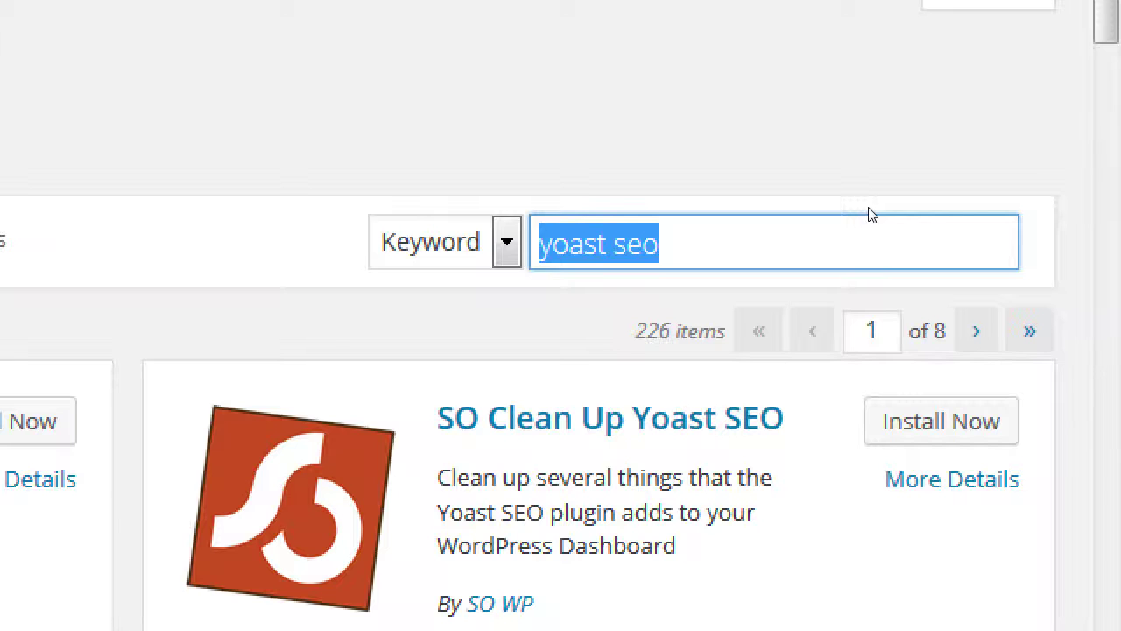
{"action": "type", "text": "all in one seo"}
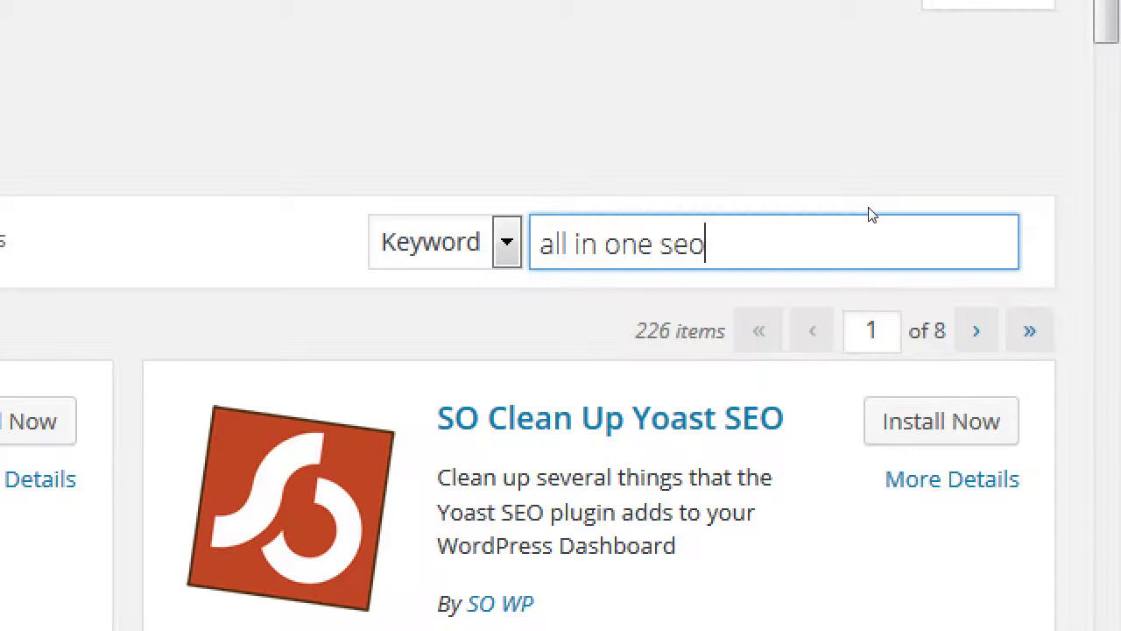
{"action": "type", "text": " pack"}
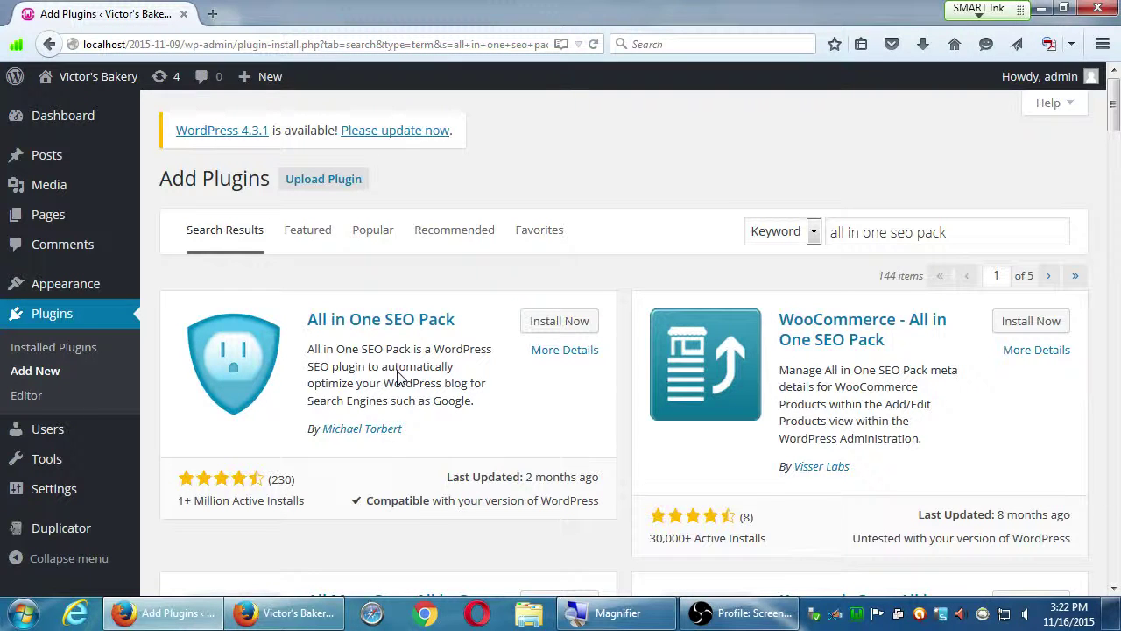
Switch back and forth between the Yoast SEO and All in One SEO Pack search results to compare both plugins
{"action": "key", "text": "alt+Left"}
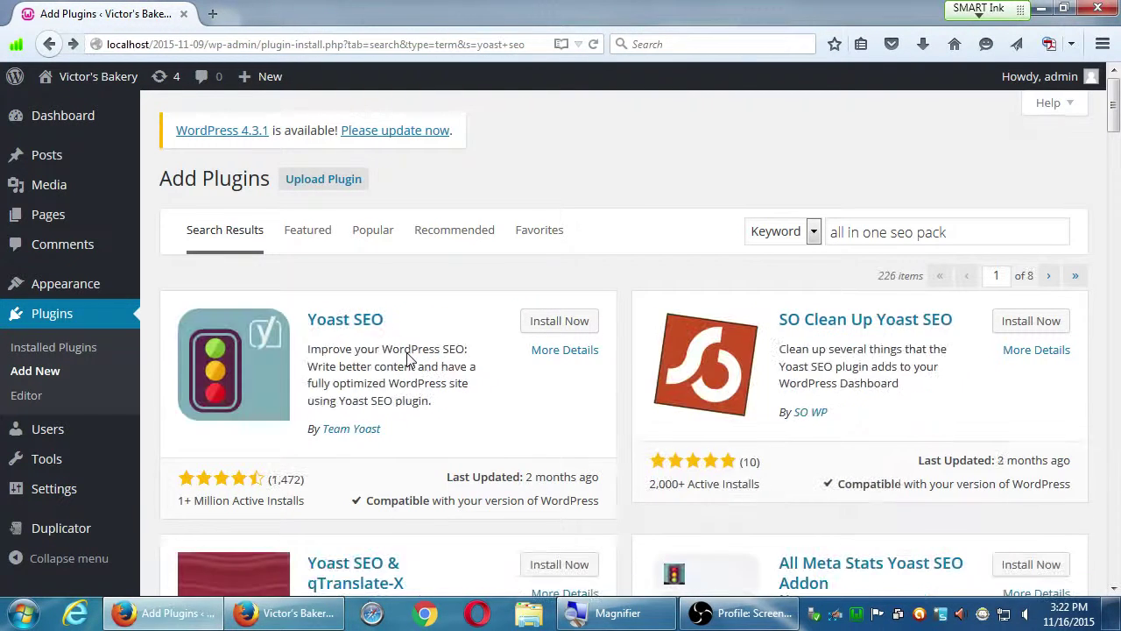
{"action": "key", "text": "alt+Right"}
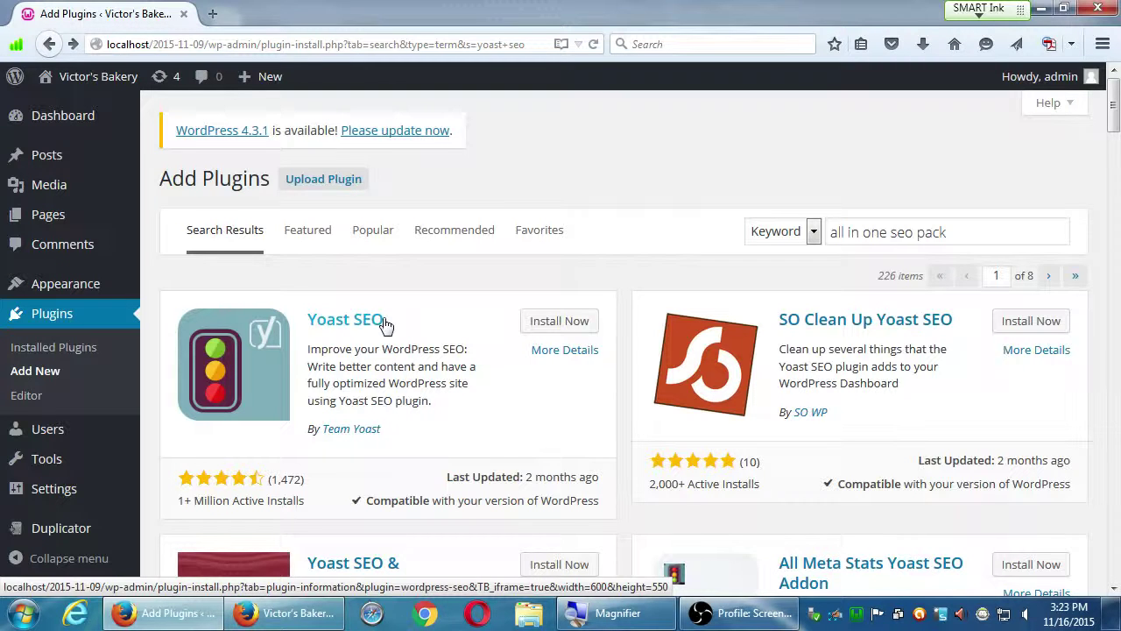
{"action": "key", "text": "Return"}
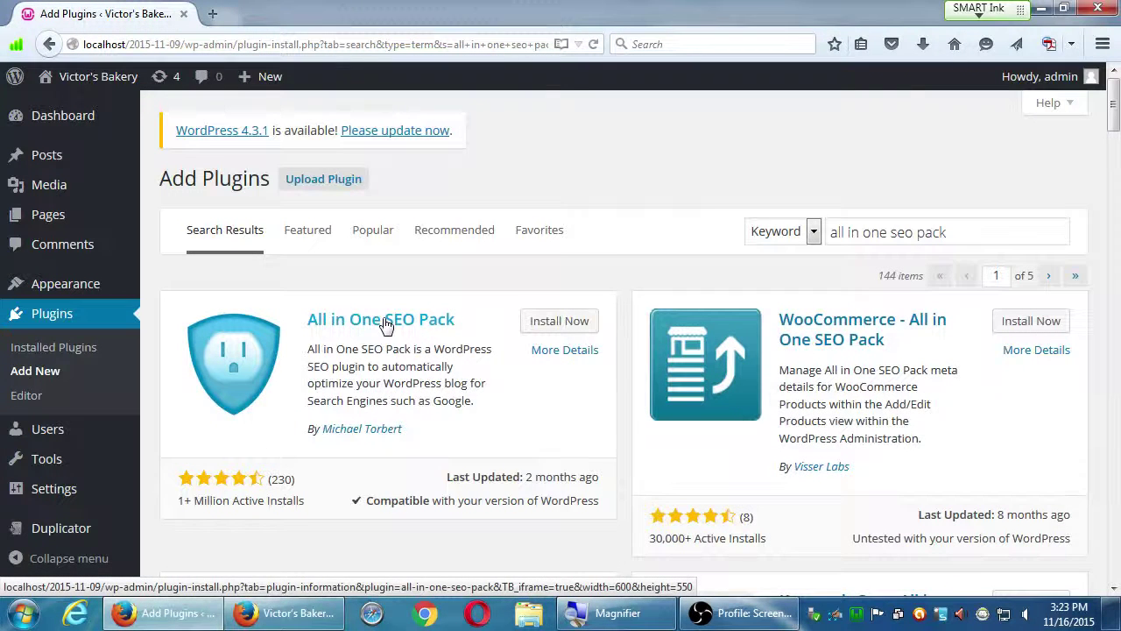
{"action": "key", "text": "alt+Left"}
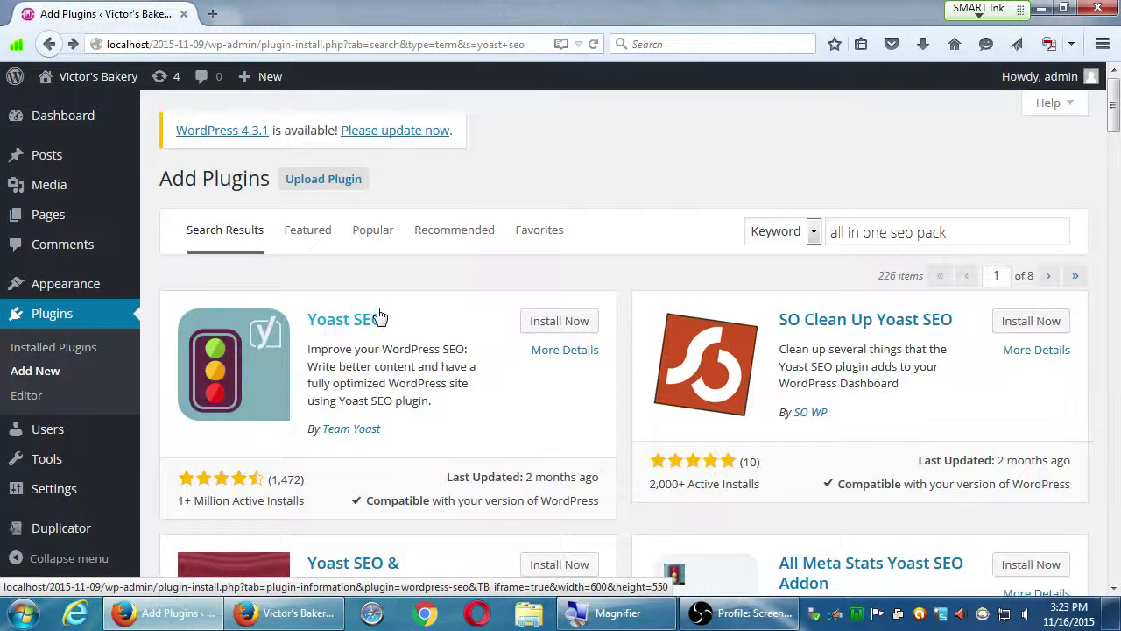
Switch to a new Notepad document and write the heading "Recommended Plugins:" on its first line
{"action": "key", "text": "super"}
{"action": "type", "text": "note"}
{"action": "key", "text": "Return"}
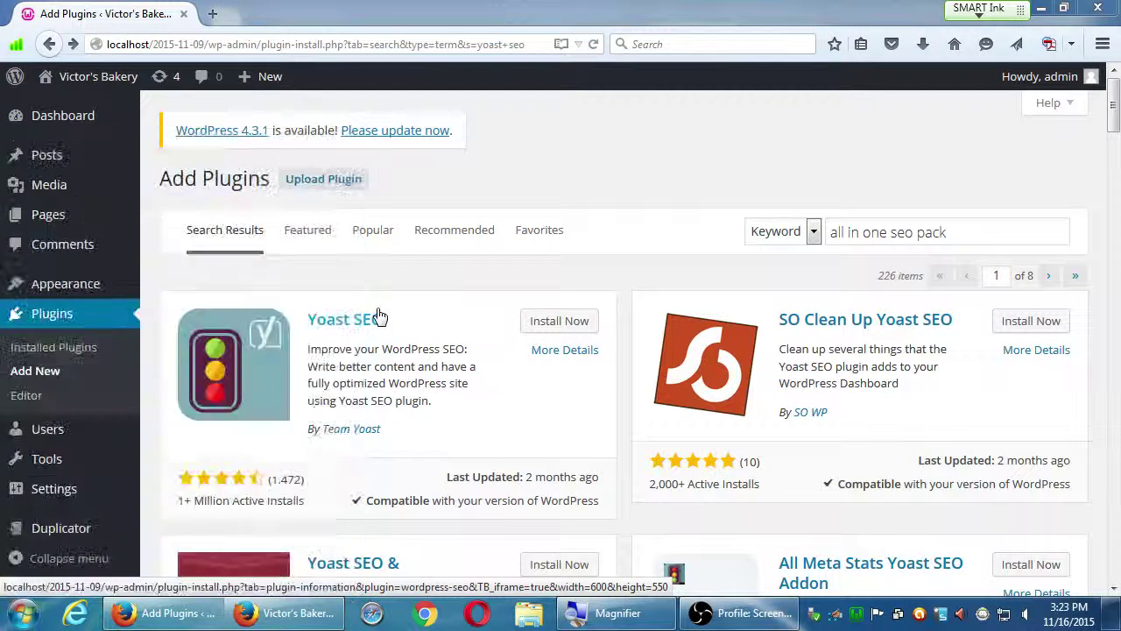
{"action": "key", "text": "super+Left"}
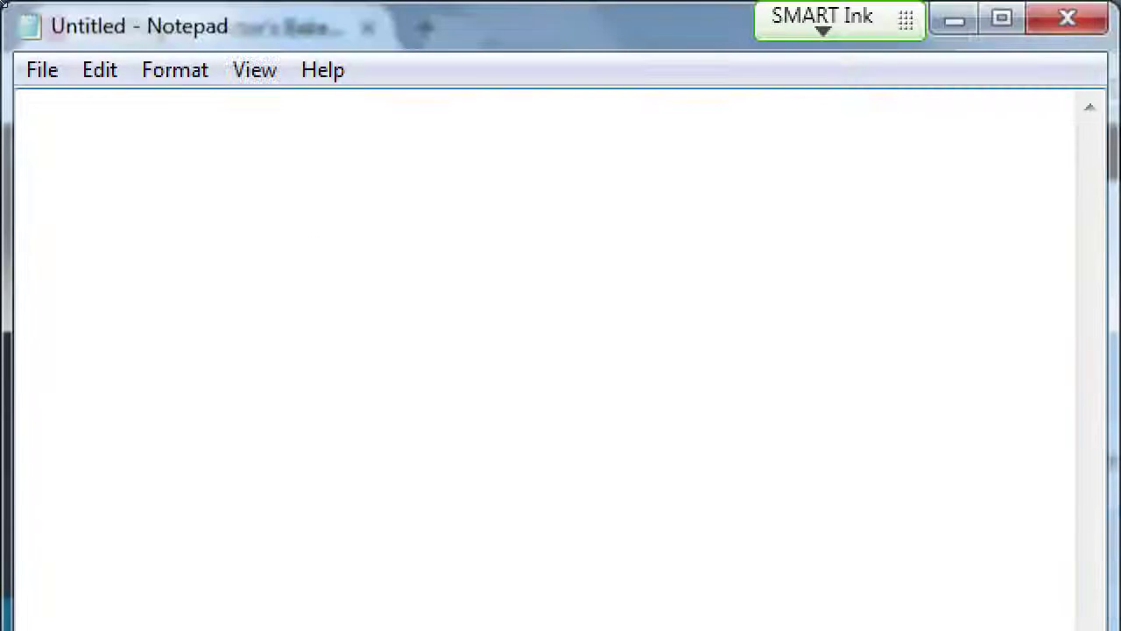
{"action": "type", "text": "Recommende"}
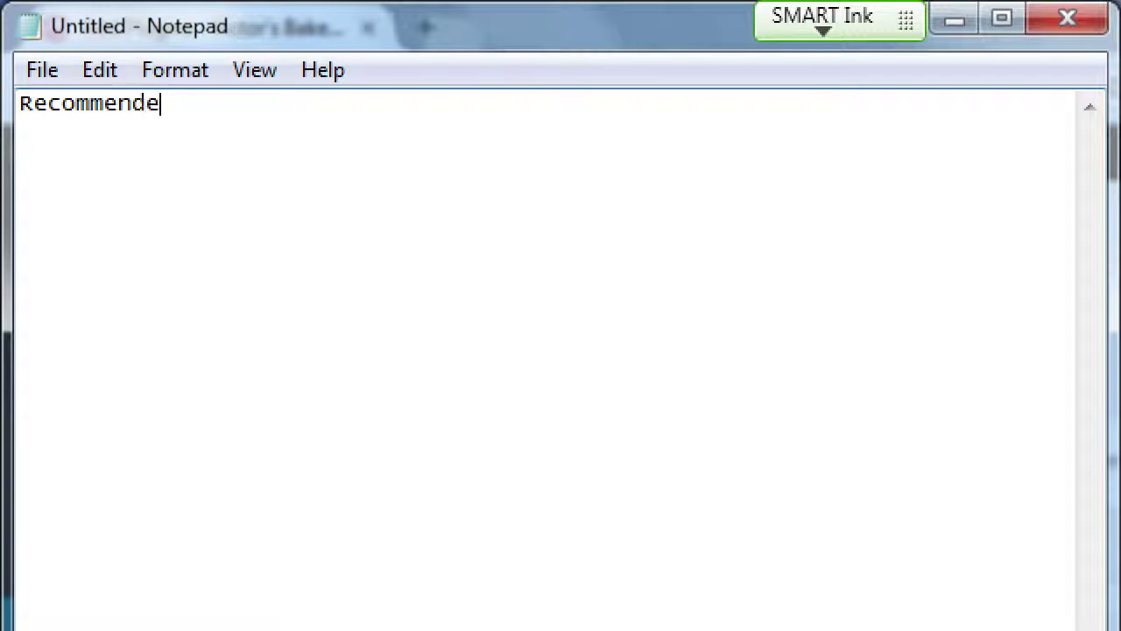
{"action": "type", "text": "d Plugins:"}
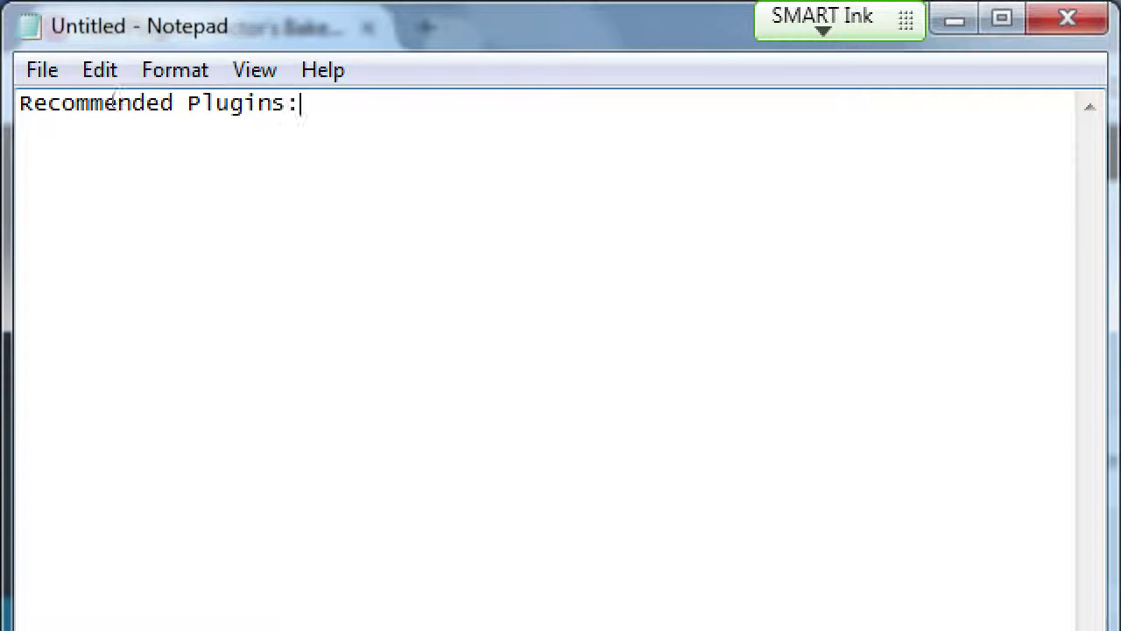
Below the heading, add the entry "Akismet" with the tab-separated description "- To help stop Spam on your blog"
{"action": "key", "text": "Return"}
{"action": "type", "text": "Akistem"}
{"action": "key", "text": "BackSpace"}
{"action": "key", "text": "BackSpace"}
{"action": "key", "text": "BackSpace"}
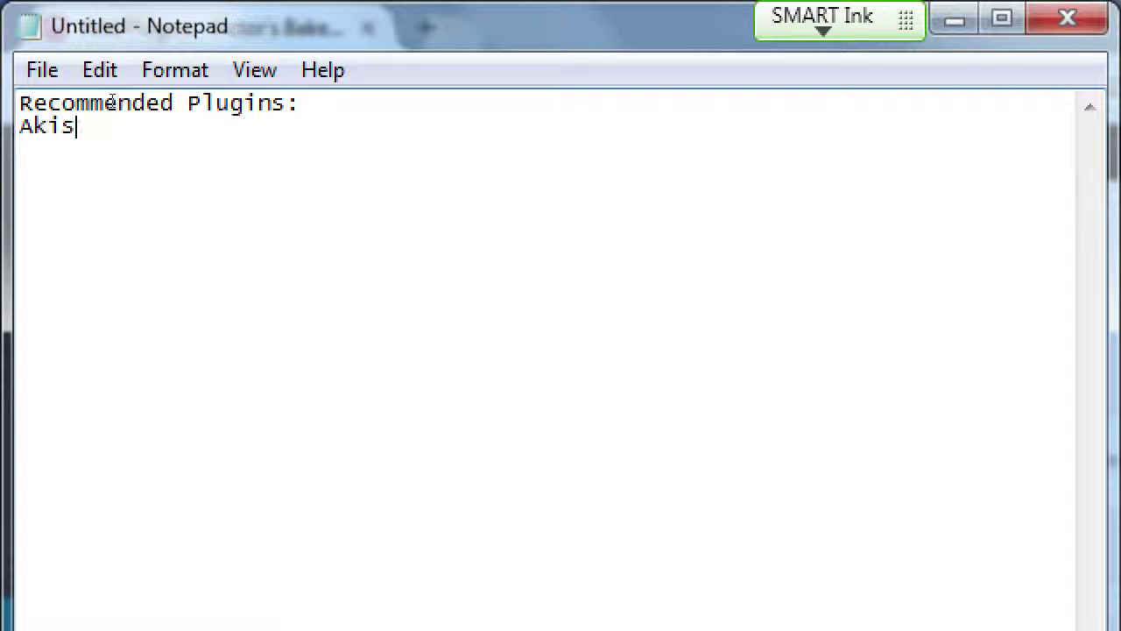
{"action": "type", "text": "met"}
{"action": "key", "text": "Tab"}
{"action": "key", "text": "Tab"}
{"action": "key", "text": "Tab"}
{"action": "key", "text": "BackSpace"}
{"action": "key", "text": "BackSpace"}
{"action": "key", "text": "BackSpace"}
{"action": "key", "text": "Tab"}
{"action": "type", "text": "- To help stop Spam on your blog"}
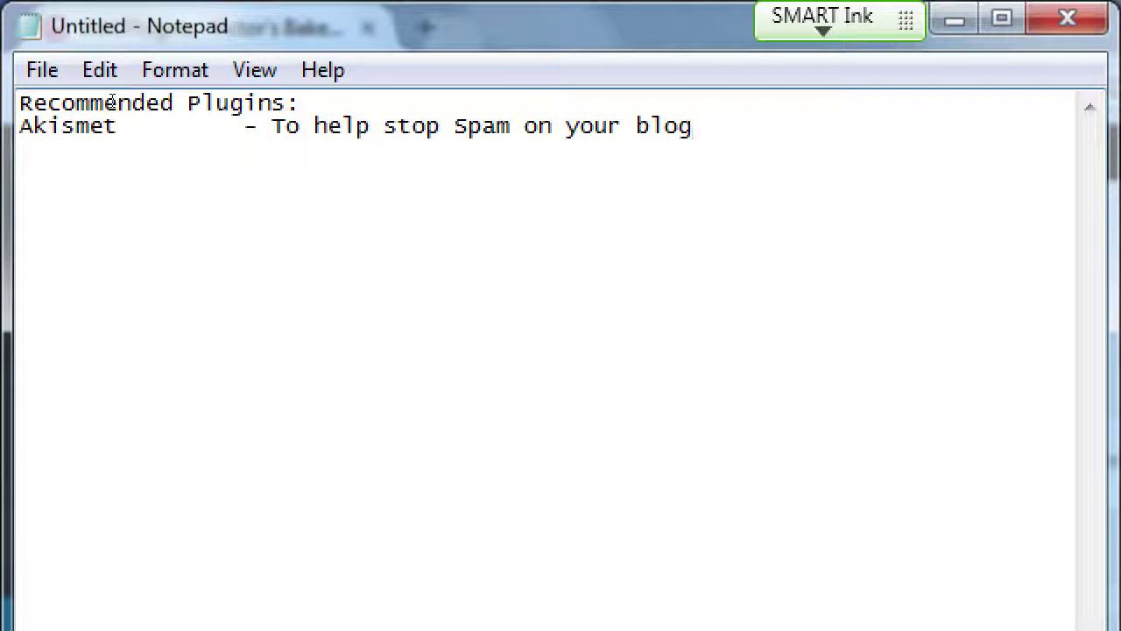
Add a "Duplicator" entry on the next line with the aligned description "- To backup your site"
{"action": "key", "text": "Return"}
{"action": "type", "text": "Duplicator"}
{"action": "key", "text": "Tab"}
{"action": "type", "text": "- To backup your site"}
{"action": "key", "text": "Return"}
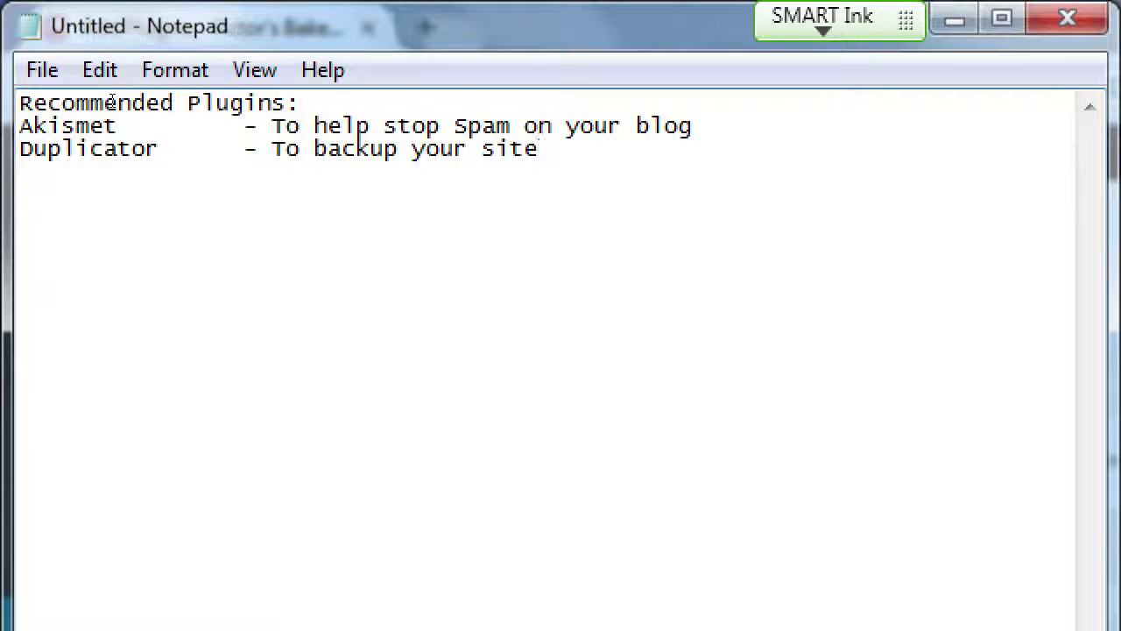
Add a "Jetpack" entry with the aligned description "- To give you extra features on your site"
{"action": "type", "text": "Jetpack"}
{"action": "key", "text": "Tab"}
{"action": "key", "text": "Tab"}
{"action": "type", "text": "- To"}
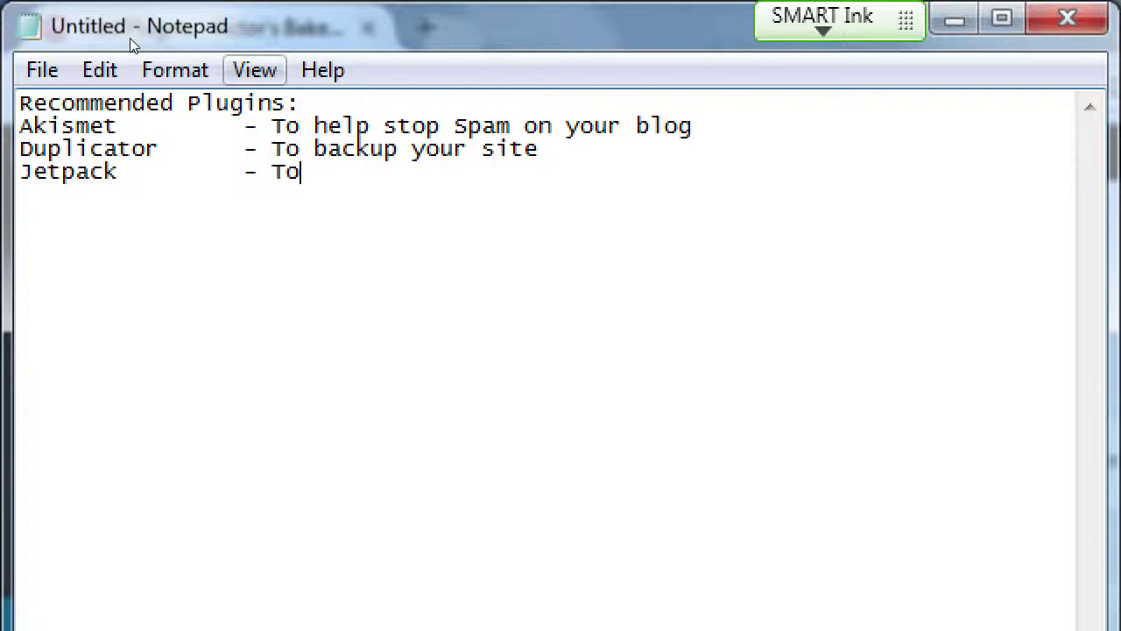
{"action": "type", "text": "give"}
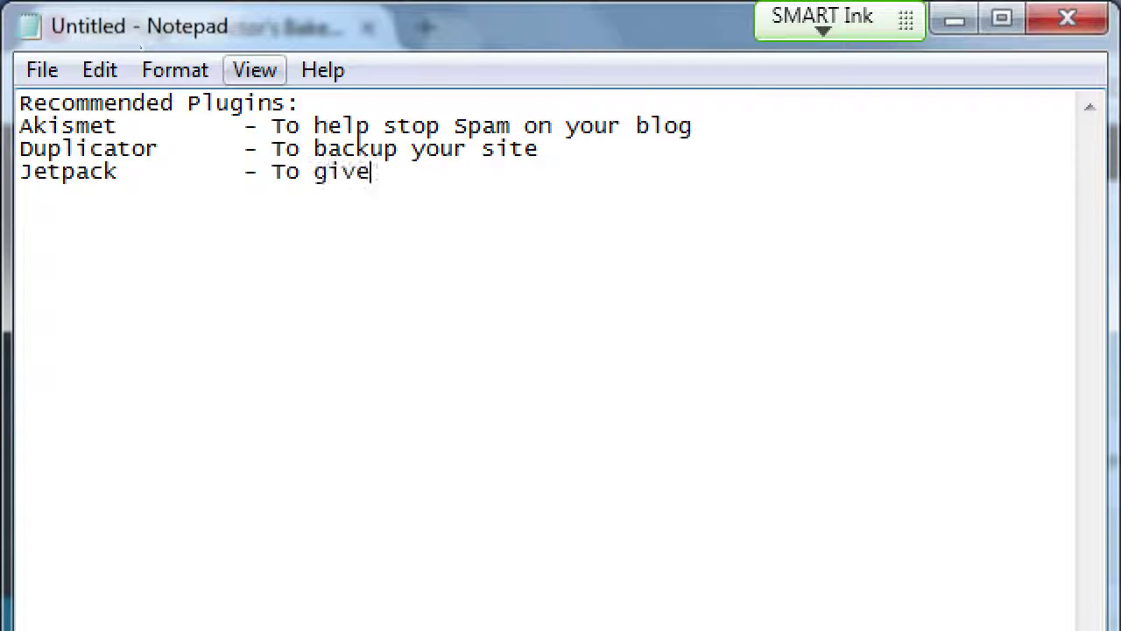
{"action": "type", "text": " you extra featr"}
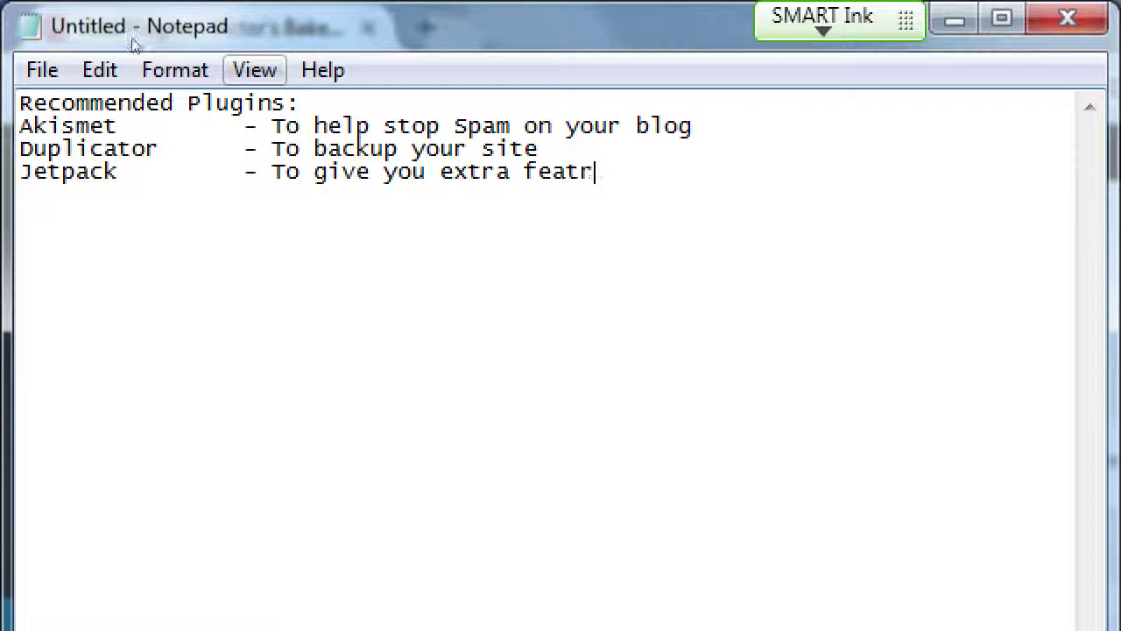
{"action": "key", "text": "BackSpace"}
{"action": "type", "text": "ures on you"}
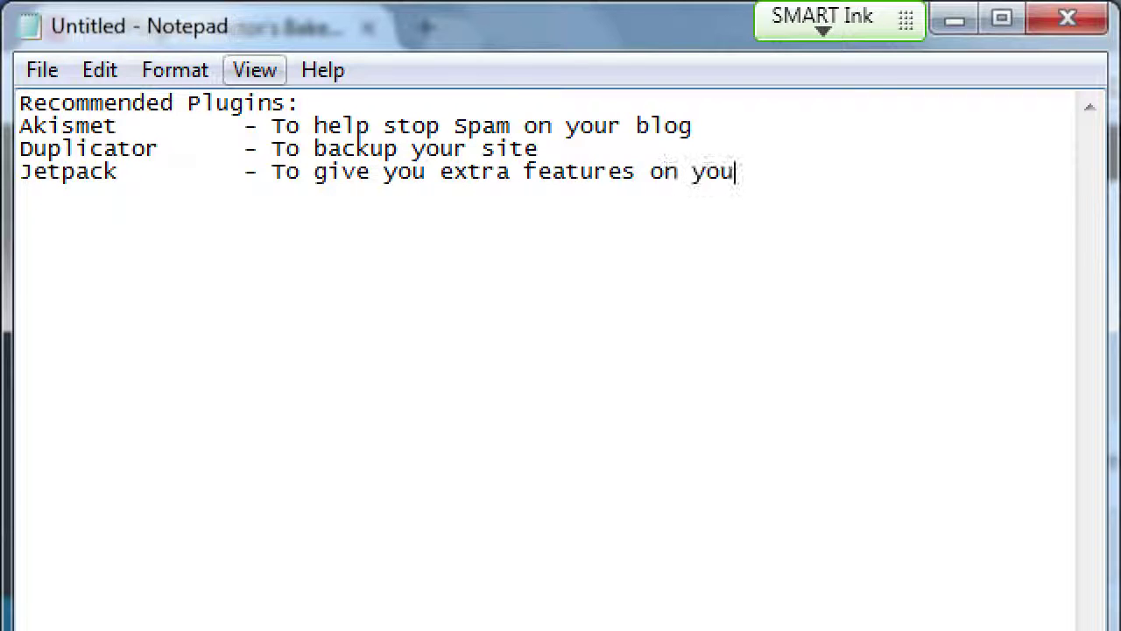
{"action": "type", "text": "r site"}
{"action": "key", "text": "Return"}
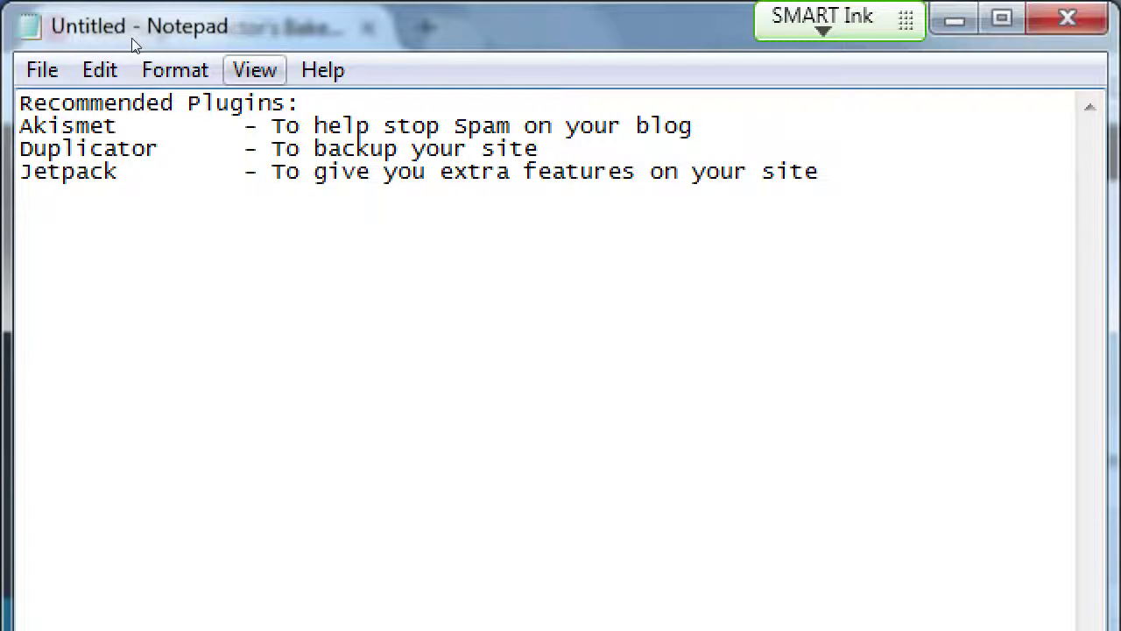
Add a "Yoast SEO" entry with the aligned description "- To help you optimize (SEO) your site"
{"action": "type", "text": "Yoast "}
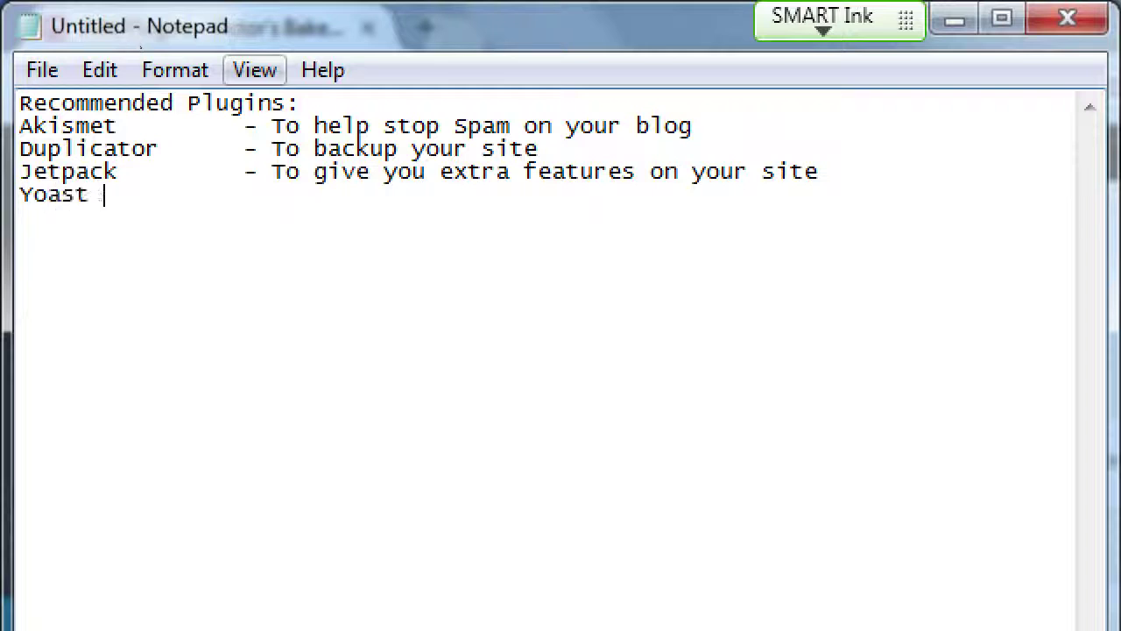
{"action": "type", "text": "SEO"}
{"action": "key", "text": "Tab"}
{"action": "type", "text": "- To help yo"}
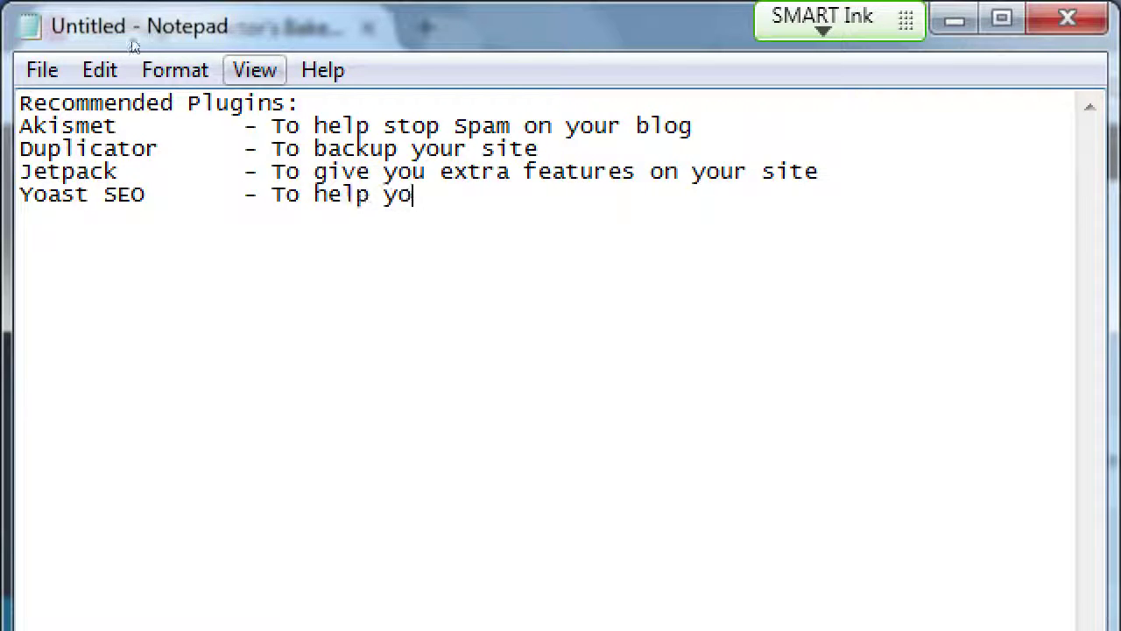
{"action": "type", "text": "u op"}
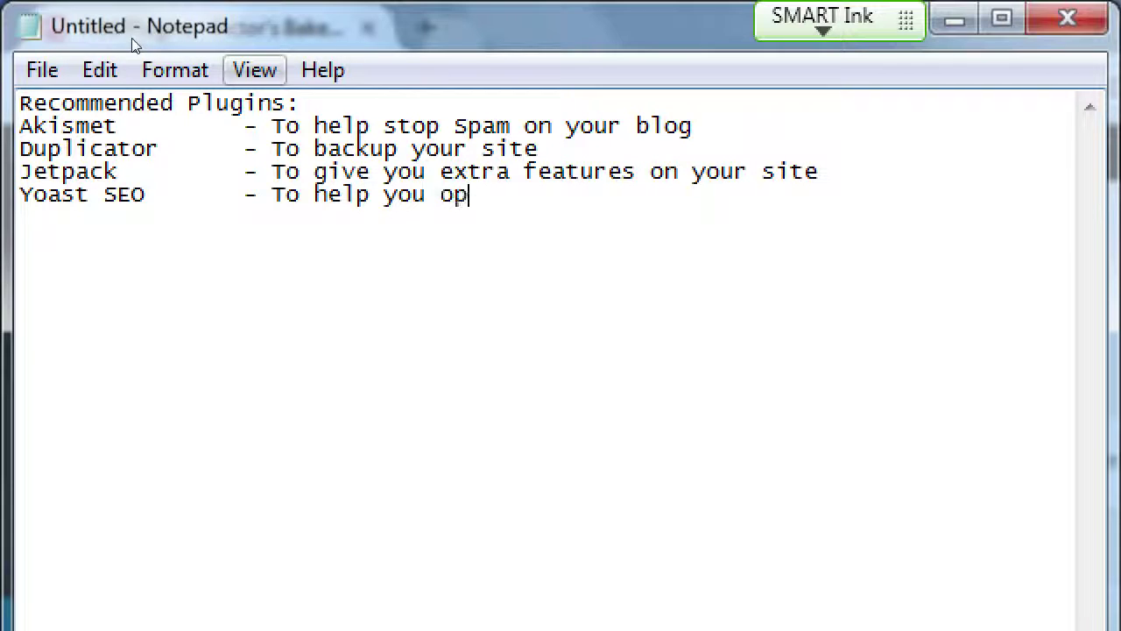
{"action": "type", "text": "timize "}
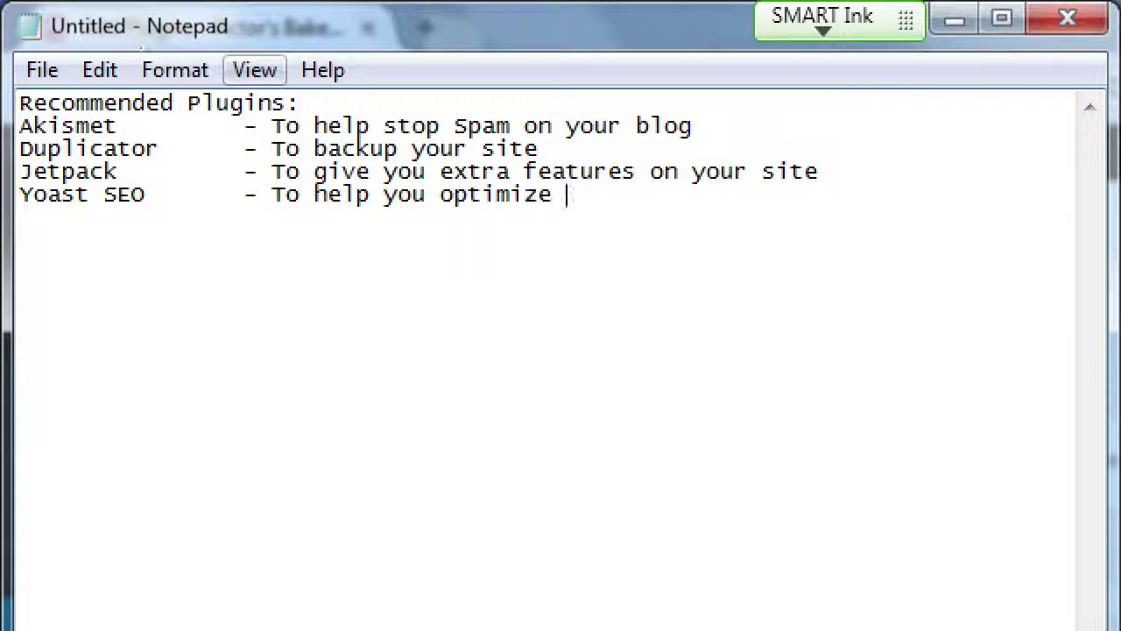
{"action": "type", "text": "9"}
{"action": "key", "text": "BackSpace"}
{"action": "type", "text": "(SE)"}
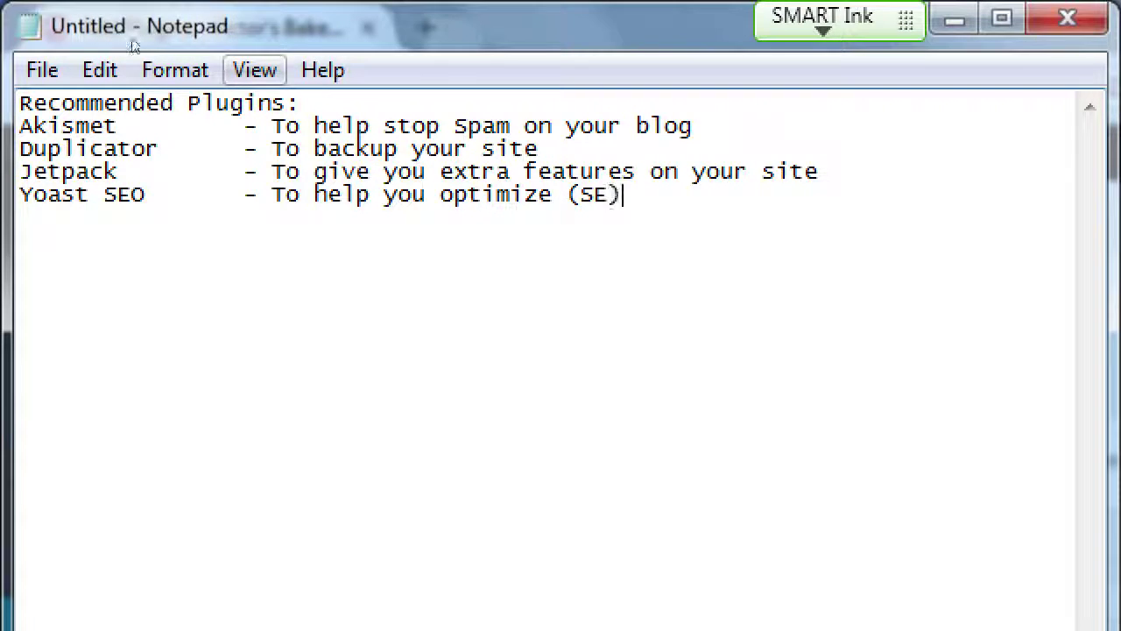
{"action": "key", "text": "BackSpace"}
{"action": "type", "text": "O) your "}
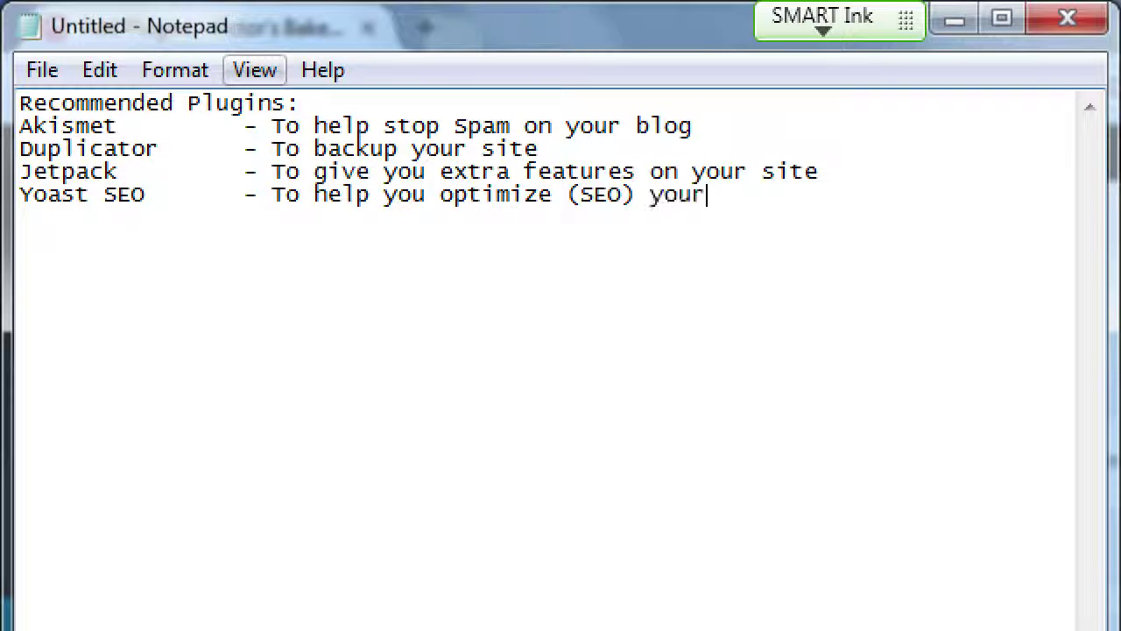
{"action": "type", "text": "site"}
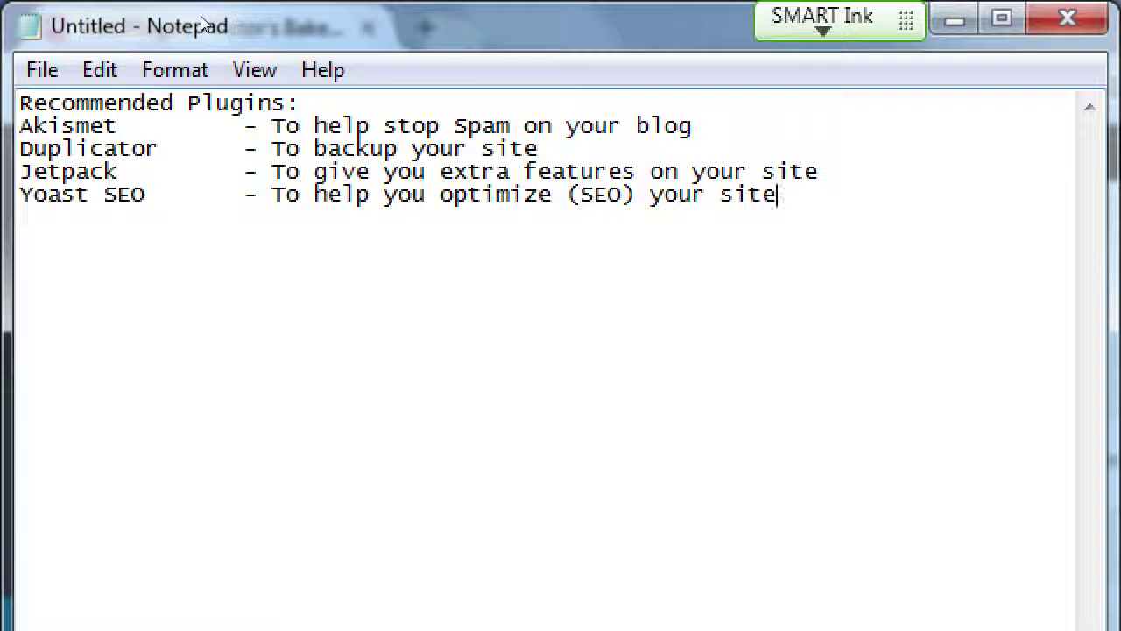
Leave two blank lines after the recommended plugins and write a second heading, "Ecommerce Plugins"
{"action": "key", "text": "Return"}
{"action": "key", "text": "Return"}
{"action": "key", "text": "Return"}
{"action": "type", "text": "R"}
{"action": "key", "text": "BackSpace"}
{"action": "type", "text": "Ecommerce Plugins"}
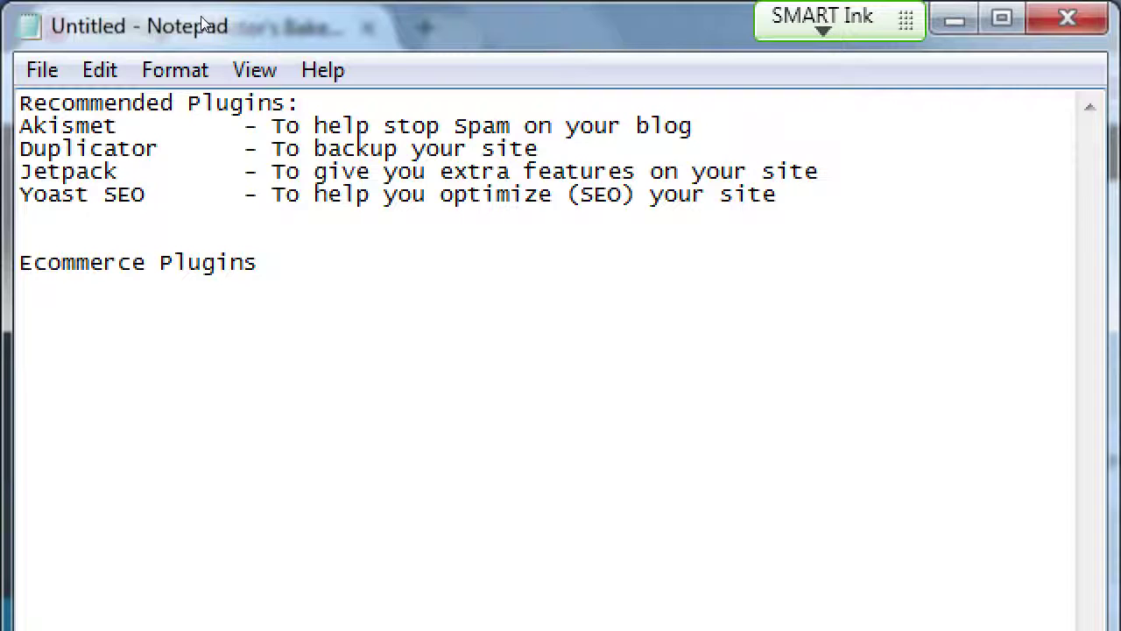
List "WP ecommerce", "WooCommerce" and "Shopify" on separate lines under the Ecommerce Plugins heading
{"action": "key", "text": "Return"}
{"action": "type", "text": "WP ec"}
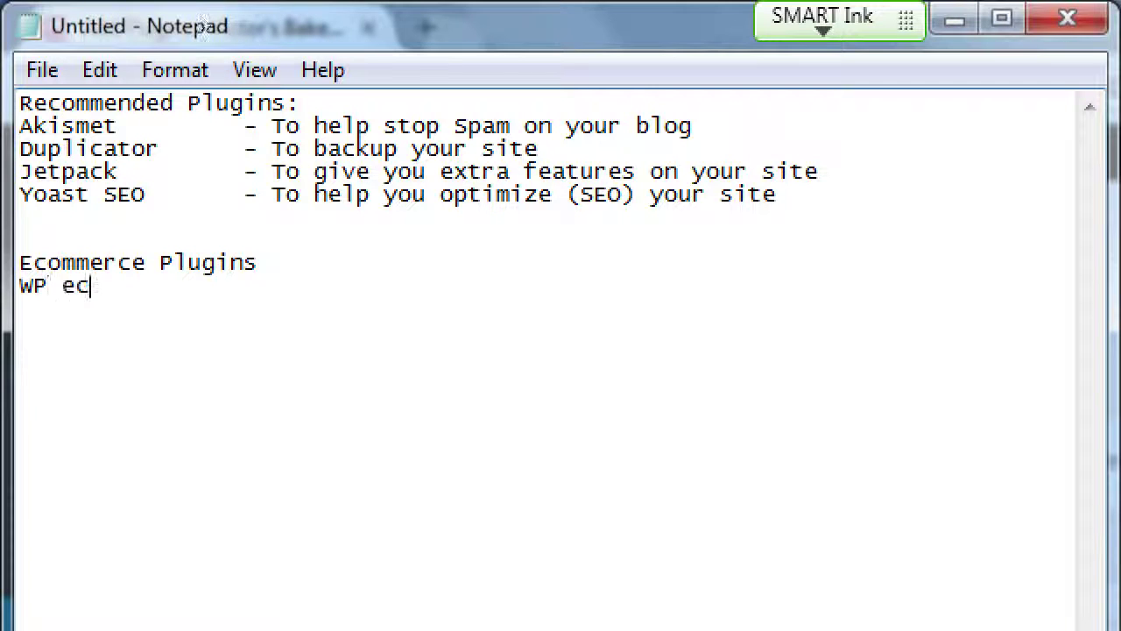
{"action": "type", "text": "ommerce"}
{"action": "key", "text": "Return"}
{"action": "type", "text": "WooCo"}
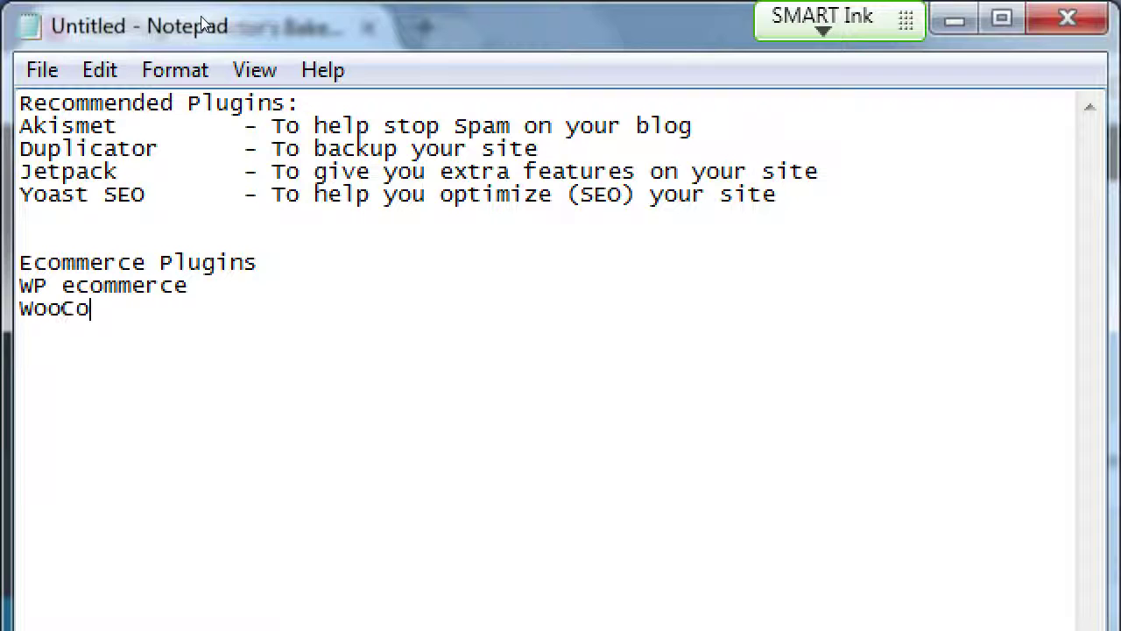
{"action": "type", "text": "mmerce"}
{"action": "key", "text": "Return"}
{"action": "type", "text": "Sho"}
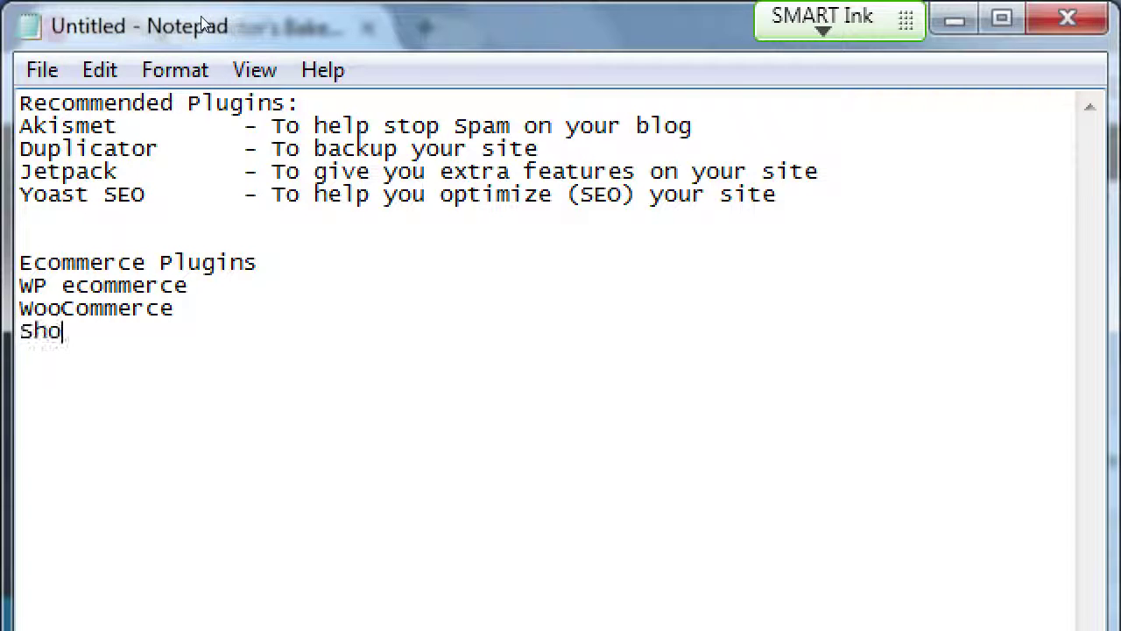
{"action": "type", "text": "pify"}
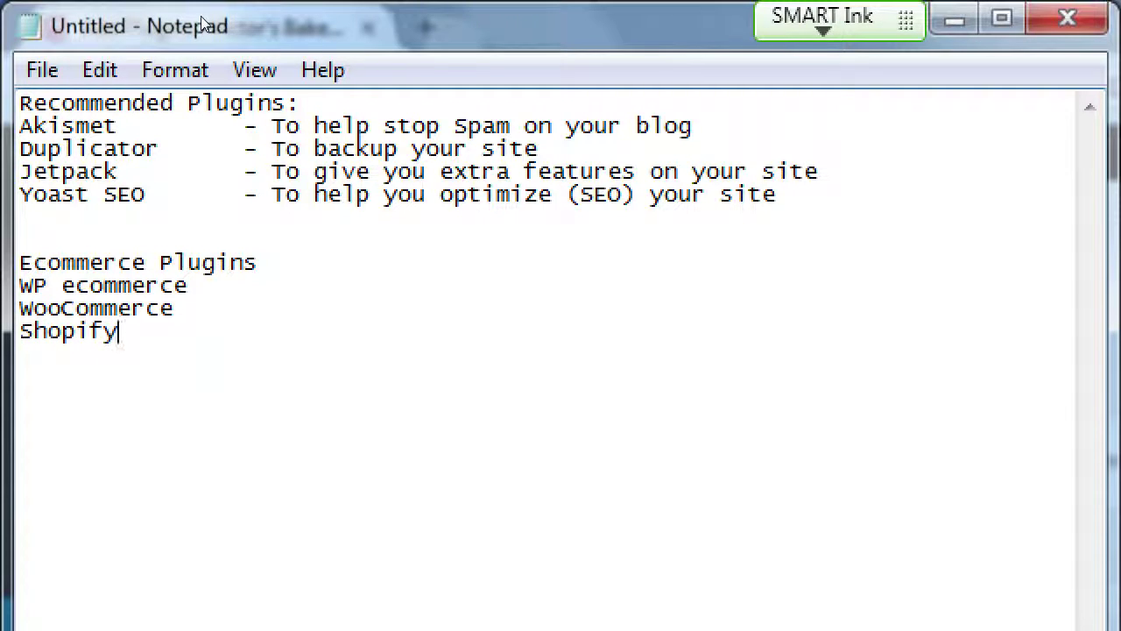
Add the aligned descriptions "- Easier for beginners" to the WP ecommerce entry and "- More powerful" to the WooCommerce entry
{"action": "key", "text": "Up"}
{"action": "key", "text": "Up"}
{"action": "key", "text": "End"}
{"action": "key", "text": "Tab"}
{"action": "type", "text": "- Easier for beginners"}
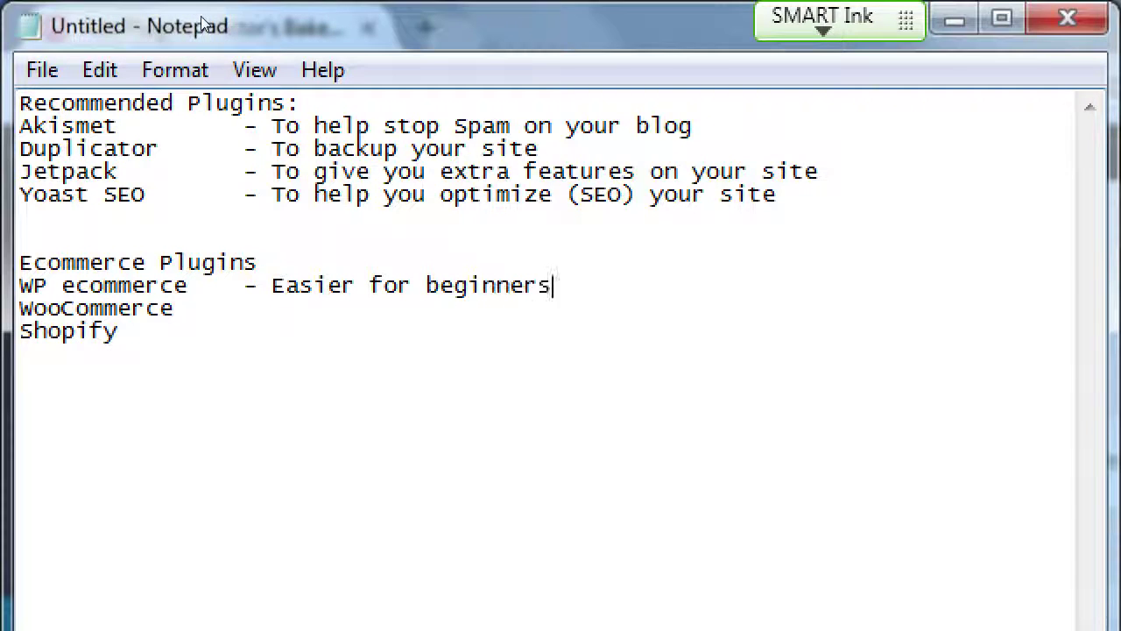
{"action": "key", "text": "Down"}
{"action": "key", "text": "Tab"}
{"action": "type", "text": "- More powerful"}
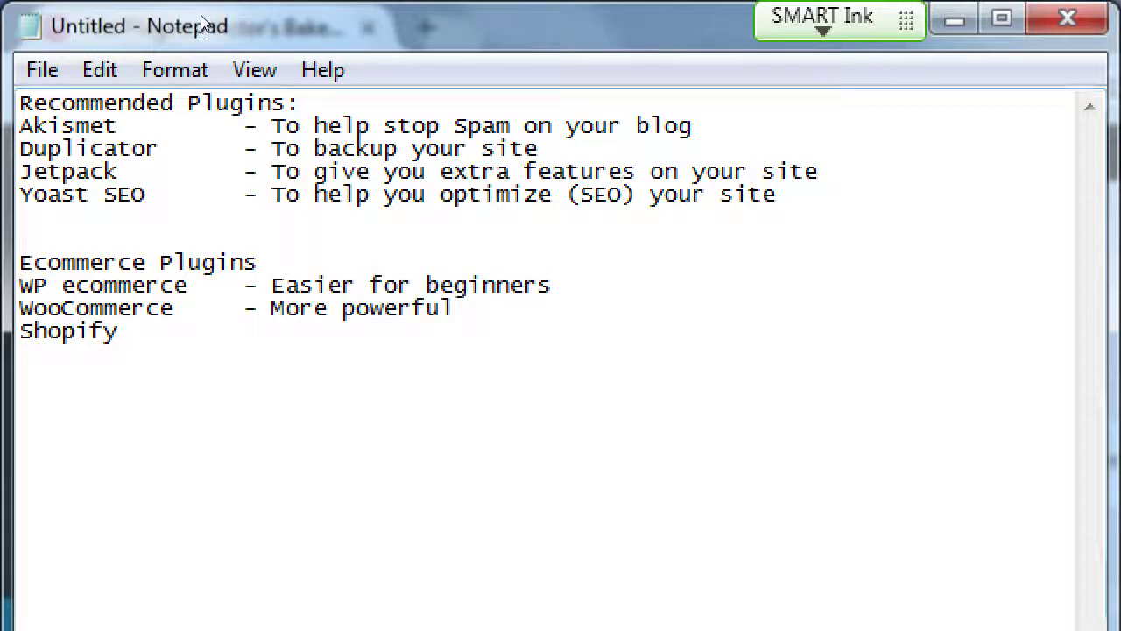
Save the notes to the Desktop as a text document named notes-2015-11-16
{"action": "key", "text": "ctrl+s"}
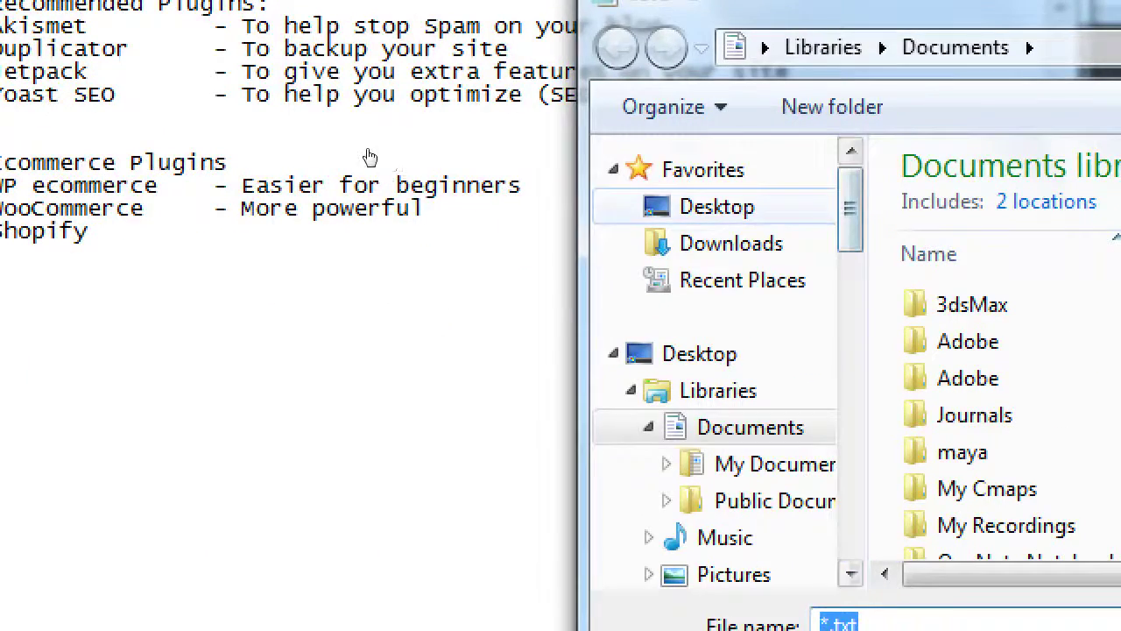
{"action": "left_click", "coordinate": [752, 307]}
{"action": "type", "text": "not"}
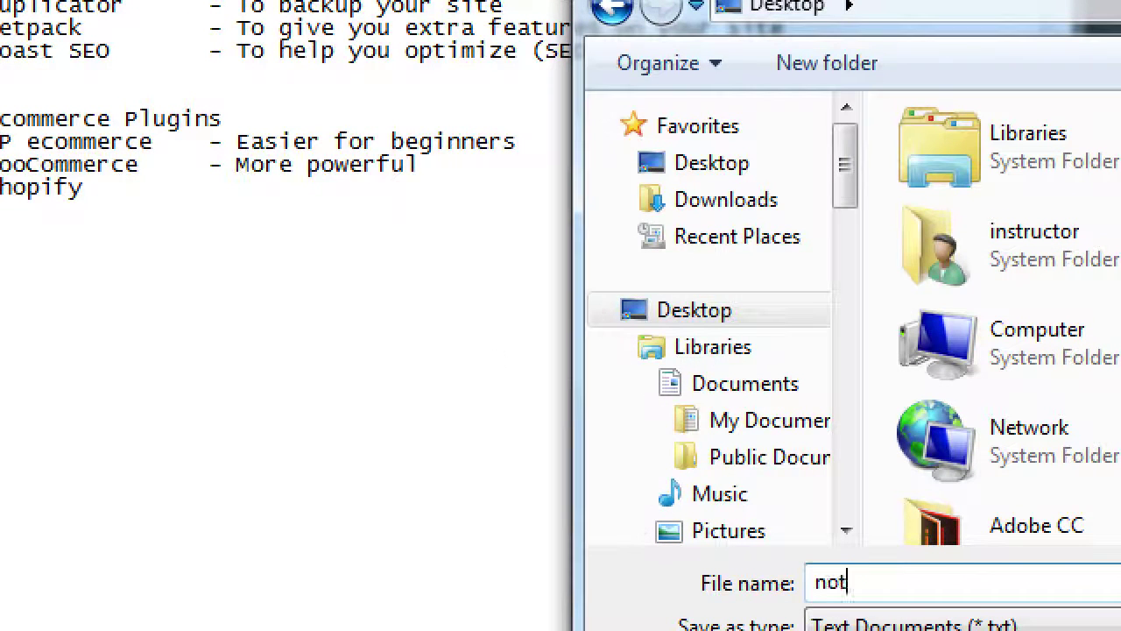
{"action": "type", "text": "es-2015-1"}
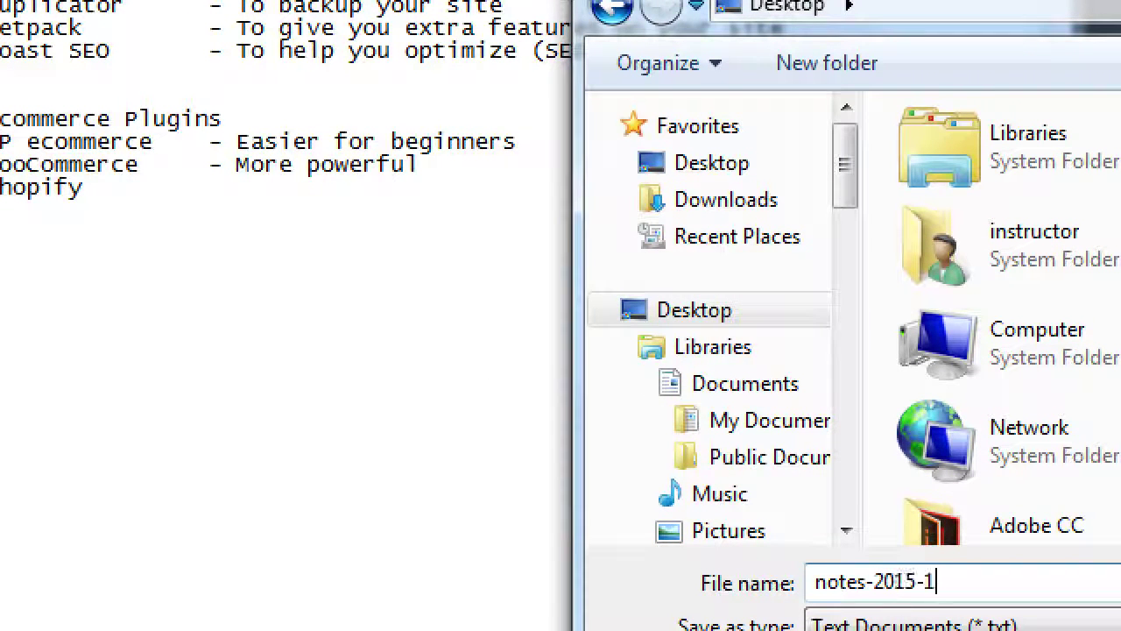
{"action": "type", "text": "1-16"}
{"action": "key", "text": "Return"}
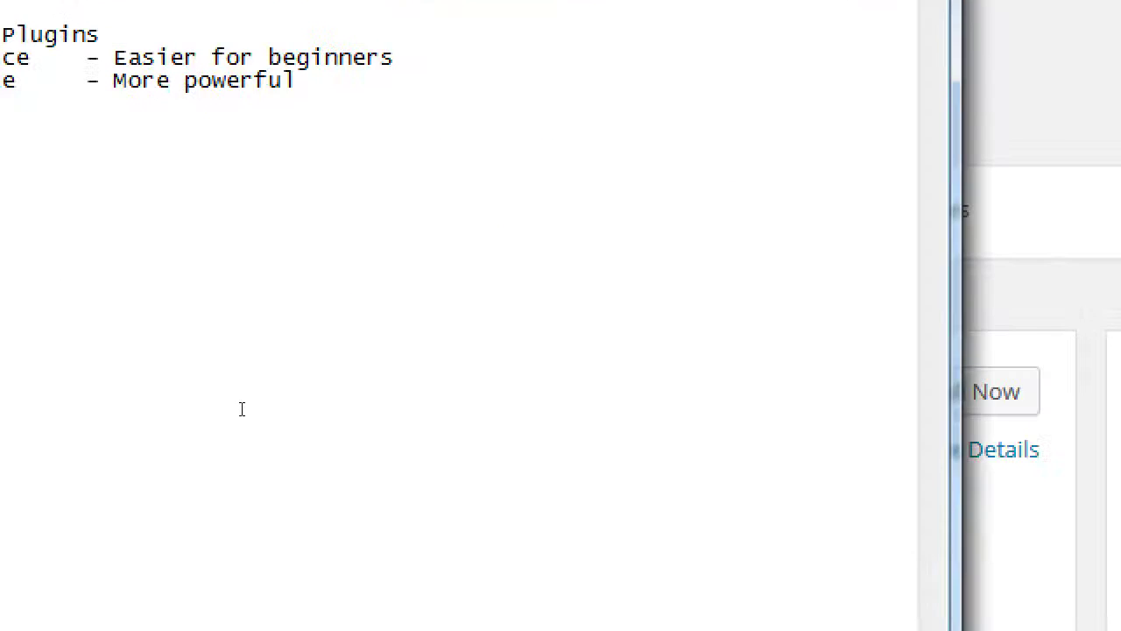
Insert a line above the Recommended Plugins heading reading "Plugins are mini-apps that add more features to your WP site"
{"action": "key", "text": "ctrl+Home"}
{"action": "key", "text": "Up"}
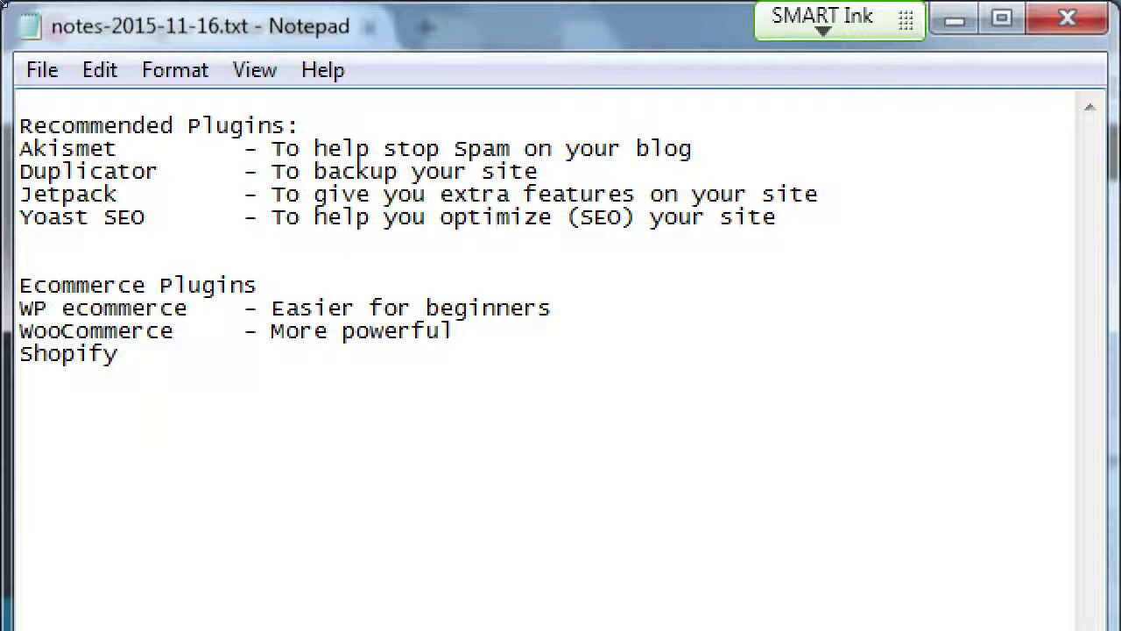
{"action": "type", "text": "Plugins are "}
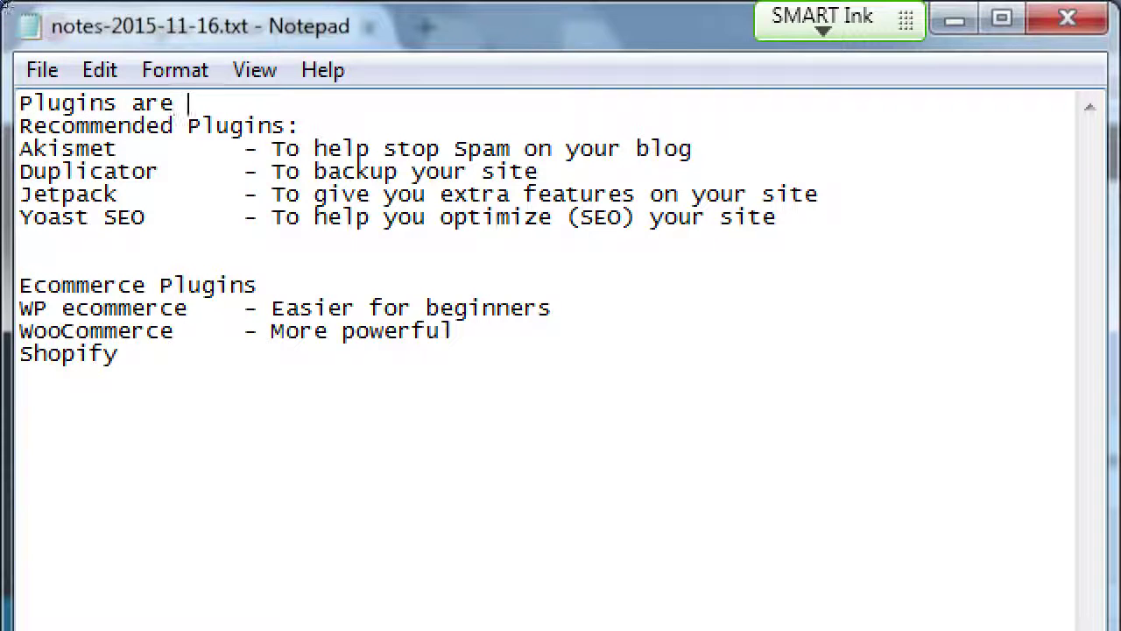
{"action": "type", "text": "mini-apps "}
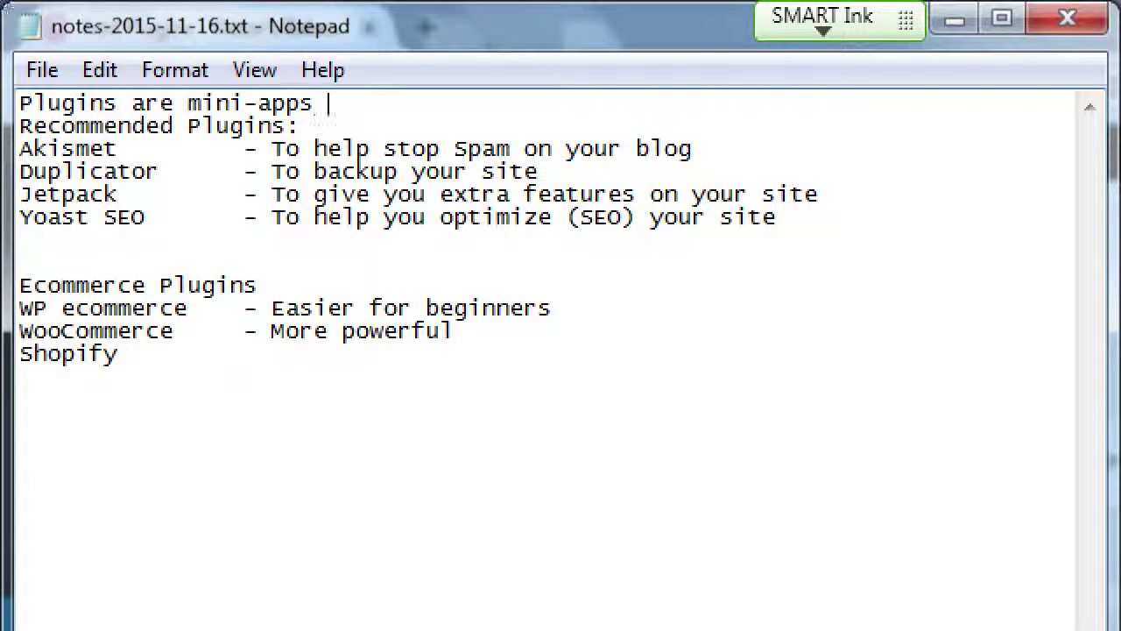
{"action": "type", "text": "that add more fetures"}
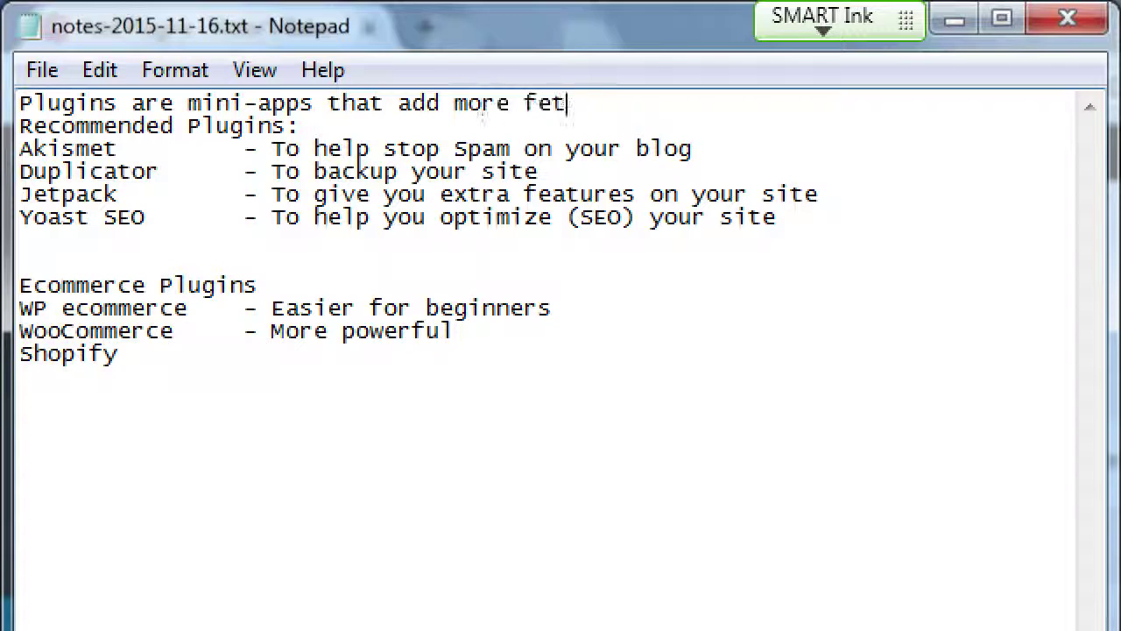
{"action": "key", "text": "BackSpace"}
{"action": "key", "text": "BackSpace"}
{"action": "key", "text": "BackSpace"}
{"action": "key", "text": "BackSpace"}
{"action": "key", "text": "BackSpace"}
{"action": "key", "text": "BackSpace"}
{"action": "type", "text": "eatures to your work"}
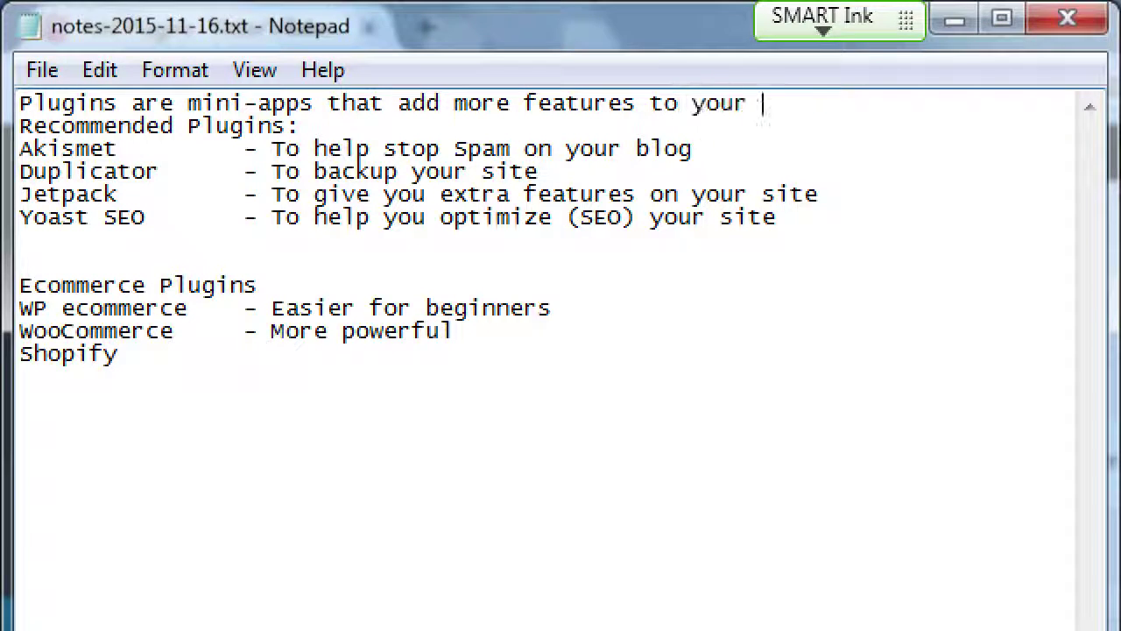
{"action": "key", "text": "BackSpace"}
{"action": "key", "text": "BackSpace"}
{"action": "key", "text": "BackSpace"}
{"action": "key", "text": "BackSpace"}
{"action": "type", "text": "WP site"}
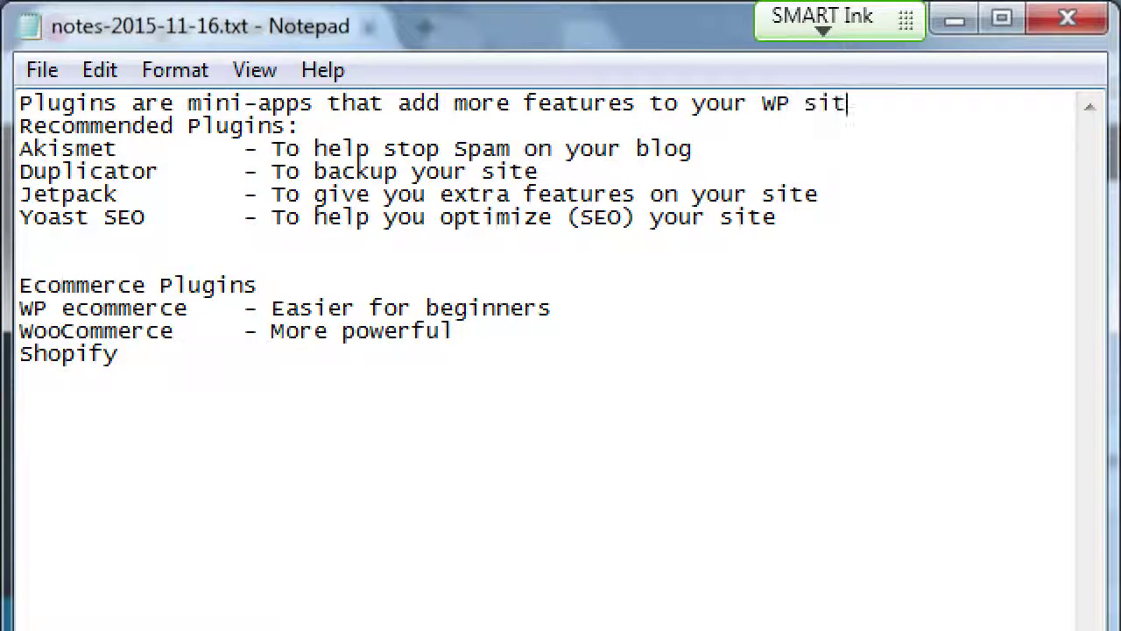
Add a second introductory line reading "They may be completely free, but oftentimes, they are Freemium"
{"action": "key", "text": "Return"}
{"action": "type", "text": "They may b"}
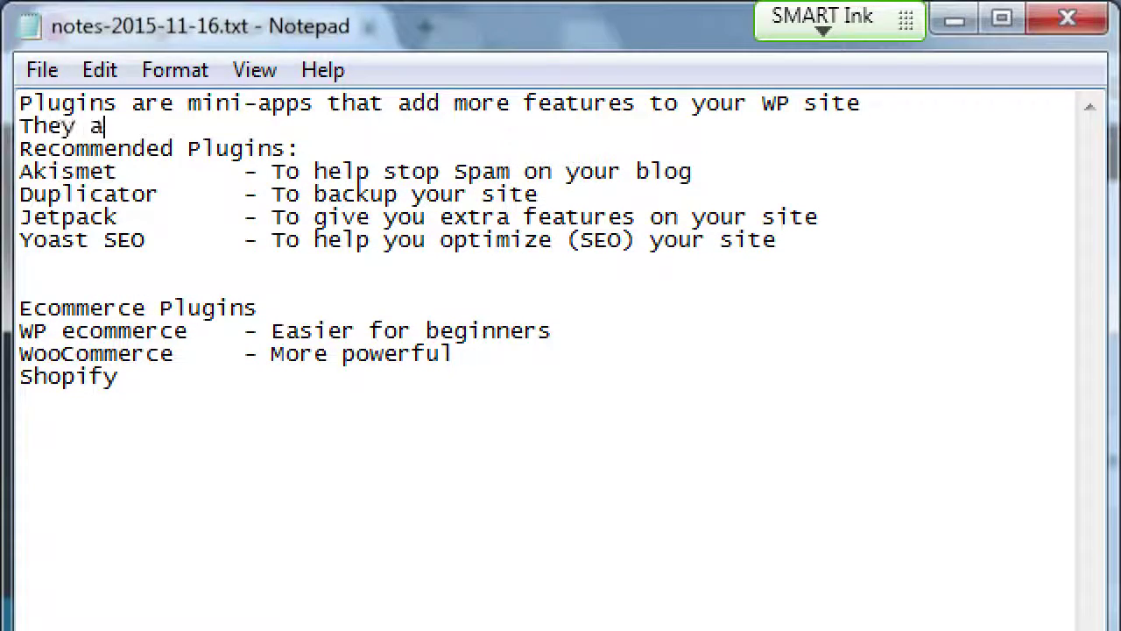
{"action": "type", "text": "e complet"}
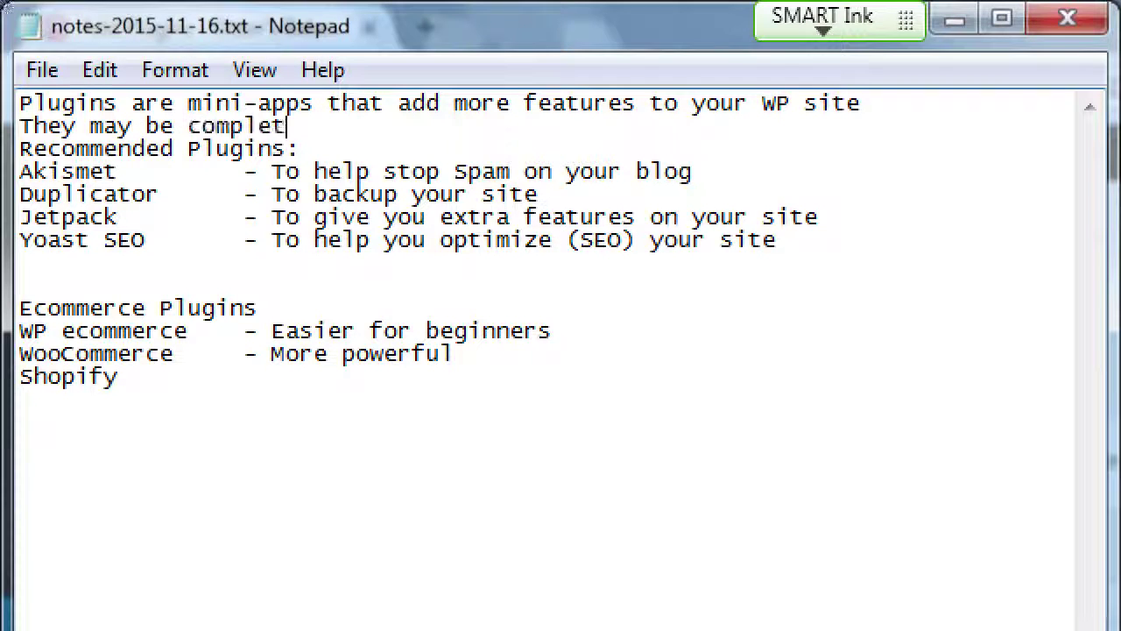
{"action": "type", "text": "ely free, but oftentime"}
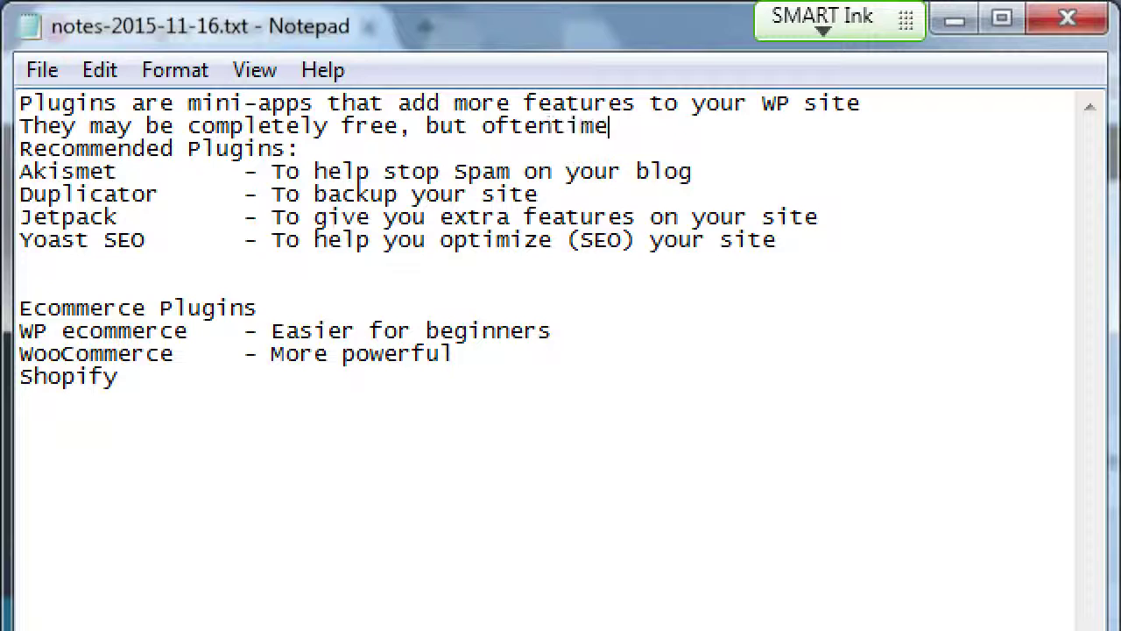
{"action": "type", "text": "s, they are"}
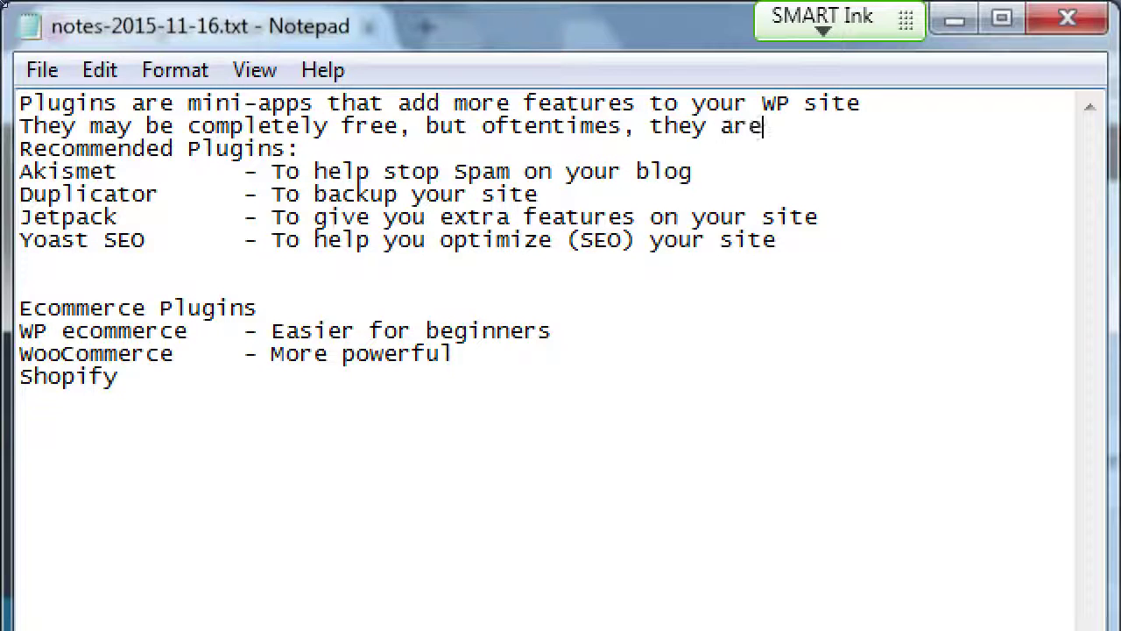
{"action": "type", "text": " Freemium"}
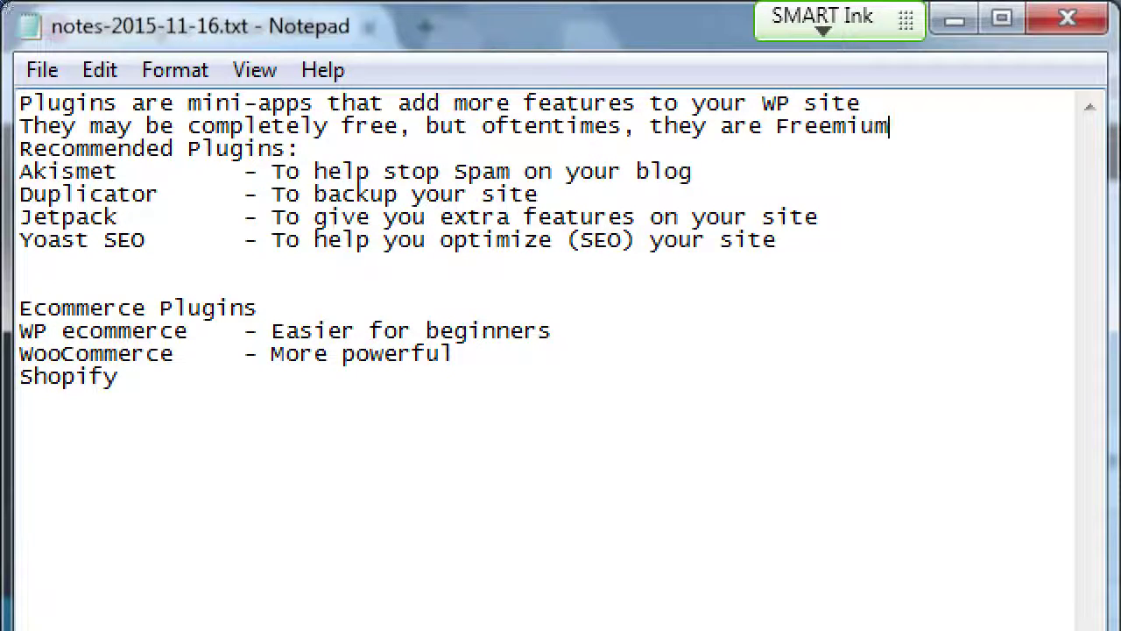
Start a parenthetical explanation on the line below the Freemium sentence, reading "(Most features activated, and plugin is free:"
{"action": "key", "text": "Return"}
{"action": "type", "text": "(Mo"}
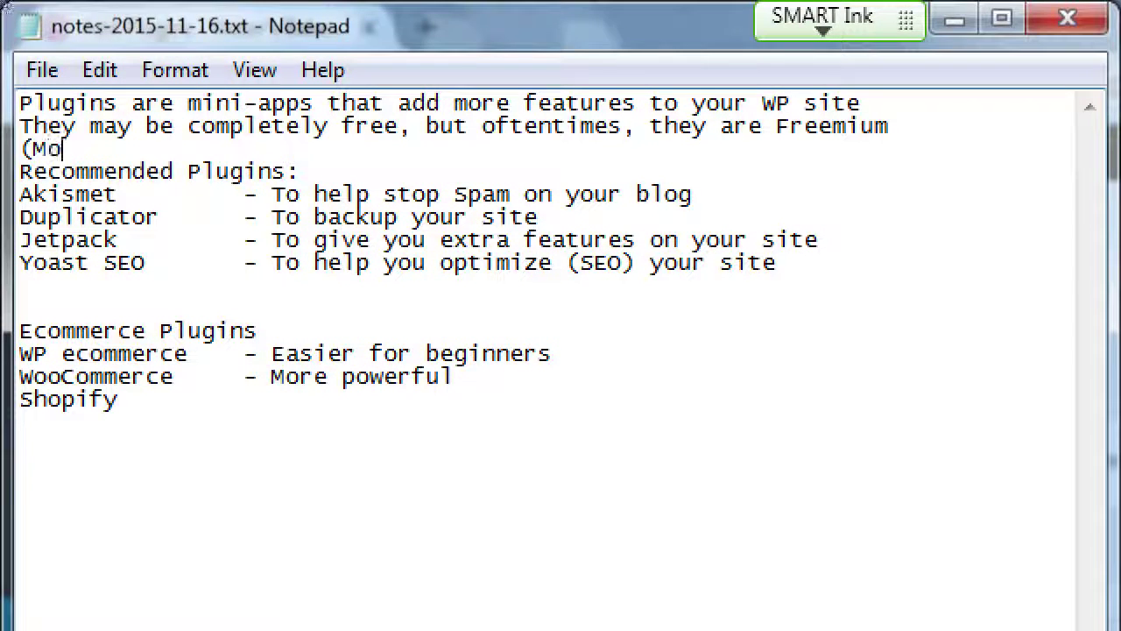
{"action": "type", "text": "st features"}
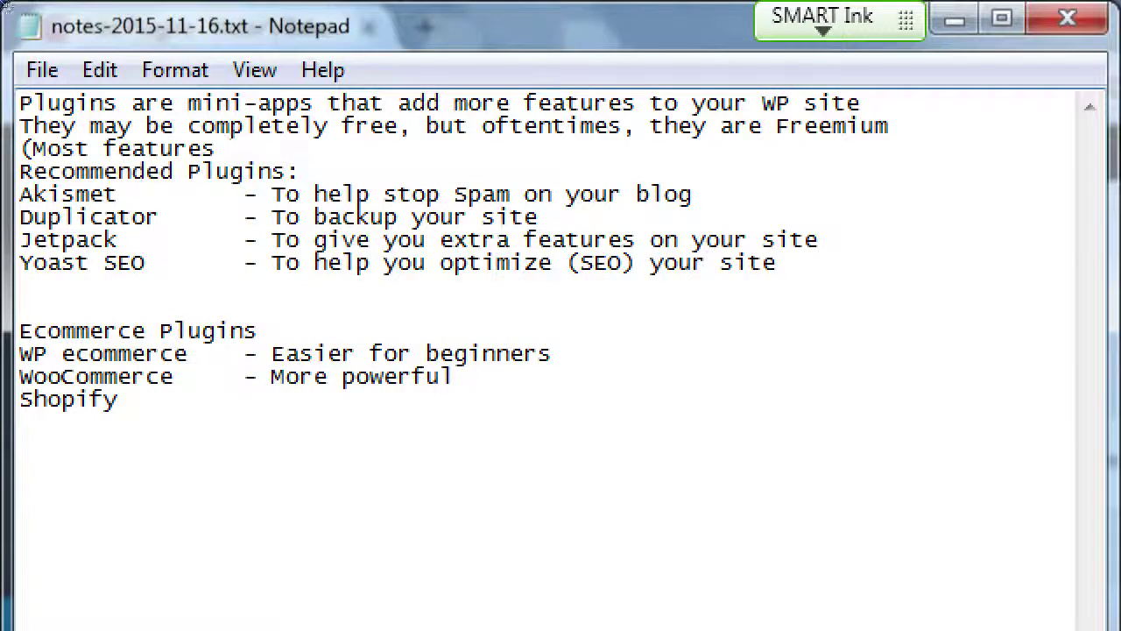
{"action": "type", "text": " activated, and "}
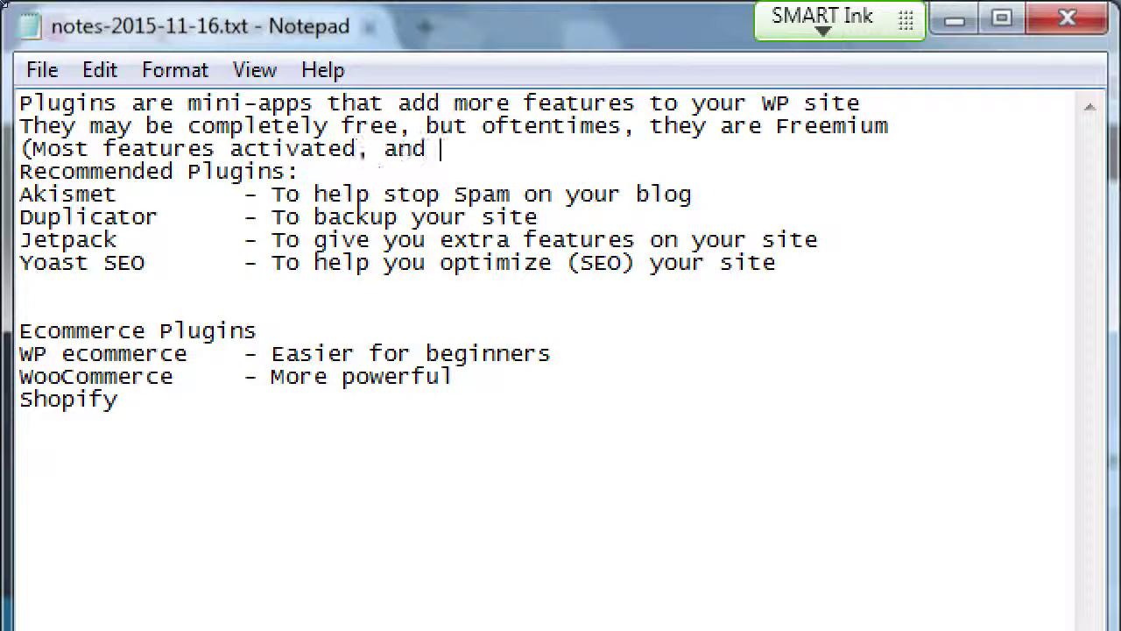
{"action": "type", "text": "plugin is free:"}
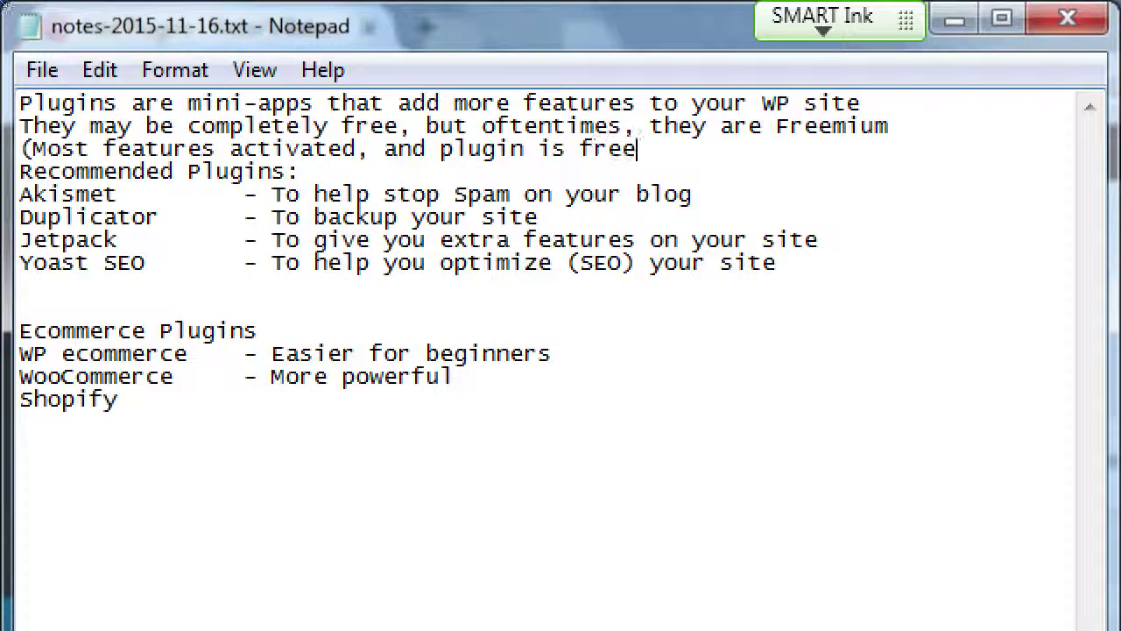
Finish the parenthetical with an indented line reading "Power features (Pro) features, are paid)", followed by a line break
{"action": "key", "text": "Return"}
{"action": "key", "text": "Tab"}
{"action": "type", "text": "Power"}
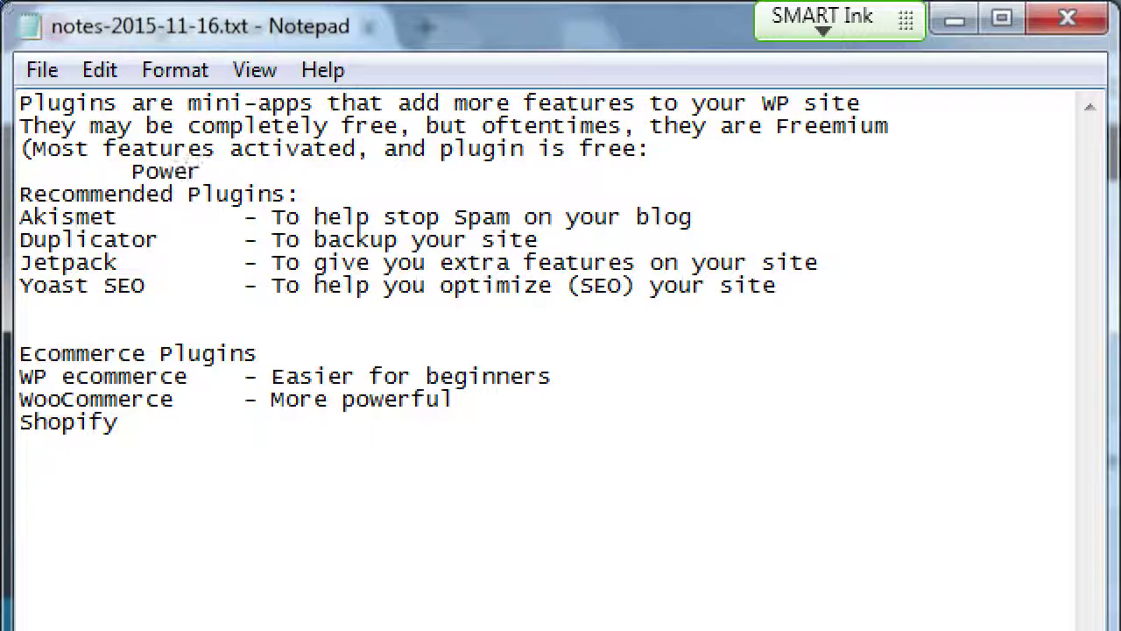
{"action": "type", "text": " feat"}
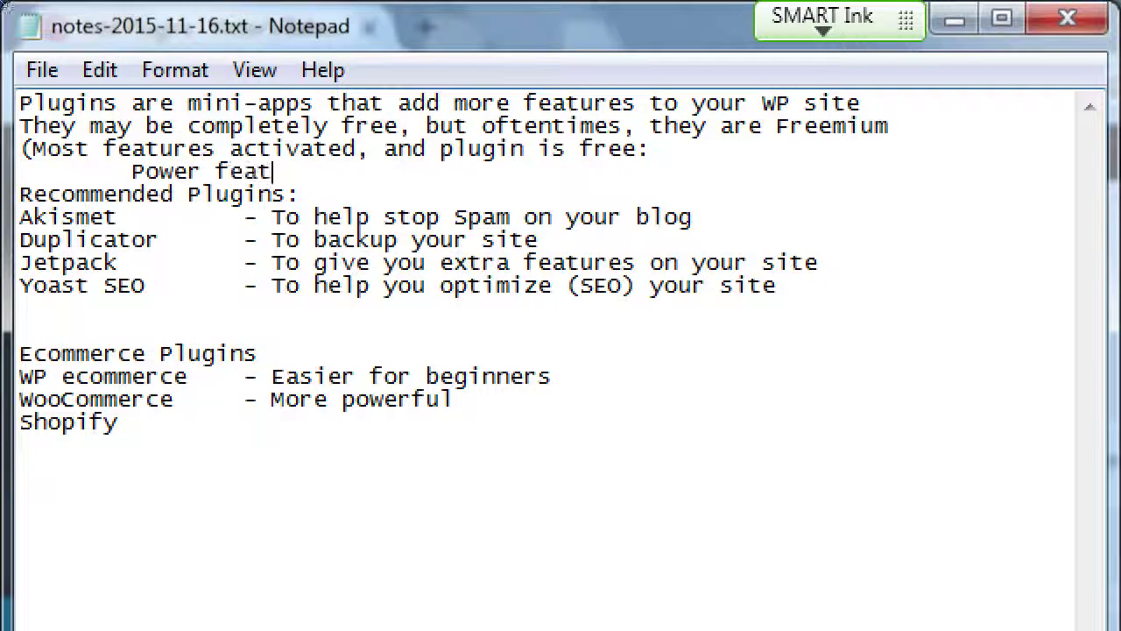
{"action": "type", "text": "ures (Pro) "}
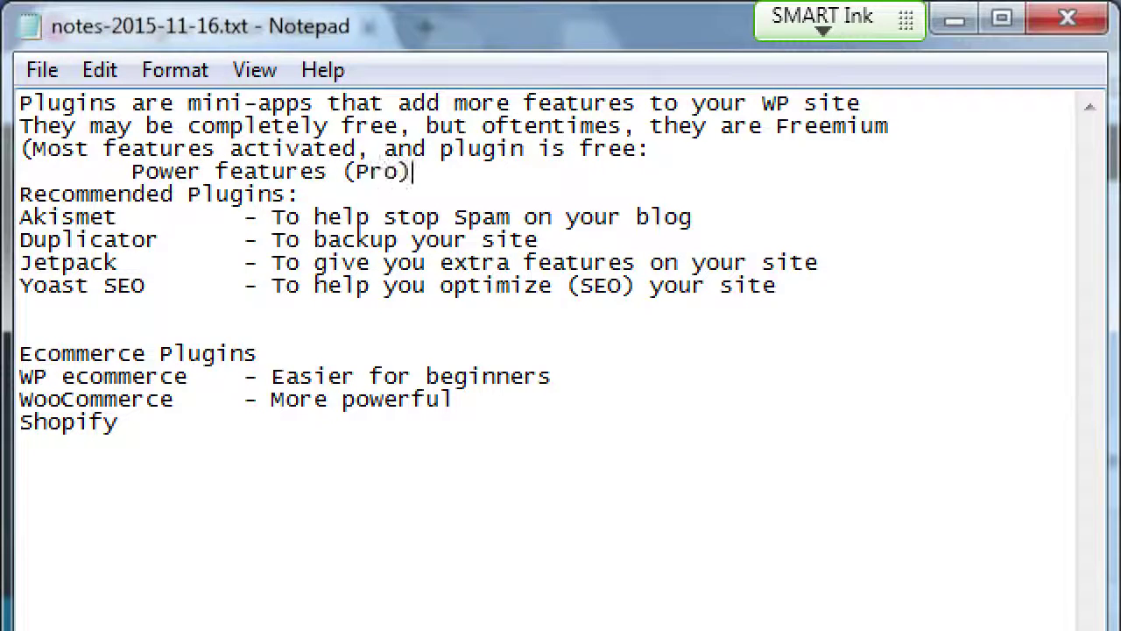
{"action": "type", "text": "features, "}
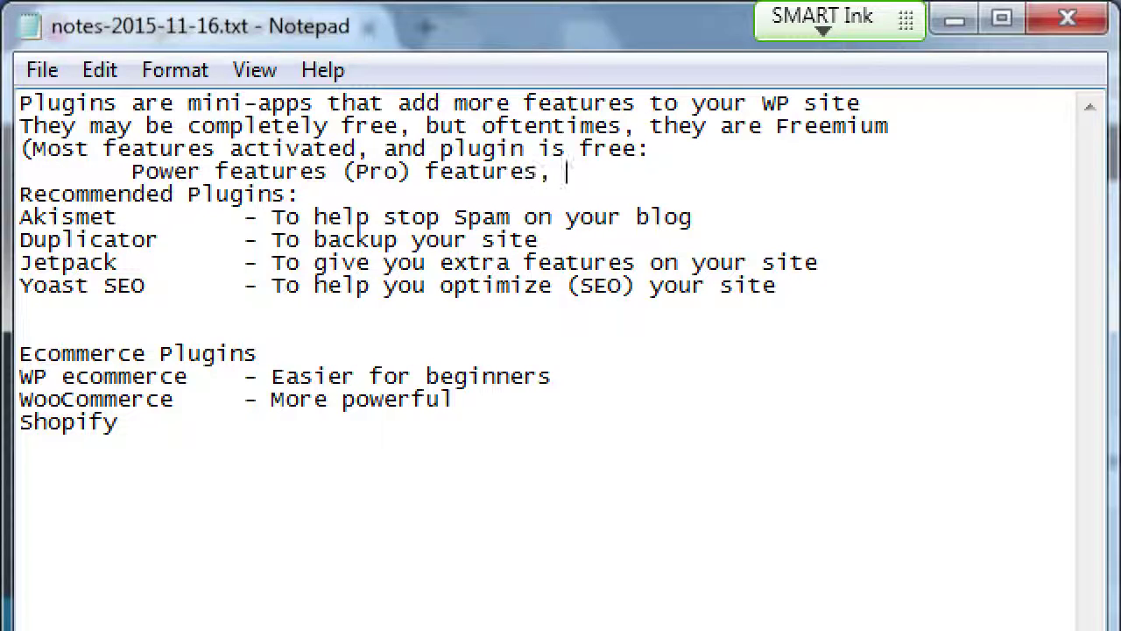
{"action": "type", "text": "are paid)"}
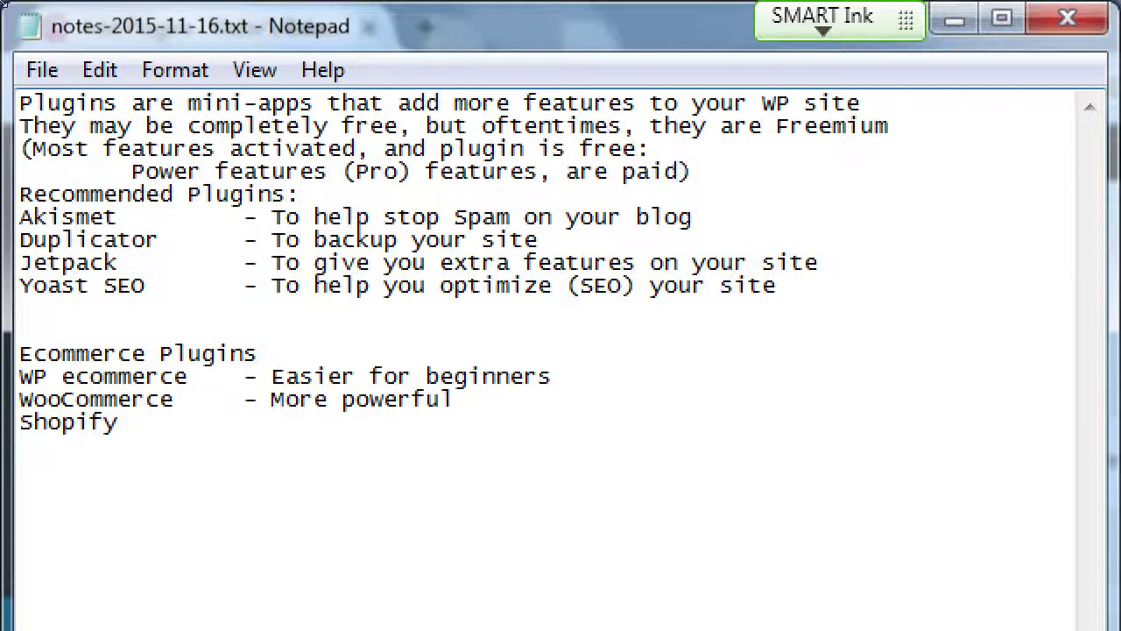
{"action": "key", "text": "Return"}
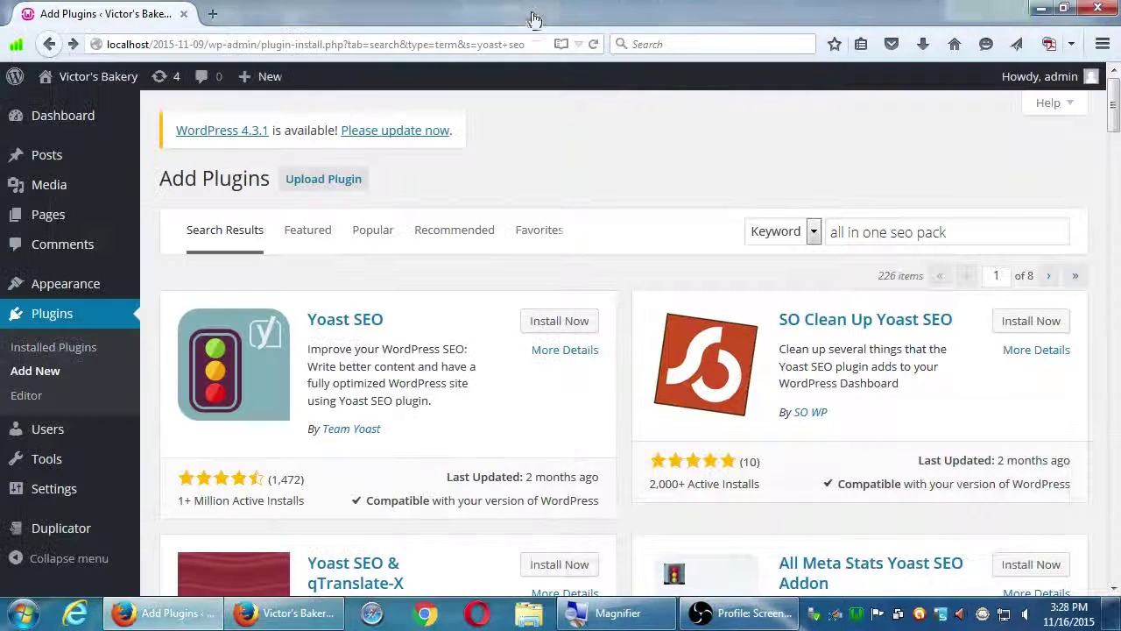
{"action": "left_click", "coordinate": [534, 8]}
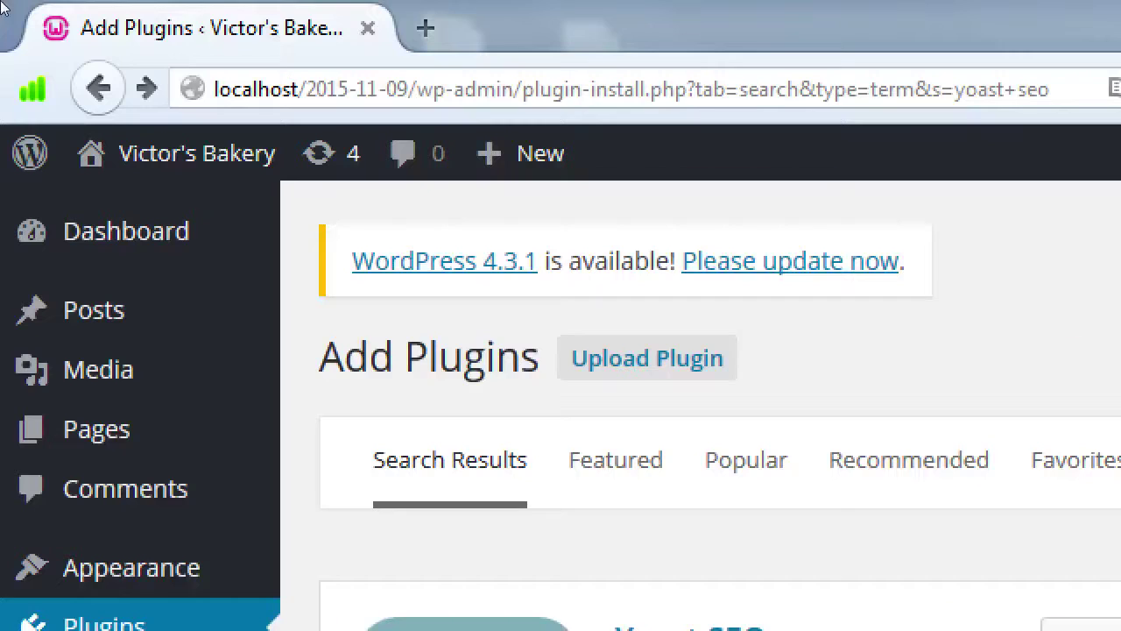
{"action": "double_click", "coordinate": [254, 89]}
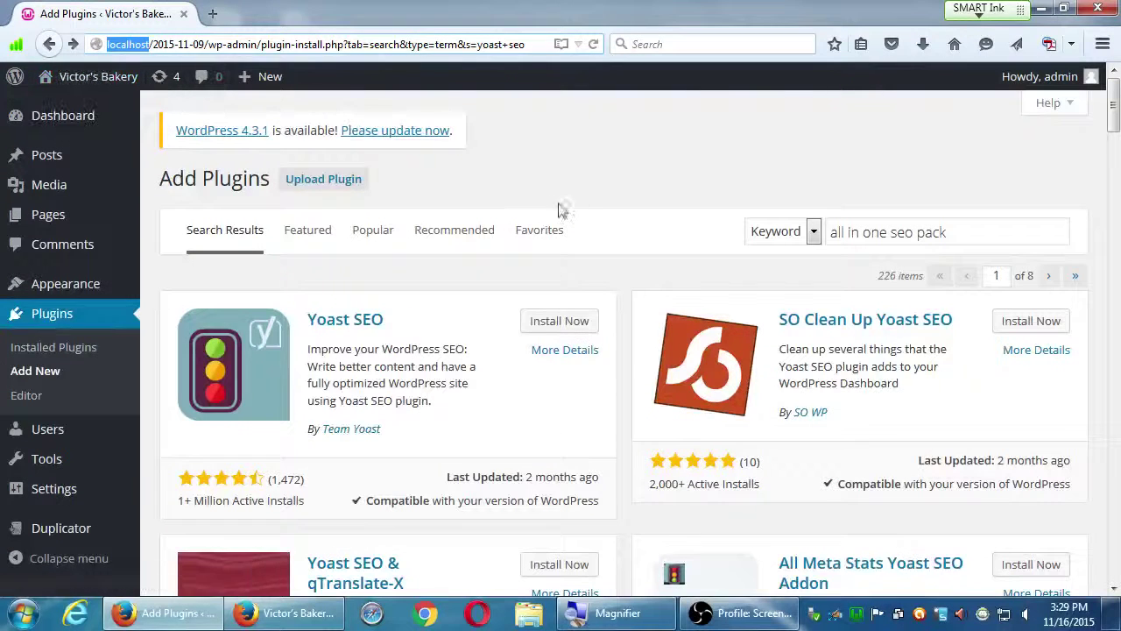
{"action": "left_click", "coordinate": [569, 193]}
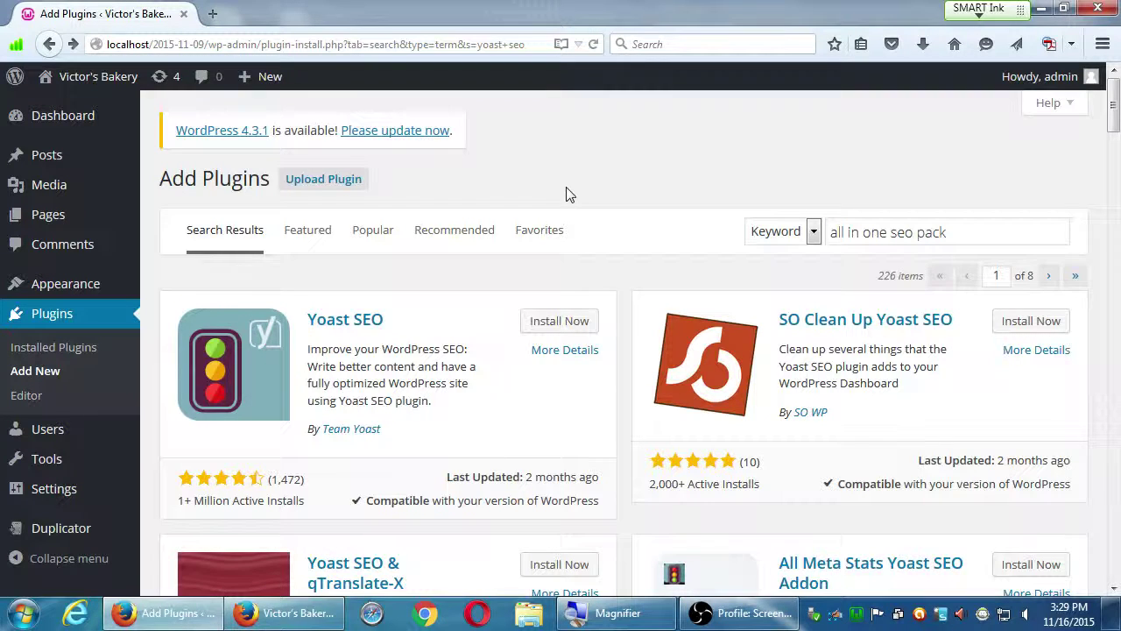
{"action": "scroll", "coordinate": [587, 245], "scroll_direction": "down", "scroll_amount": 7}
{"action": "scroll", "coordinate": [574, 272], "scroll_direction": "up", "scroll_amount": 7}
{"action": "scroll", "coordinate": [184, 318], "scroll_direction": "down", "scroll_amount": 3}
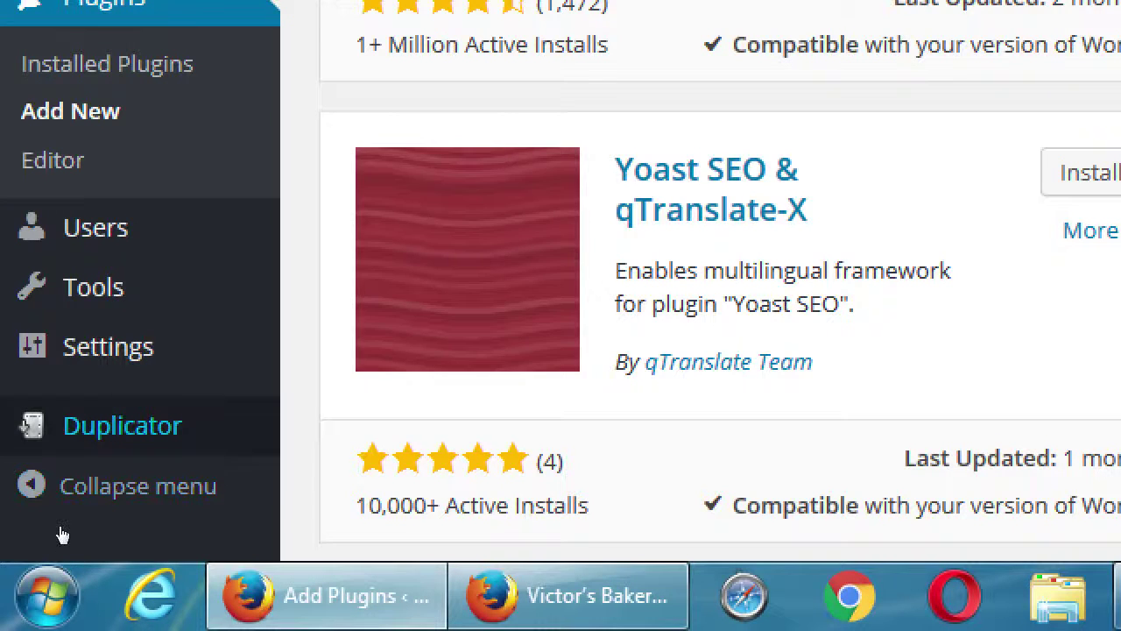
Open the Packages page of the Duplicator plugin
{"action": "mouse_move", "coordinate": [61, 532]}
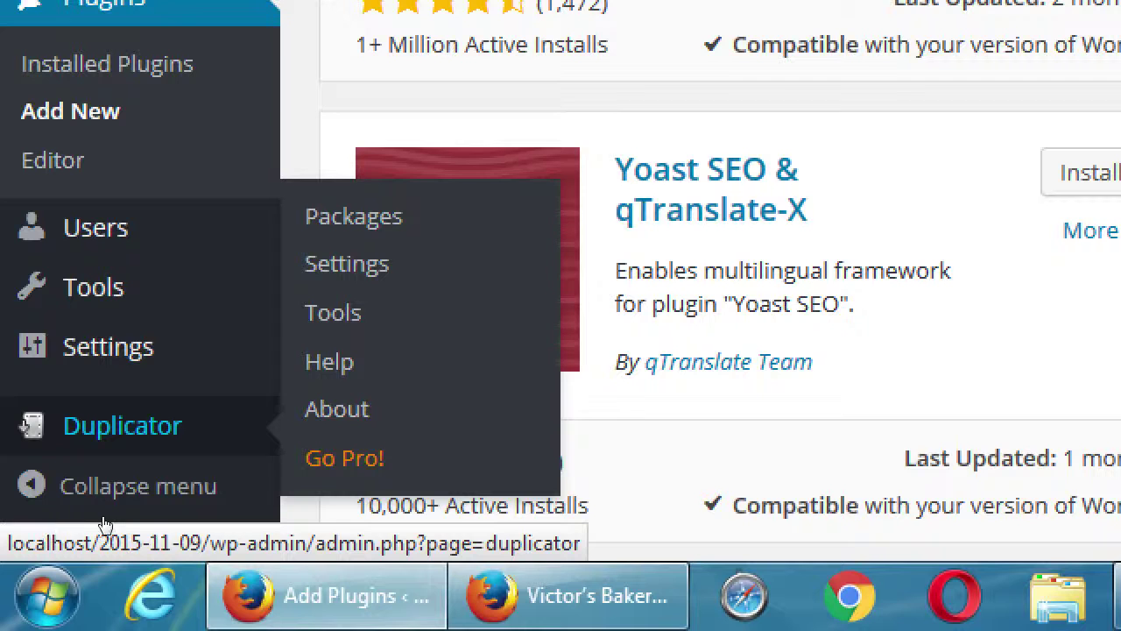
{"action": "left_click", "coordinate": [180, 427]}
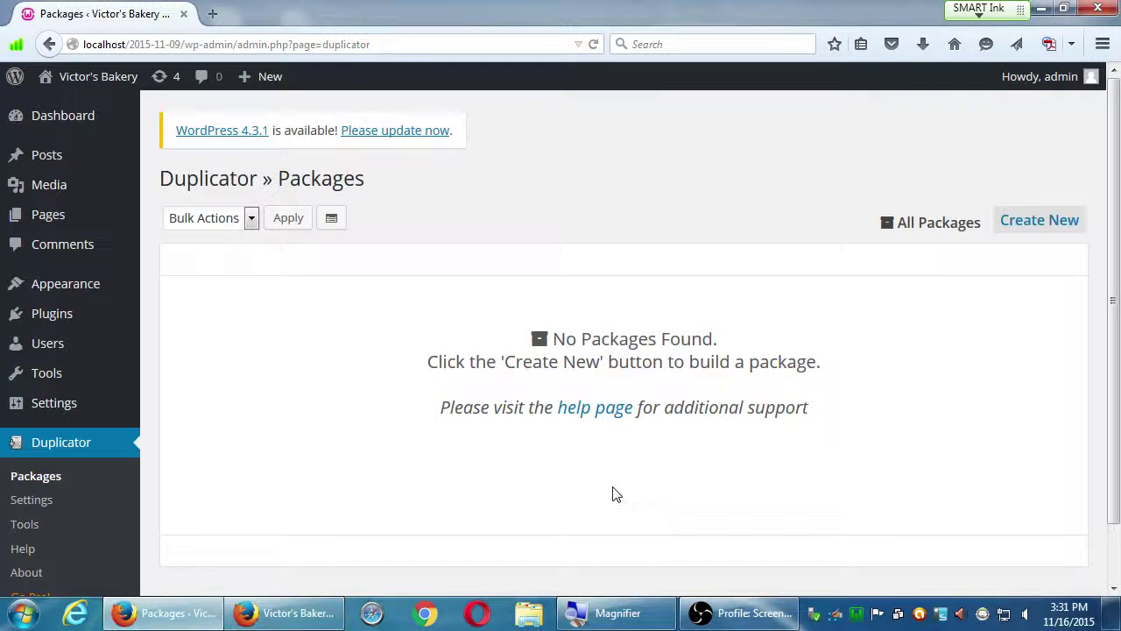
Open the PDF "4. Archiving WordPress with Duplicator" in Adobe Reader, cancel the untagged-document reading setup, and enlarge the page
{"action": "key", "text": "super+d"}
{"action": "left_click", "coordinate": [1024, 337]}
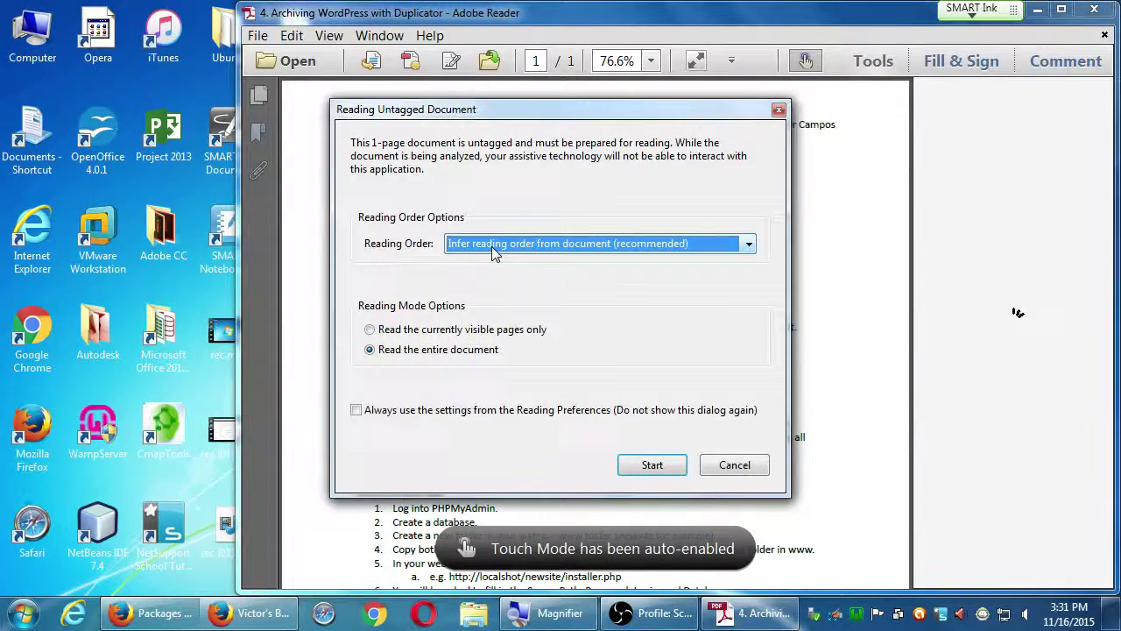
{"action": "key", "text": "super"}
{"action": "left_click", "coordinate": [722, 463]}
{"action": "left_click", "coordinate": [735, 466]}
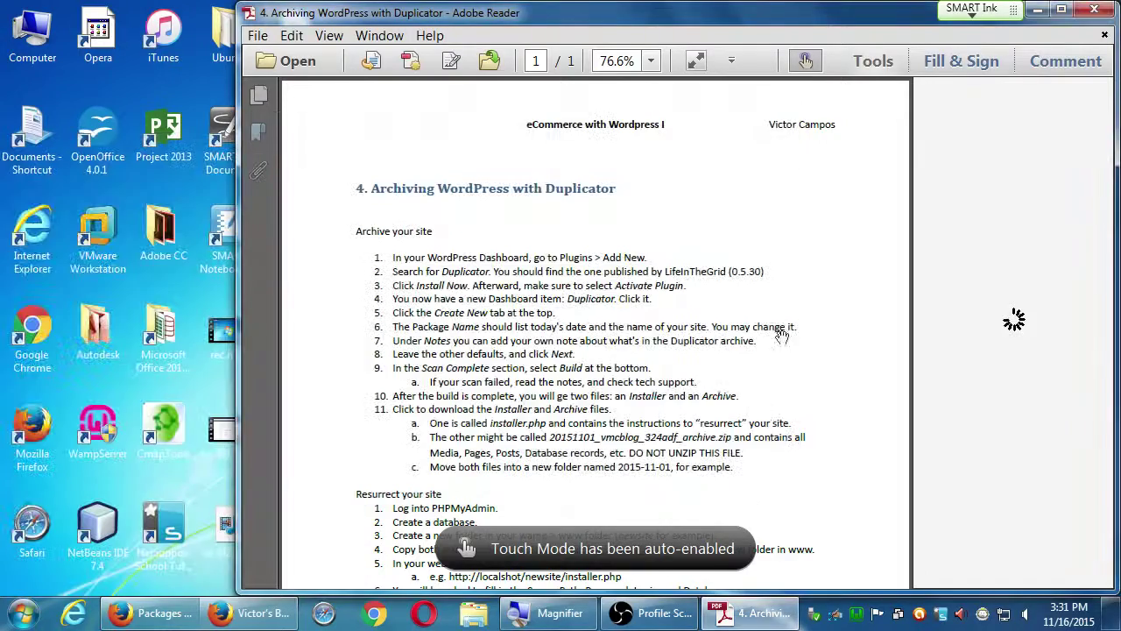
{"action": "left_click", "coordinate": [871, 63]}
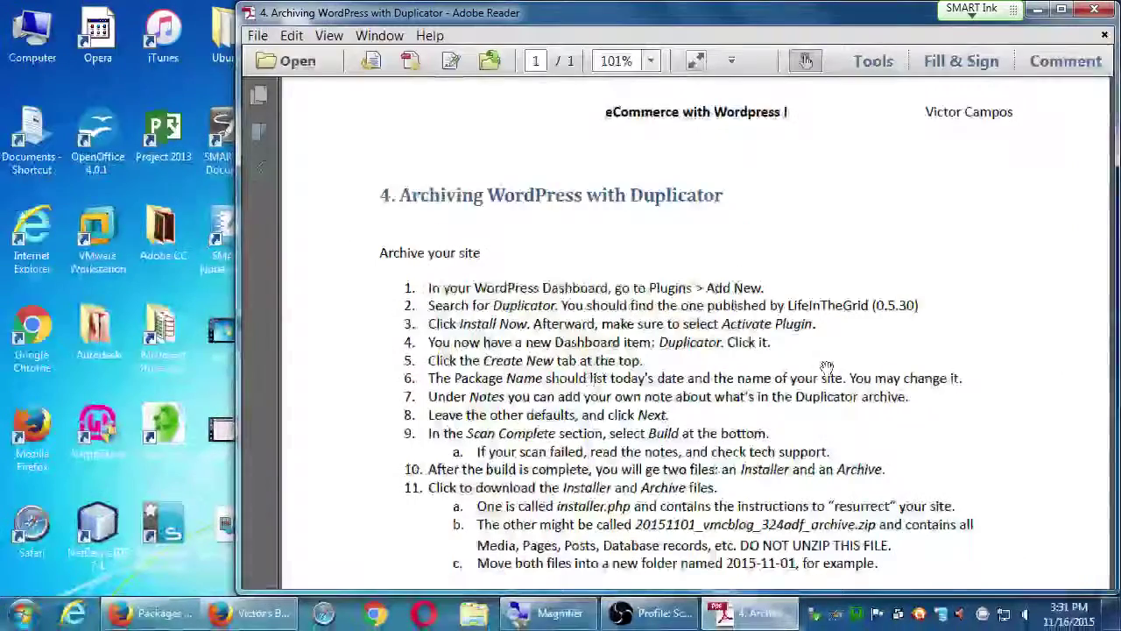
Close the extra Firefox window showing the public site and start a new Duplicator package in the WordPress dashboard window
{"action": "left_click", "coordinate": [251, 613]}
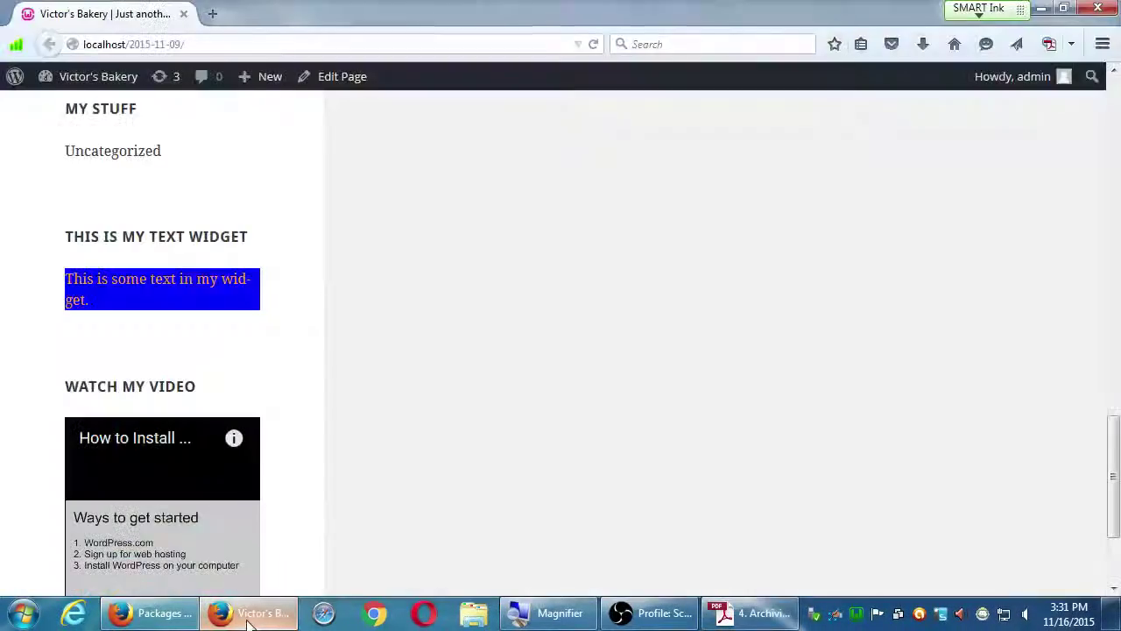
{"action": "key", "text": "alt+F4"}
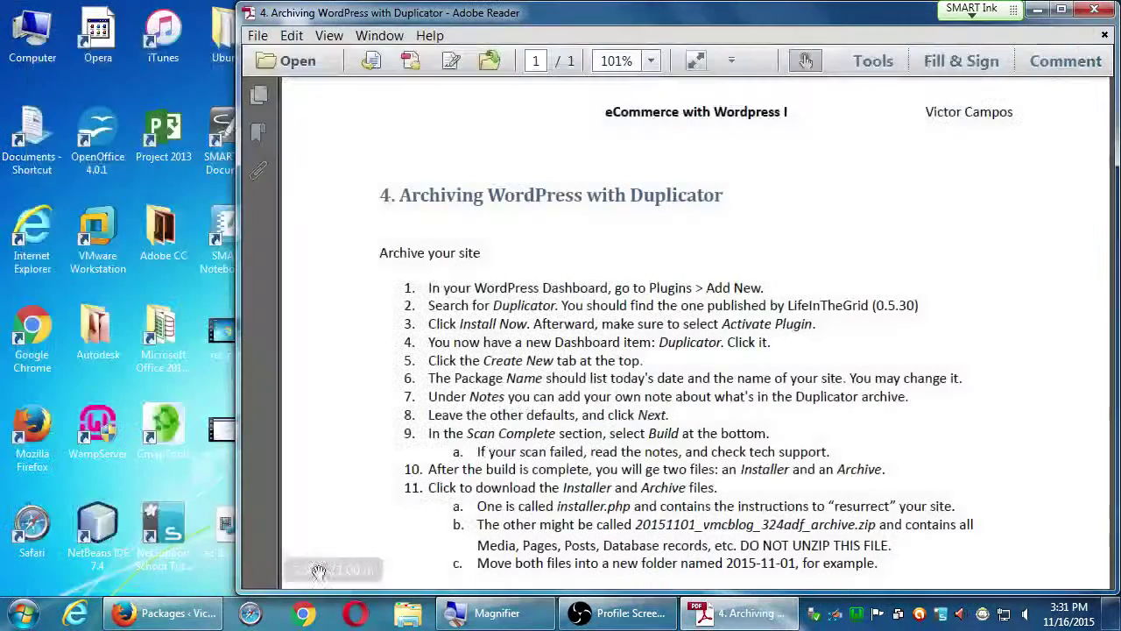
{"action": "left_click", "coordinate": [162, 613]}
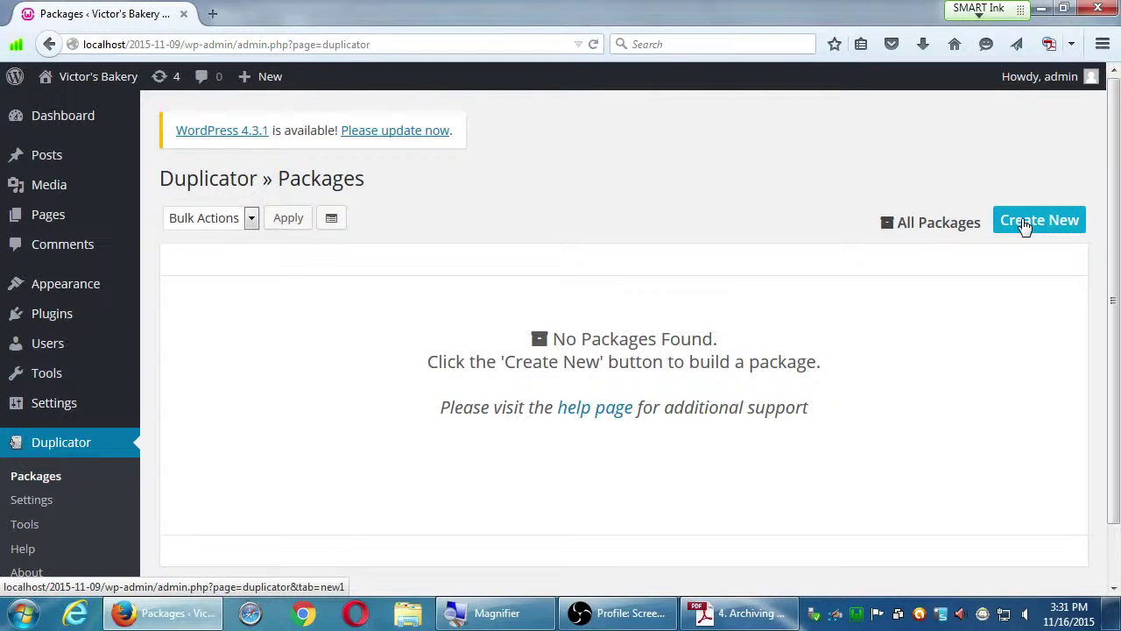
{"action": "left_click", "coordinate": [1026, 226]}
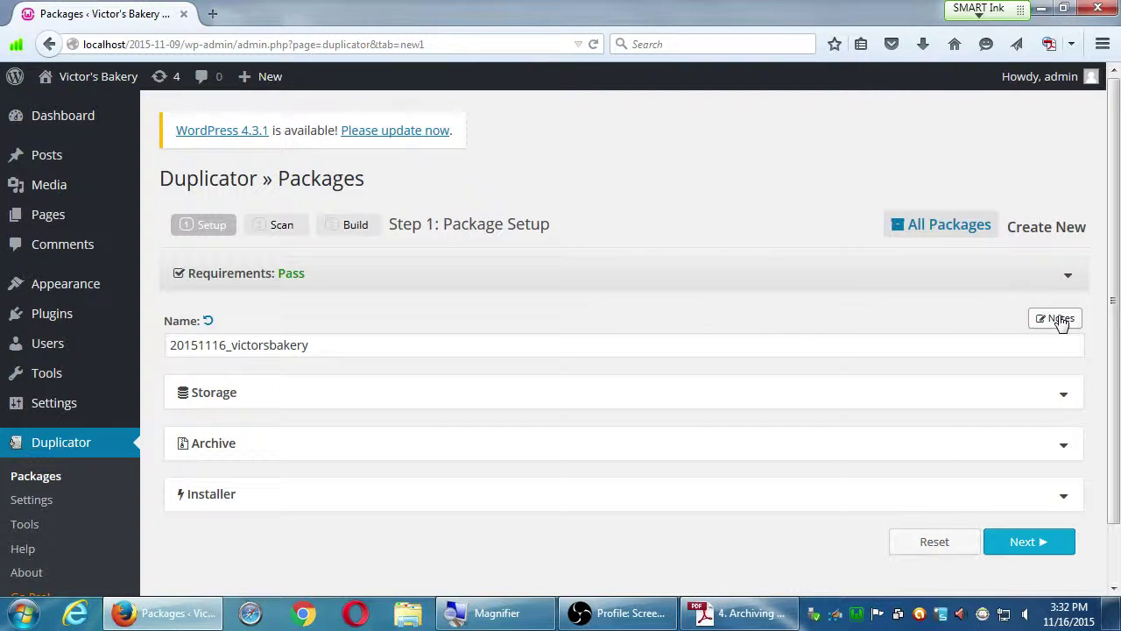
Show the package's notes area and enter "Edited Widgets (added Video; basic code editing)." as the first note
{"action": "left_click", "coordinate": [1059, 320]}
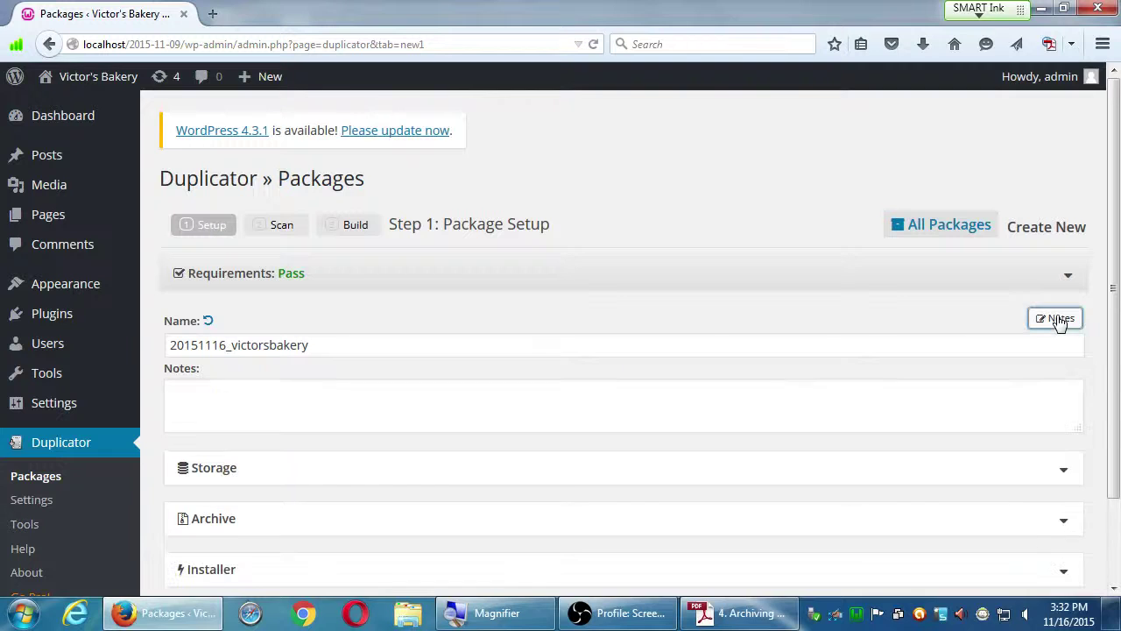
{"action": "left_click", "coordinate": [645, 400]}
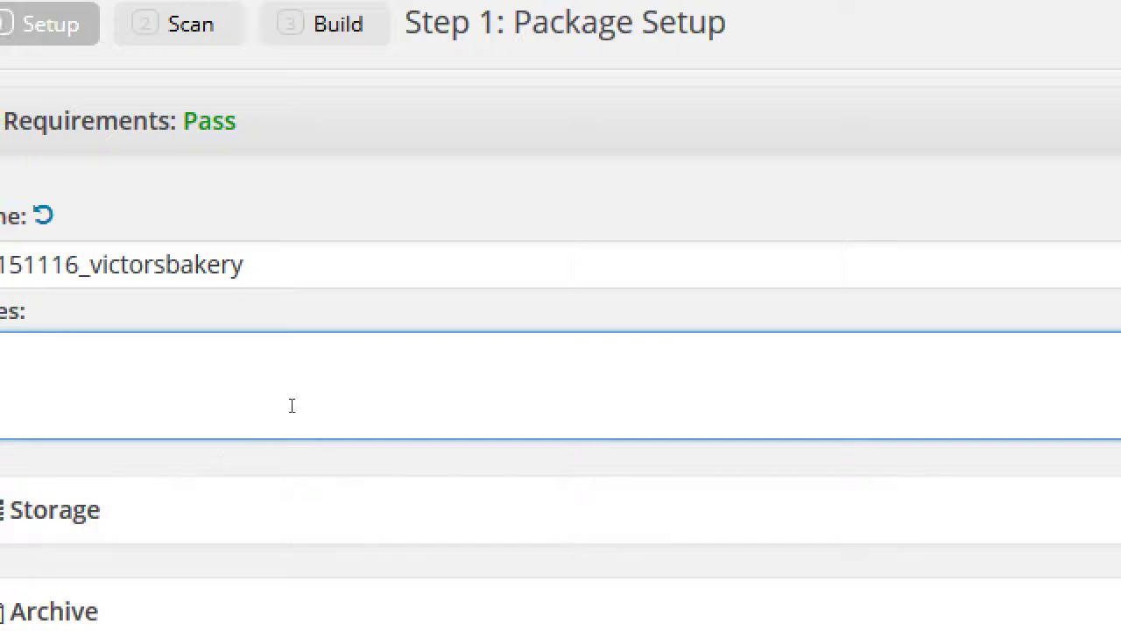
{"action": "mouse_move", "coordinate": [87, 373]}
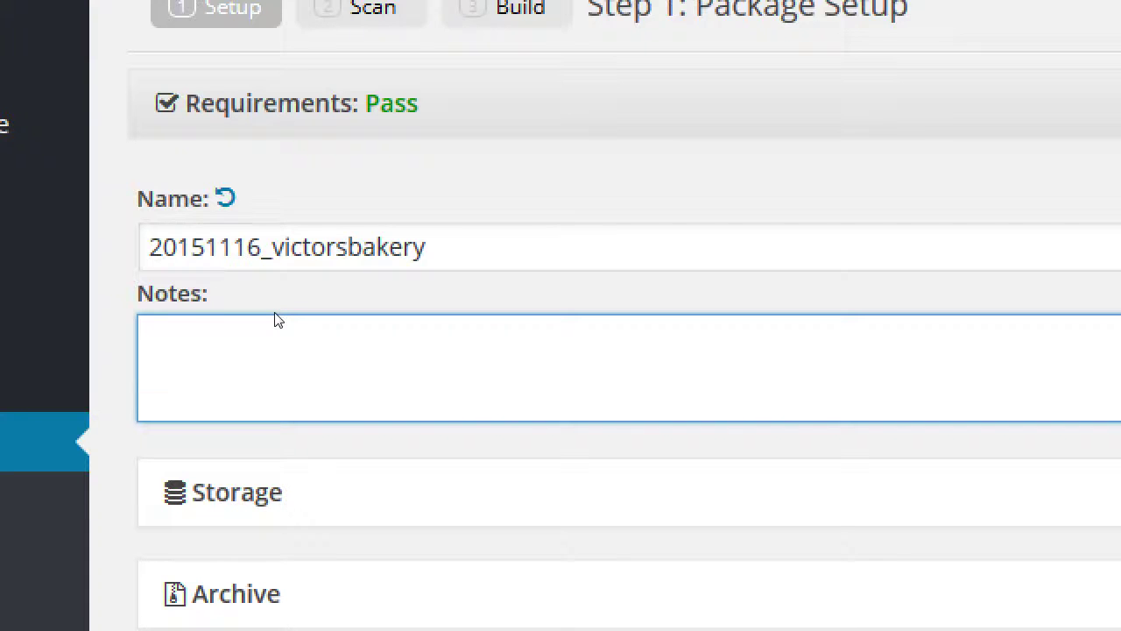
{"action": "type", "text": "Edited Wi"}
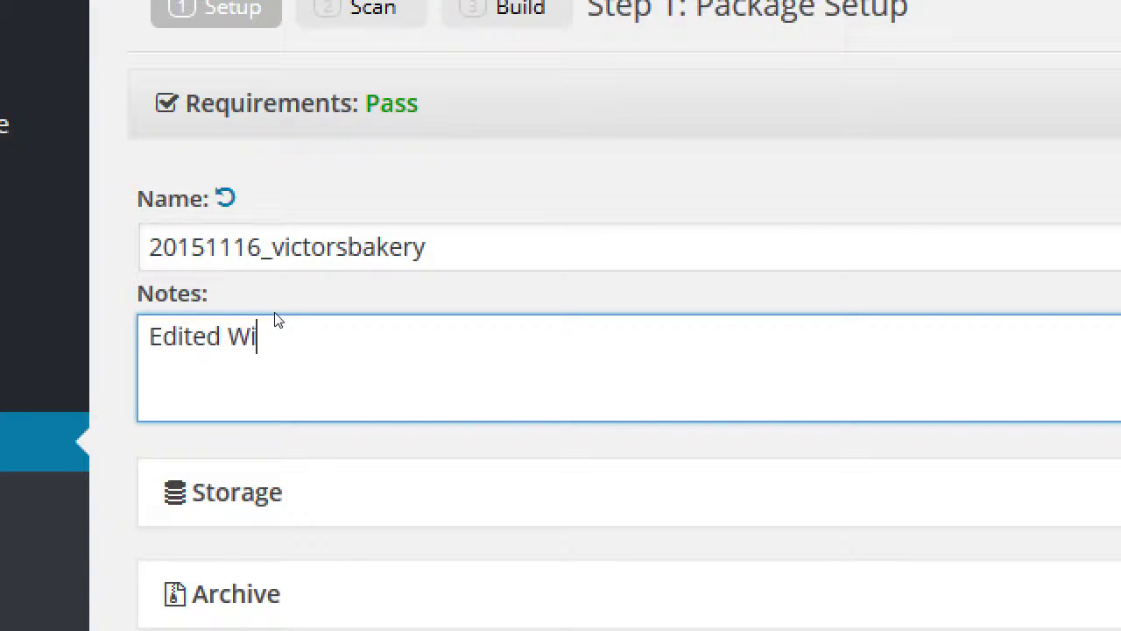
{"action": "type", "text": "dgets (adde"}
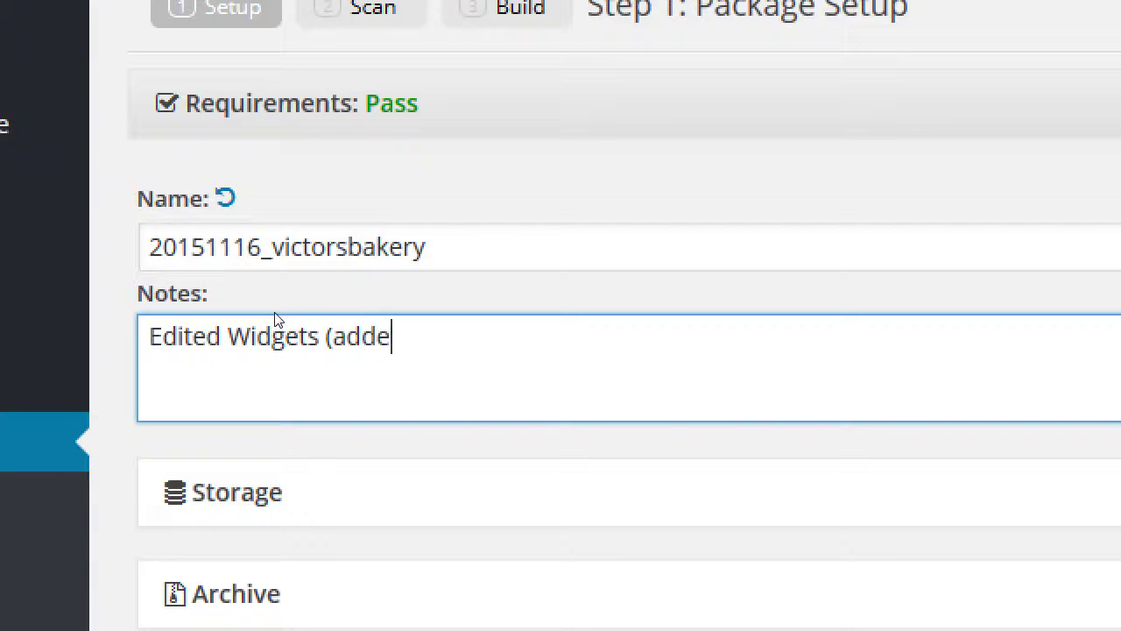
{"action": "type", "text": "d Vide"}
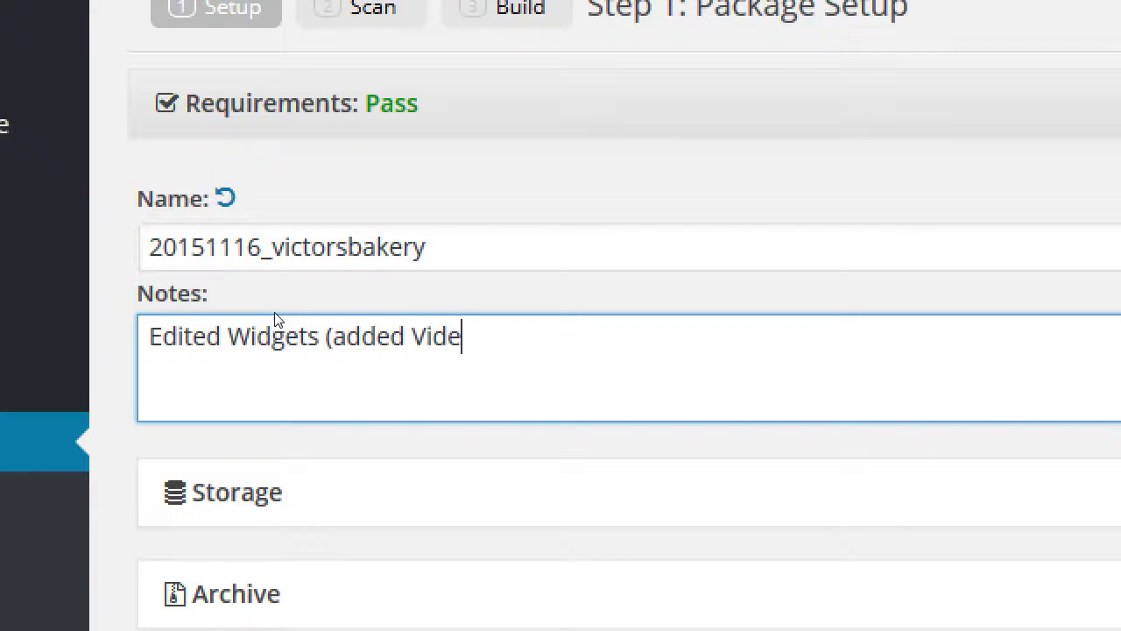
{"action": "type", "text": "o; basic "}
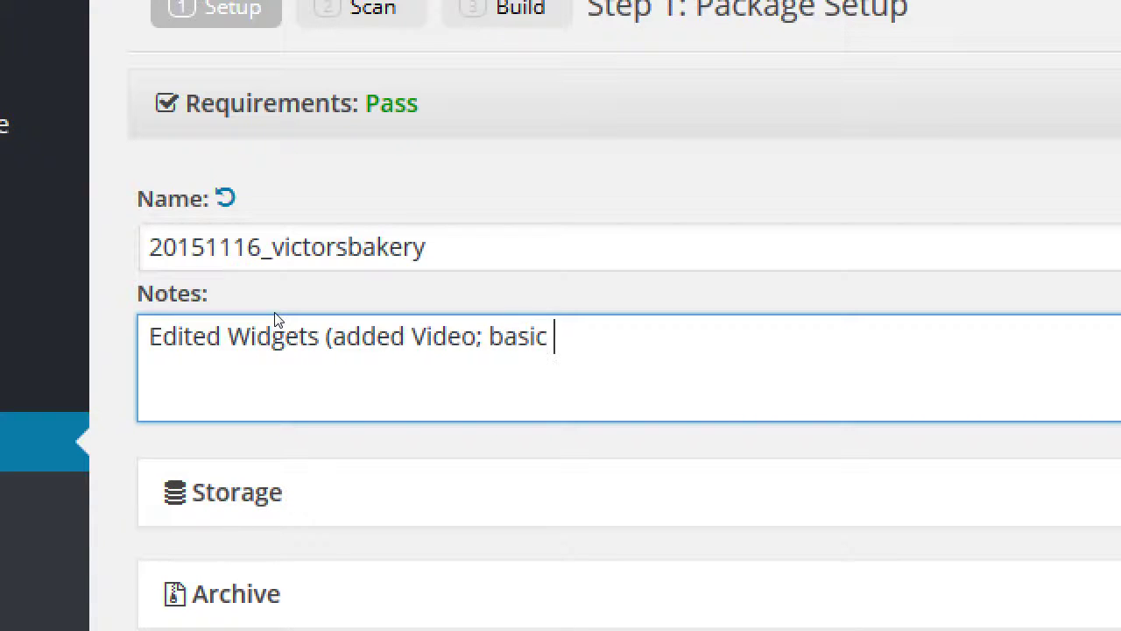
{"action": "type", "text": "code edit"}
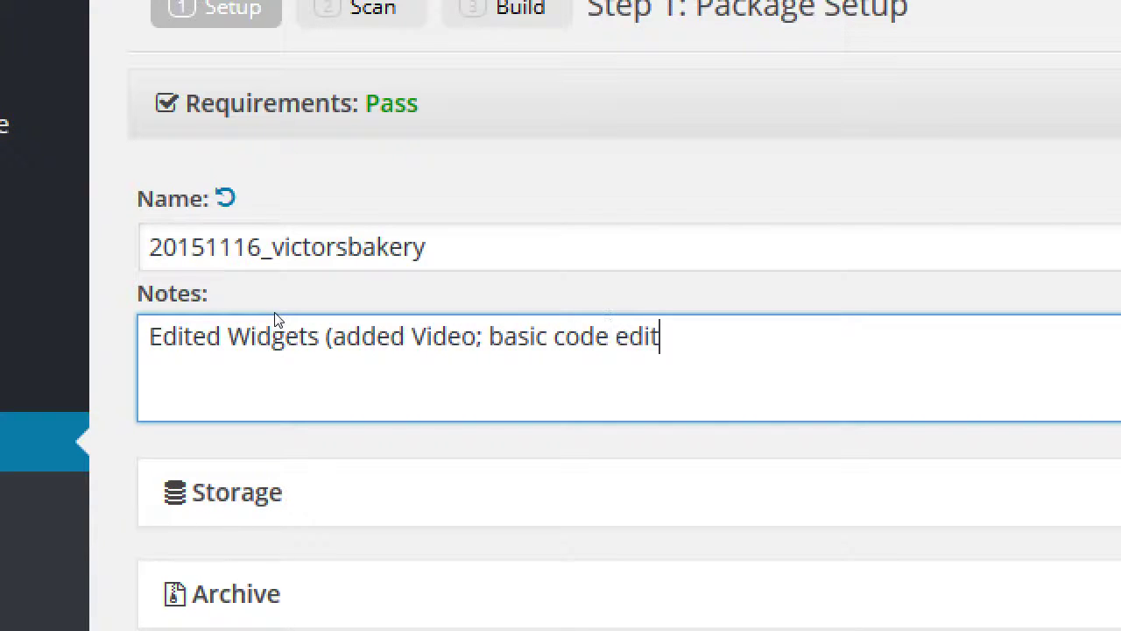
{"action": "type", "text": "ing). Added"}
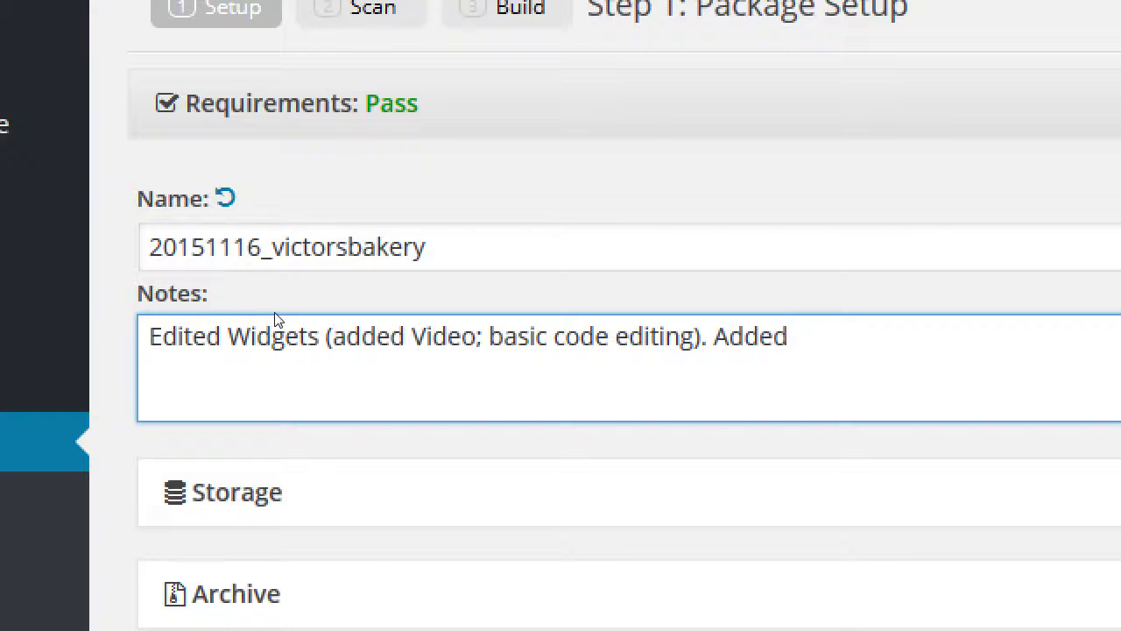
Remove the stray word "Added" after the first note and add a second line reading "To-do: WordPress updates."
{"action": "key", "text": "BackSpace"}
{"action": "key", "text": "BackSpace"}
{"action": "key", "text": "BackSpace"}
{"action": "key", "text": "BackSpace"}
{"action": "key", "text": "BackSpace"}
{"action": "key", "text": "Return"}
{"action": "type", "text": "To-do: "}
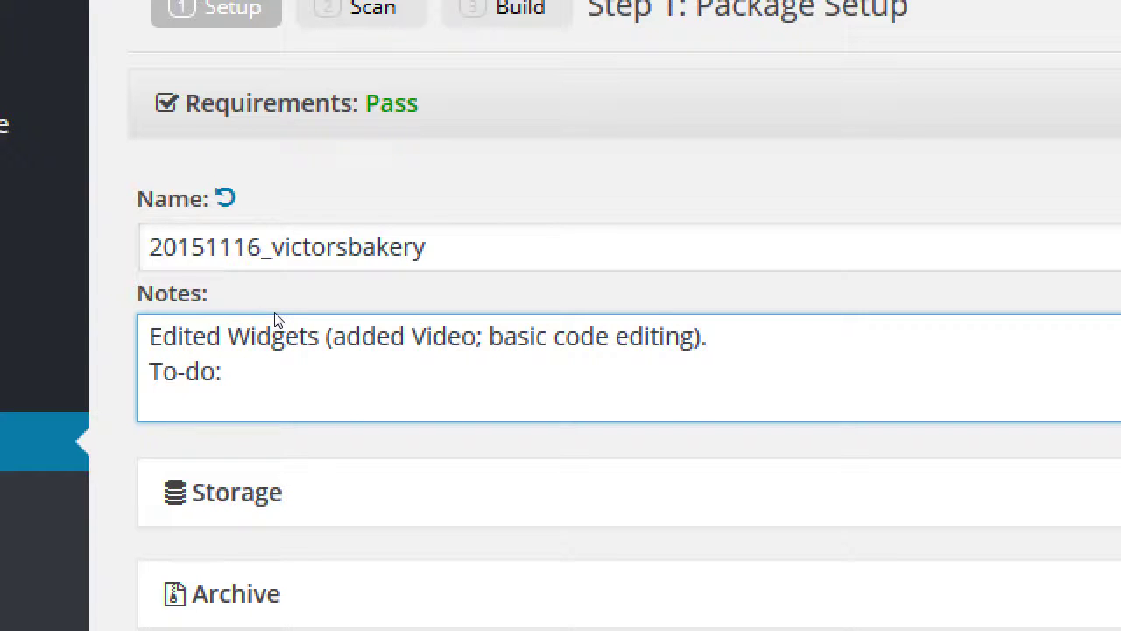
{"action": "type", "text": "WordPress updates."}
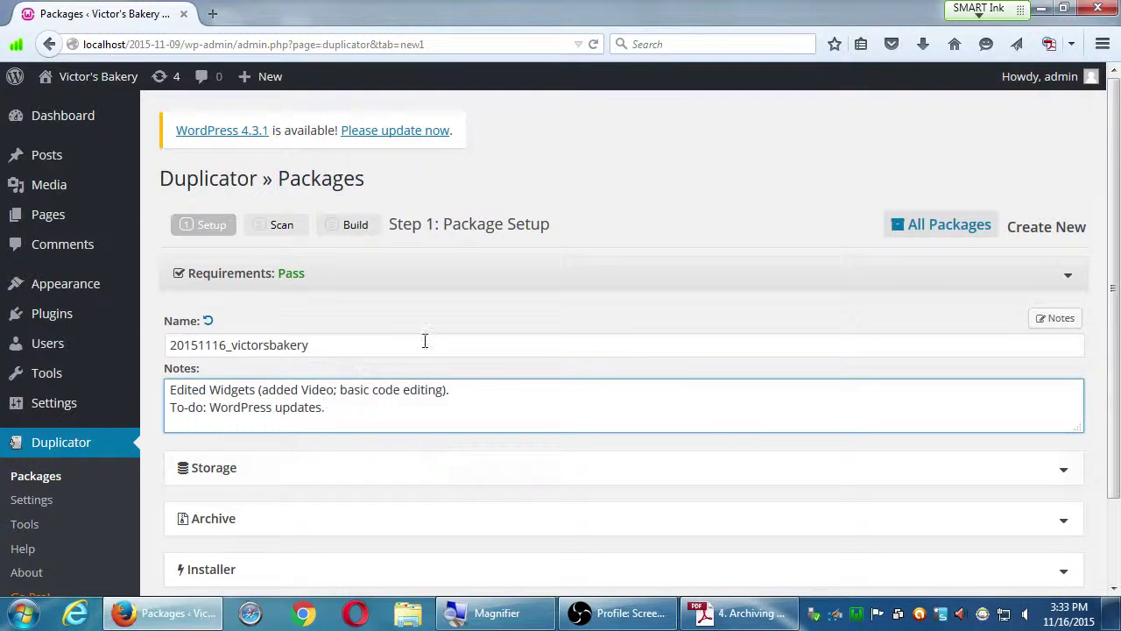
Start the package's system scan with the default storage, archive and installer settings, consulting the PDF archiving guide while it runs
{"action": "scroll", "coordinate": [503, 425], "scroll_direction": "down", "scroll_amount": 2}
{"action": "left_click", "coordinate": [1050, 529]}
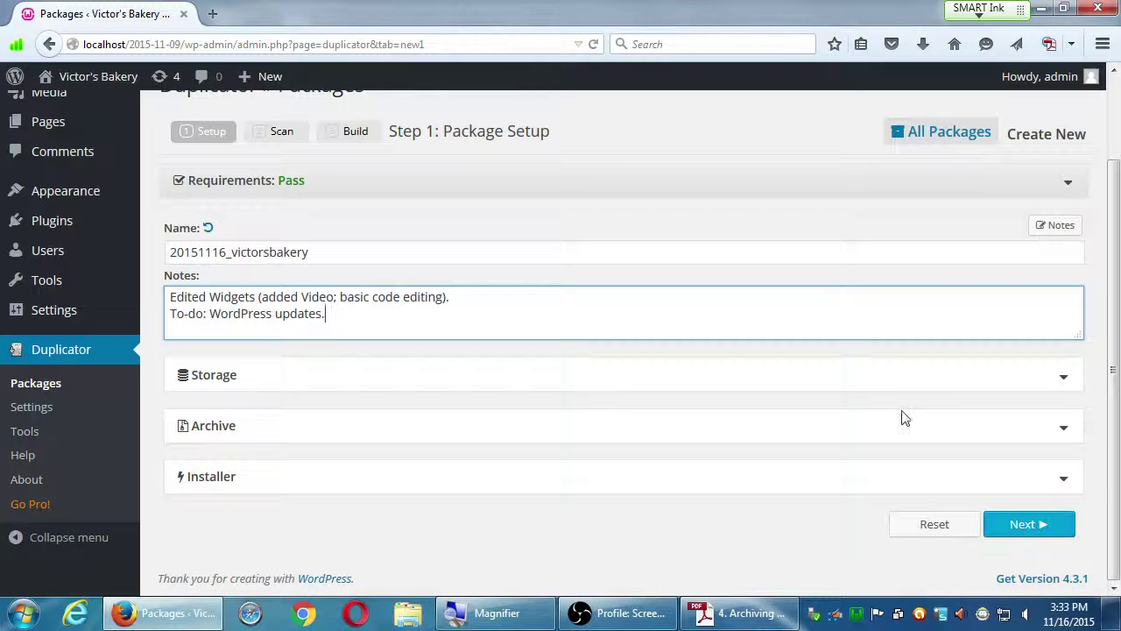
{"action": "left_click", "coordinate": [1021, 524]}
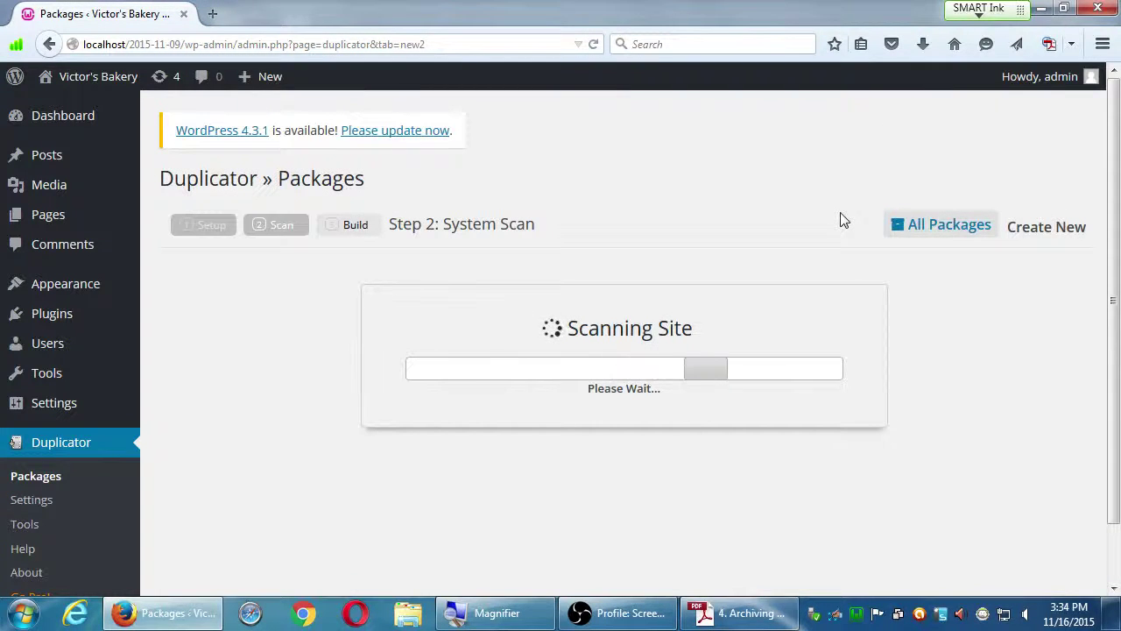
{"action": "left_click", "coordinate": [755, 616]}
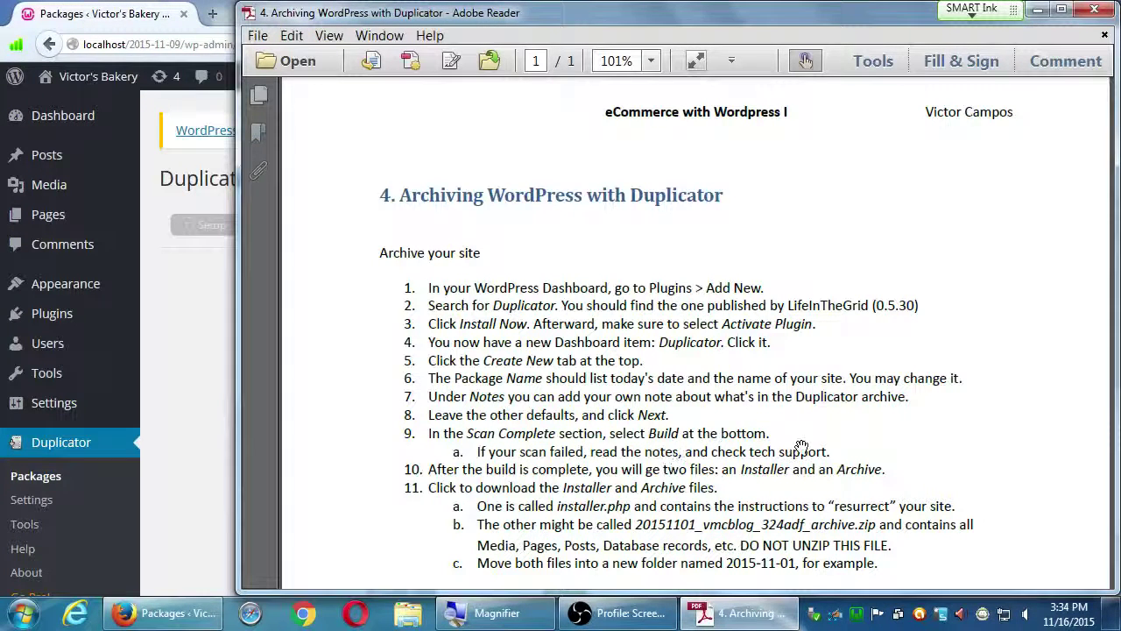
{"action": "left_click", "coordinate": [199, 401]}
Review the server, files and database scan results and build the package
{"action": "scroll", "coordinate": [930, 417], "scroll_direction": "down", "scroll_amount": 5}
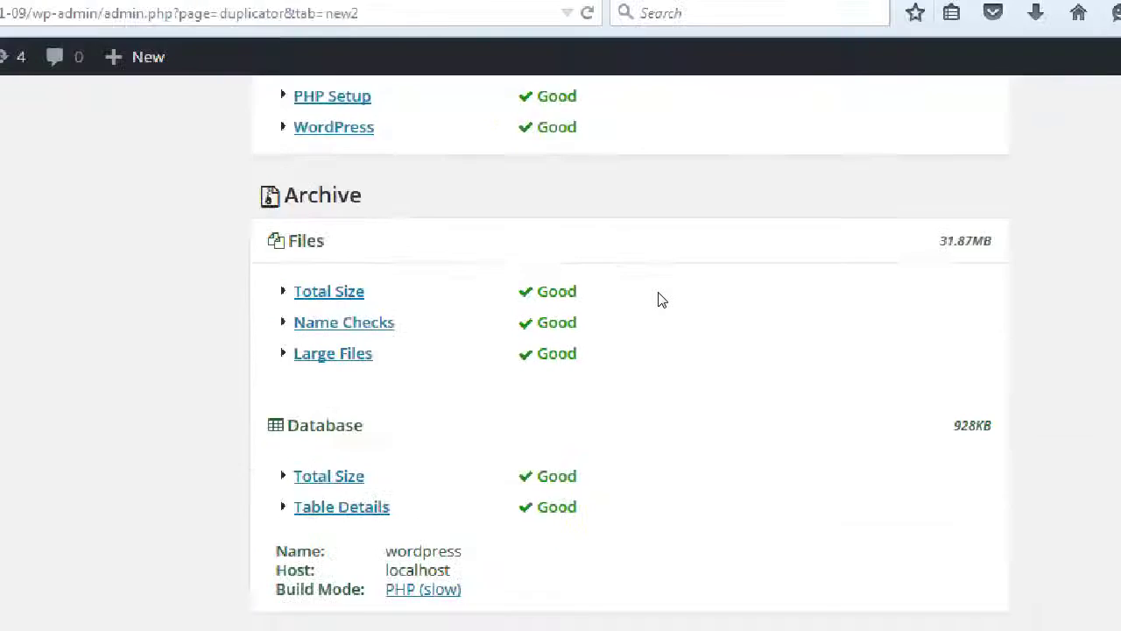
{"action": "scroll", "coordinate": [981, 312], "scroll_direction": "up", "scroll_amount": 1}
{"action": "scroll", "coordinate": [979, 313], "scroll_direction": "up", "scroll_amount": 5}
{"action": "scroll", "coordinate": [984, 360], "scroll_direction": "down", "scroll_amount": 5}
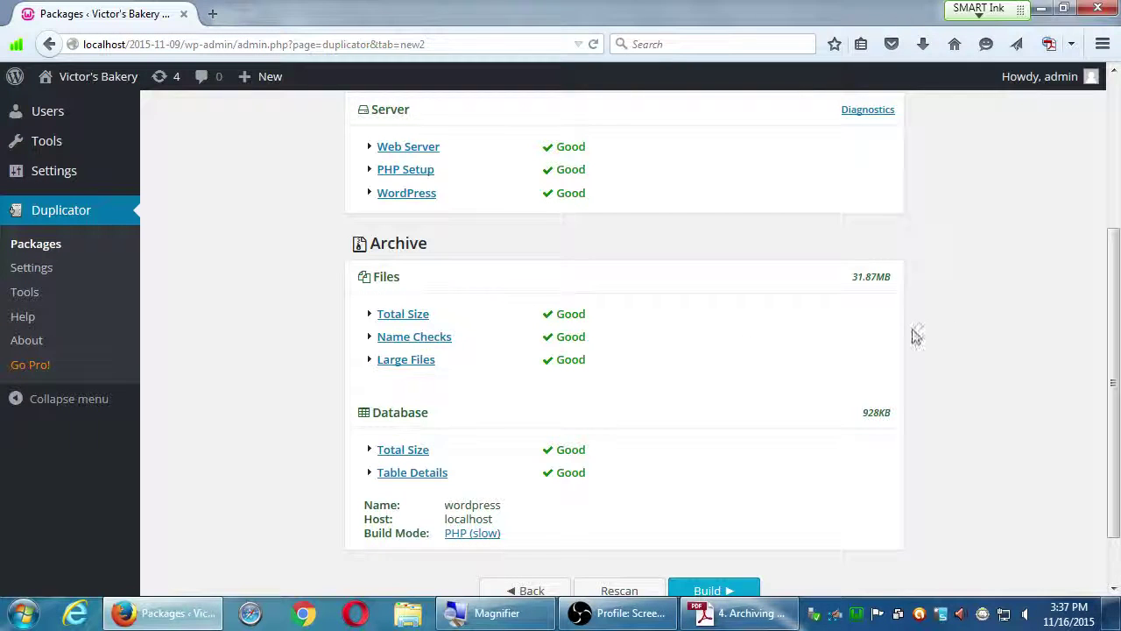
{"action": "scroll", "coordinate": [966, 368], "scroll_direction": "down", "scroll_amount": 2}
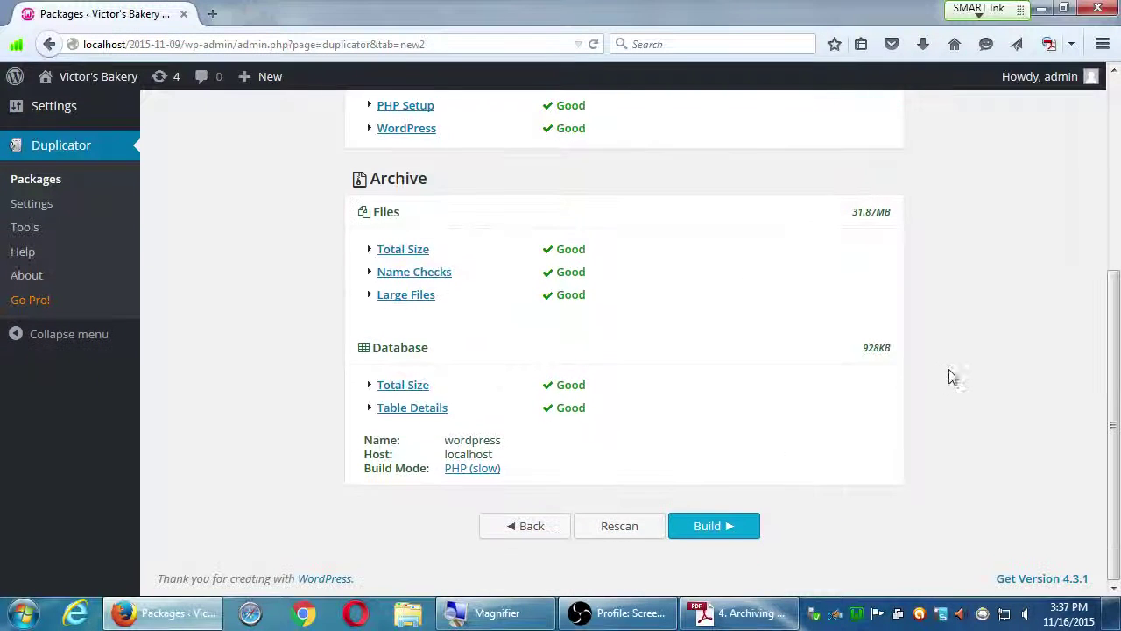
{"action": "left_click", "coordinate": [715, 525]}
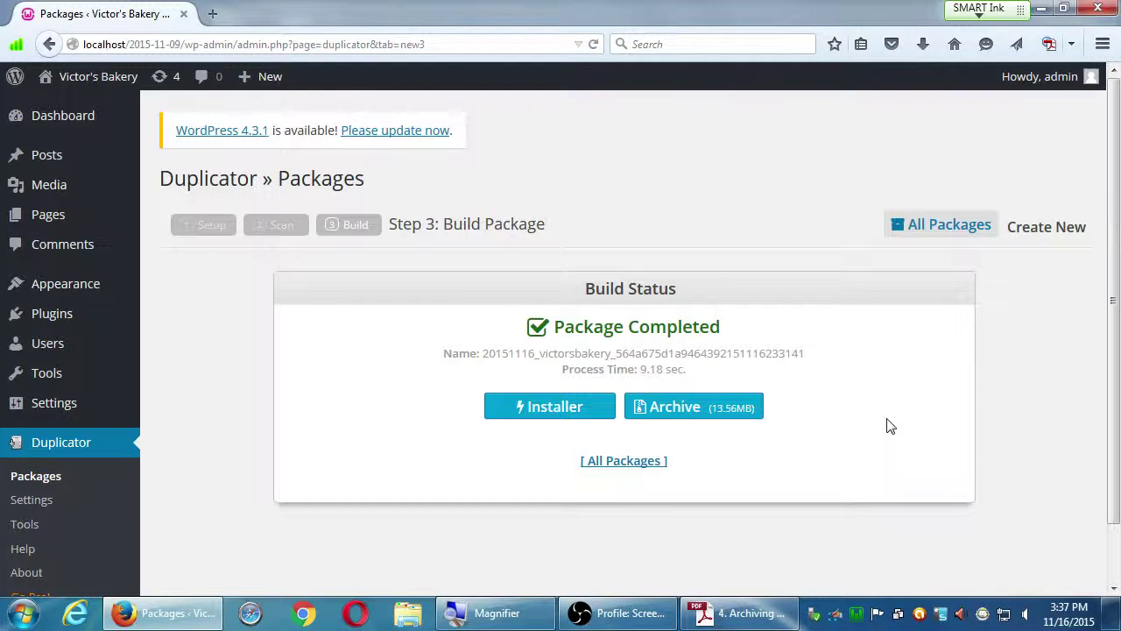
Download the completed package's installer.php file using the Save File option
{"action": "key", "text": "super+plus"}
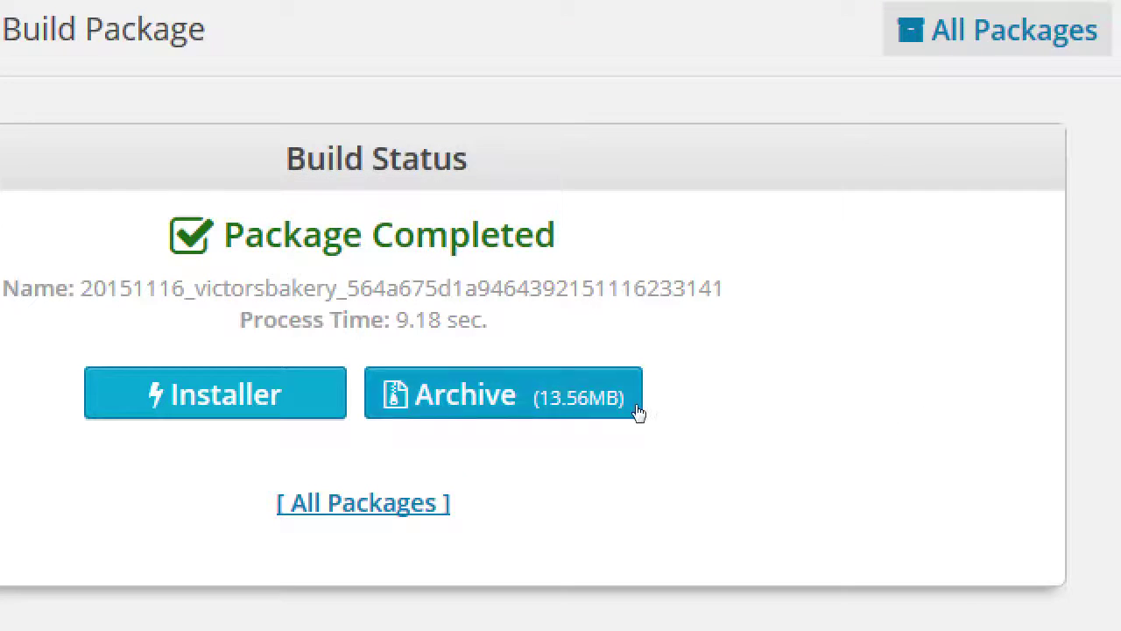
{"action": "mouse_move", "coordinate": [665, 374]}
{"action": "left_mouse_down"}
{"action": "mouse_move", "coordinate": [649, 369]}
{"action": "mouse_move", "coordinate": [671, 376]}
{"action": "left_mouse_up"}
{"action": "left_click", "coordinate": [745, 373]}
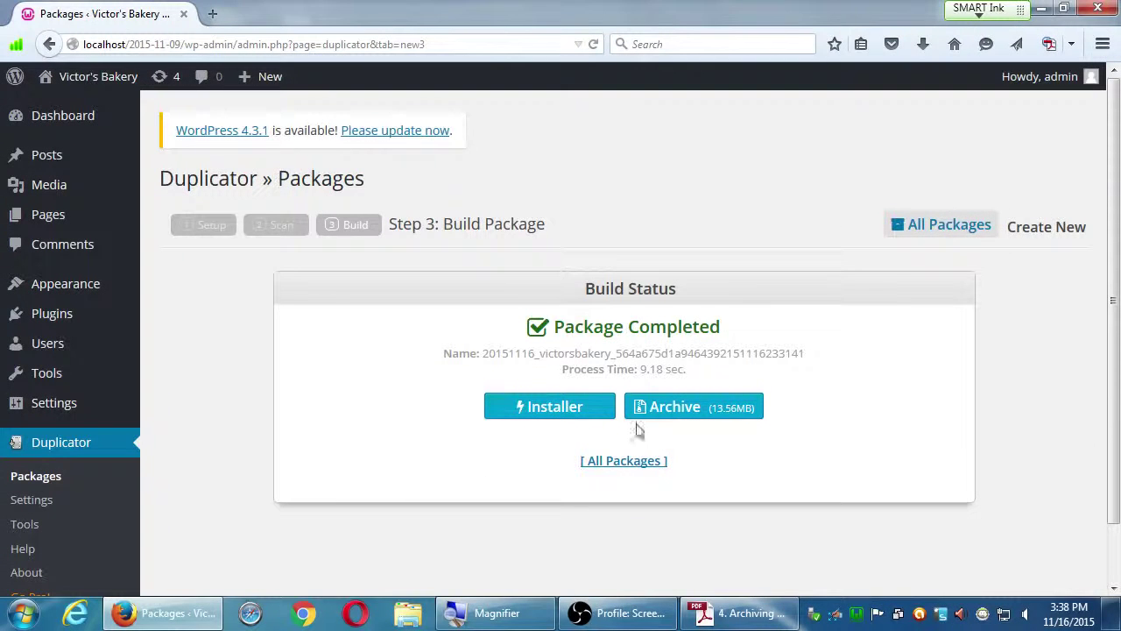
{"action": "left_click", "coordinate": [555, 417]}
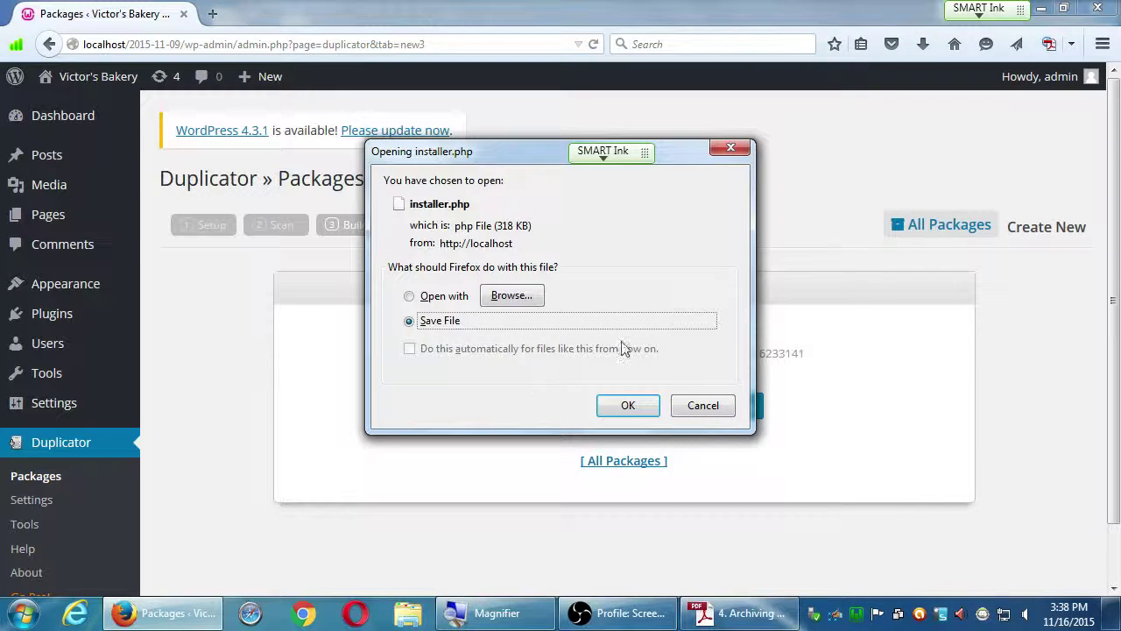
{"action": "left_click_drag", "start_coordinate": [527, 158], "coordinate": [520, 109]}
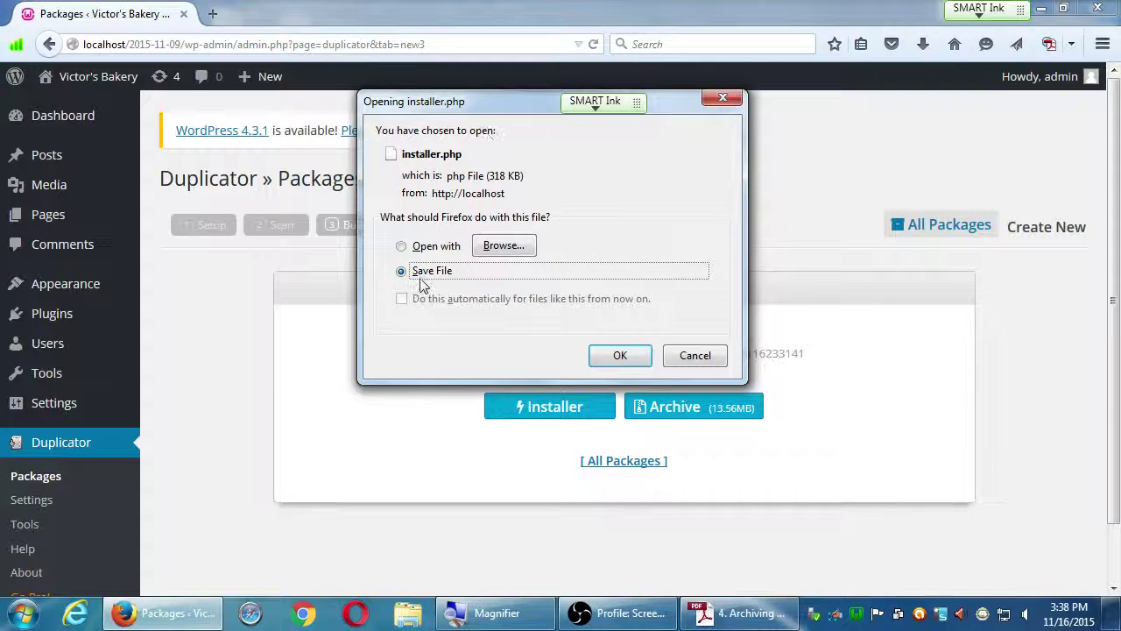
{"action": "left_click", "coordinate": [622, 361]}
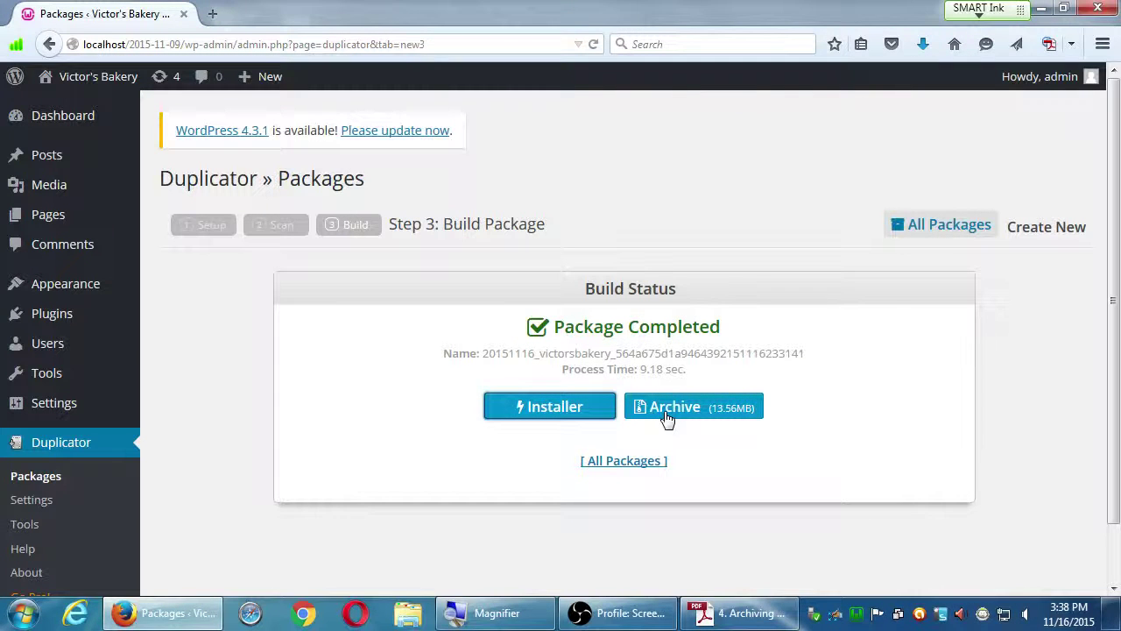
Save the package's archive zip file and show the browser's recent downloads
{"action": "left_click", "coordinate": [667, 412]}
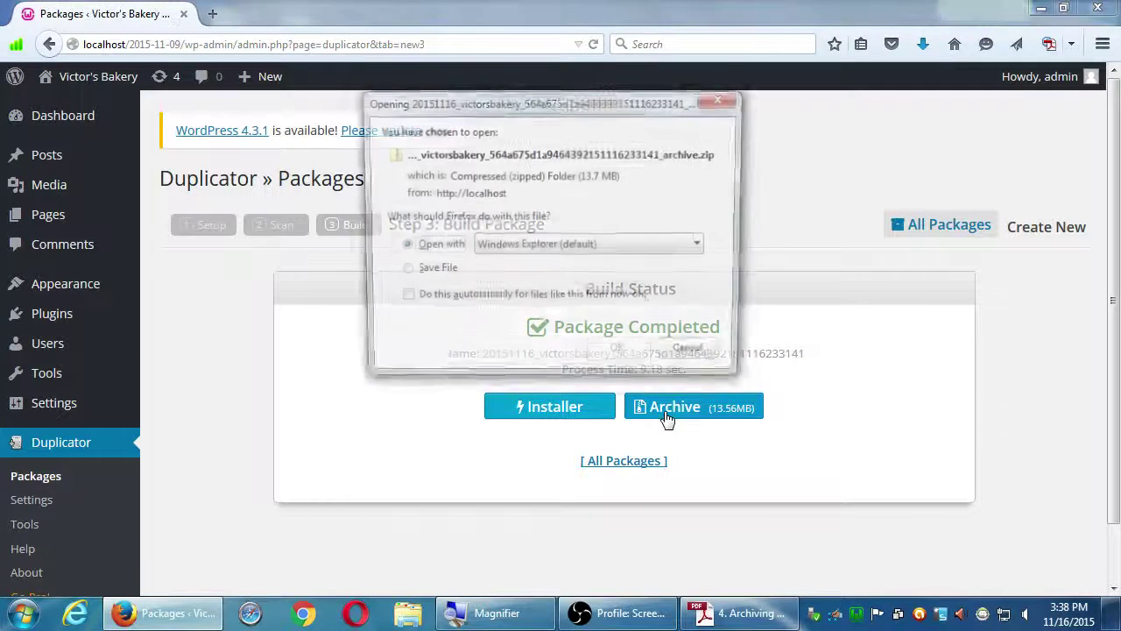
{"action": "left_click", "coordinate": [401, 270]}
{"action": "left_click", "coordinate": [620, 355]}
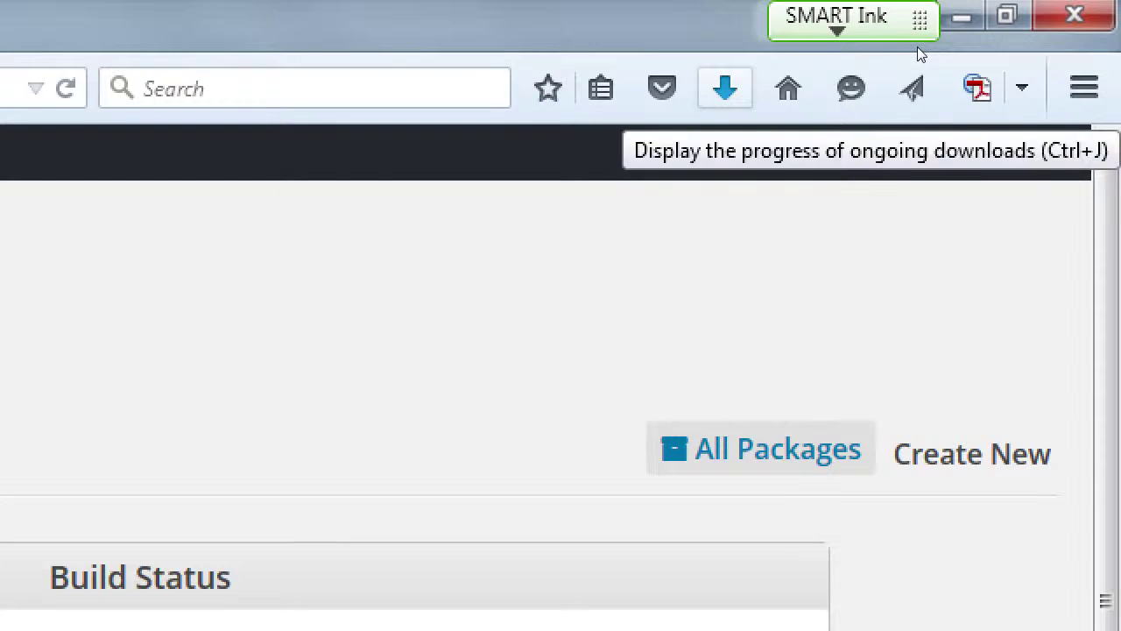
{"action": "key", "text": "ctrl+j"}
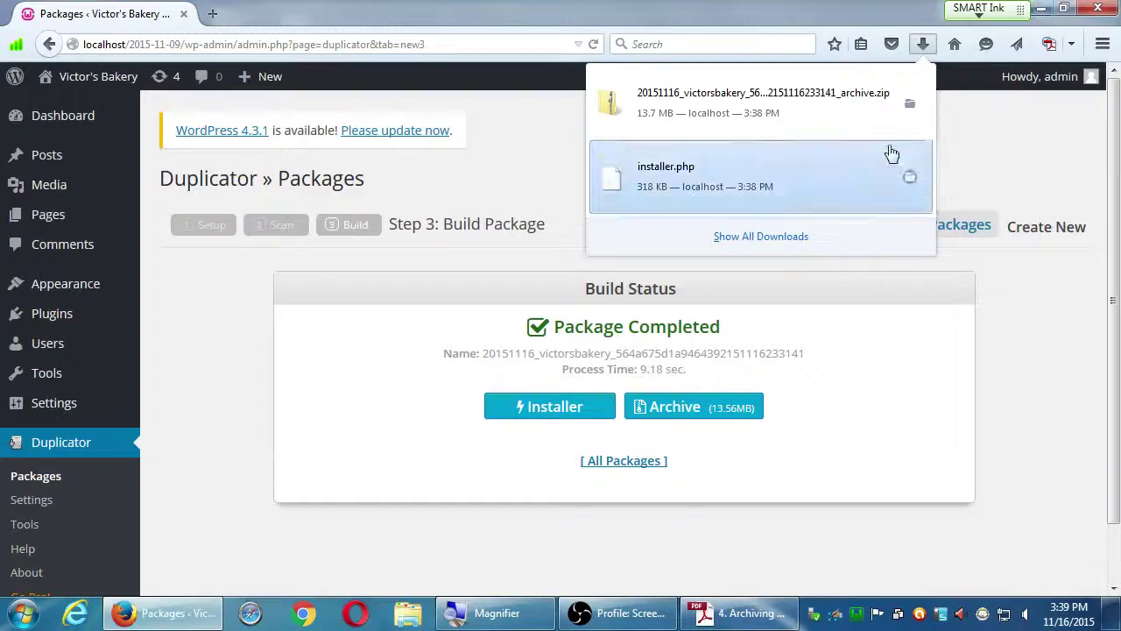
Show the downloaded files in the Desktop folder, with columns fitted to full file names, and dock that window beside the PDF guide
{"action": "left_click", "coordinate": [700, 360]}
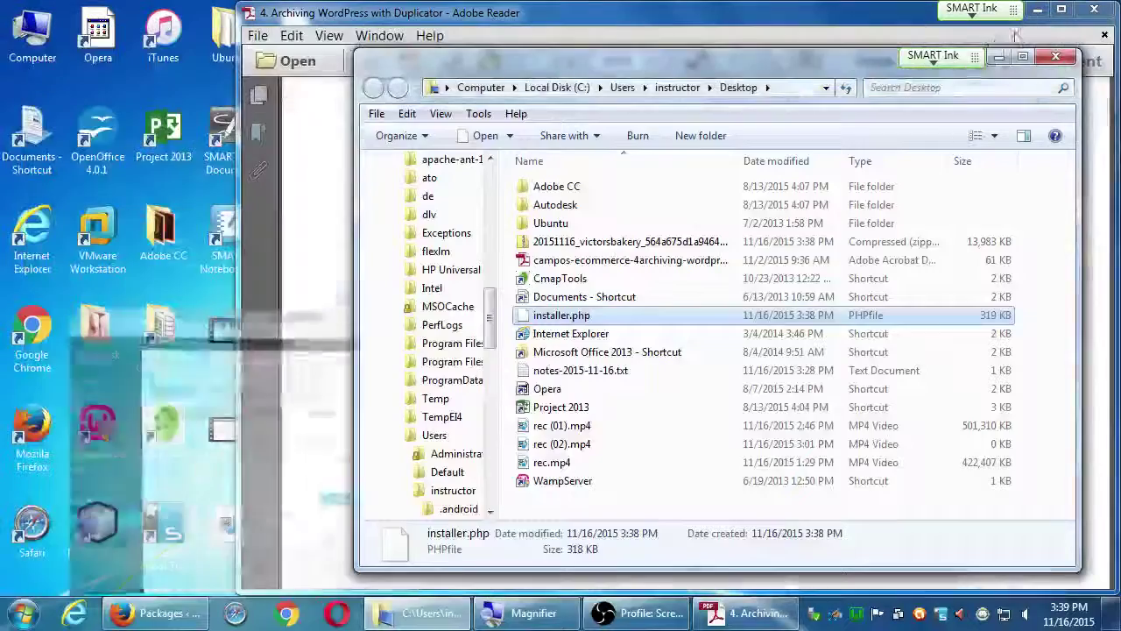
{"action": "left_click_drag", "start_coordinate": [856, 64], "coordinate": [659, 44]}
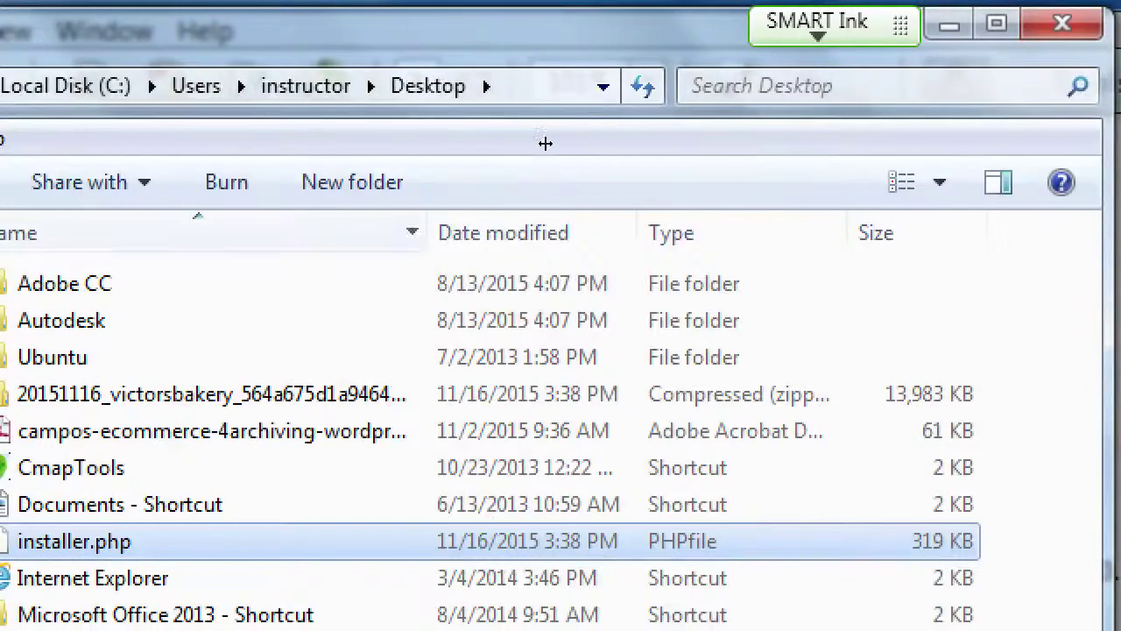
{"action": "key", "text": "ctrl+KP_Add"}
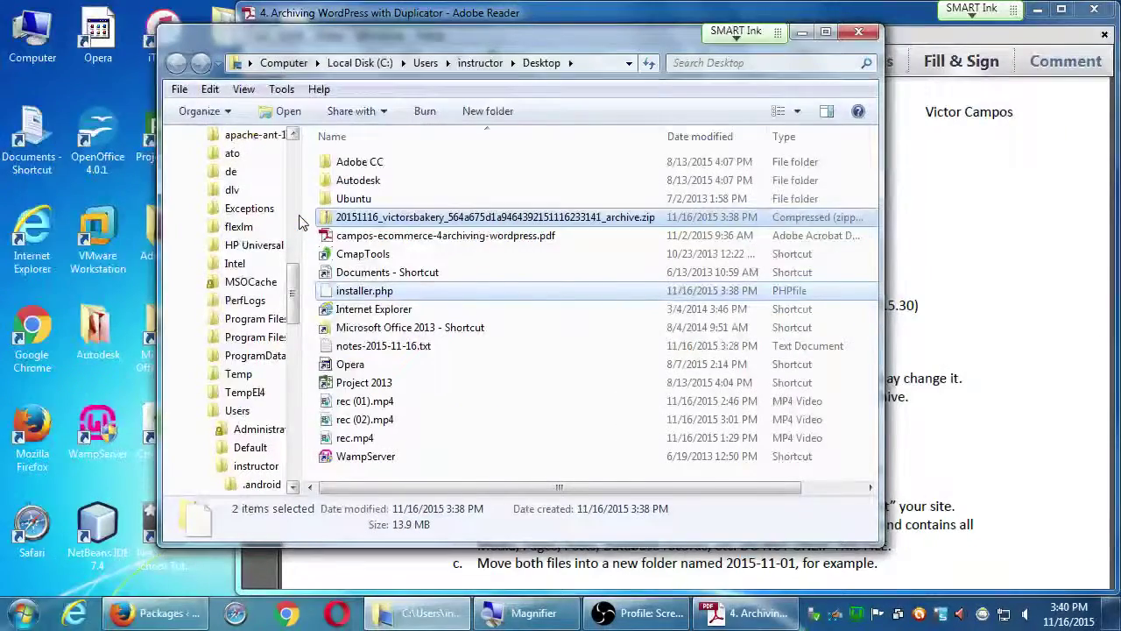
{"action": "key", "text": "super+Left"}
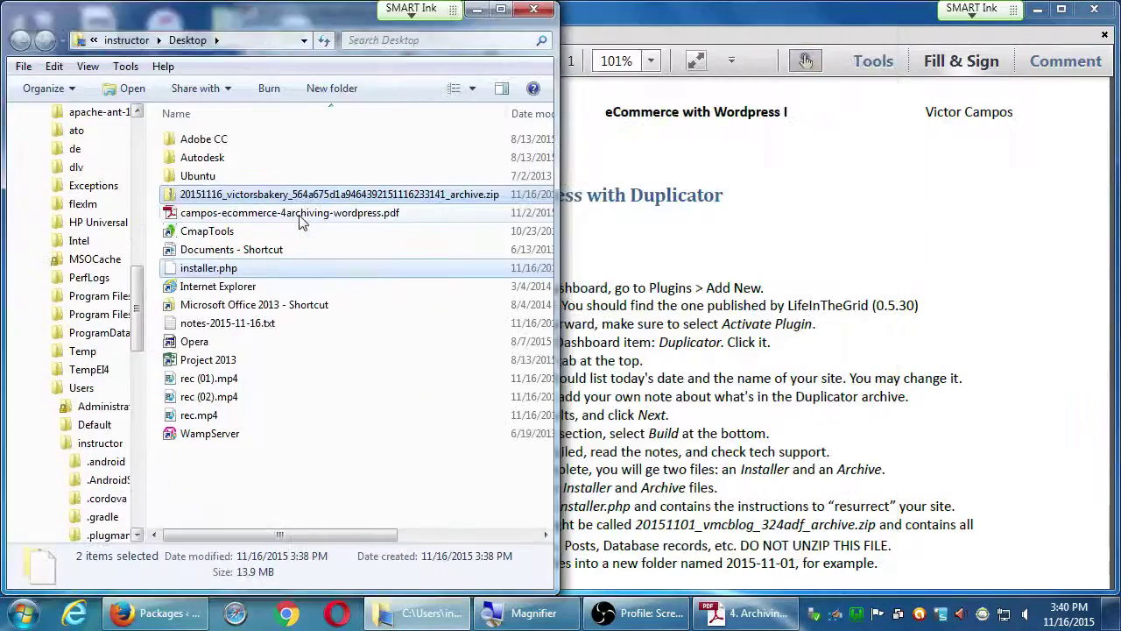
{"action": "left_click", "coordinate": [293, 465]}
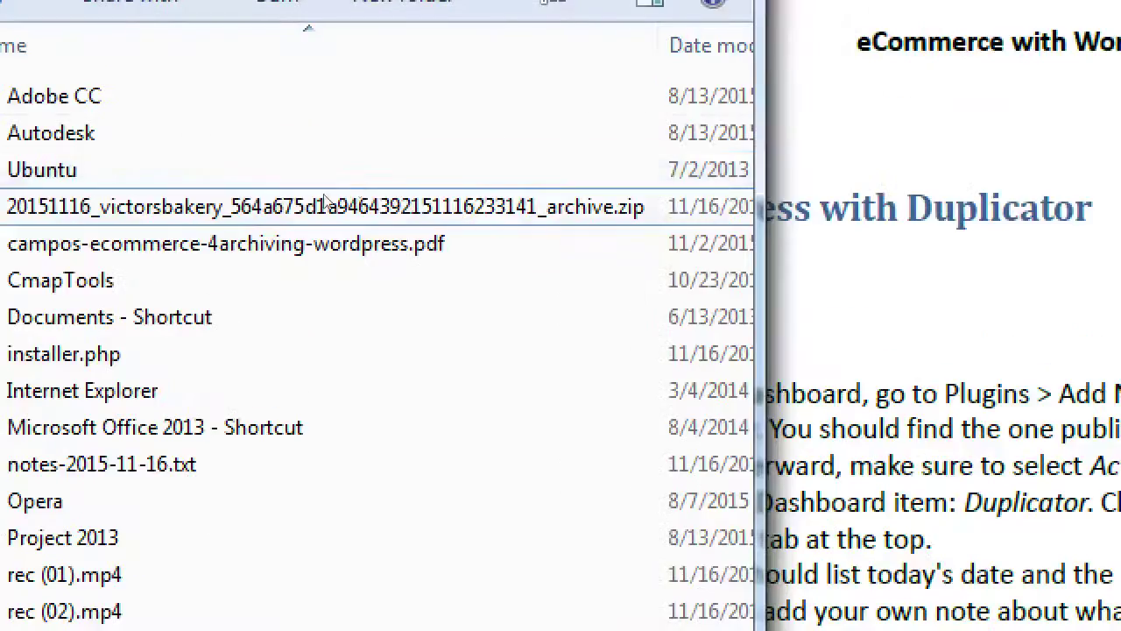
{"action": "key", "text": "space"}
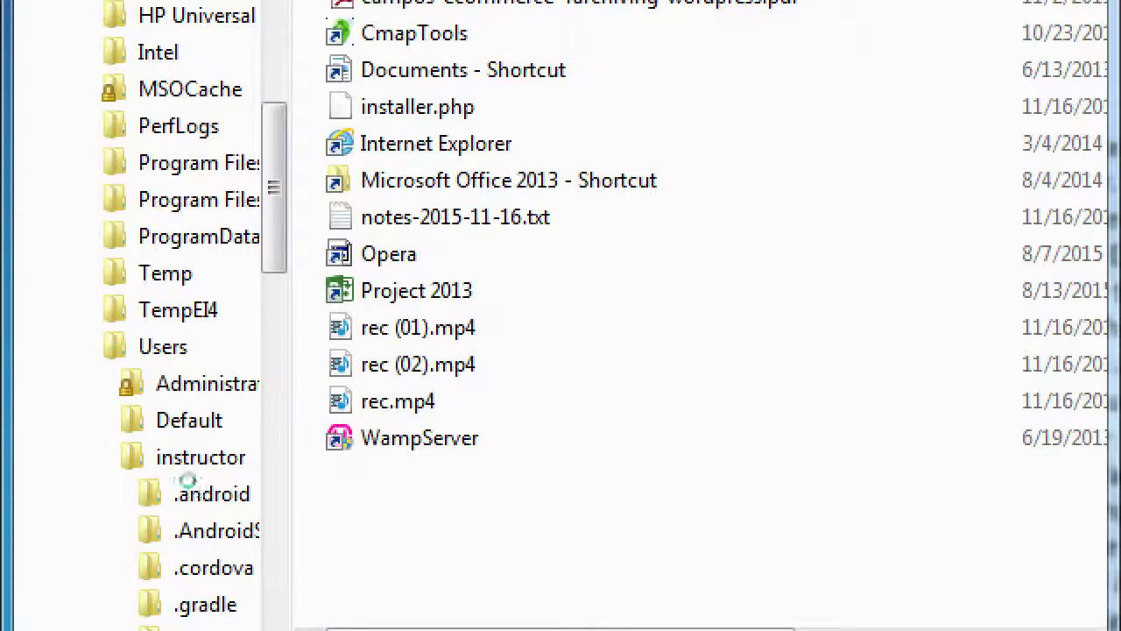
Create a new folder named 2015-11-16 on the Desktop
{"action": "key", "text": "shift+F10"}
{"action": "key", "text": "Up"}
{"action": "key", "text": "Up"}
{"action": "key", "text": "Right"}
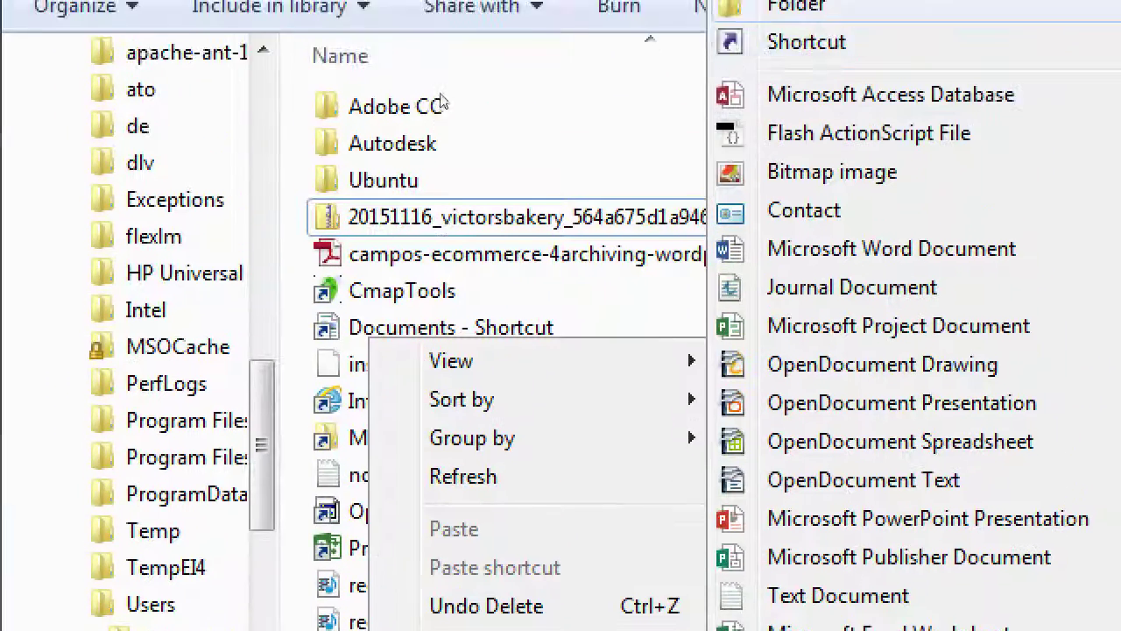
{"action": "key", "text": "Down"}
{"action": "key", "text": "Return"}
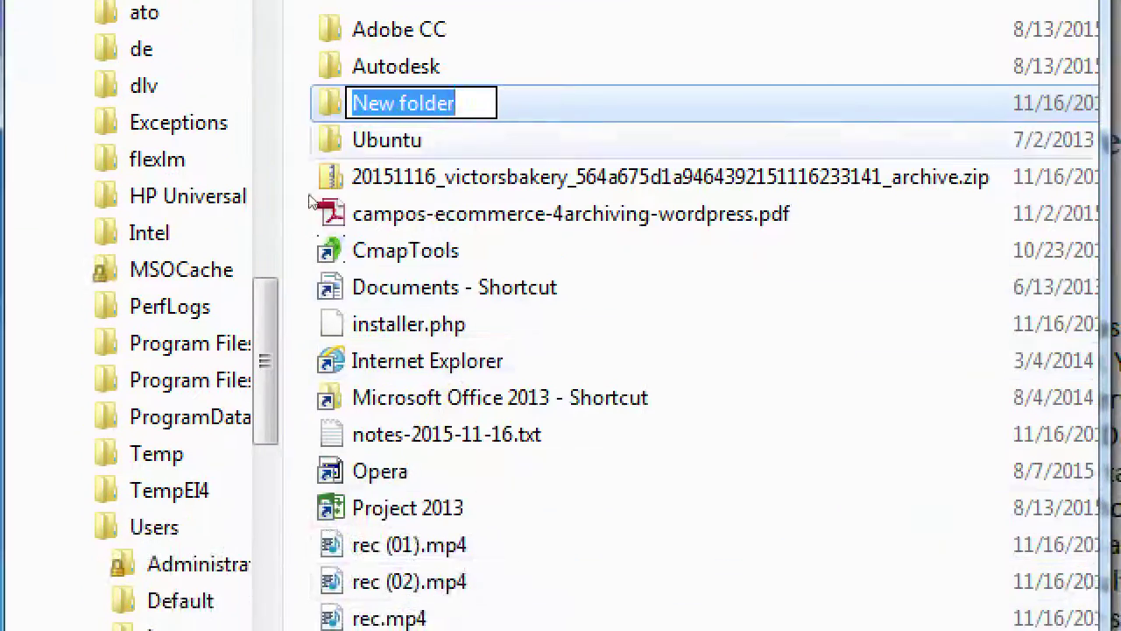
{"action": "type", "text": "2"}
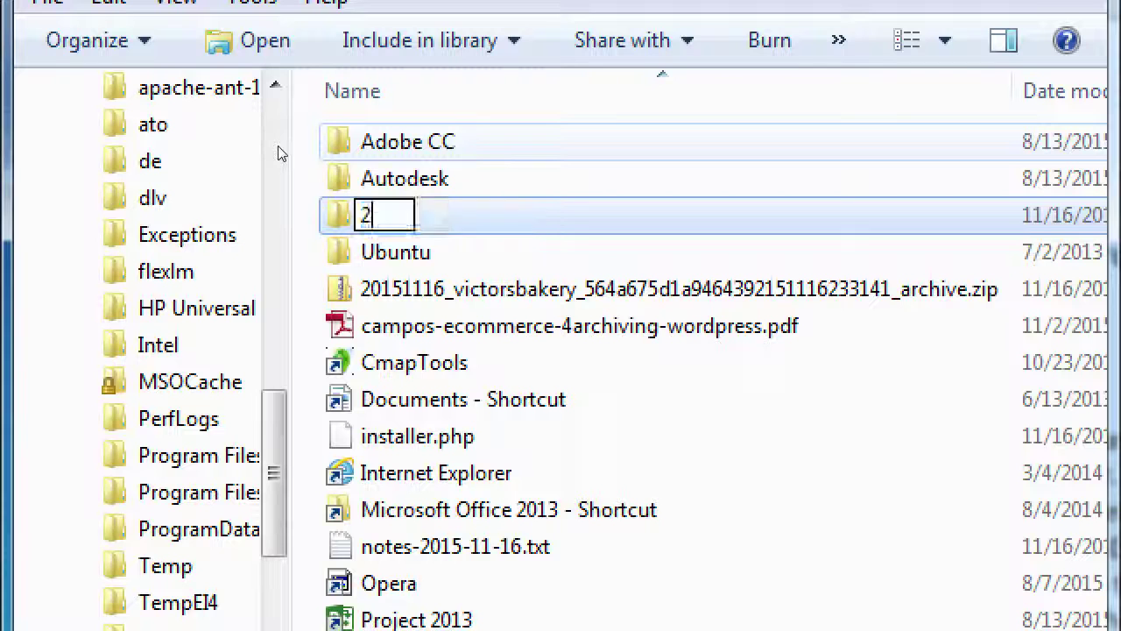
{"action": "type", "text": "015-11-1"}
{"action": "key", "text": "BackSpace"}
{"action": "type", "text": "-16"}
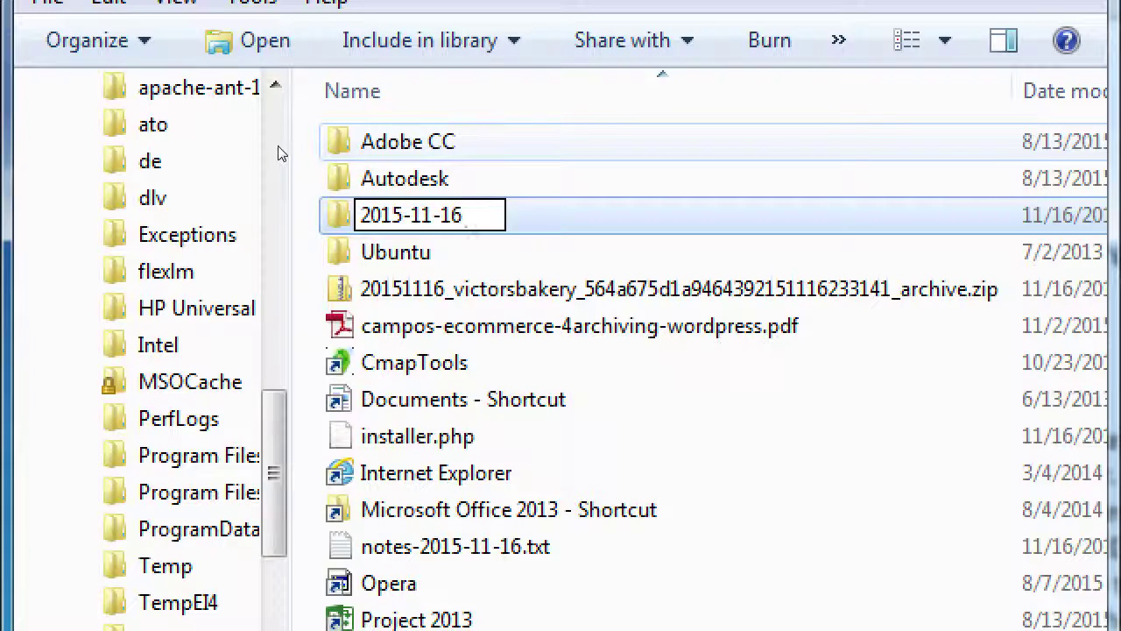
{"action": "key", "text": "Return"}
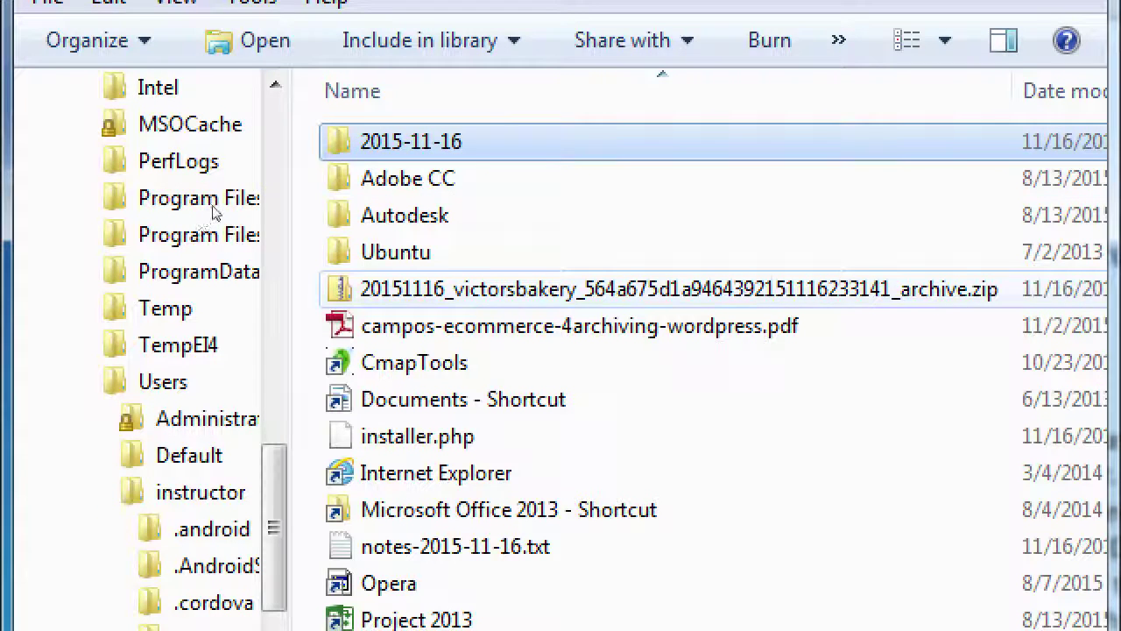
Move the victorsbakery archive zip and installer.php together into the 2015-11-16 folder
{"action": "left_click", "coordinate": [526, 289]}
{"action": "left_click", "coordinate": [417, 436], "text": "ctrl"}
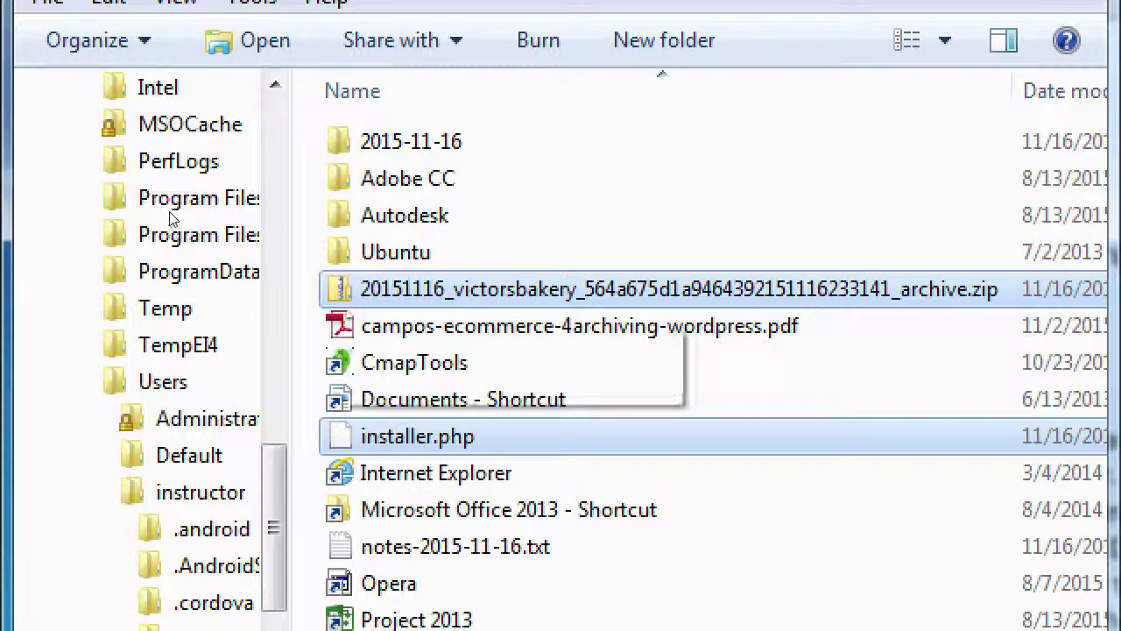
{"action": "left_click_drag", "start_coordinate": [394, 289], "coordinate": [355, 145]}
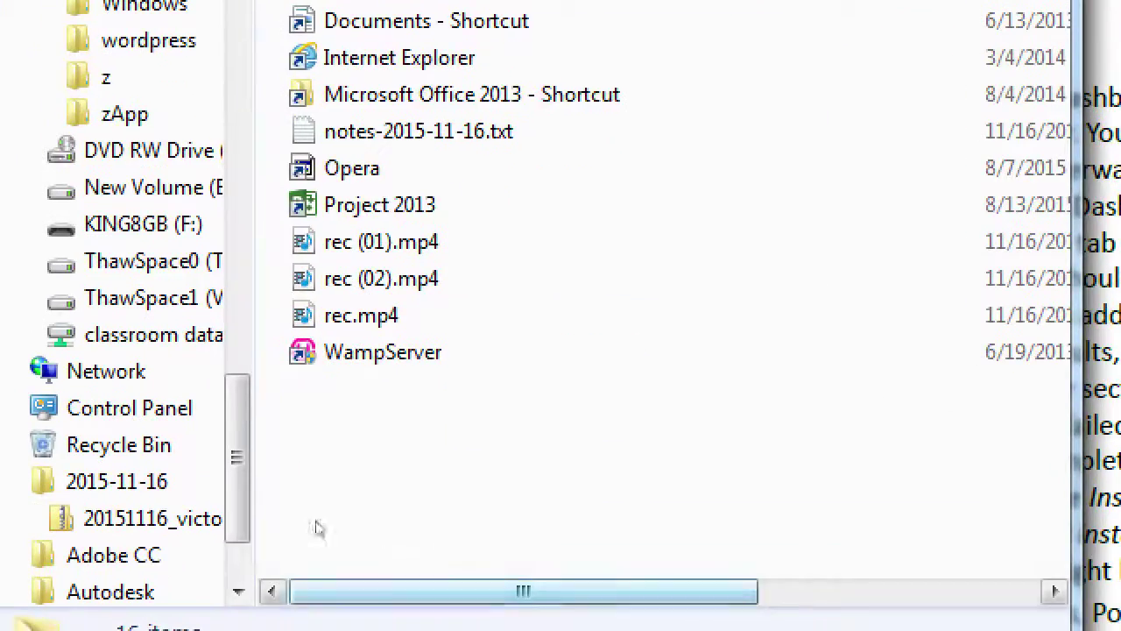
{"action": "key", "text": "shift+F10"}
{"action": "key", "text": "w"}
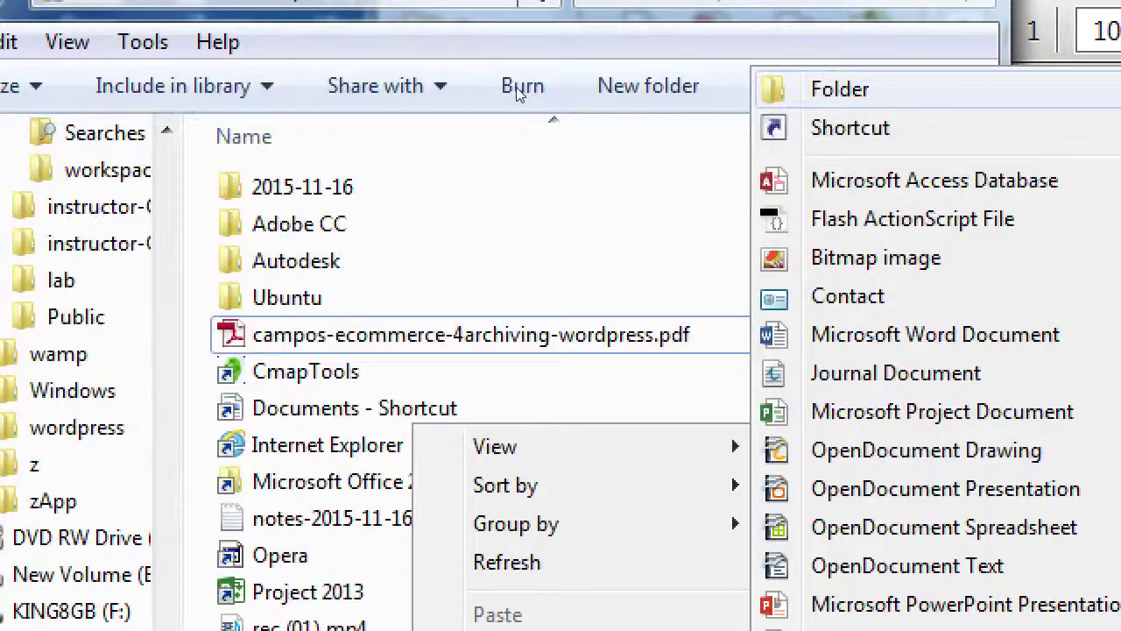
{"action": "key", "text": "Escape"}
{"action": "key", "text": "Escape"}
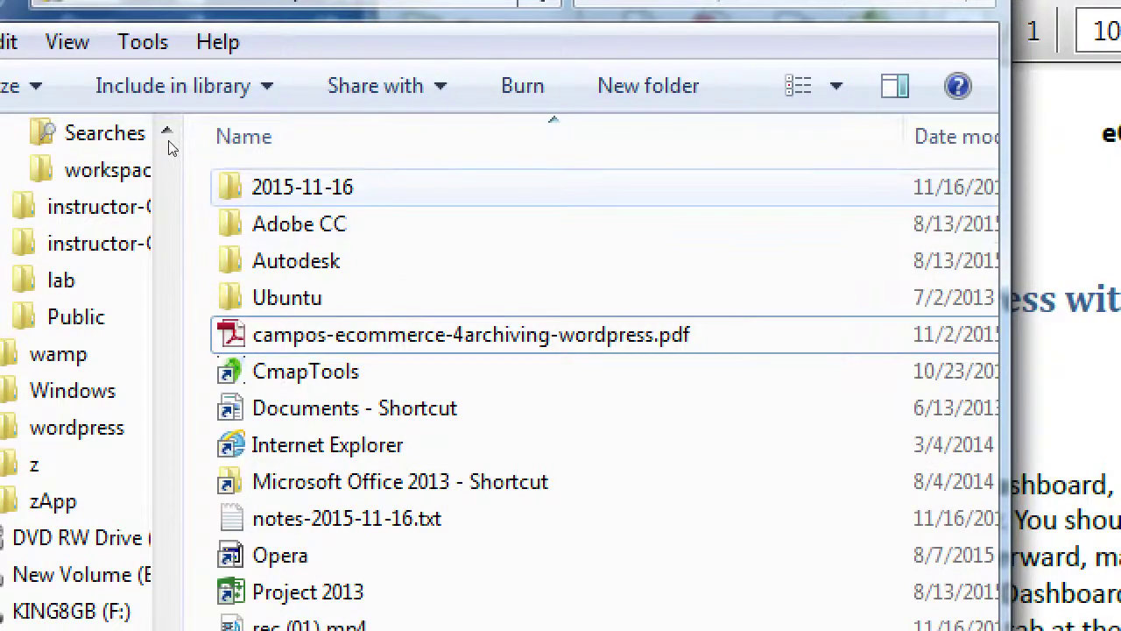
Open the "2015-11 1WP I (6304K)" folder on the KING8GB (F:) drive in a second window, placed beside the Desktop folder
{"action": "key", "text": "Home"}
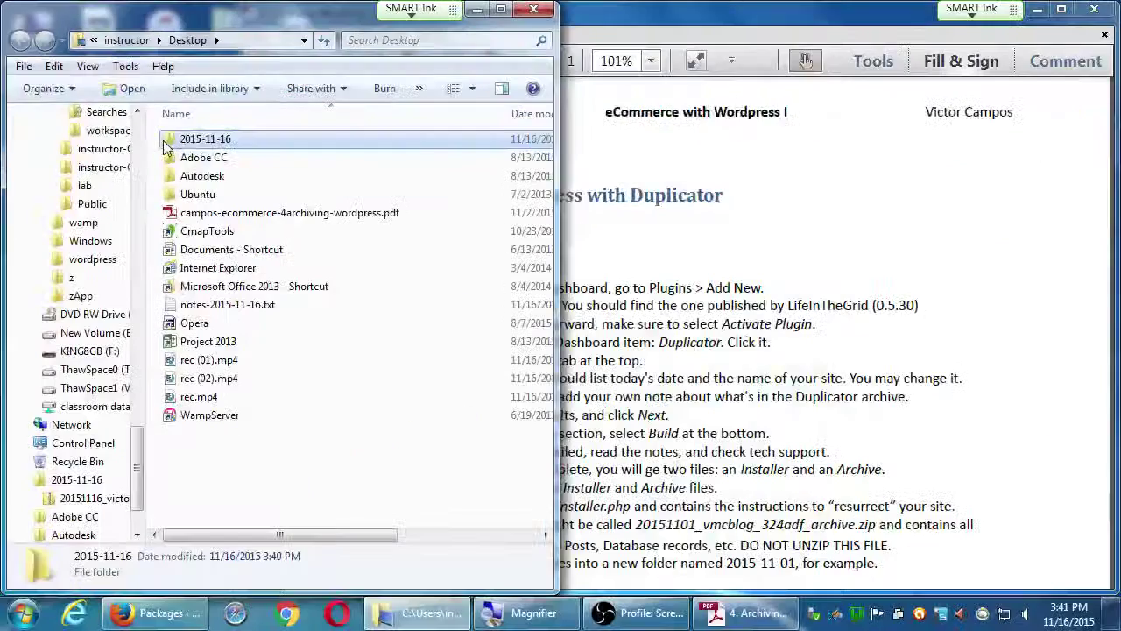
{"action": "key", "text": "super+e"}
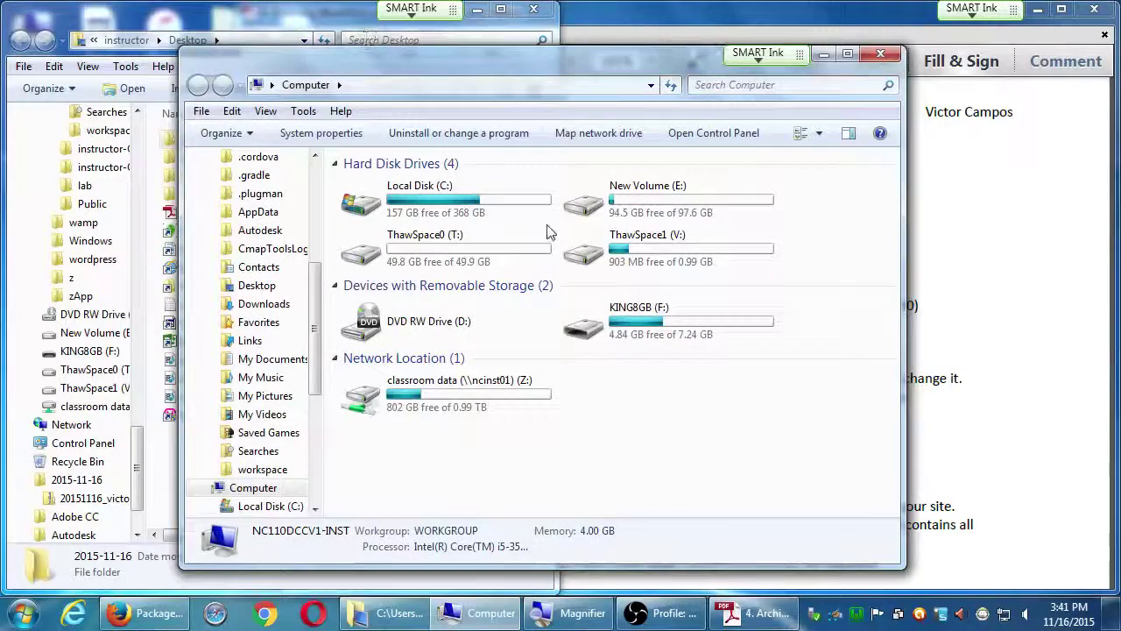
{"action": "double_click", "coordinate": [582, 326]}
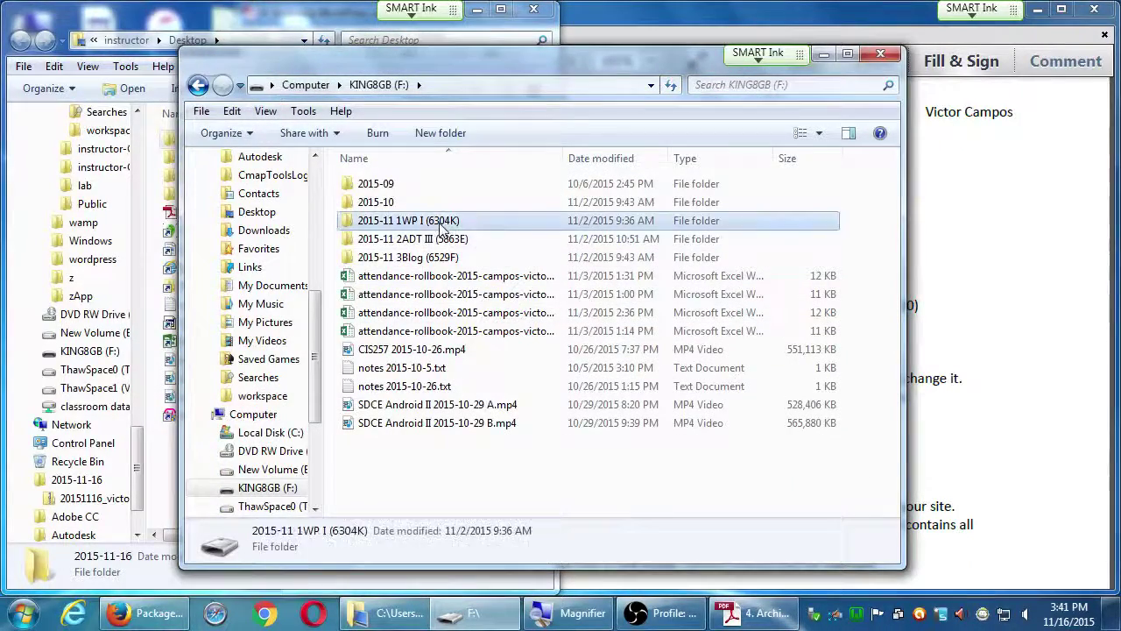
{"action": "double_click", "coordinate": [440, 229]}
{"action": "left_click_drag", "start_coordinate": [438, 59], "coordinate": [758, 41]}
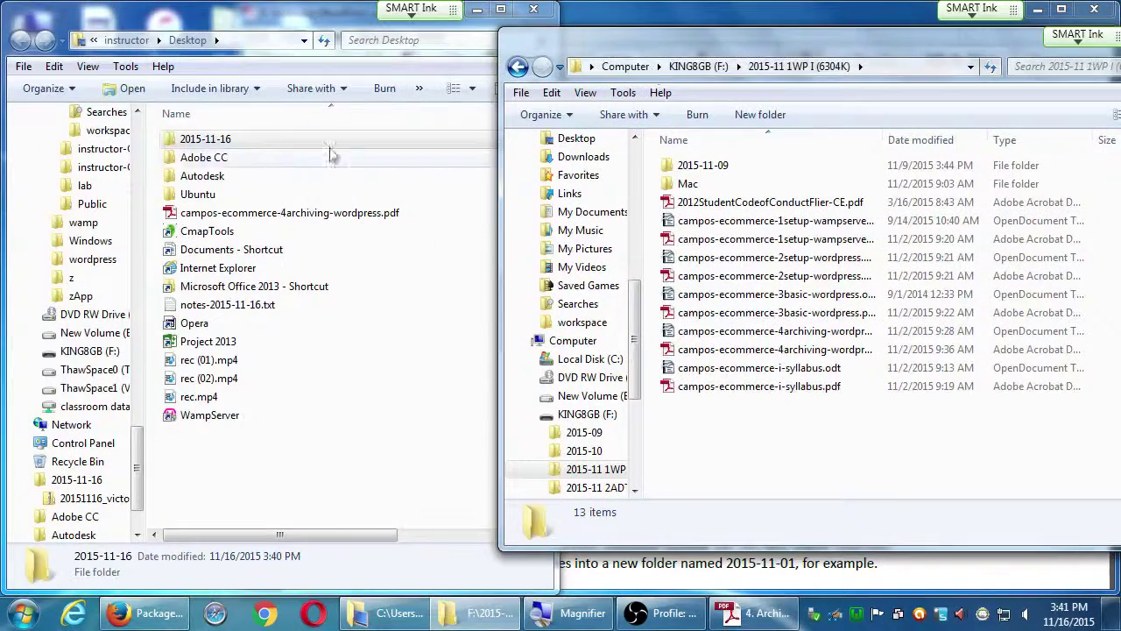
Copy the 2015-11-16 folder from the Desktop into the drive's "2015-11 1WP I (6304K)" folder and select the copy there
{"action": "left_click", "coordinate": [171, 147]}
{"action": "left_click_drag", "start_coordinate": [171, 147], "coordinate": [763, 450]}
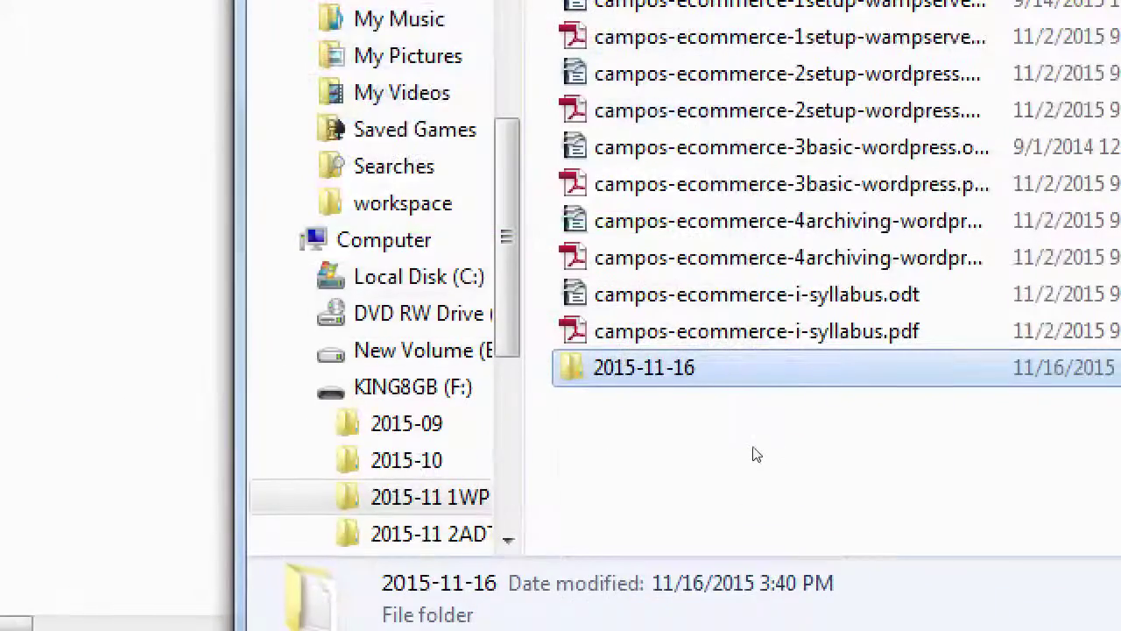
{"action": "left_click", "coordinate": [756, 454]}
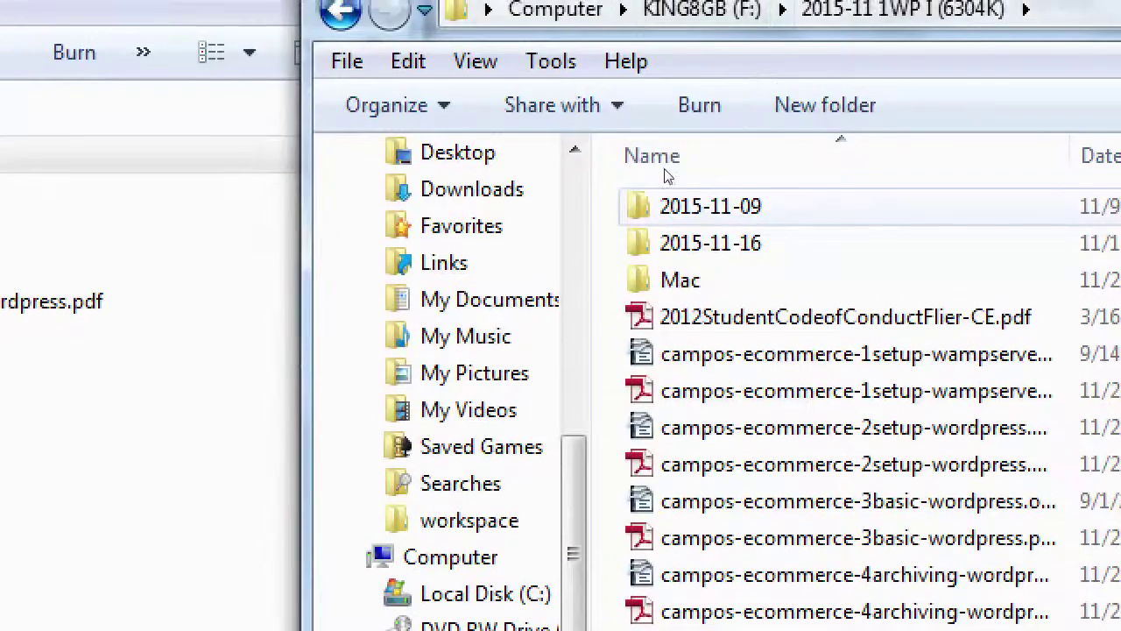
{"action": "key", "text": "Down"}
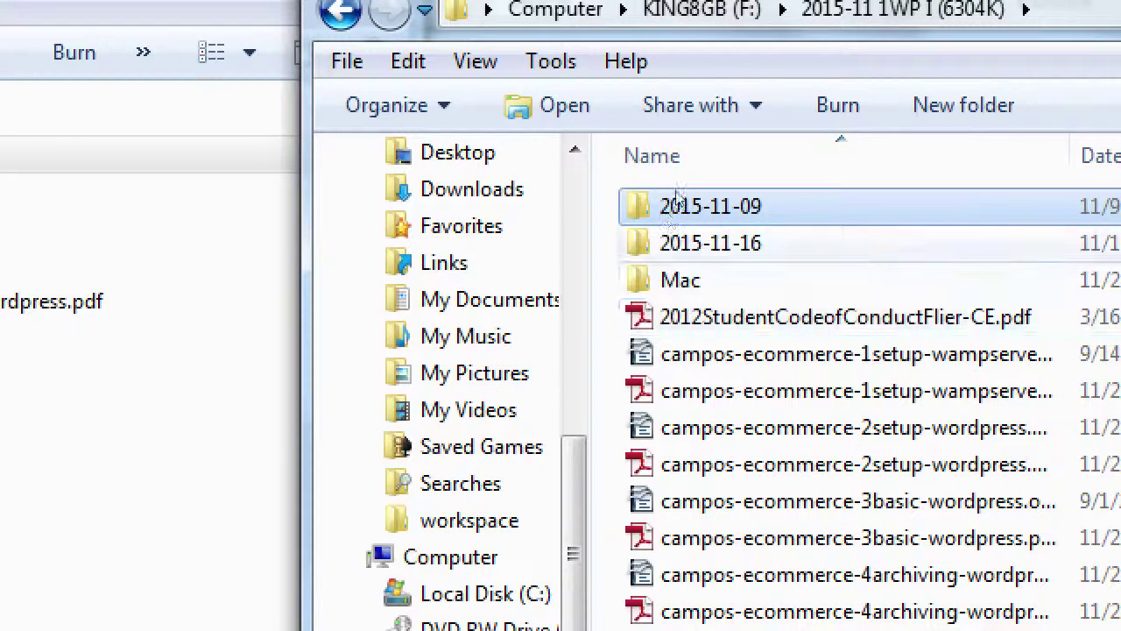
{"action": "key", "text": "Down"}
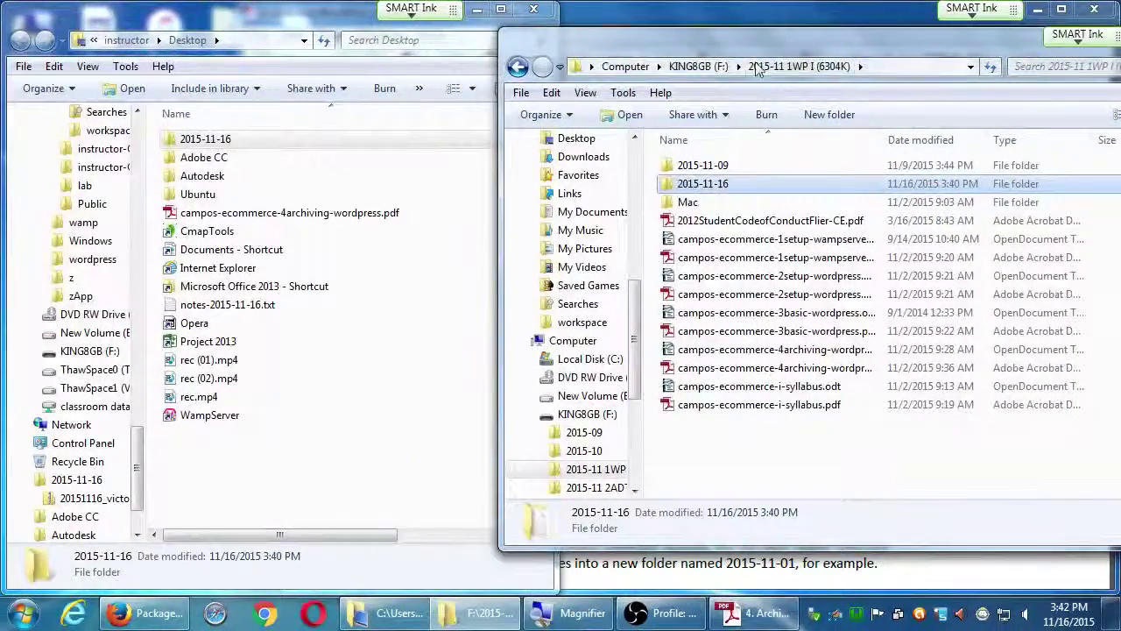
{"action": "left_click_drag", "start_coordinate": [771, 52], "coordinate": [406, 63]}
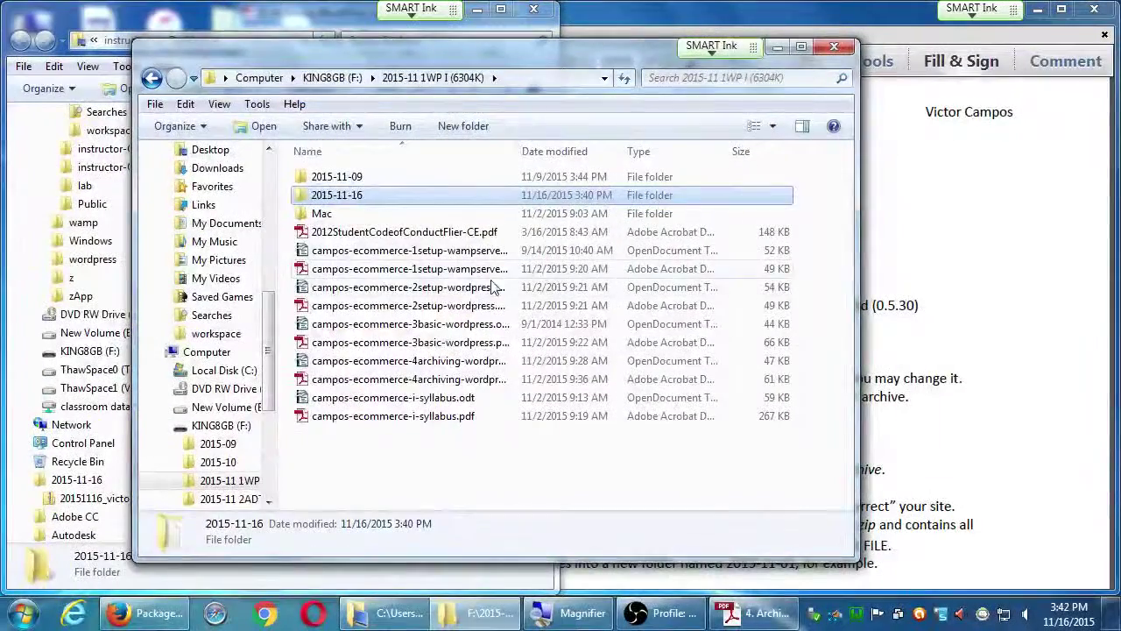
Close the PDF archiving guide and switch to Firefox with the completed Duplicator package page
{"action": "left_click", "coordinate": [941, 206]}
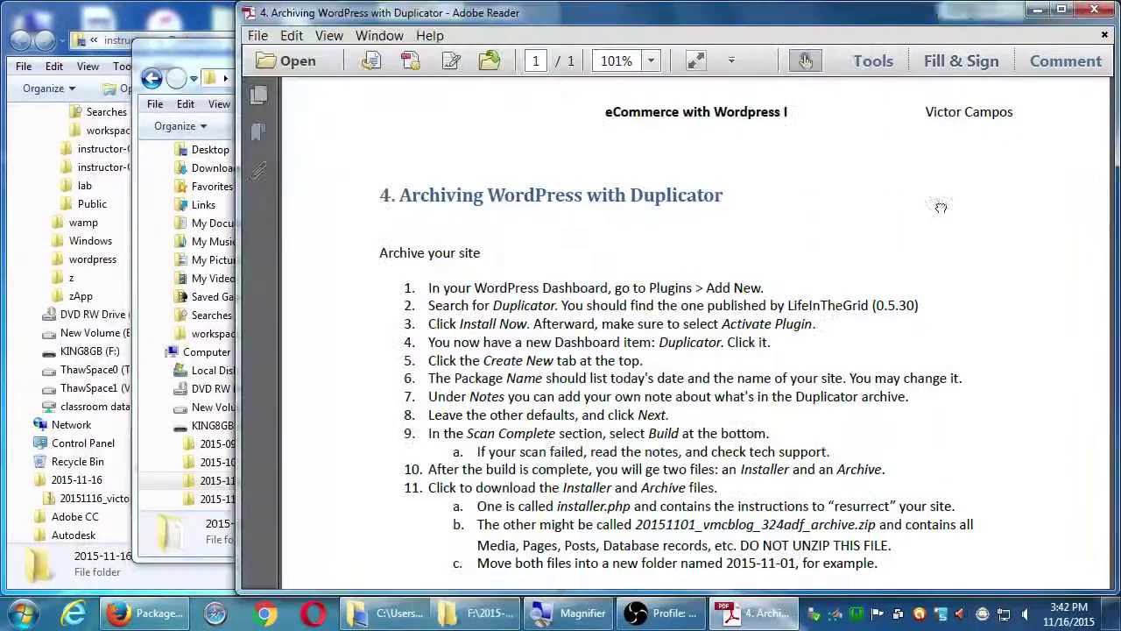
{"action": "left_click", "coordinate": [1094, 9]}
{"action": "left_click", "coordinate": [162, 613]}
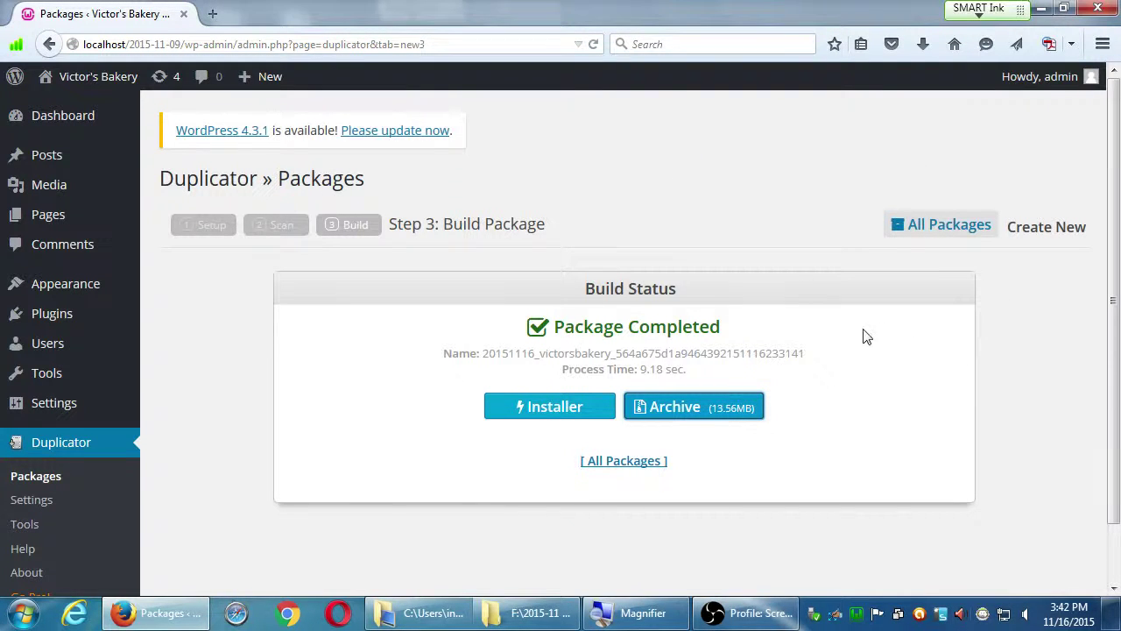
{"action": "left_click", "coordinate": [1034, 157]}
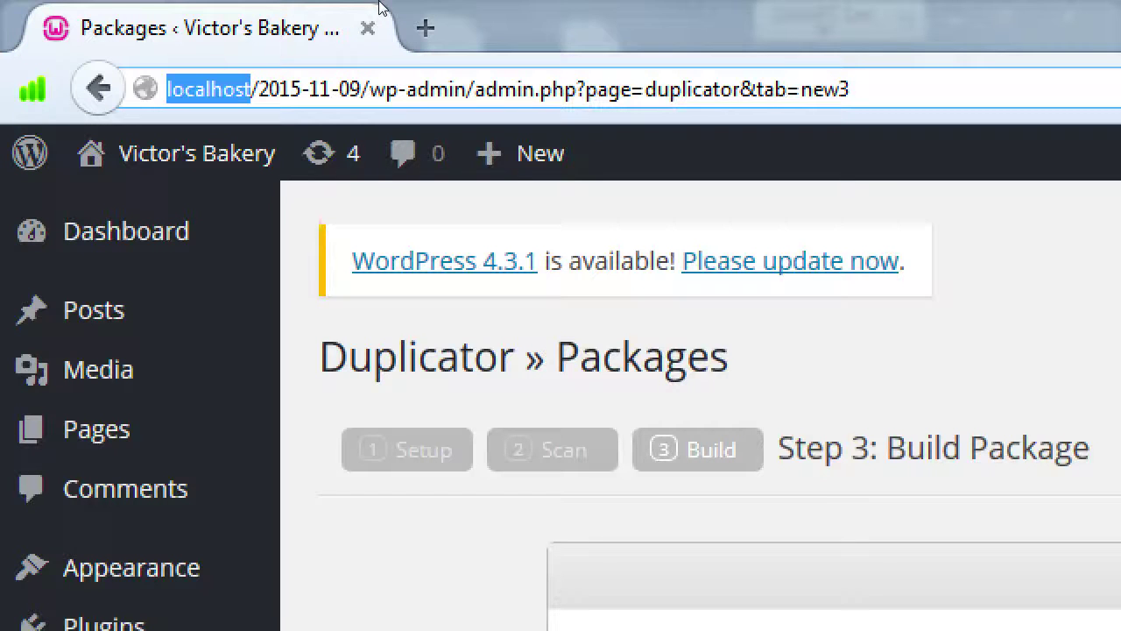
Replace the Duplicator page's address with victorsbakery.com as an example domain, without loading it
{"action": "key", "text": "ctrl+a"}
{"action": "type", "text": "v"}
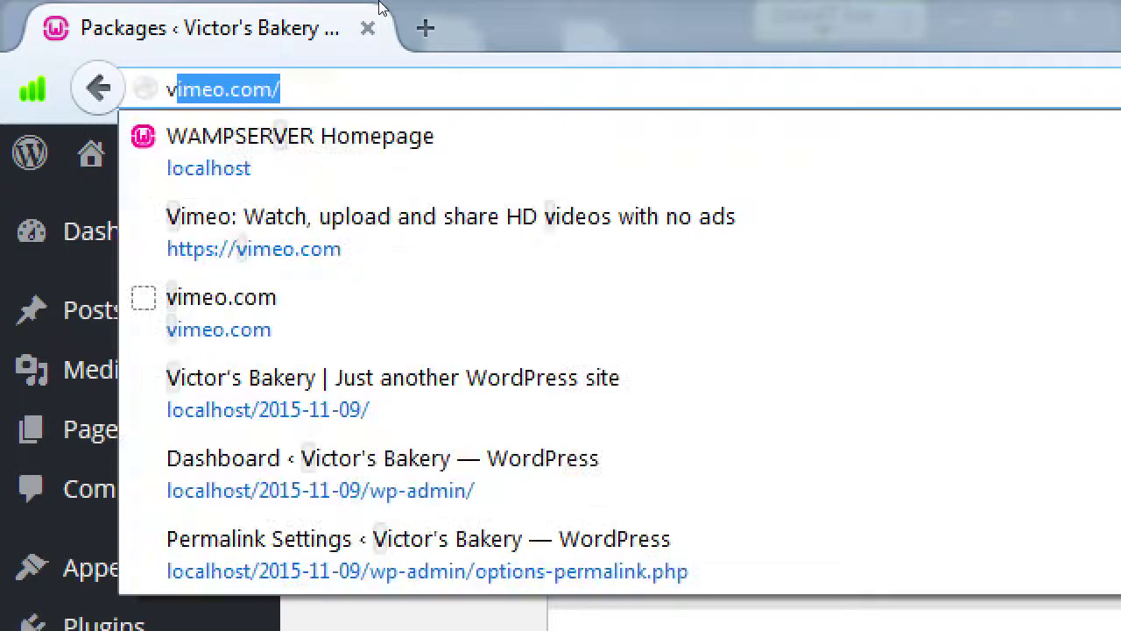
{"action": "type", "text": "ictorsbaker"}
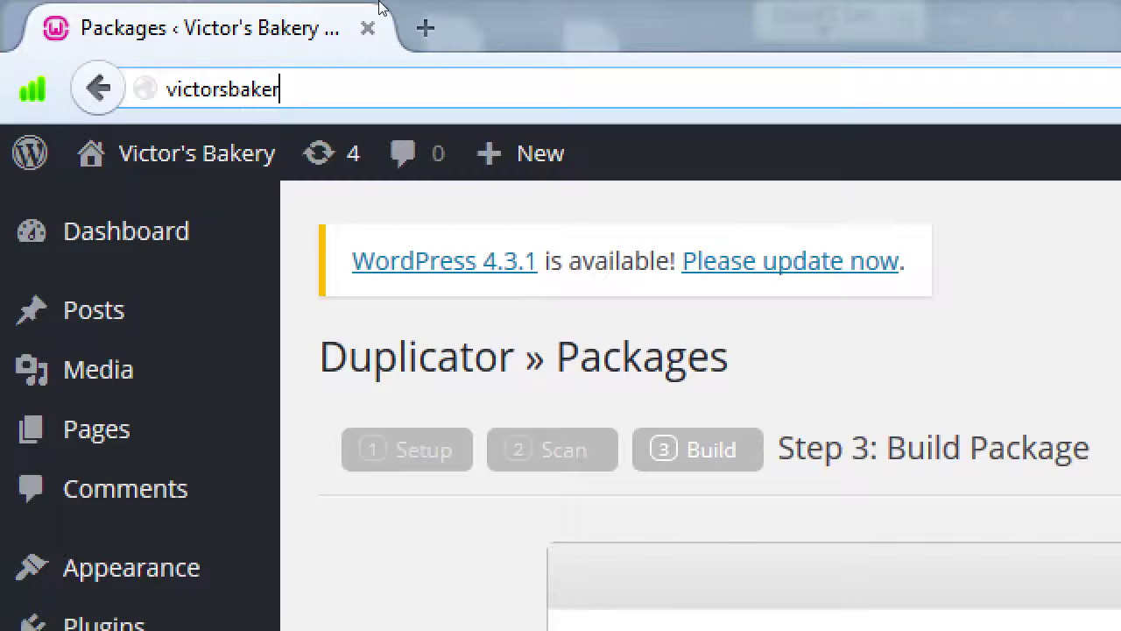
{"action": "type", "text": "y.com"}
Replace the example domain in the address with localhost/victorsbakery, without loading it
{"action": "key", "text": "ctrl+a"}
{"action": "type", "text": "localhost/"}
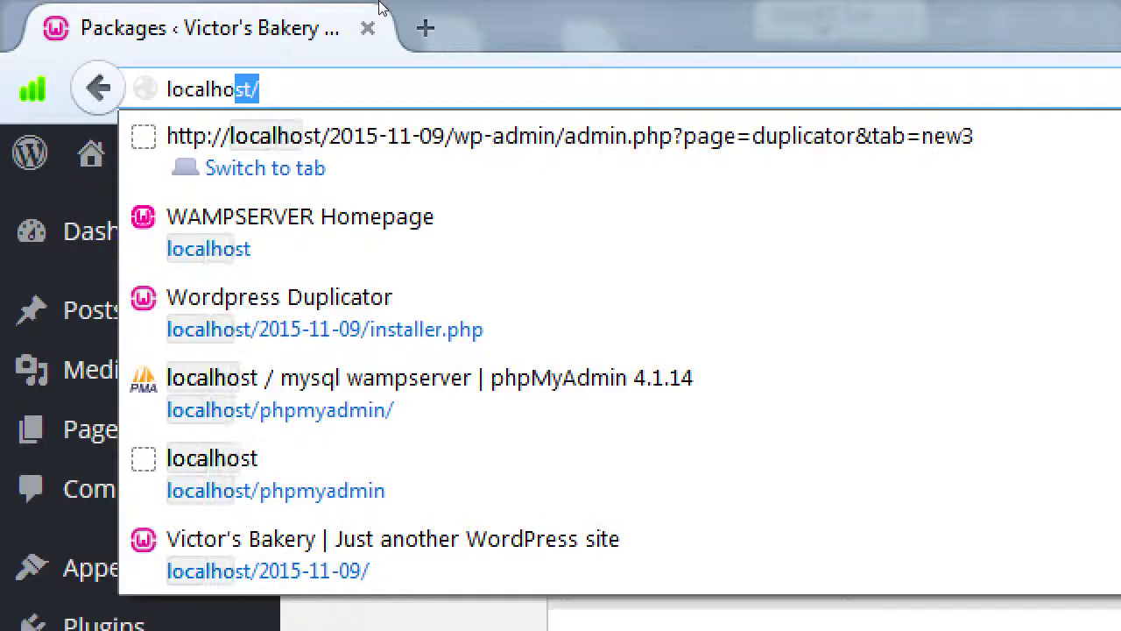
{"action": "type", "text": "victorsbka"}
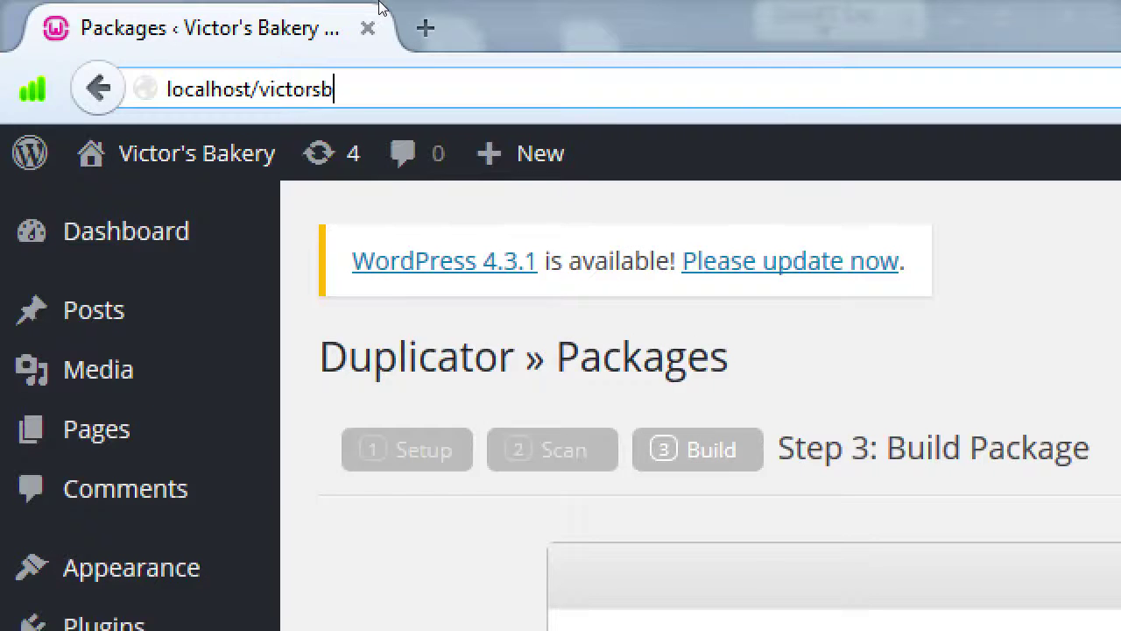
{"action": "key", "text": "BackSpace"}
{"action": "key", "text": "BackSpace"}
{"action": "type", "text": "akery"}
Change the localhost address to the domain victorsbakery.com, without loading it
{"action": "key", "text": "ctrl+a"}
{"action": "type", "text": "victory"}
{"action": "key", "text": "BackSpace"}
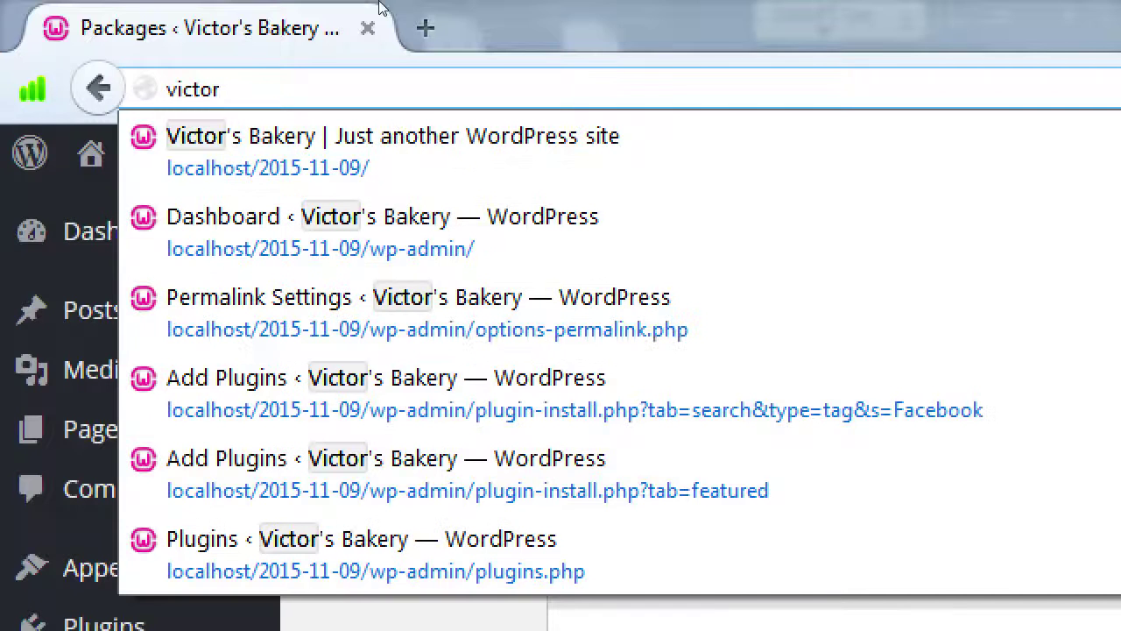
{"action": "type", "text": "sbakery.com"}
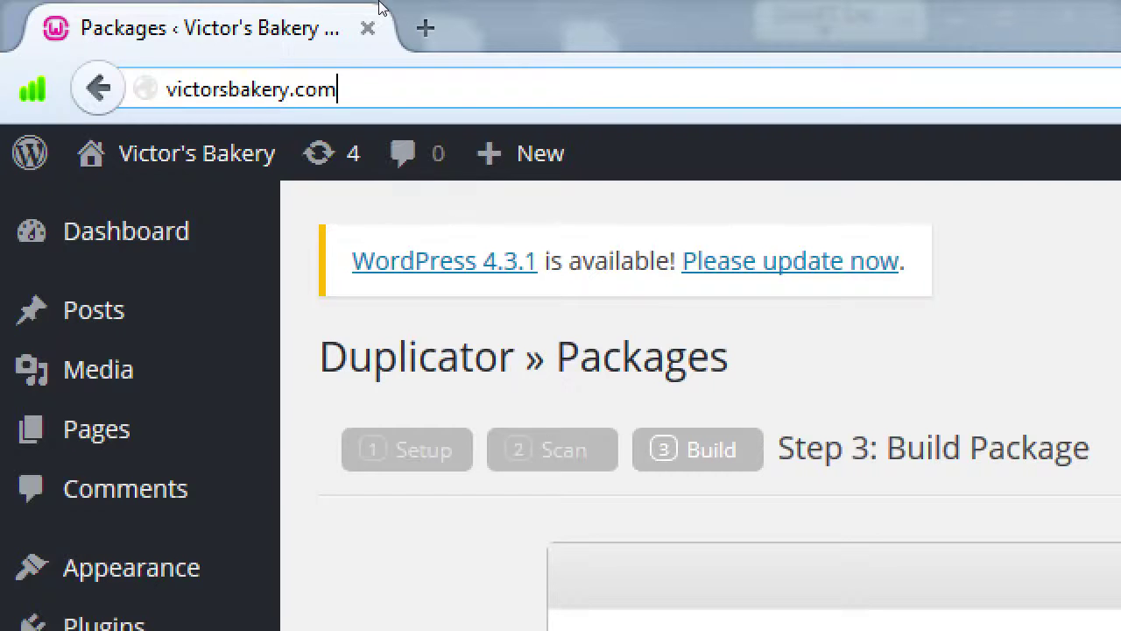
Replace the example domain in the address with godaddy.com and load the GoDaddy site
{"action": "key", "text": "ctrl+a"}
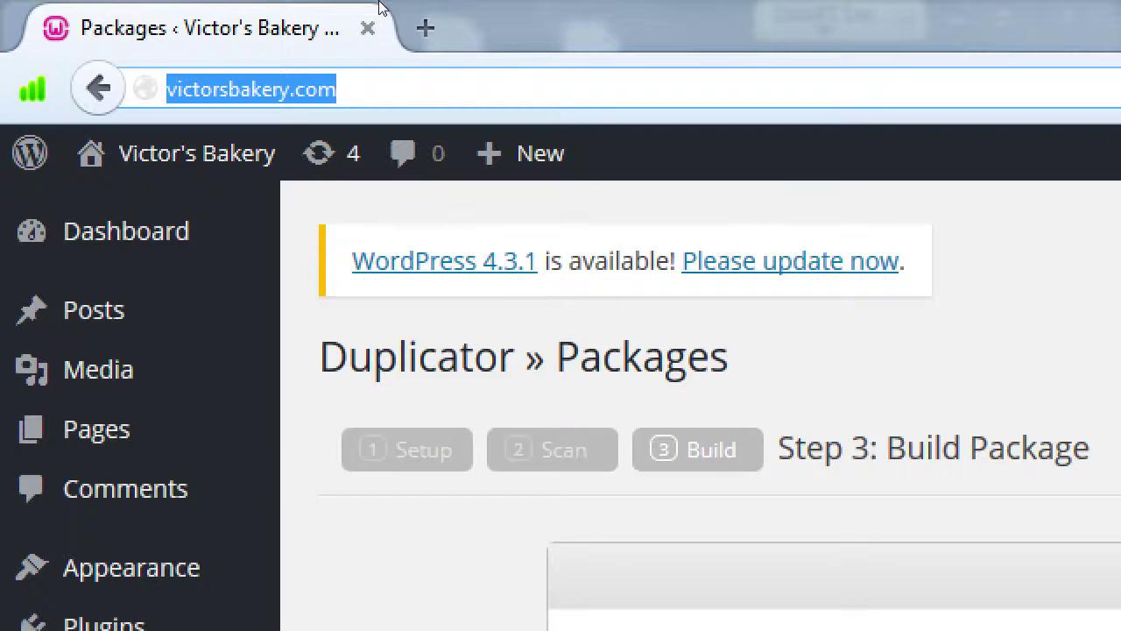
{"action": "type", "text": "god"}
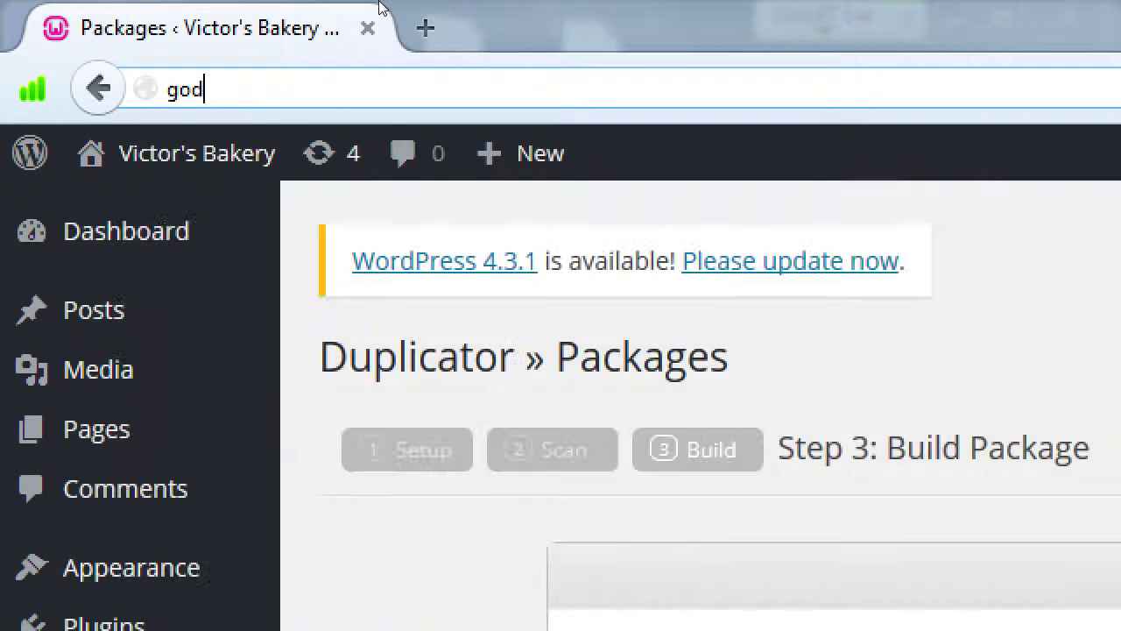
{"action": "type", "text": "addy.com"}
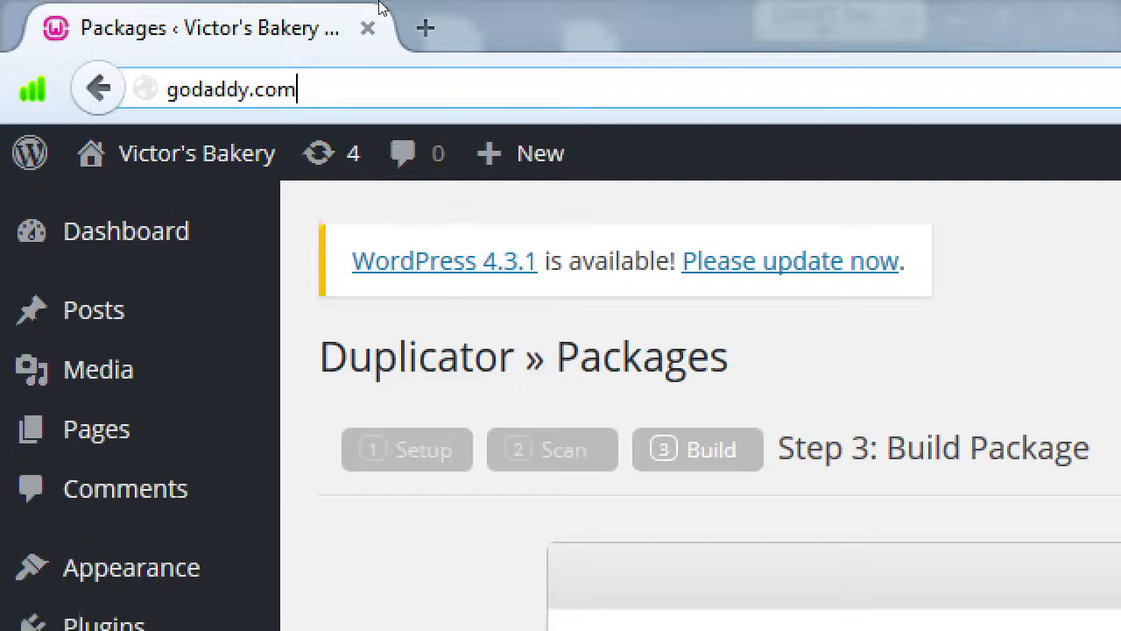
{"action": "key", "text": "Return"}
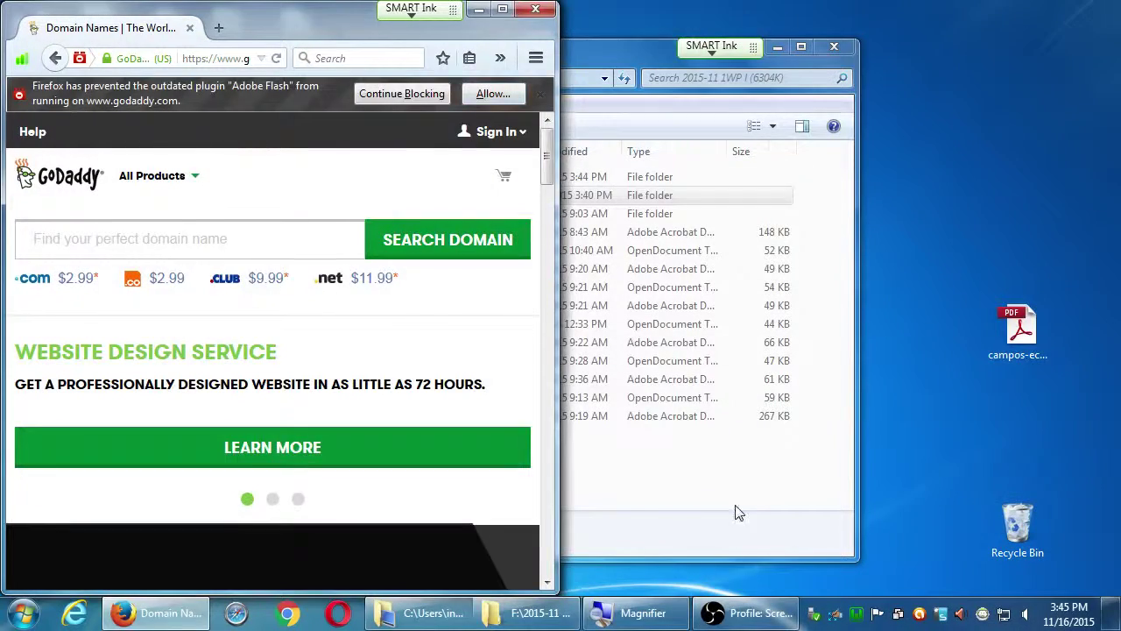
Clear the file windows off the desktop and open notes-2015-11-16.txt in Notepad, docked to the right half of the screen
{"action": "left_click", "coordinate": [712, 495]}
{"action": "left_click", "coordinate": [777, 47]}
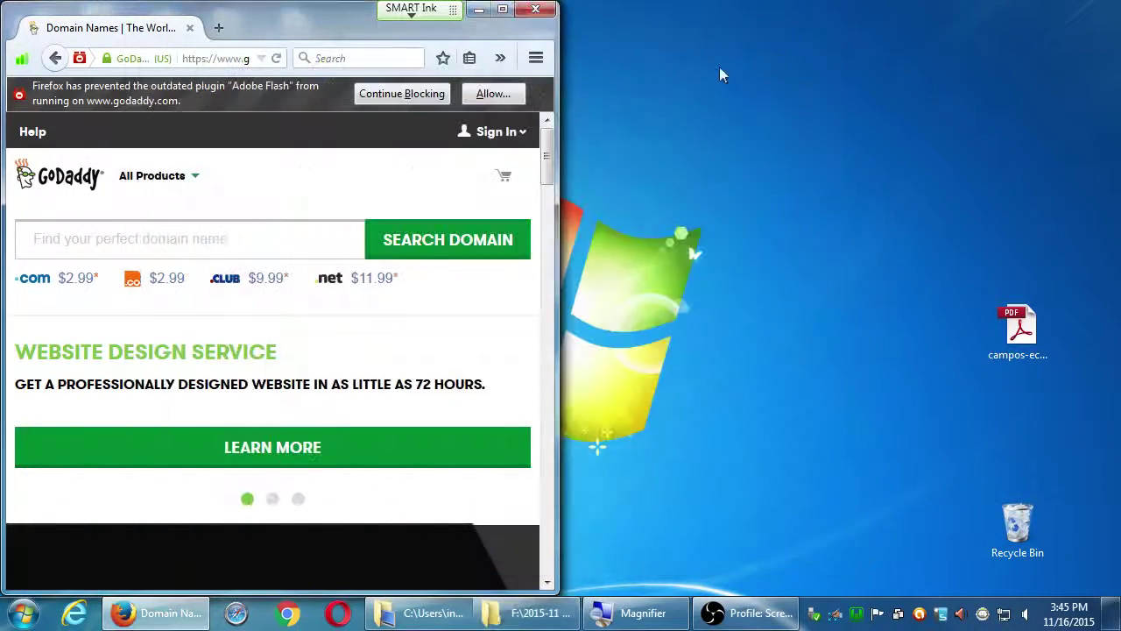
{"action": "left_click_drag", "start_coordinate": [329, 25], "coordinate": [925, 240]}
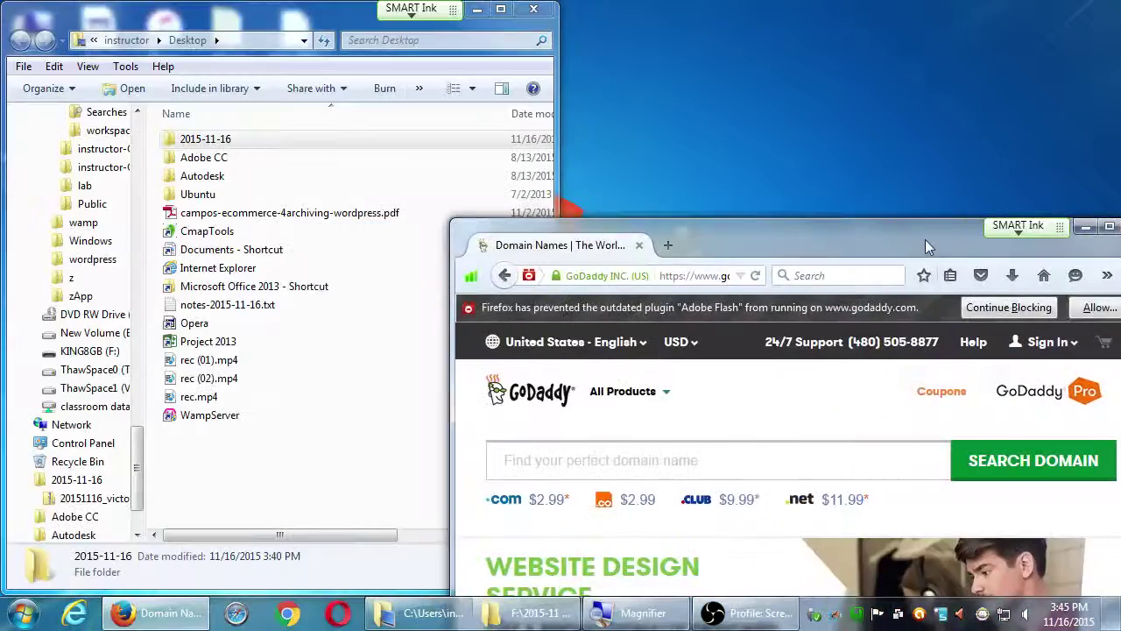
{"action": "left_click", "coordinate": [534, 8]}
{"action": "double_click", "coordinate": [291, 36]}
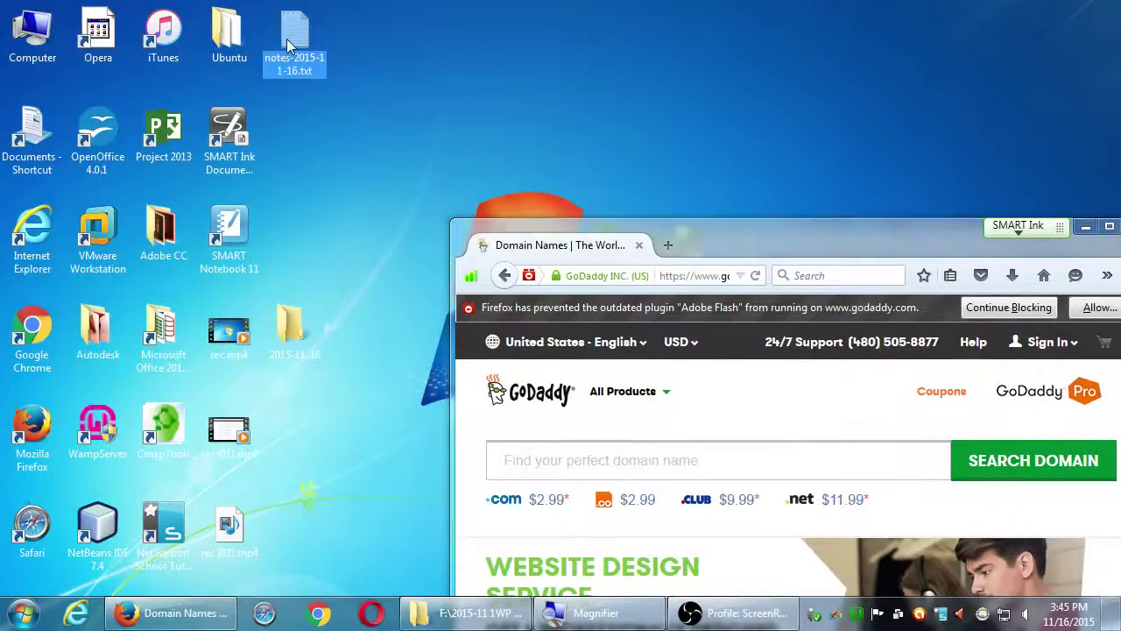
{"action": "key", "text": "super+Right"}
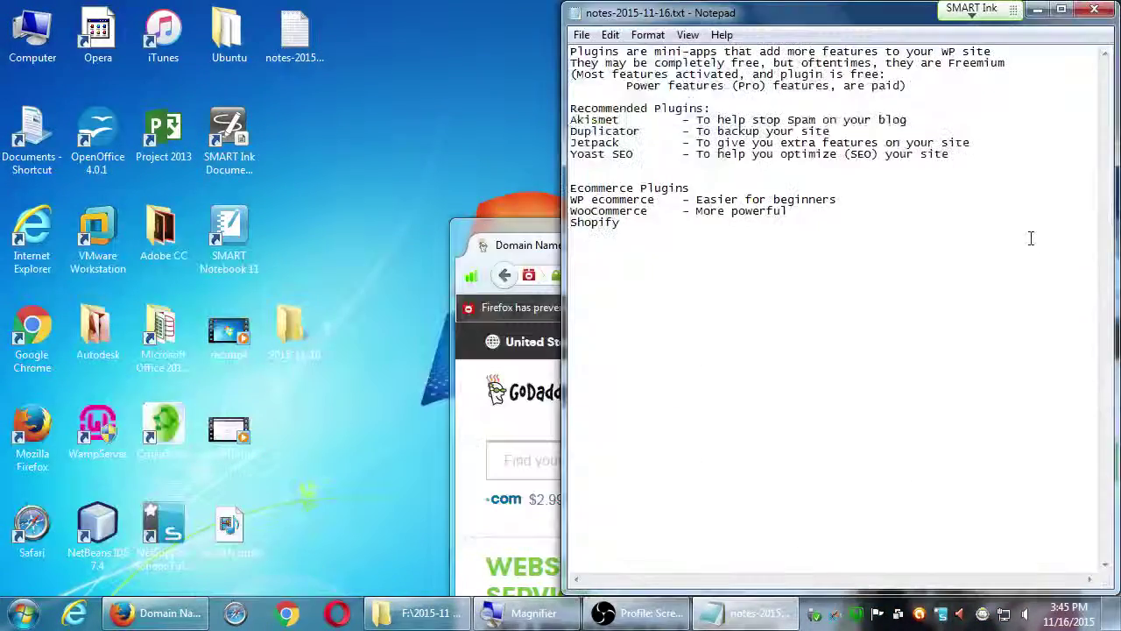
Add the heading "Notes on Service Providers:" with the line "Big names:" below it at the end of the notes
{"action": "key", "text": "ctrl+End"}
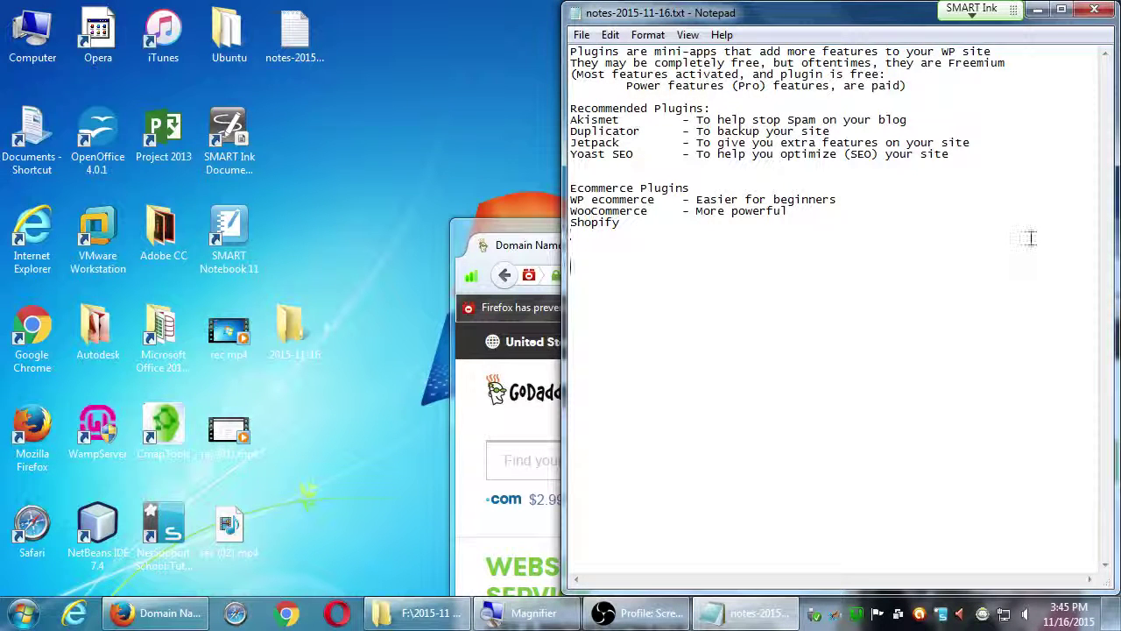
{"action": "type", "text": "Notes on Serc"}
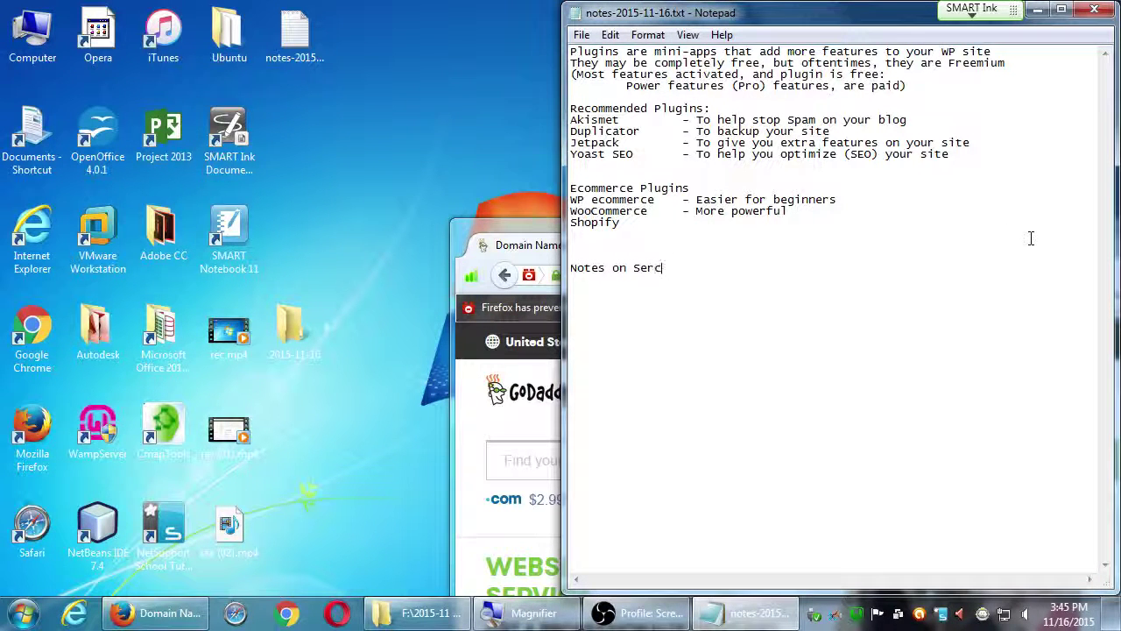
{"action": "key", "text": "BackSpace"}
{"action": "type", "text": "vice Providers:"}
{"action": "key", "text": "super+plus"}
{"action": "key", "text": "Return"}
{"action": "type", "text": "Big names:"}
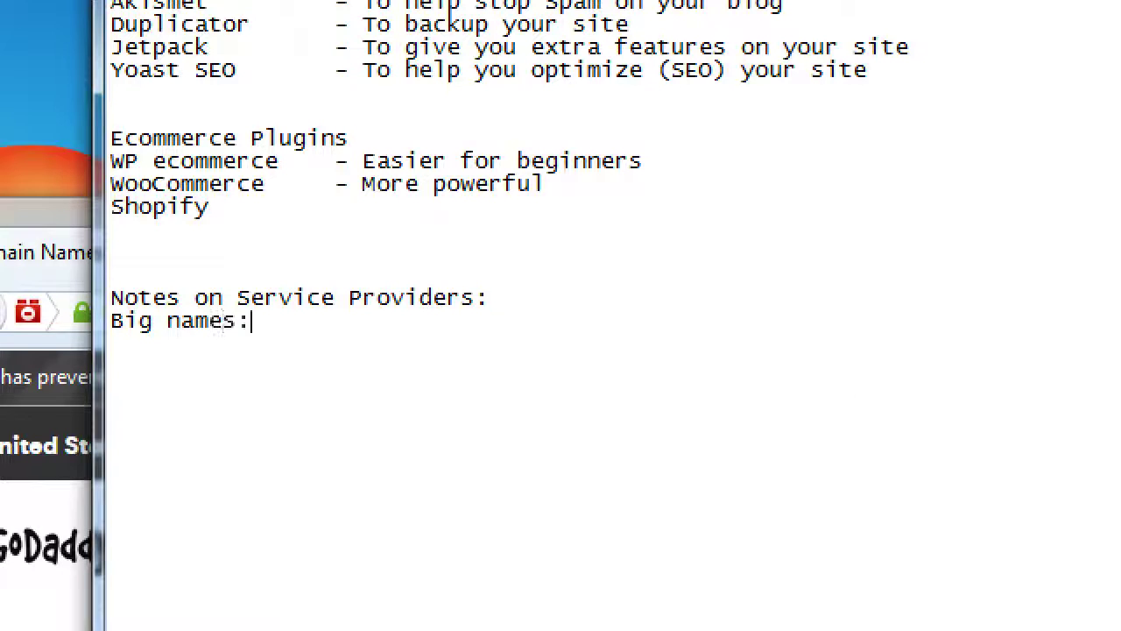
List GoDaddy.com, Bluehost.com, Hostmonster.com and Hostgator.com on separate lines under "Big names:" and briefly highlight the four entries
{"action": "key", "text": "Return"}
{"action": "type", "text": "GoDaddy.com"}
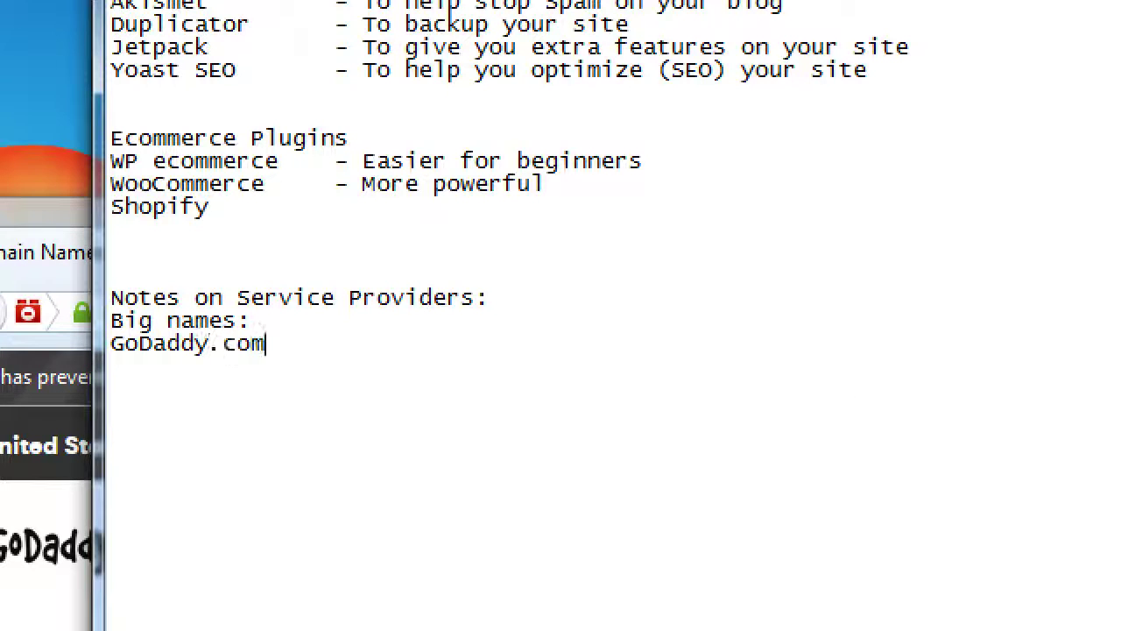
{"action": "key", "text": "Return"}
{"action": "type", "text": "Bluehost.com"}
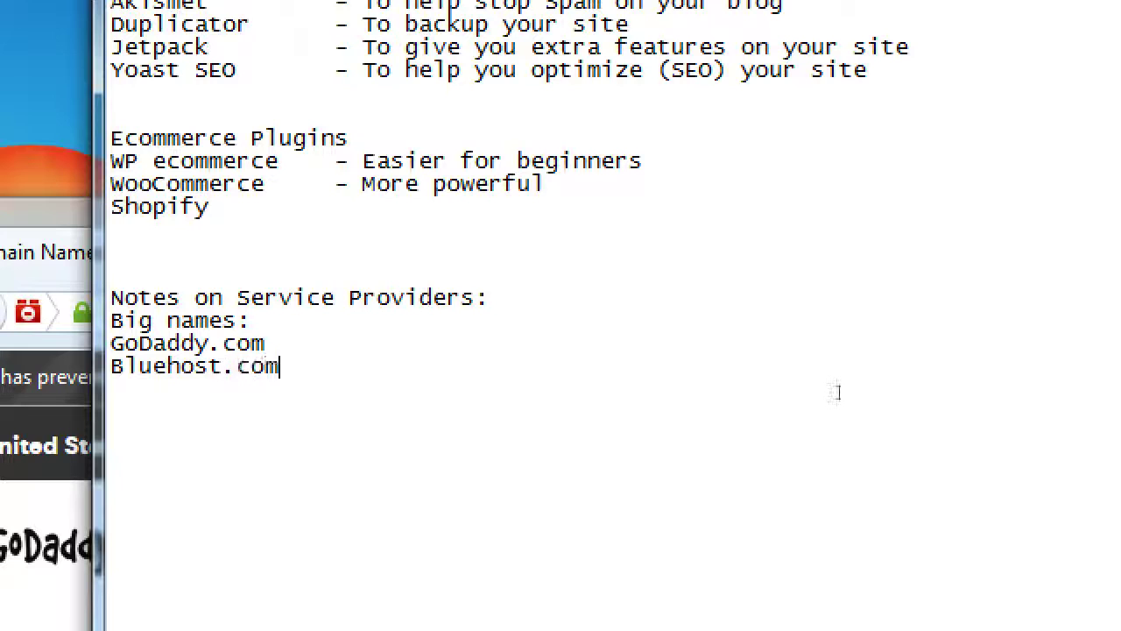
{"action": "key", "text": "Return"}
{"action": "type", "text": "Hostmonstr"}
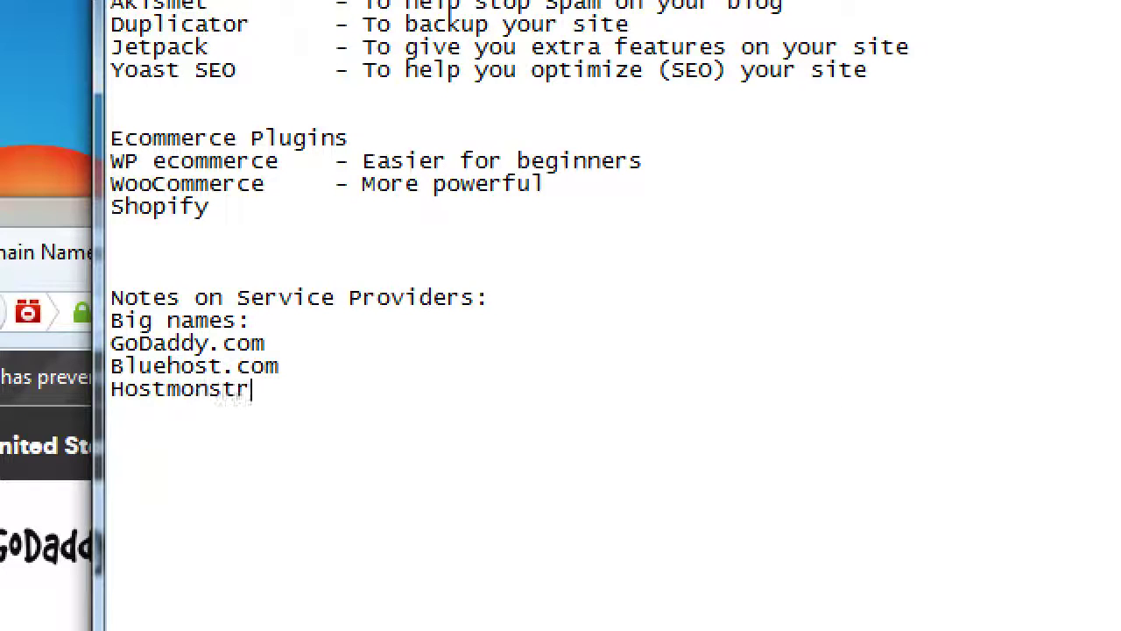
{"action": "key", "text": "BackSpace"}
{"action": "type", "text": "er.com"}
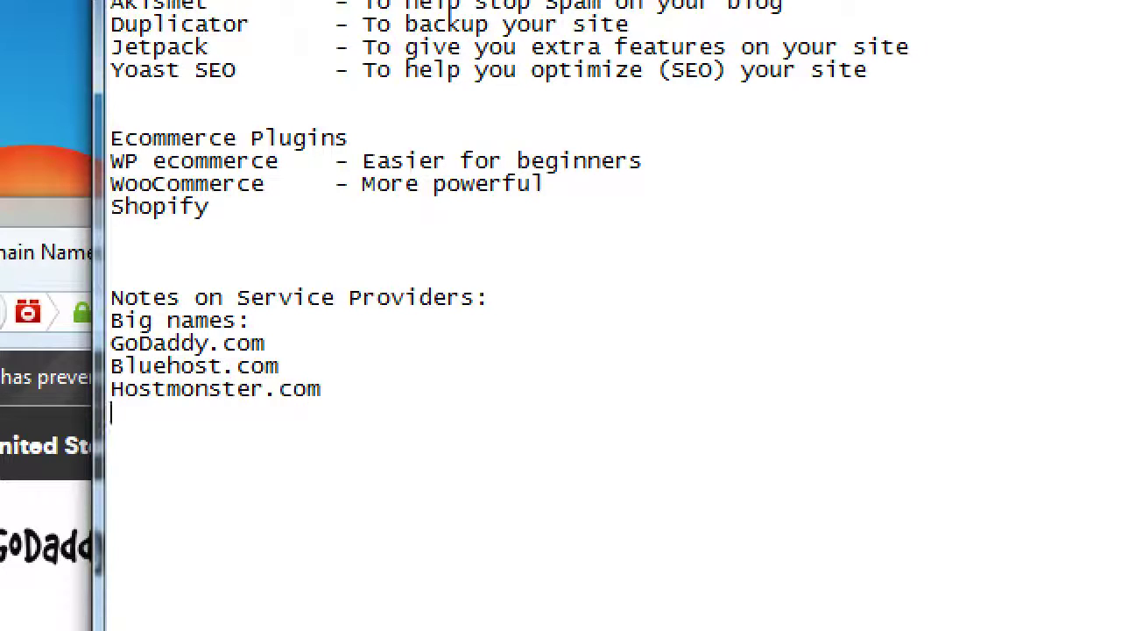
{"action": "key", "text": "Return"}
{"action": "type", "text": "Hostga"}
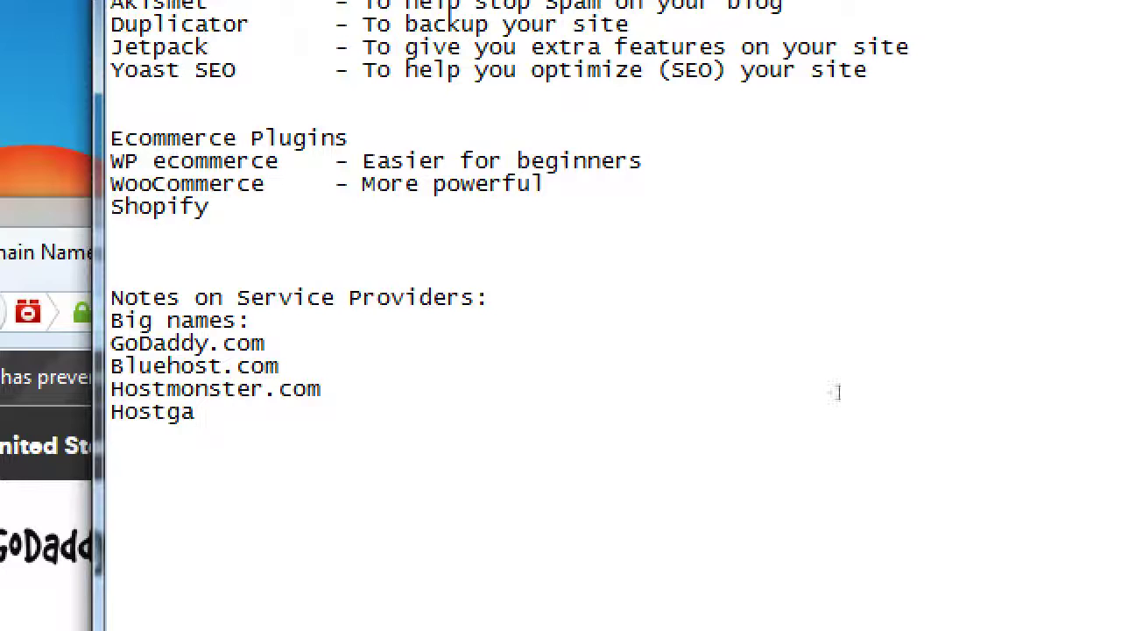
{"action": "type", "text": "tor.com"}
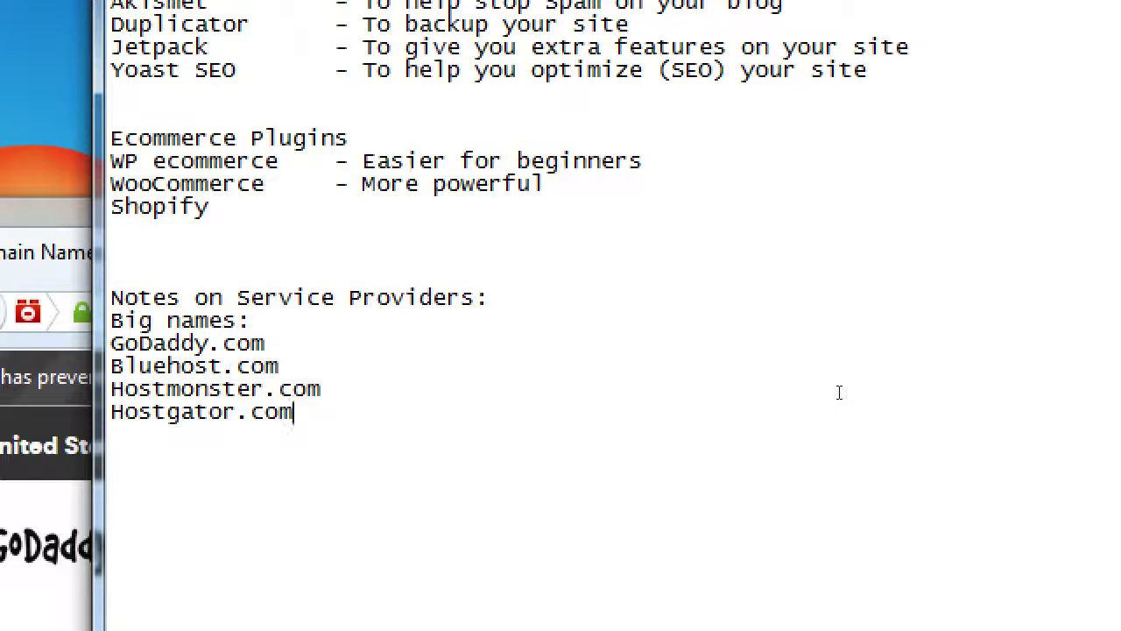
{"action": "key", "text": "shift+Home"}
{"action": "key", "text": "shift+Up"}
{"action": "key", "text": "shift+Up"}
{"action": "key", "text": "shift+Up"}
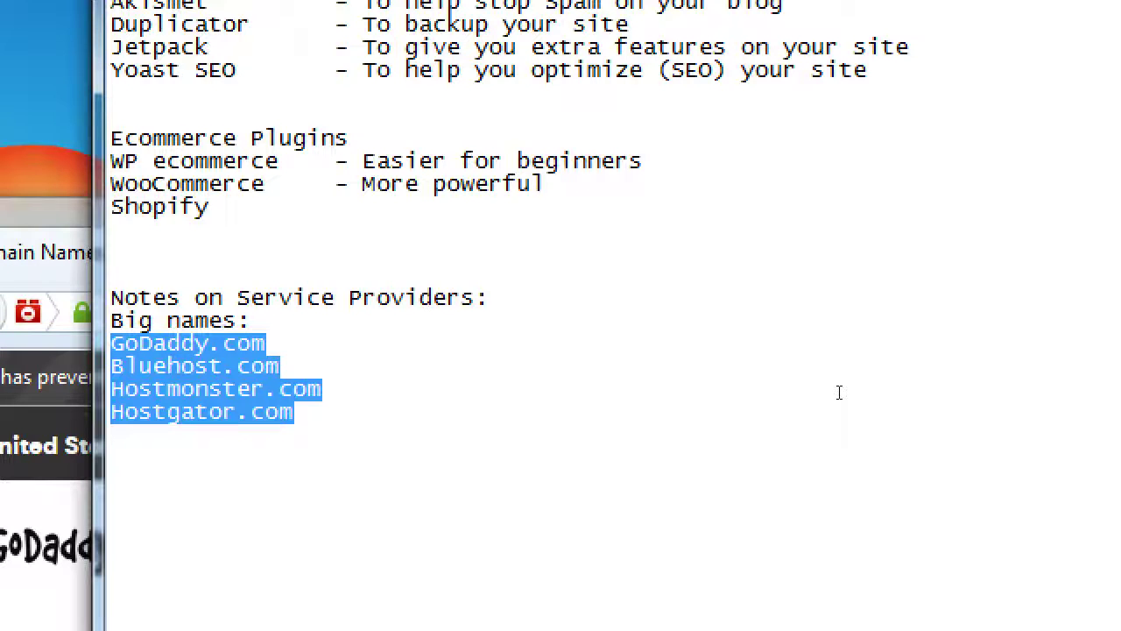
{"action": "key", "text": "Right"}
Add a section "What you need from them are" after the provider list, with the lines "Domain Name" and "Hosting"
{"action": "key", "text": "Return"}
{"action": "key", "text": "Return"}
{"action": "key", "text": "Return"}
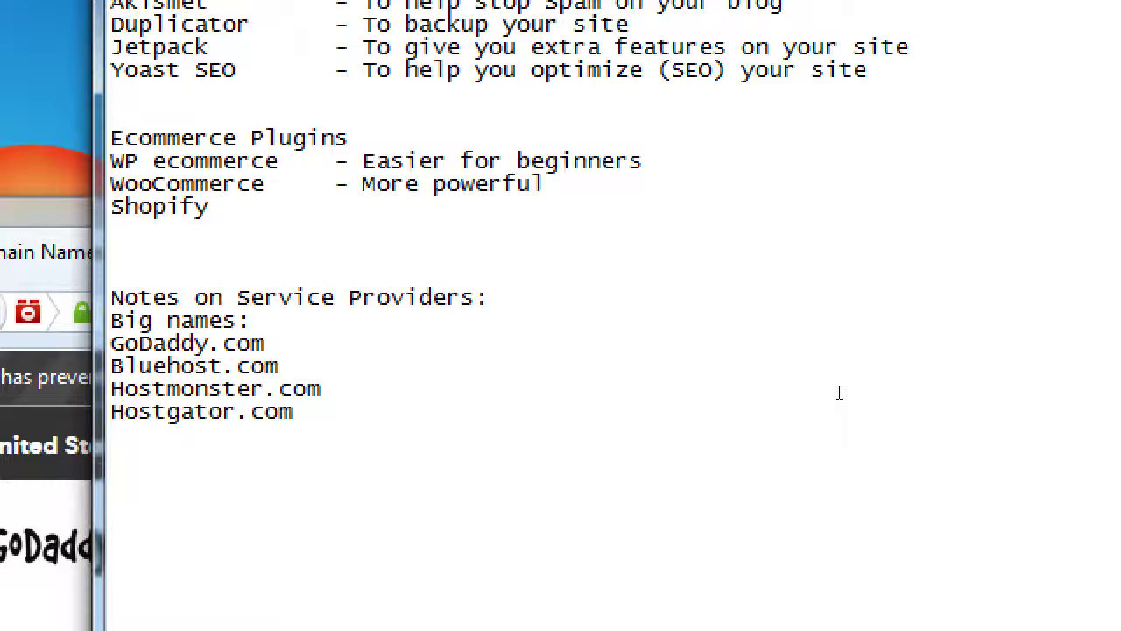
{"action": "type", "text": "What you need fr"}
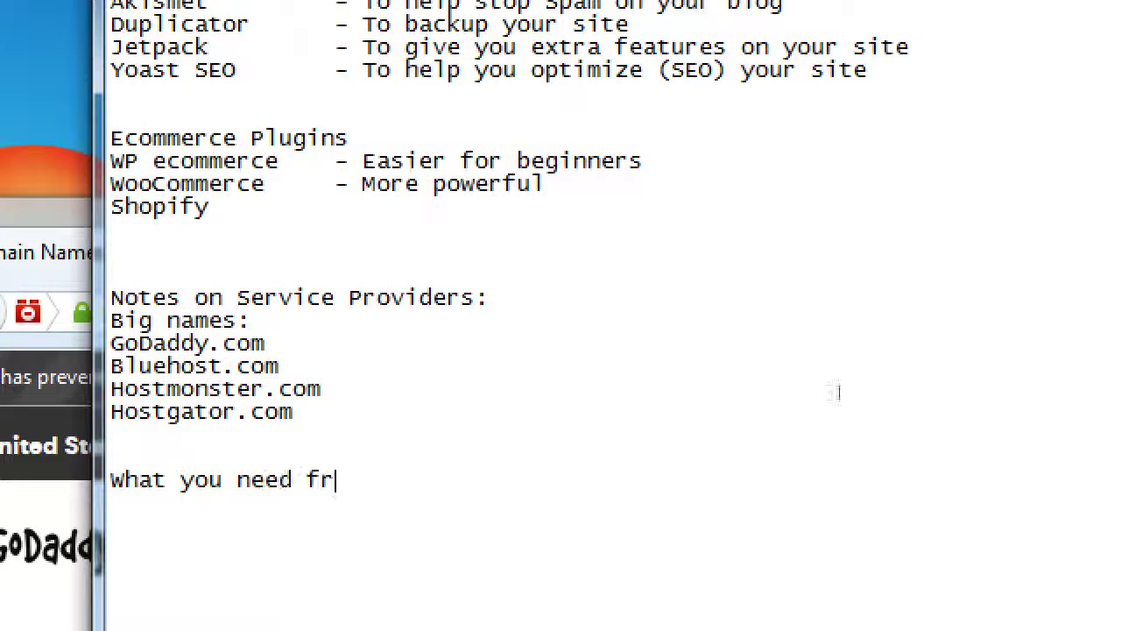
{"action": "type", "text": "om them are"}
{"action": "key", "text": "Return"}
{"action": "type", "text": "Domain Name"}
{"action": "key", "text": "Return"}
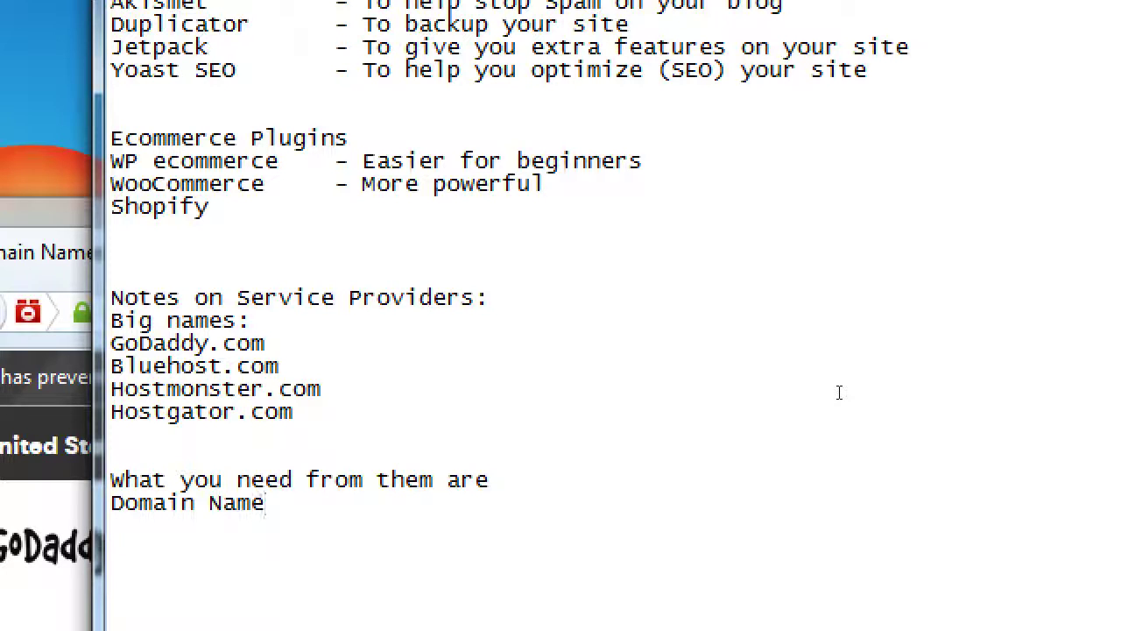
{"action": "type", "text": "Hosting"}
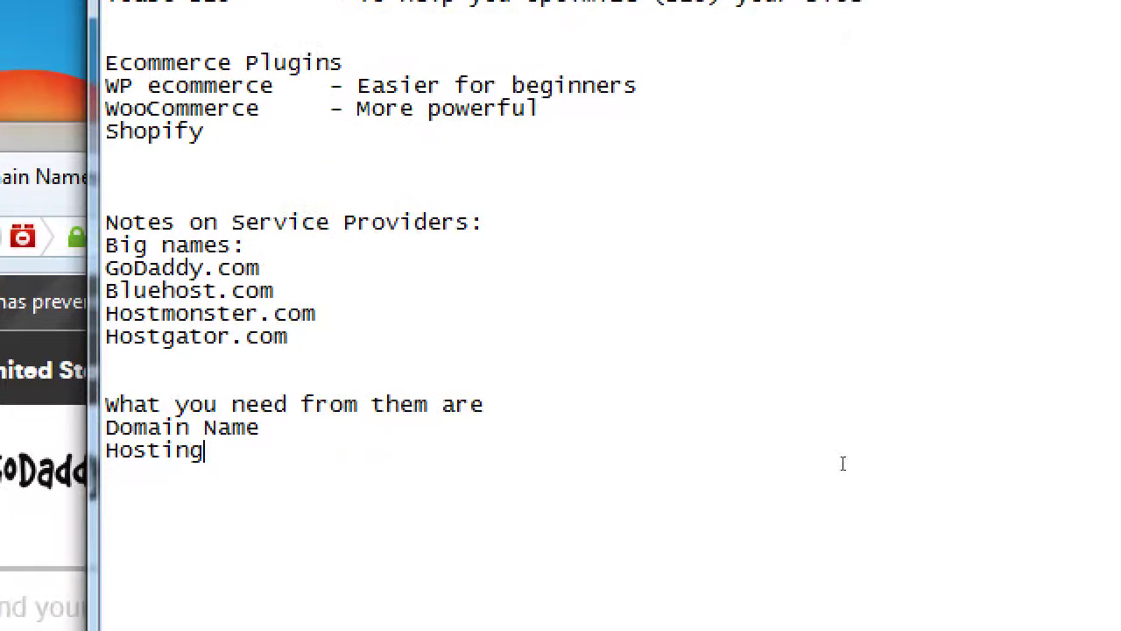
Annotate the Domain Name line with "- URL (web address)" and the example victor.com
{"action": "key", "text": "Up"}
{"action": "key", "text": "End"}
{"action": "key", "text": "Tab"}
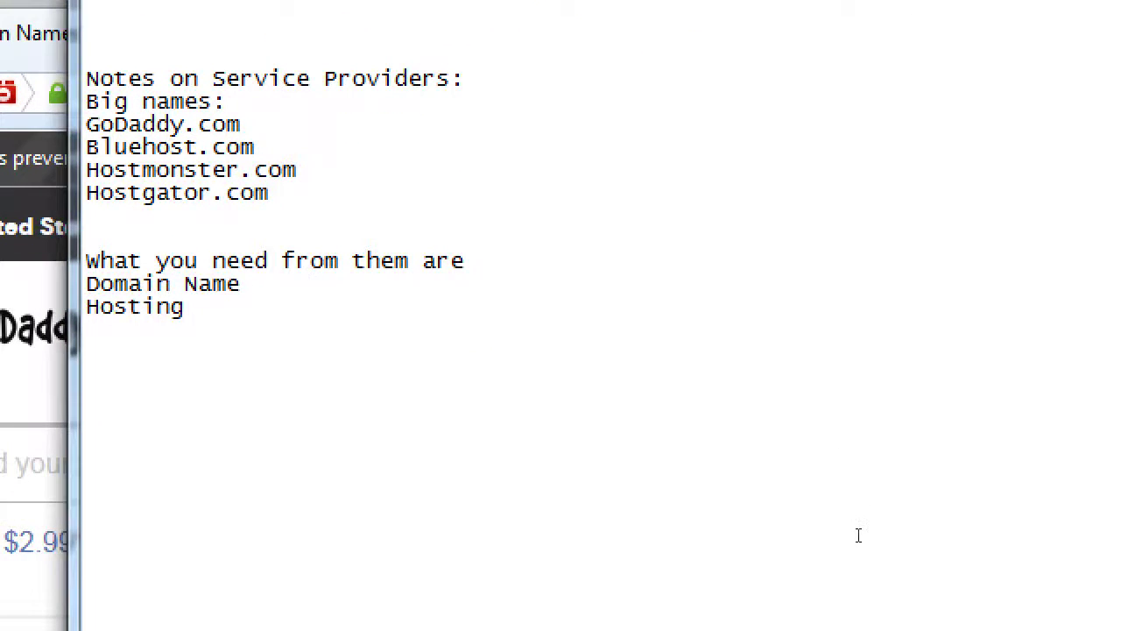
{"action": "type", "text": "- URL (web"}
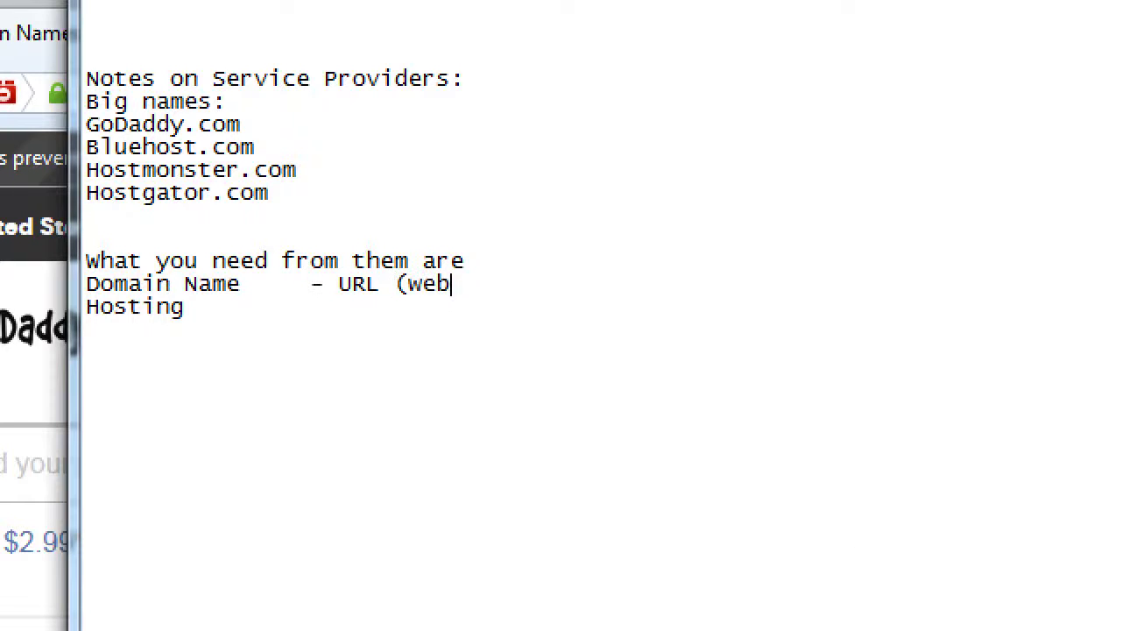
{"action": "type", "text": " address)"}
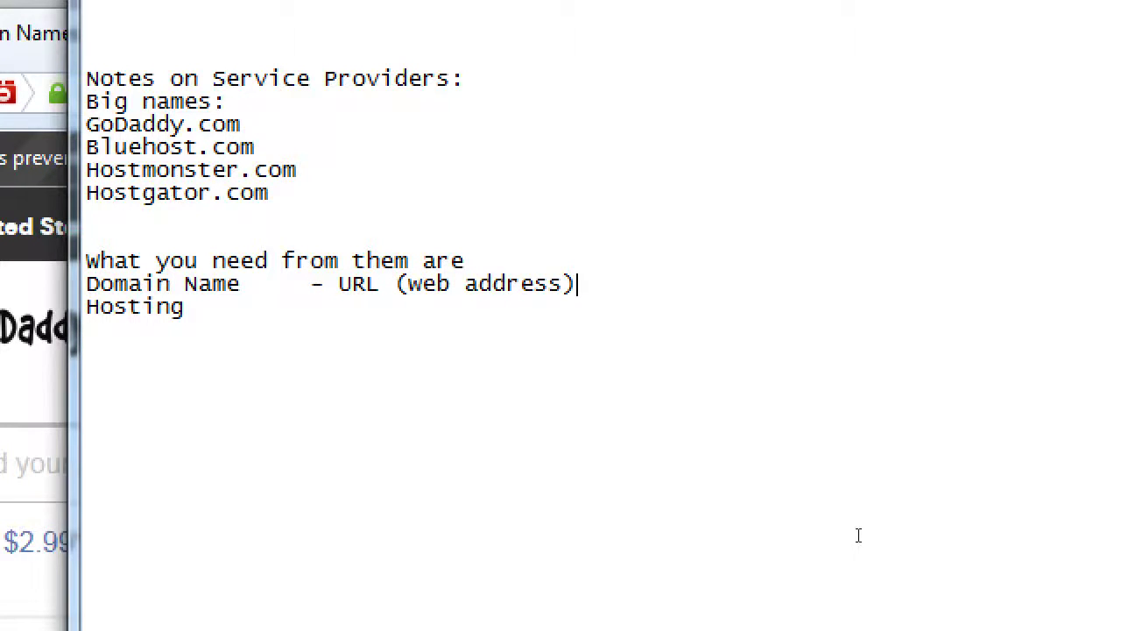
{"action": "key", "text": "Tab"}
{"action": "type", "text": "victor.com"}
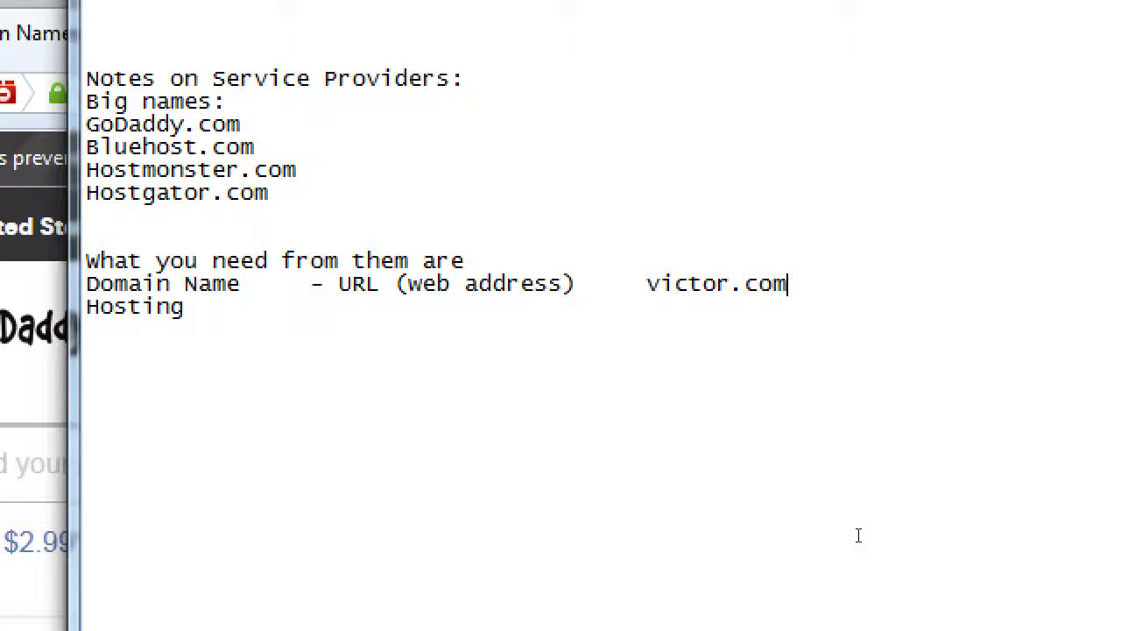
Shorten the example domain's ending to .co and highlight that ending
{"action": "key", "text": "BackSpace"}
{"action": "key", "text": "BackSpace"}
{"action": "type", "text": "o"}
{"action": "key", "text": "shift+Left"}
{"action": "key", "text": "shift+Left"}
{"action": "key", "text": "shift+Left"}
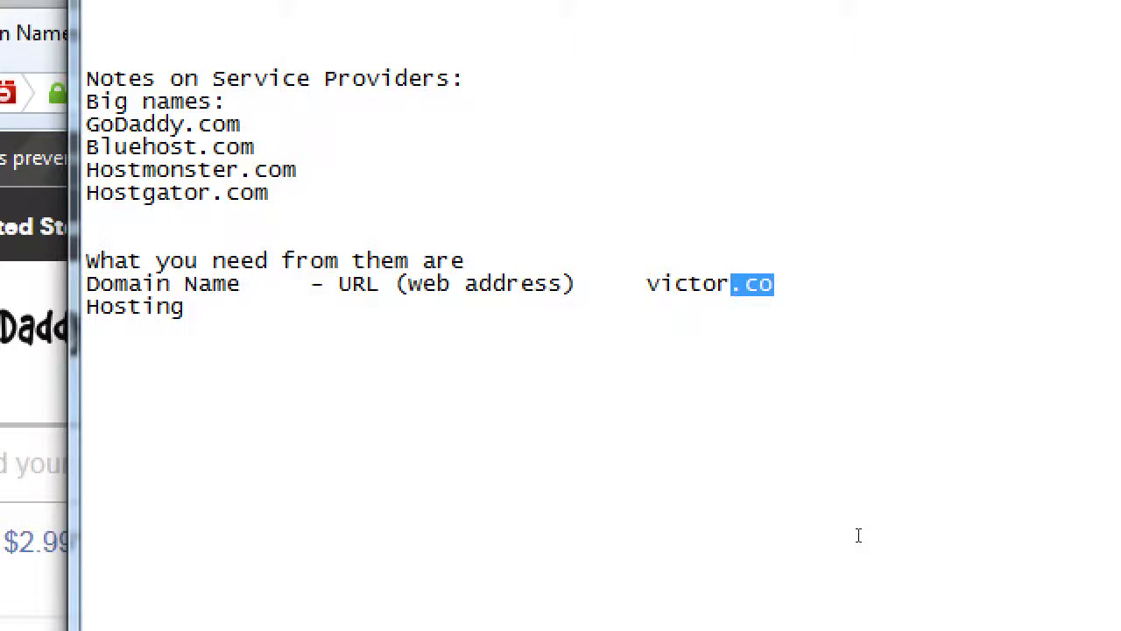
{"action": "key", "text": "Right"}
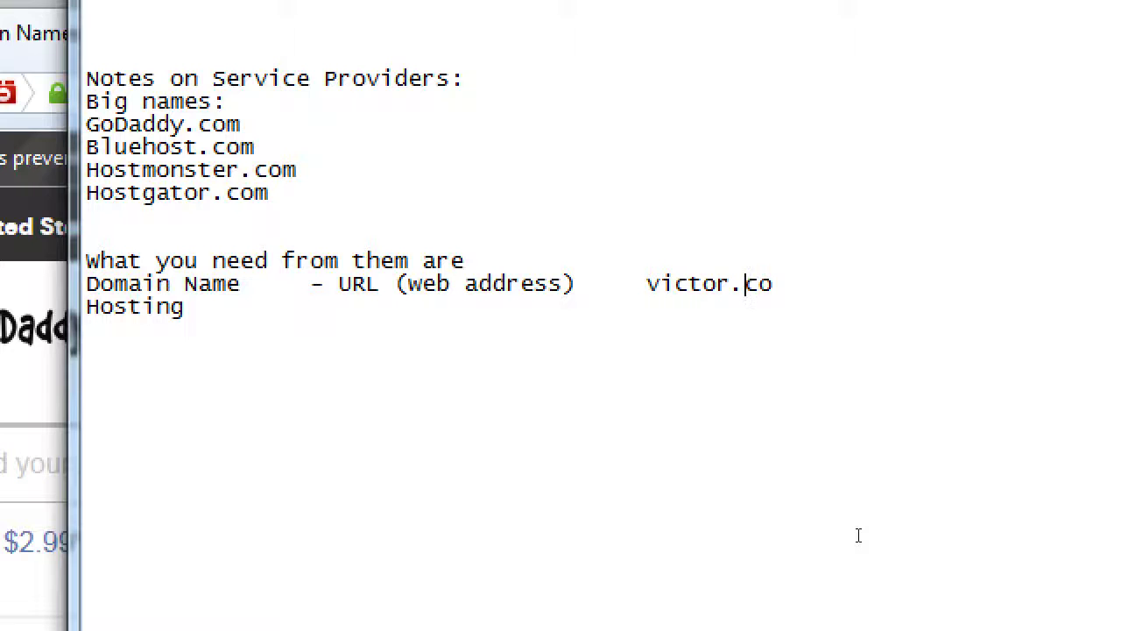
Try us, io, cx and aero in turn as the example domain's ending, clearing each one
{"action": "key", "text": "shift+End"}
{"action": "type", "text": "us"}
{"action": "key", "text": "BackSpace"}
{"action": "key", "text": "BackSpace"}
{"action": "type", "text": "io"}
{"action": "key", "text": "BackSpace"}
{"action": "key", "text": "BackSpace"}
{"action": "type", "text": "cx"}
{"action": "key", "text": "BackSpace"}
{"action": "key", "text": "BackSpace"}
{"action": "type", "text": "aero"}
{"action": "key", "text": "BackSpace"}
{"action": "key", "text": "BackSpace"}
{"action": "key", "text": "BackSpace"}
{"action": "key", "text": "BackSpace"}
Try guru and xyz as the example domain's ending, and finish with ninja
{"action": "type", "text": "guru"}
{"action": "key", "text": "BackSpace"}
{"action": "key", "text": "BackSpace"}
{"action": "key", "text": "BackSpace"}
{"action": "key", "text": "BackSpace"}
{"action": "type", "text": "z"}
{"action": "key", "text": "BackSpace"}
{"action": "type", "text": "xyz"}
{"action": "key", "text": "BackSpace"}
{"action": "key", "text": "BackSpace"}
{"action": "key", "text": "BackSpace"}
{"action": "type", "text": "ninja"}
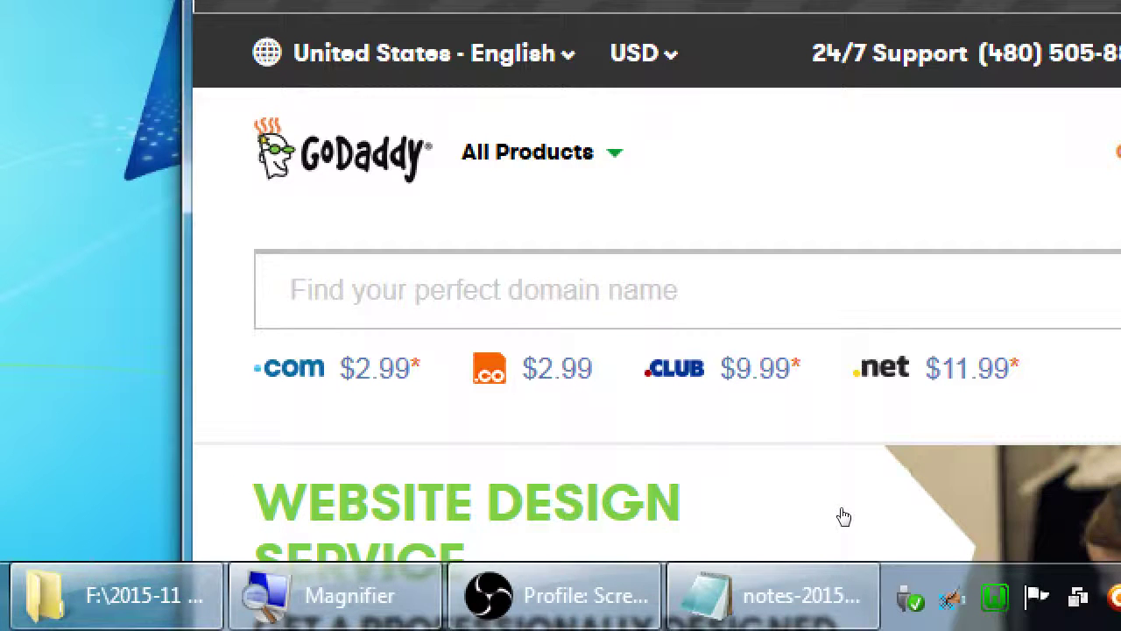
Switch to Firefox, load bluehost.com in a new tab and maximize the browser window
{"action": "key", "text": "super+minus"}
{"action": "key", "text": "ctrl+t"}
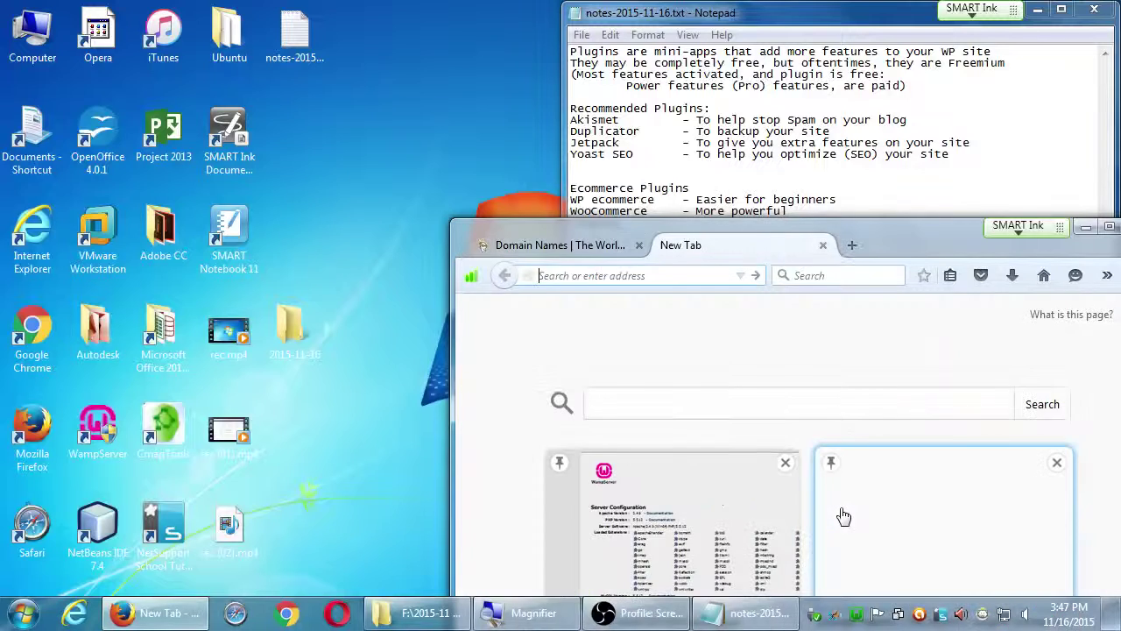
{"action": "type", "text": "bluehost.com"}
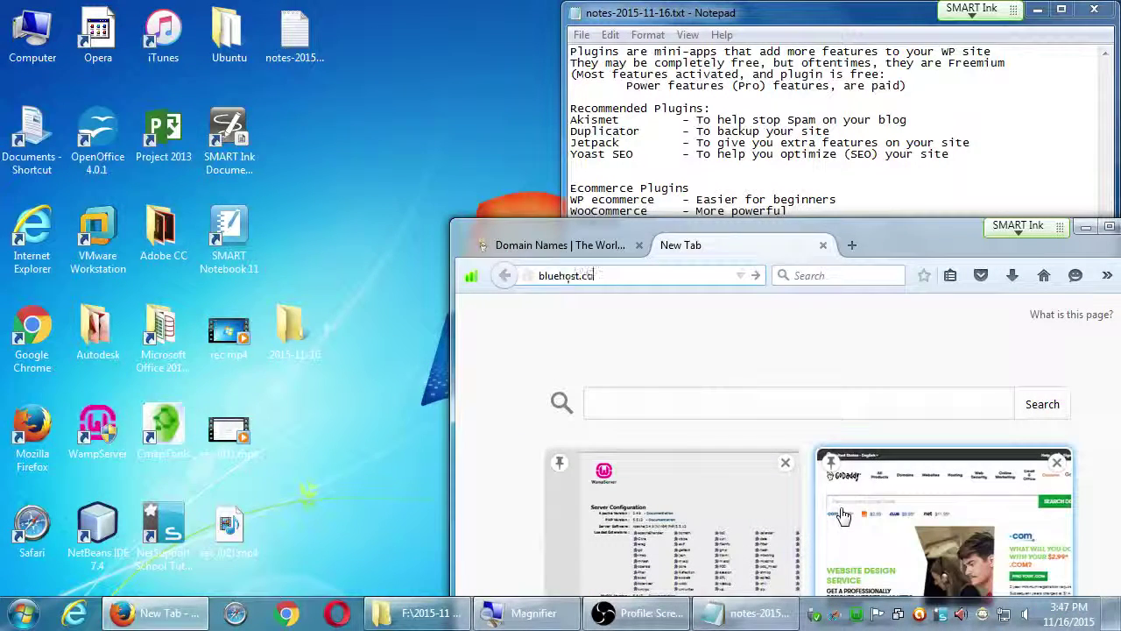
{"action": "key", "text": "Return"}
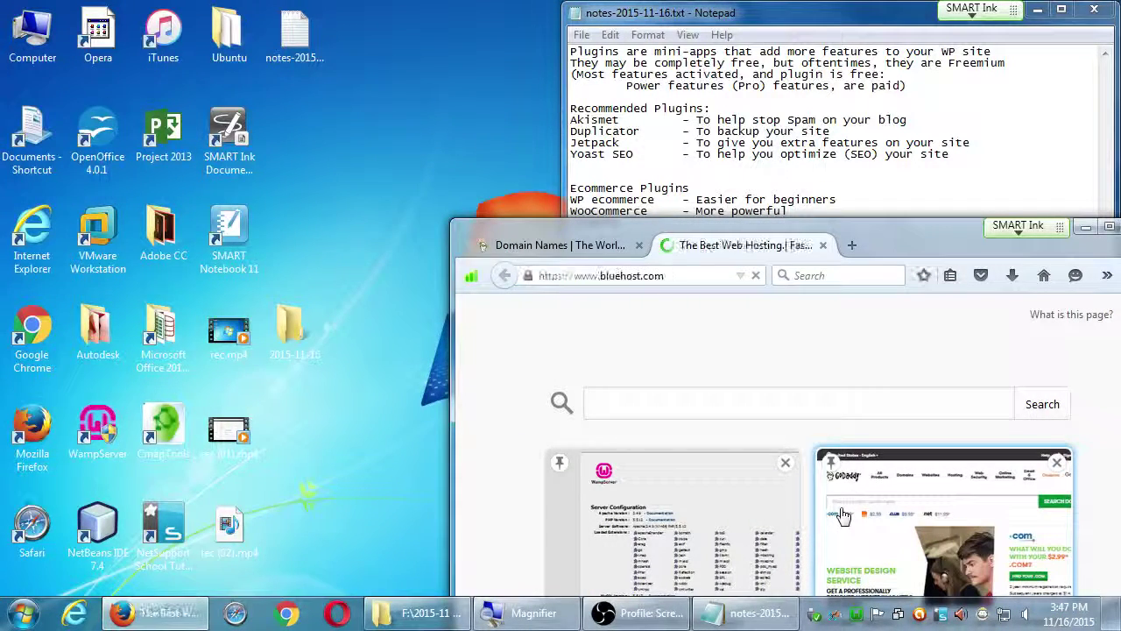
{"action": "key", "text": "super+Up"}
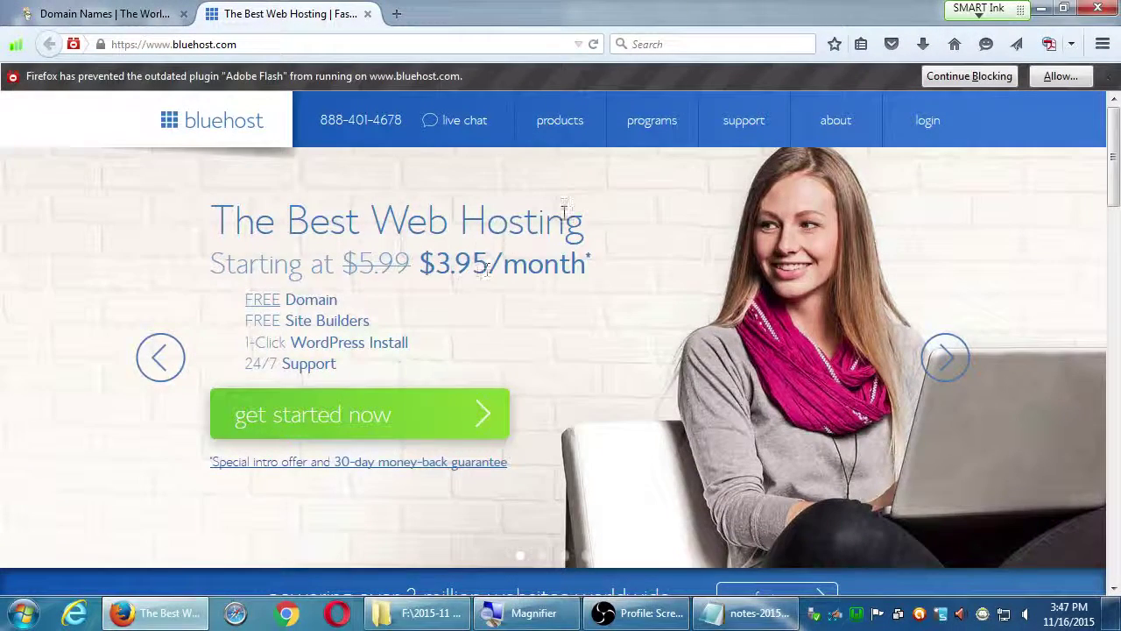
Examine the Bluehost home page for its hosting product types, introductory price, paid help services and footer links
{"action": "mouse_move", "coordinate": [565, 127]}
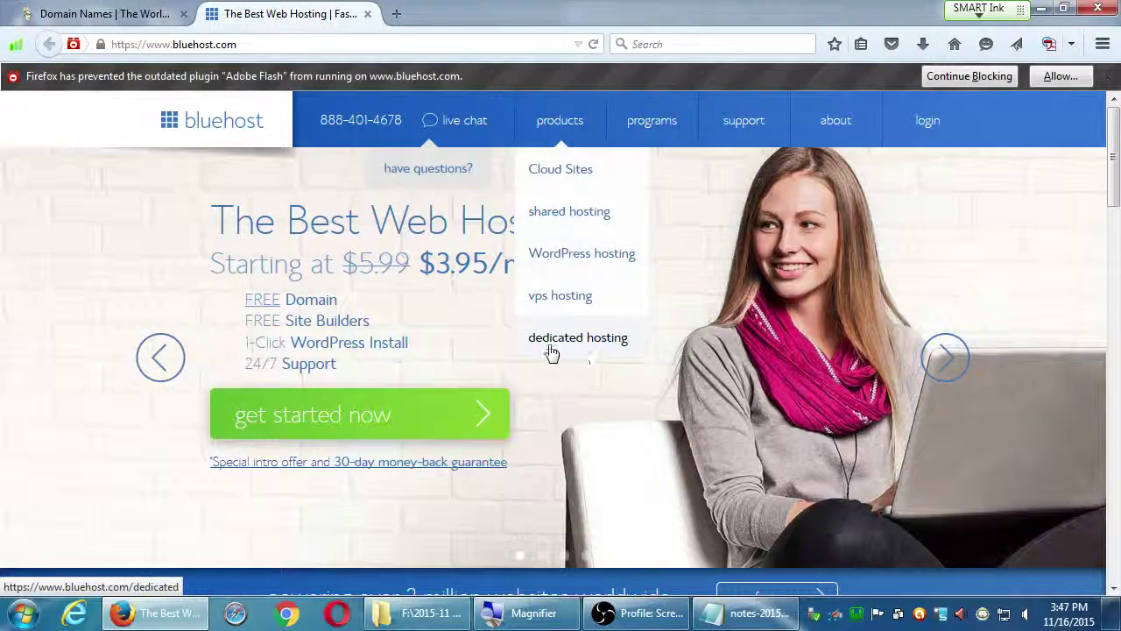
{"action": "scroll", "coordinate": [103, 303], "scroll_direction": "down", "scroll_amount": 4}
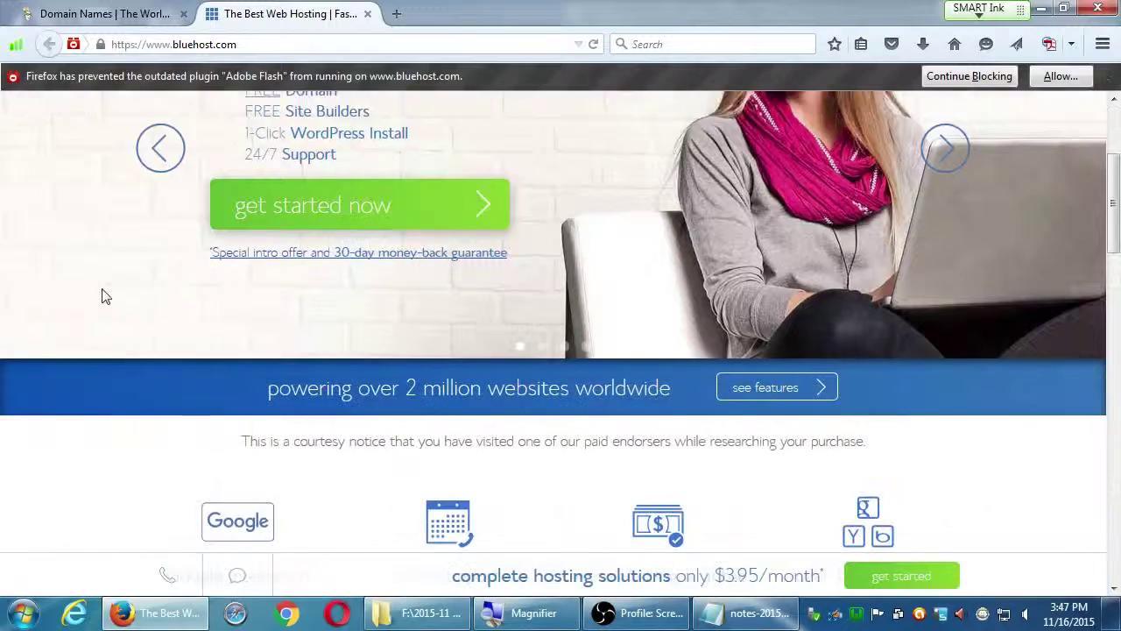
{"action": "scroll", "coordinate": [103, 296], "scroll_direction": "down", "scroll_amount": 15}
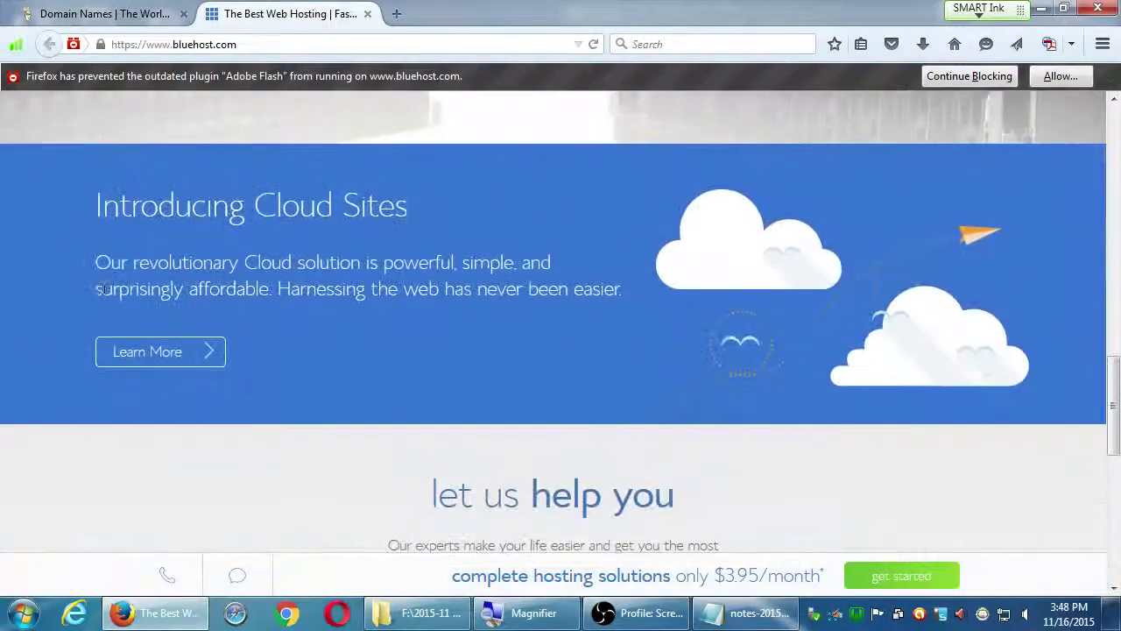
{"action": "scroll", "coordinate": [105, 289], "scroll_direction": "down", "scroll_amount": 4}
{"action": "scroll", "coordinate": [105, 290], "scroll_direction": "up", "scroll_amount": 4}
{"action": "scroll", "coordinate": [105, 295], "scroll_direction": "down", "scroll_amount": 8}
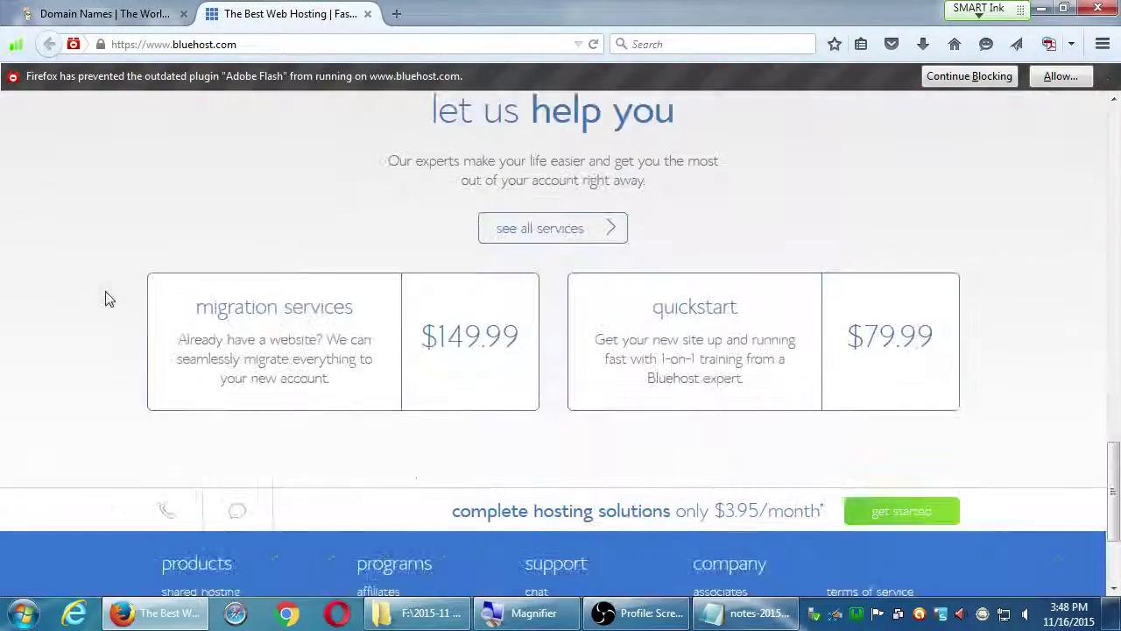
{"action": "scroll", "coordinate": [707, 444], "scroll_direction": "down", "scroll_amount": 1}
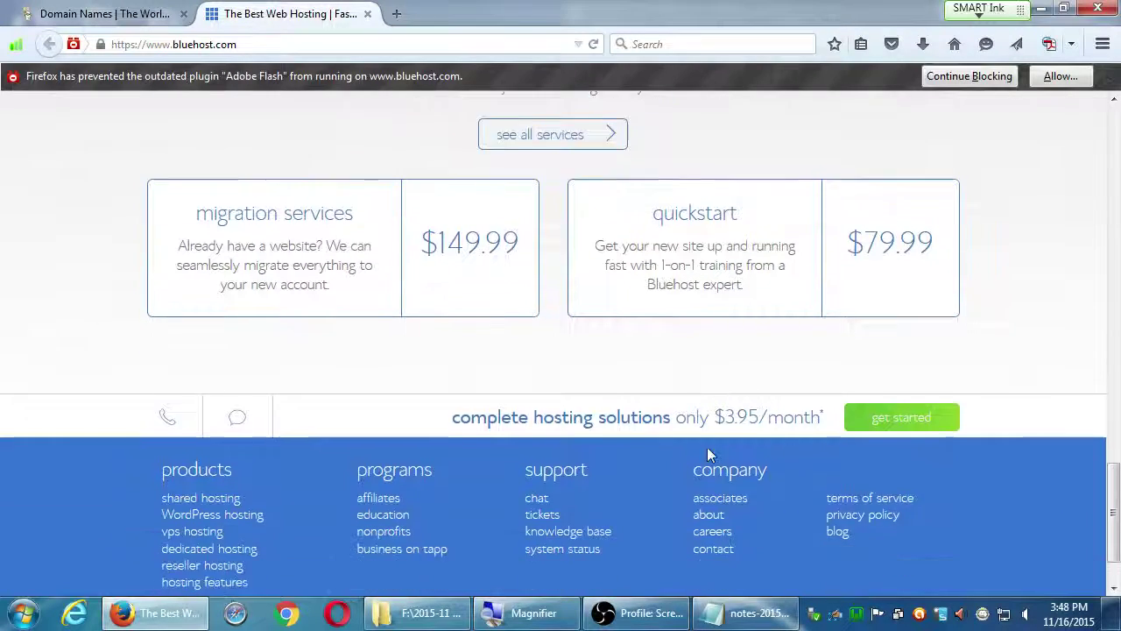
{"action": "scroll", "coordinate": [707, 444], "scroll_direction": "down", "scroll_amount": 1}
{"action": "scroll", "coordinate": [525, 394], "scroll_direction": "up", "scroll_amount": 1}
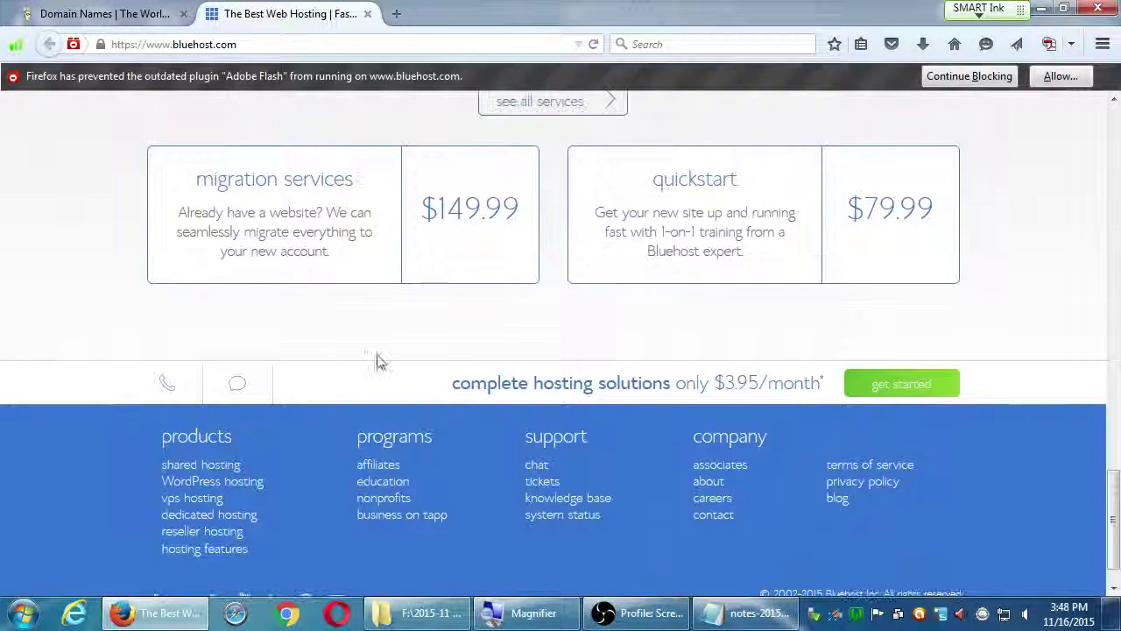
Load hostmonster.com in a new browser tab
{"action": "left_click", "coordinate": [399, 12]}
{"action": "type", "text": "host"}
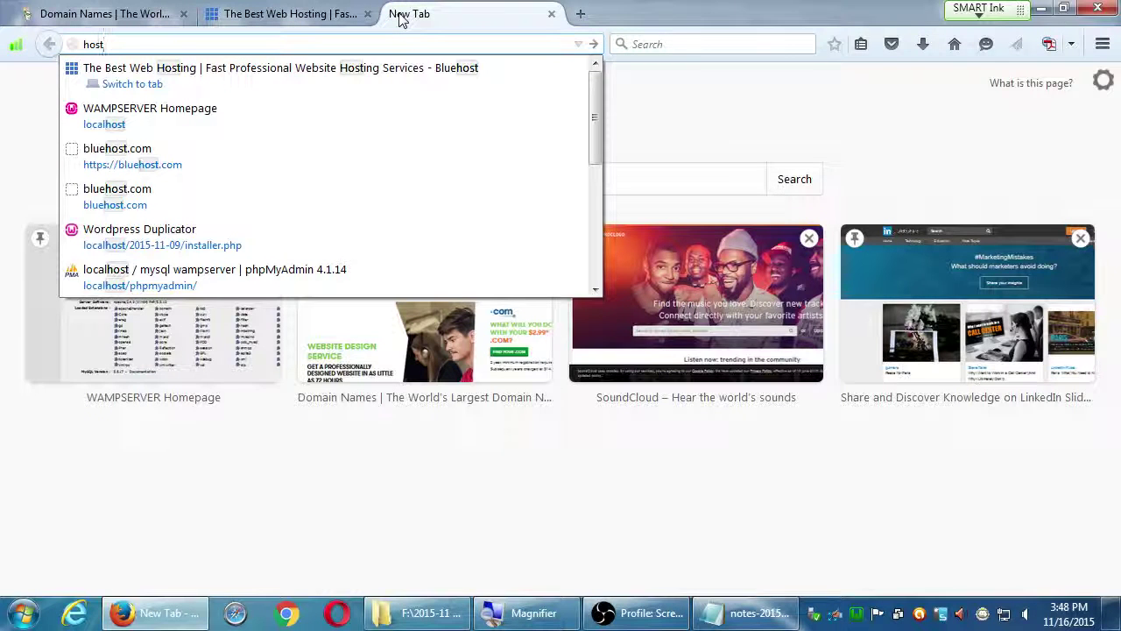
{"action": "type", "text": "monst"}
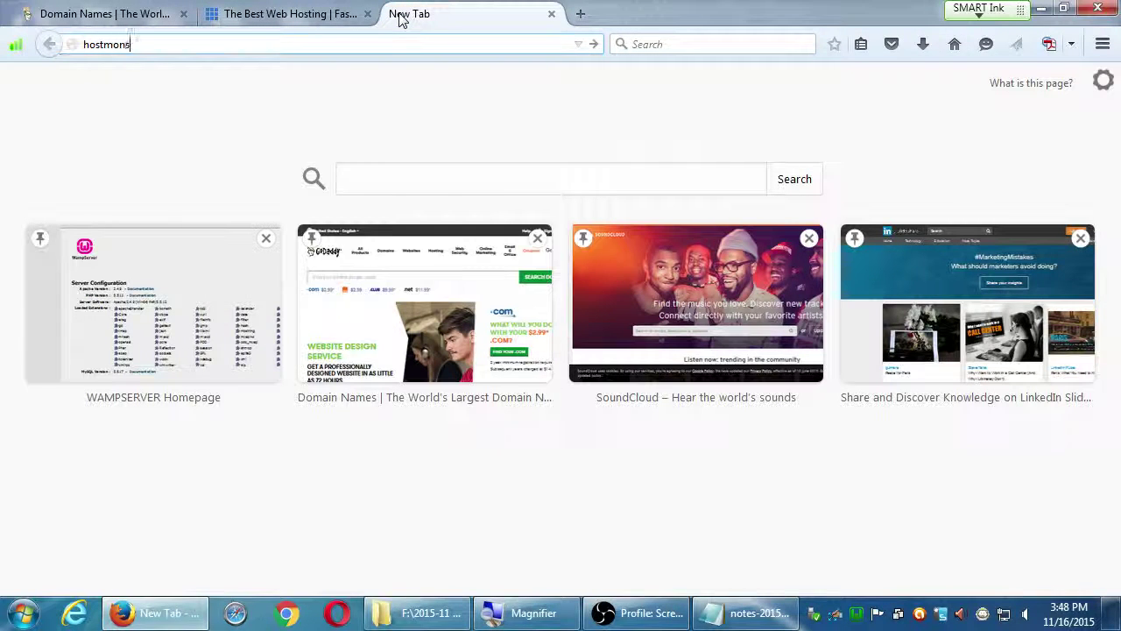
{"action": "type", "text": "er.com"}
{"action": "key", "text": "Return"}
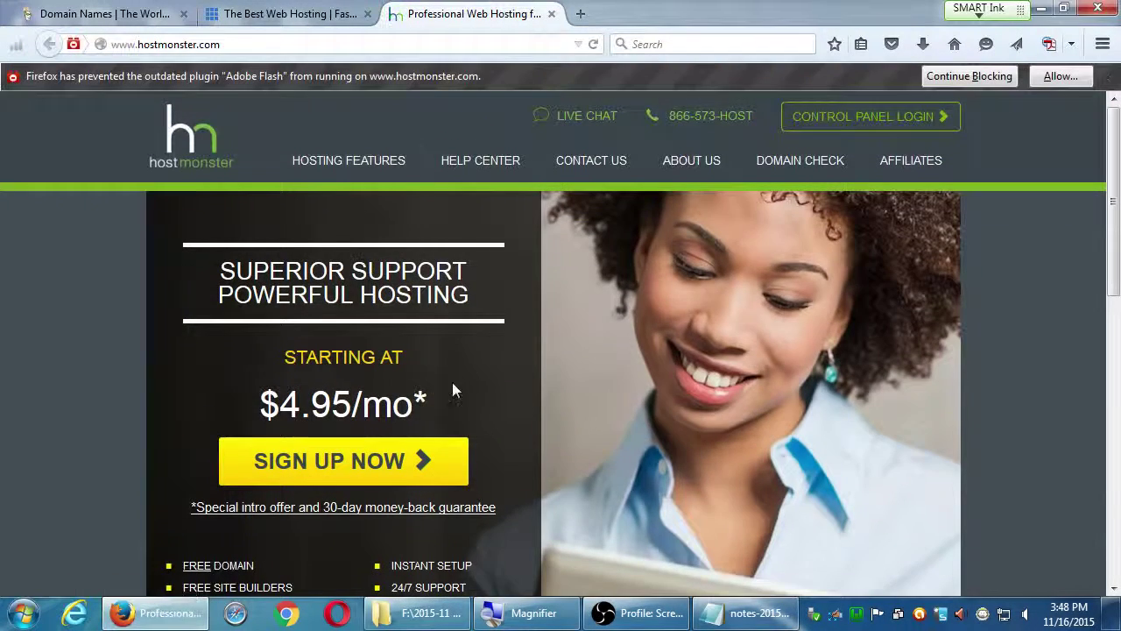
Look through the HostMonster home page, highlighting its Google AdWords and Bing & Yahoo ad credit offers
{"action": "scroll", "coordinate": [340, 438], "scroll_direction": "down", "scroll_amount": 10}
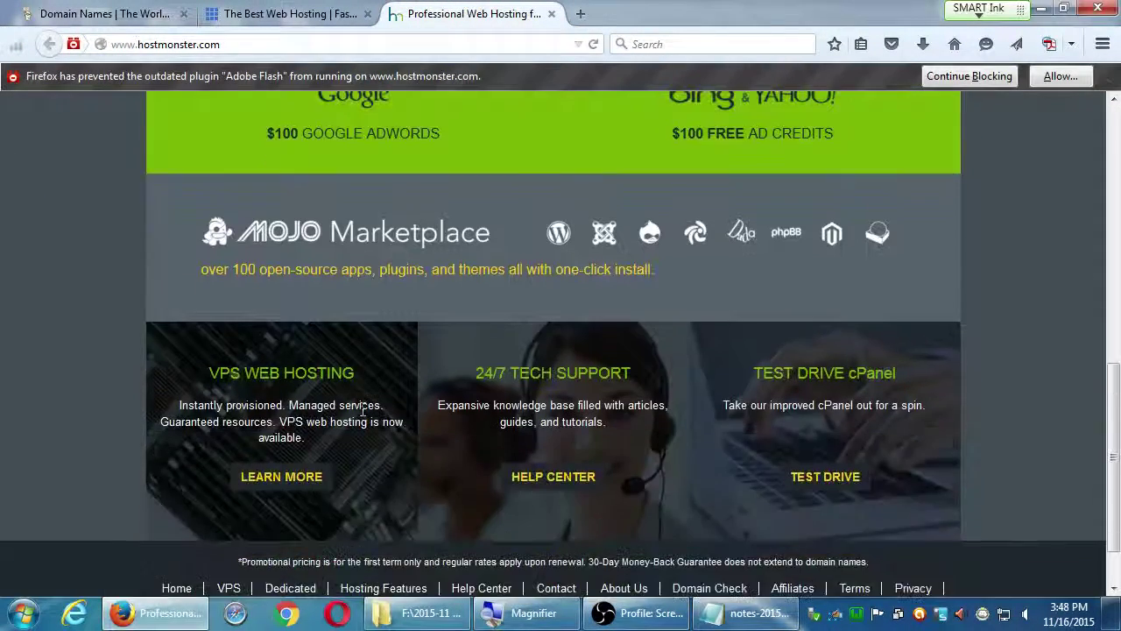
{"action": "scroll", "coordinate": [362, 412], "scroll_direction": "up", "scroll_amount": 10}
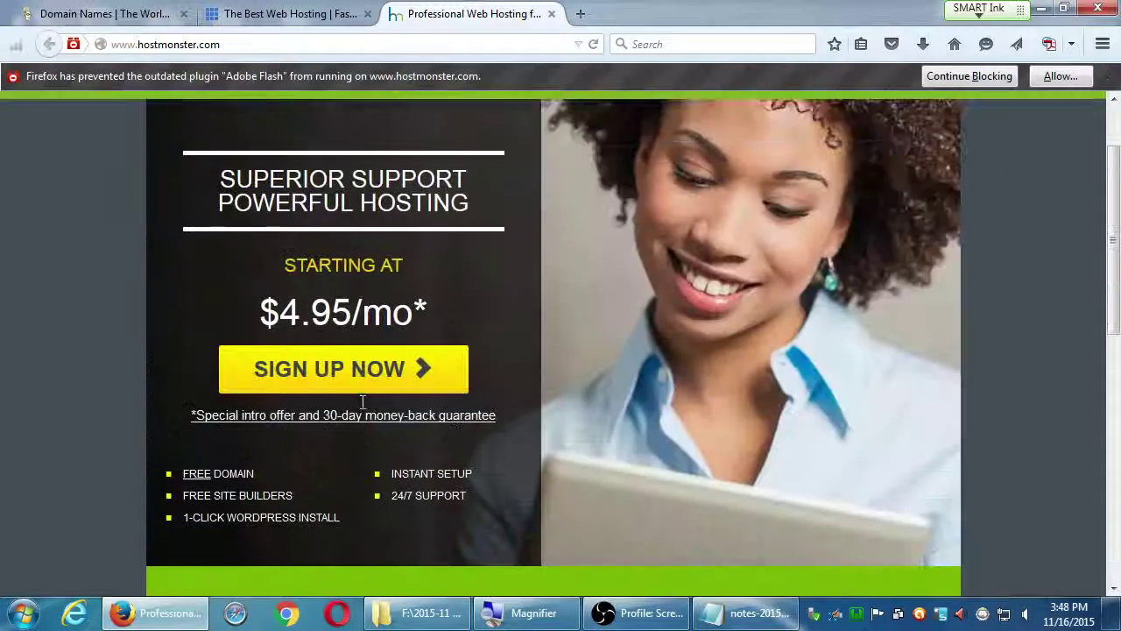
{"action": "scroll", "coordinate": [544, 452], "scroll_direction": "down", "scroll_amount": 7}
{"action": "left_click_drag", "start_coordinate": [672, 275], "coordinate": [813, 275]}
{"action": "left_click_drag", "start_coordinate": [267, 276], "coordinate": [431, 276]}
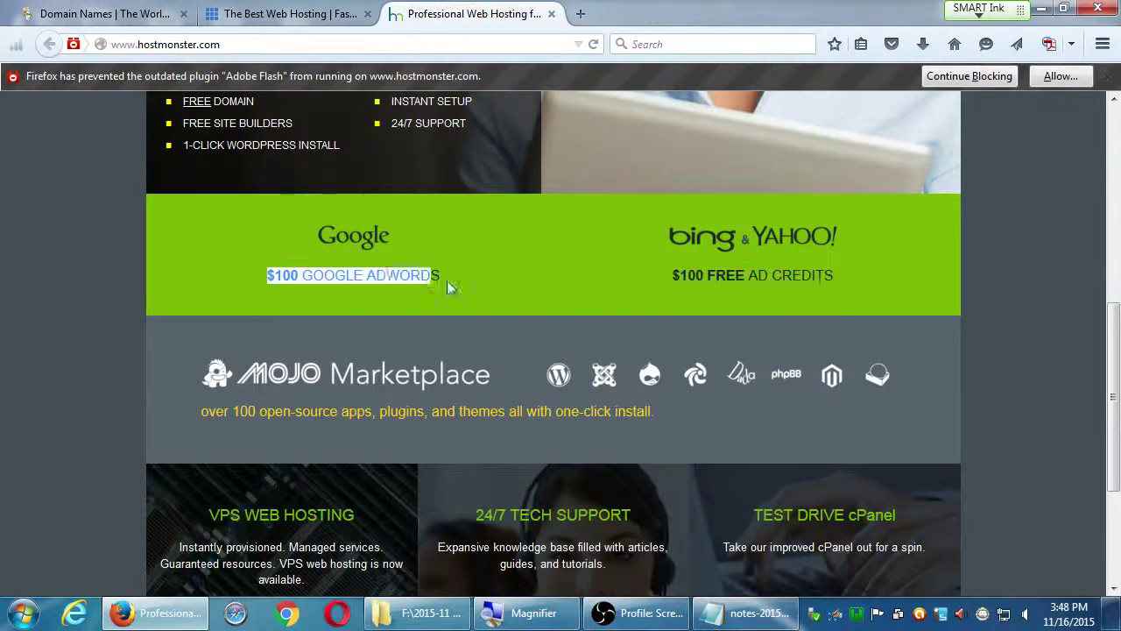
{"action": "left_click_drag", "start_coordinate": [695, 275], "coordinate": [849, 285]}
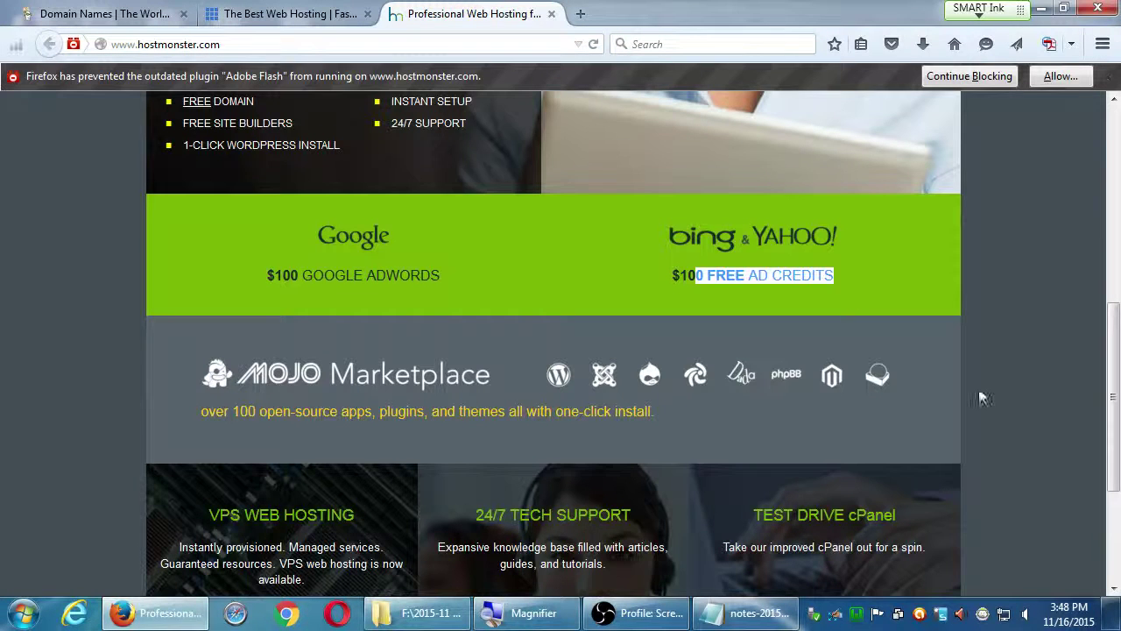
{"action": "scroll", "coordinate": [1008, 272], "scroll_direction": "up", "scroll_amount": 6}
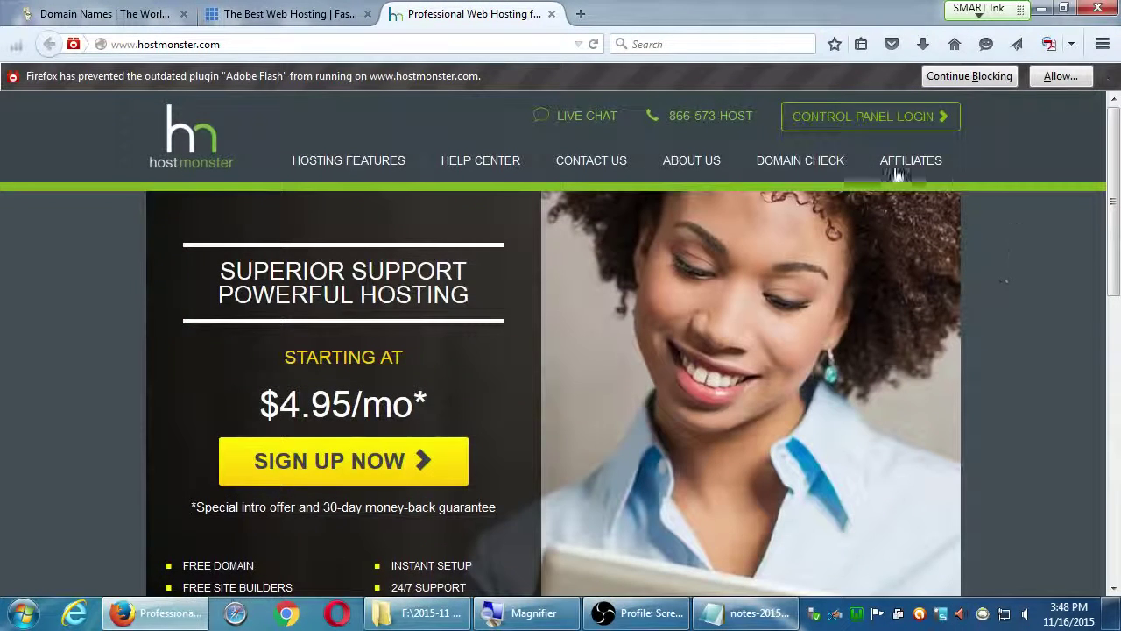
Minimize the browser to return to the Notepad notes and add the price range $0 - $2000 after the example domain
{"action": "left_click", "coordinate": [1040, 8]}
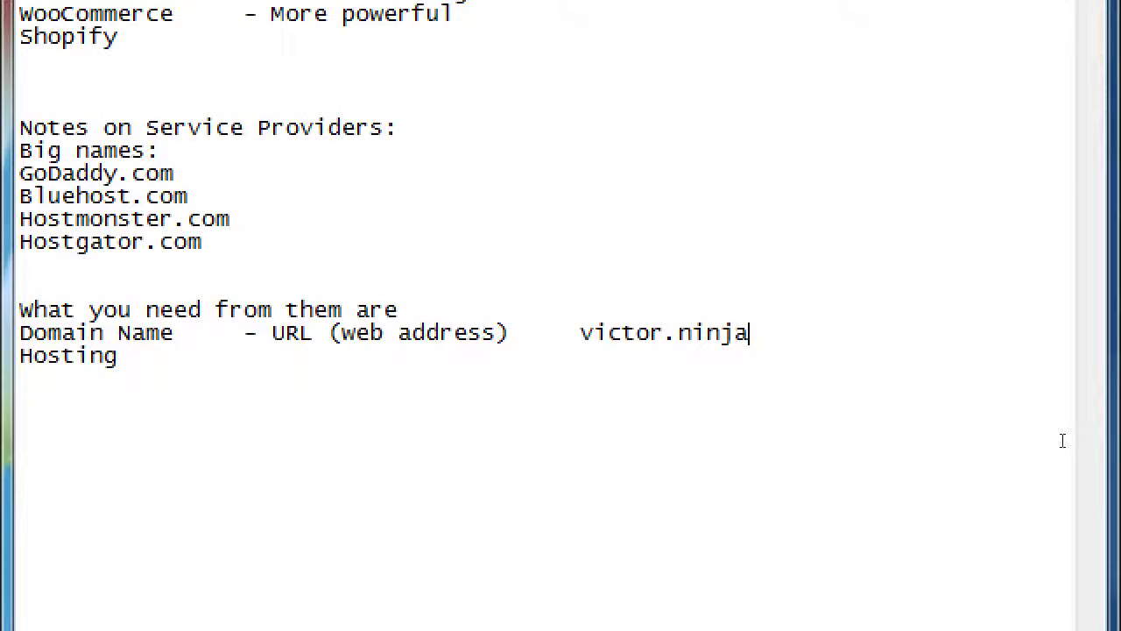
{"action": "type", "text": "0"}
{"action": "key", "text": "Left"}
{"action": "type", "text": "$"}
{"action": "key", "text": "Right"}
{"action": "type", "text": "- $2000"}
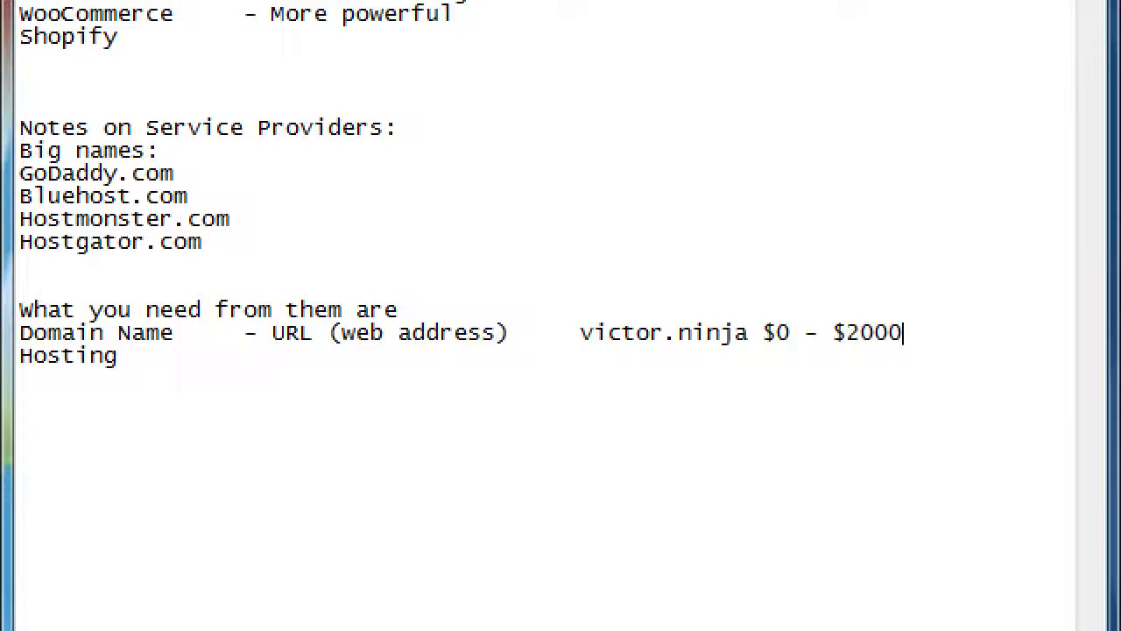
Set the upper end of the domain price range to $12.99
{"action": "key", "text": "BackSpace"}
{"action": "key", "text": "BackSpace"}
{"action": "key", "text": "BackSpace"}
{"action": "key", "text": "BackSpace"}
{"action": "key", "text": "BackSpace"}
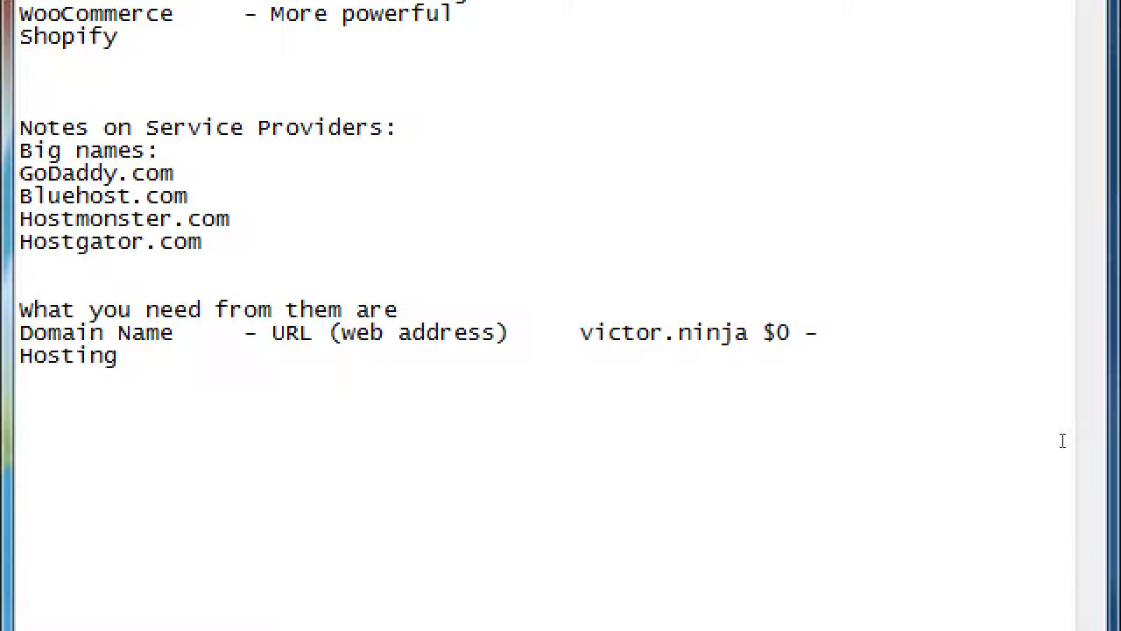
{"action": "type", "text": "12.99"}
{"action": "key", "text": "Left"}
{"action": "key", "text": "Left"}
{"action": "key", "text": "Left"}
{"action": "key", "text": "Left"}
{"action": "key", "text": "Left"}
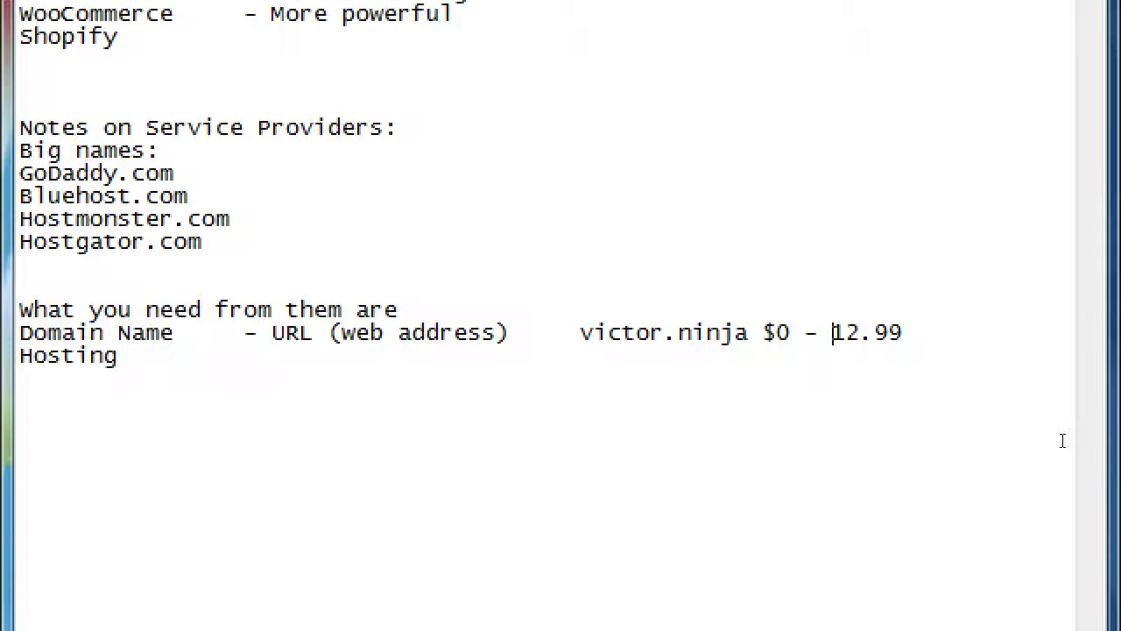
{"action": "type", "text": "$"}
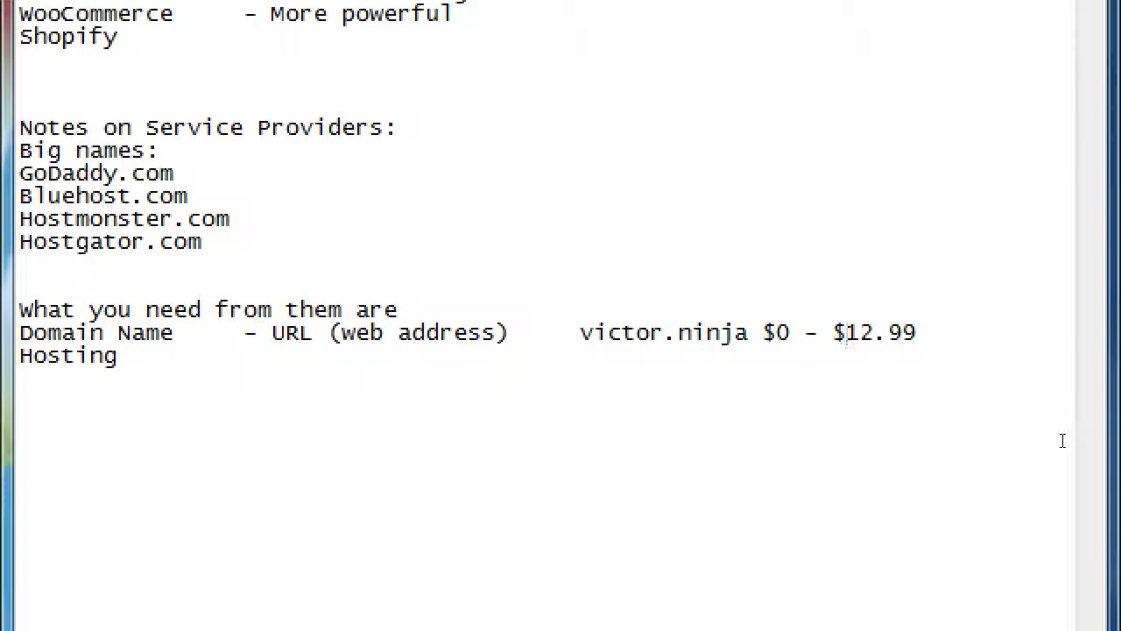
Replace the example domain's .ninja ending with sbakesd.com and highlight the whole domain
{"action": "key", "text": "Left"}
{"action": "key", "text": "Left"}
{"action": "key", "text": "Left"}
{"action": "key", "text": "Left"}
{"action": "key", "text": "Left"}
{"action": "key", "text": "Left"}
{"action": "key", "text": "Left"}
{"action": "key", "text": "BackSpace"}
{"action": "key", "text": "BackSpace"}
{"action": "key", "text": "BackSpace"}
{"action": "key", "text": "BackSpace"}
{"action": "key", "text": "BackSpace"}
{"action": "key", "text": "BackSpace"}
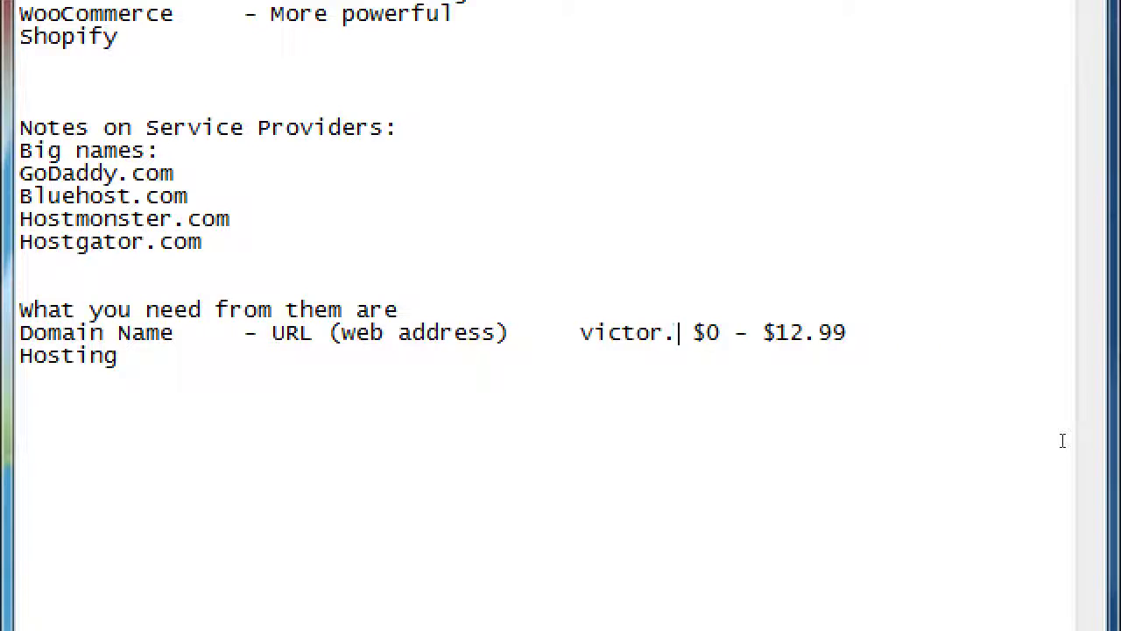
{"action": "type", "text": "sbek"}
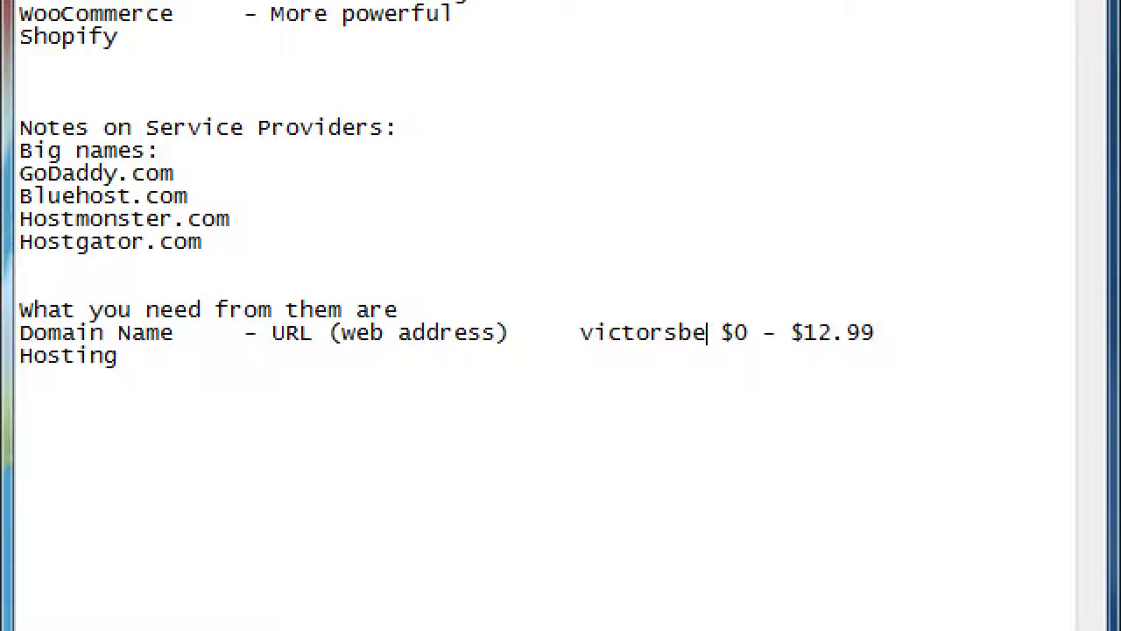
{"action": "key", "text": "BackSpace"}
{"action": "key", "text": "BackSpace"}
{"action": "type", "text": "ake"}
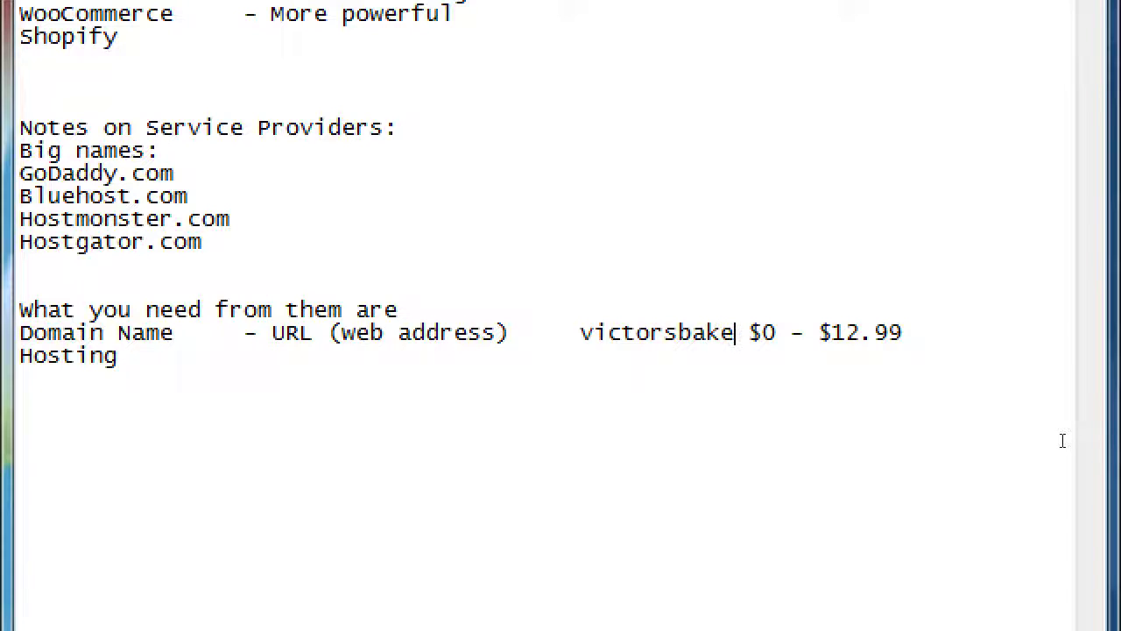
{"action": "type", "text": "sd.com"}
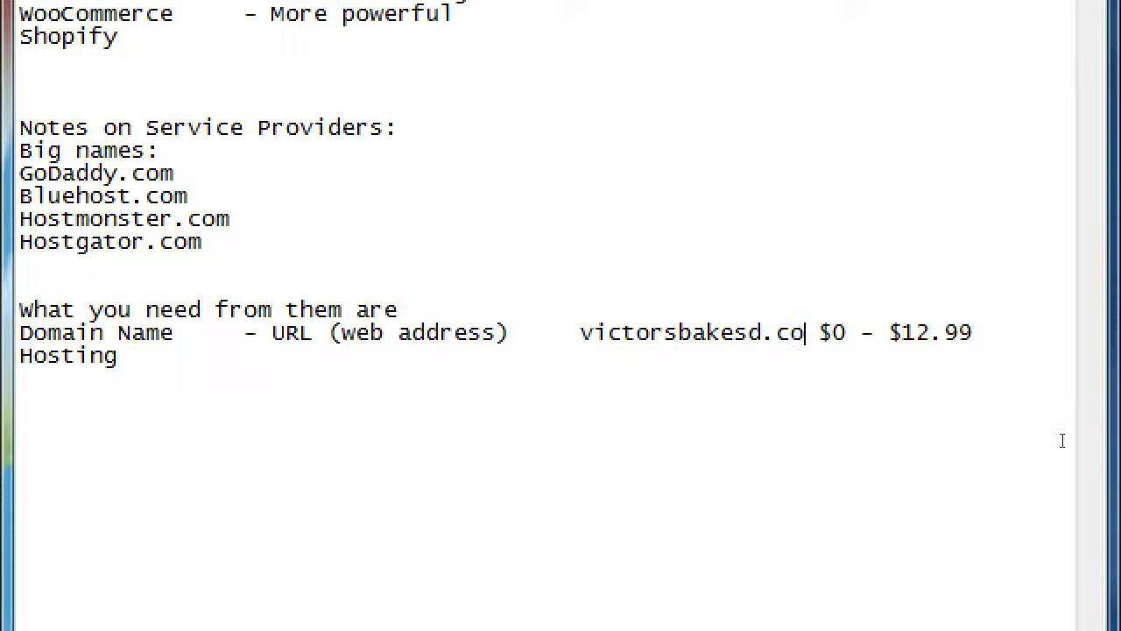
{"action": "key", "text": "ctrl+shift+Left"}
{"action": "key", "text": "ctrl+shift+Left"}
{"action": "key", "text": "ctrl+shift+Right"}
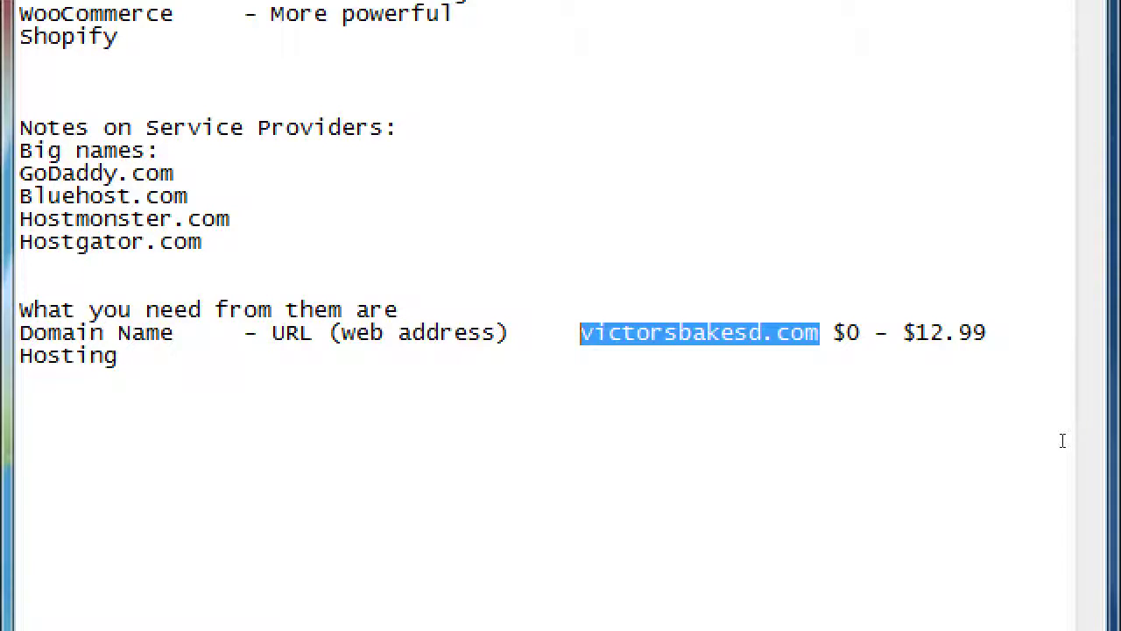
Describe Hosting in the notes as - The "hard drive", aligned with the domain name description above
{"action": "key", "text": "Down"}
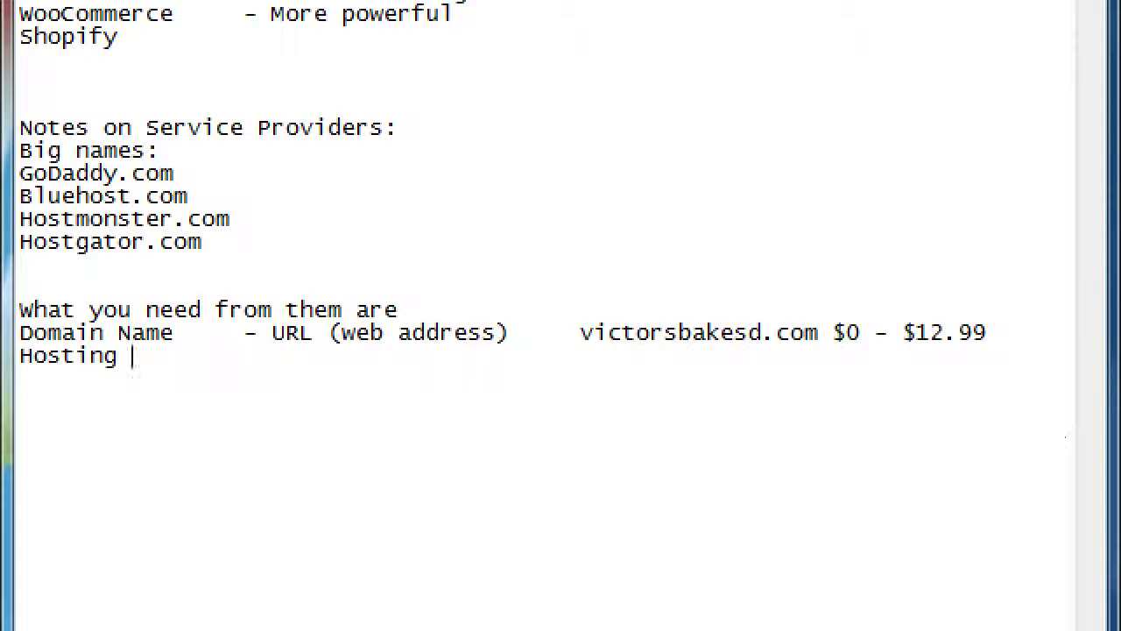
{"action": "key", "text": "Tab"}
{"action": "type", "text": "- The \"hard drive\""}
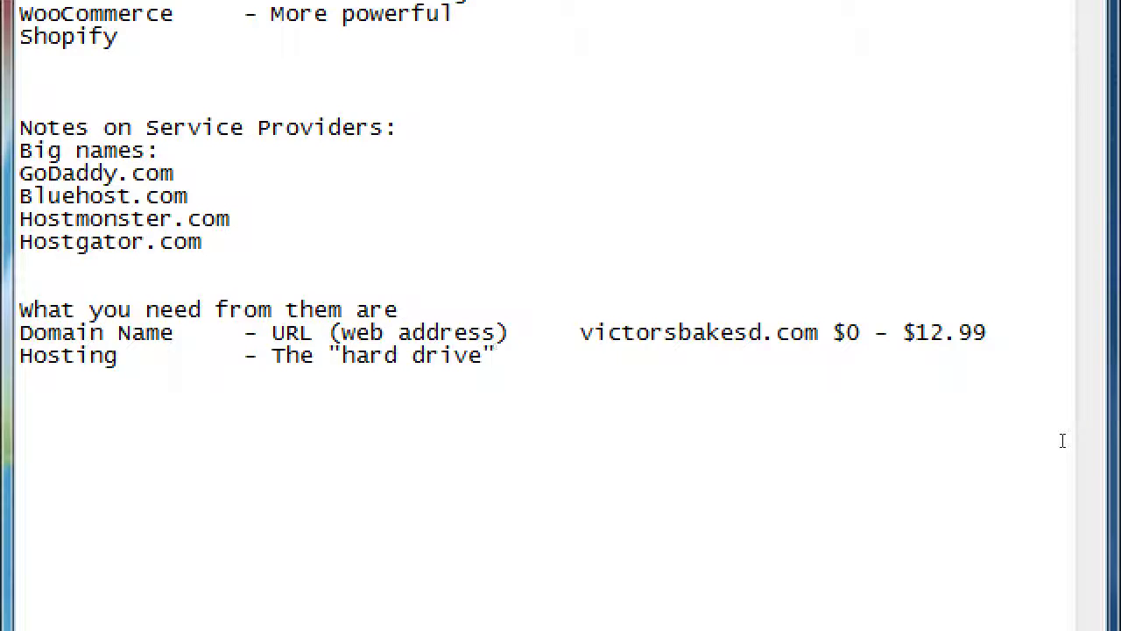
Add the price 4.95$-15.95 /month to the Hosting line and mark the domain price as /year
{"action": "key", "text": "Tab"}
{"action": "type", "text": "4.95$"}
{"action": "key", "text": "Up"}
{"action": "key", "text": "End"}
{"action": "type", "text": "/h"}
{"action": "key", "text": "BackSpace"}
{"action": "type", "text": "yer"}
{"action": "key", "text": "BackSpace"}
{"action": "type", "text": "ar"}
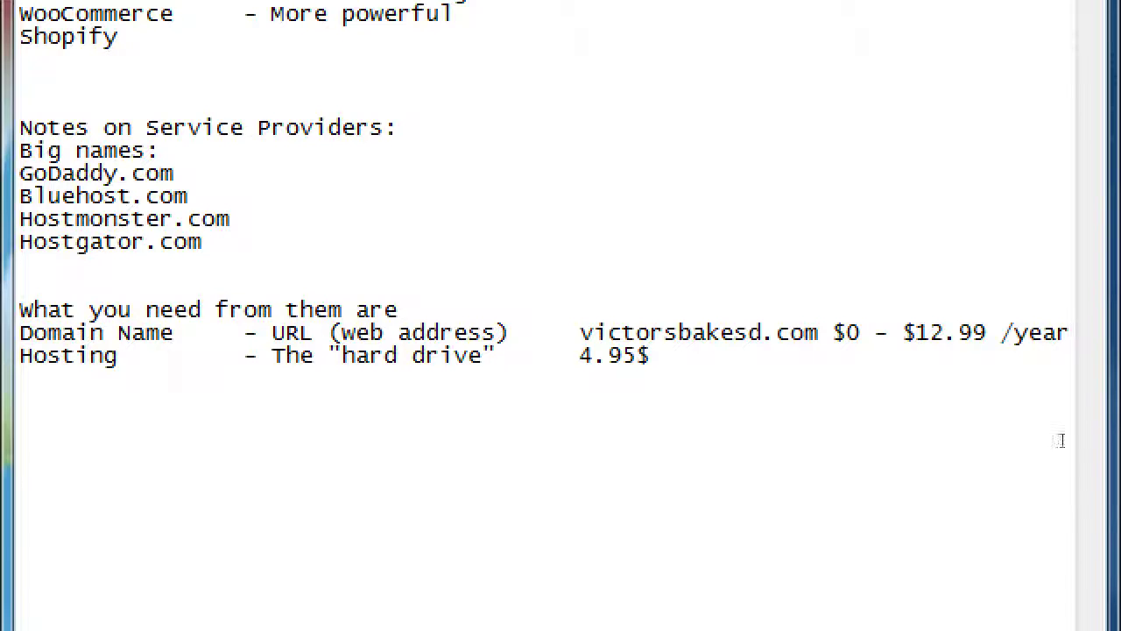
{"action": "key", "text": "Down"}
{"action": "type", "text": "-15.95 /month"}
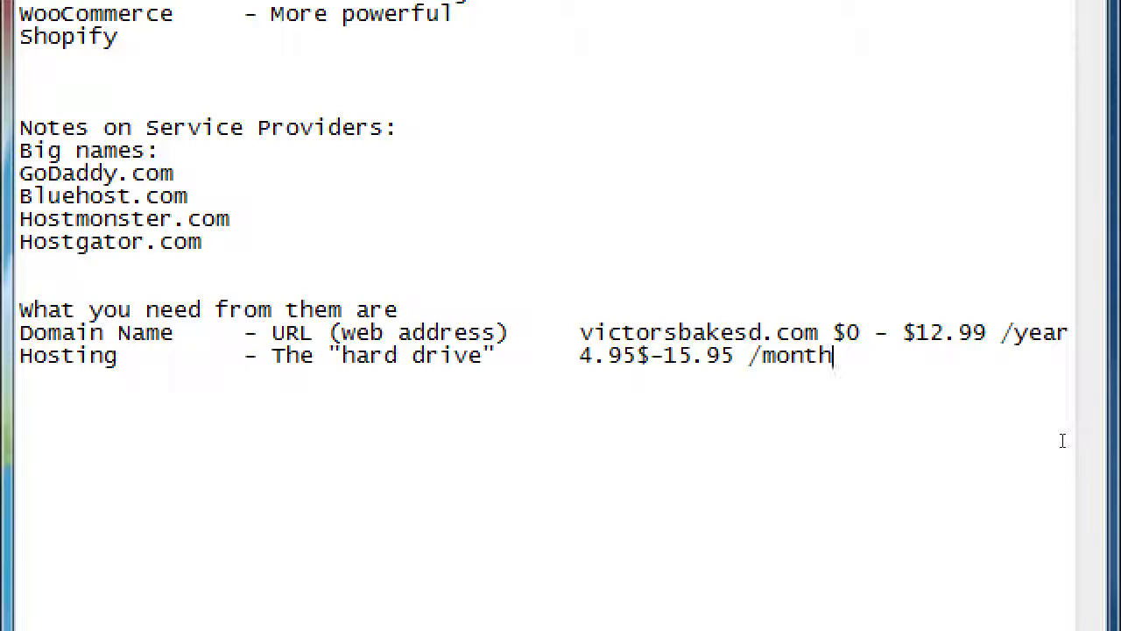
Zoom the screen back out, switch to Firefox and open GoDaddy's Web Hosting page to examine the Linux plans' prices and features
{"action": "key", "text": "super+minus"}
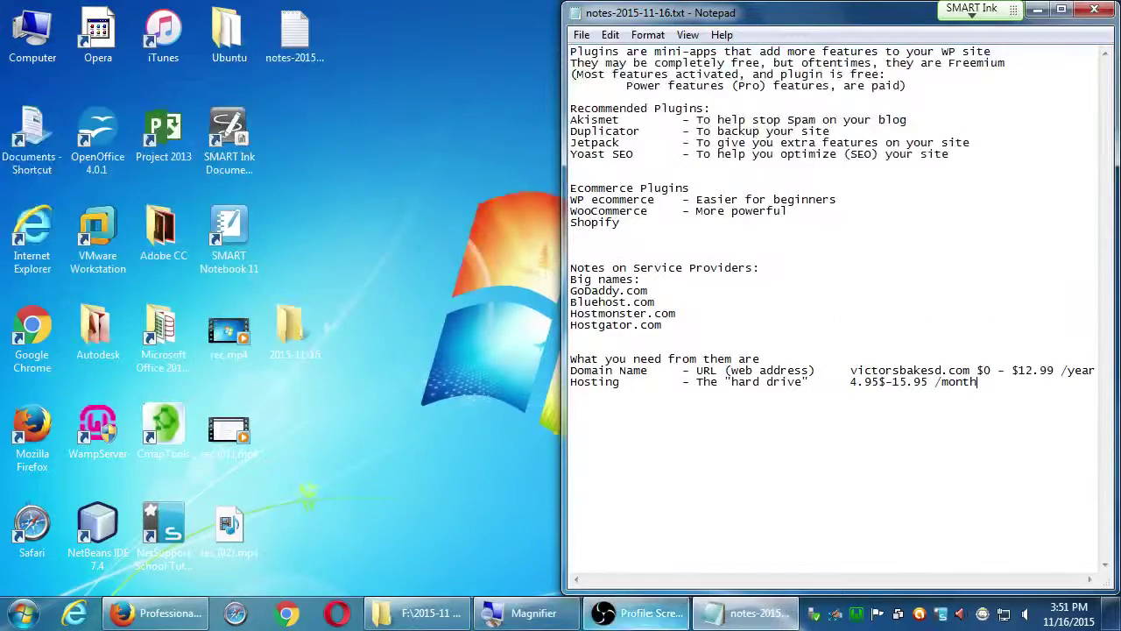
{"action": "left_click", "coordinate": [147, 613]}
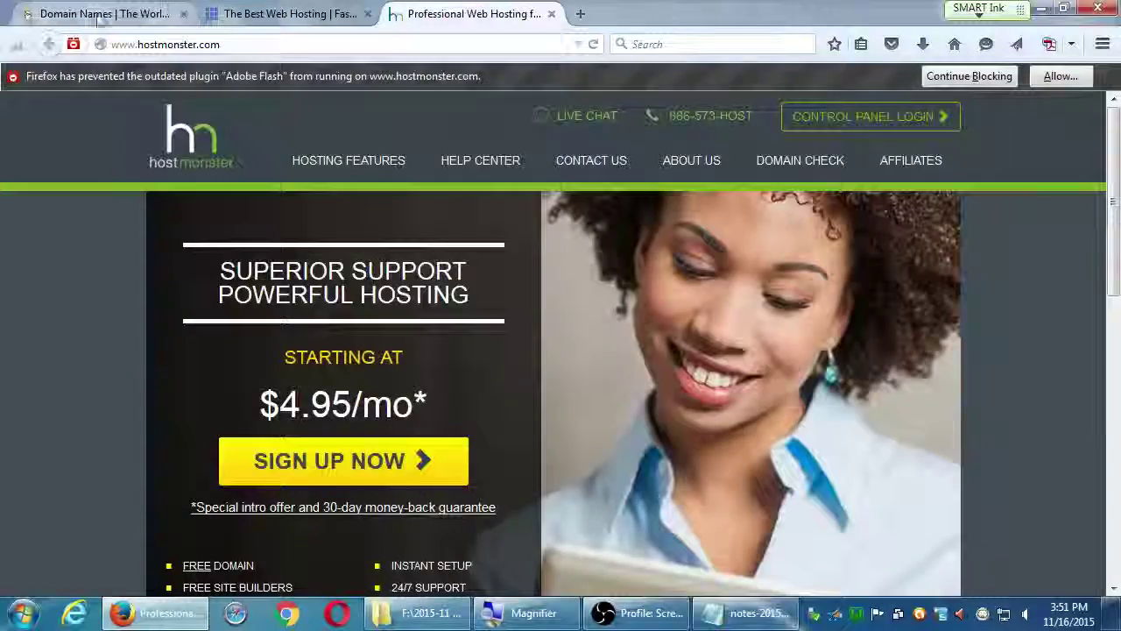
{"action": "left_click", "coordinate": [97, 15]}
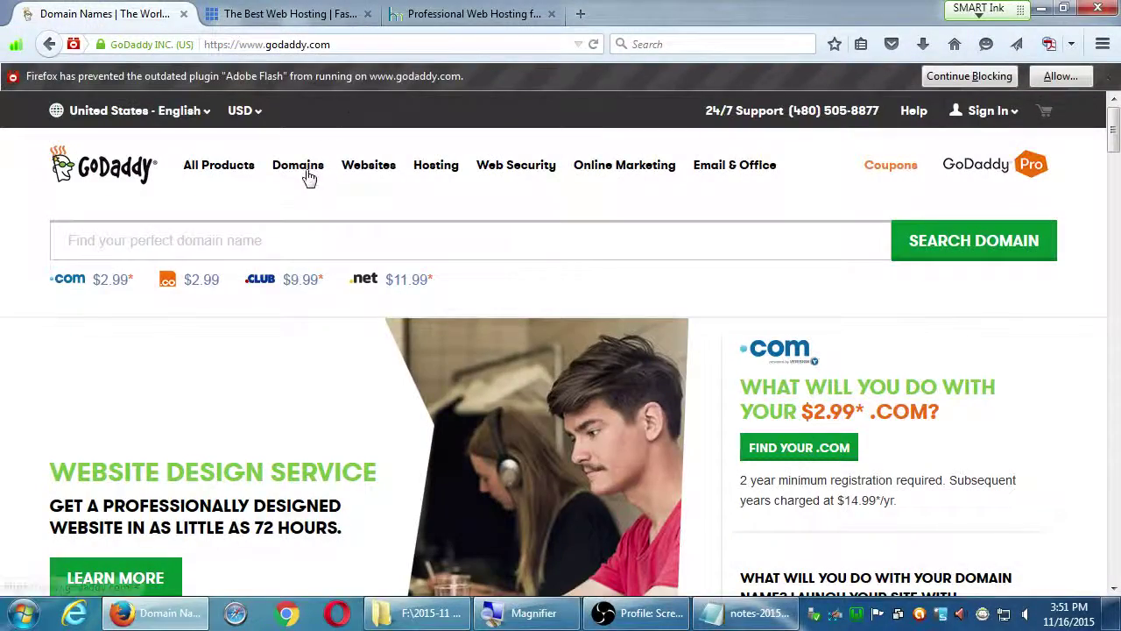
{"action": "mouse_move", "coordinate": [424, 170]}
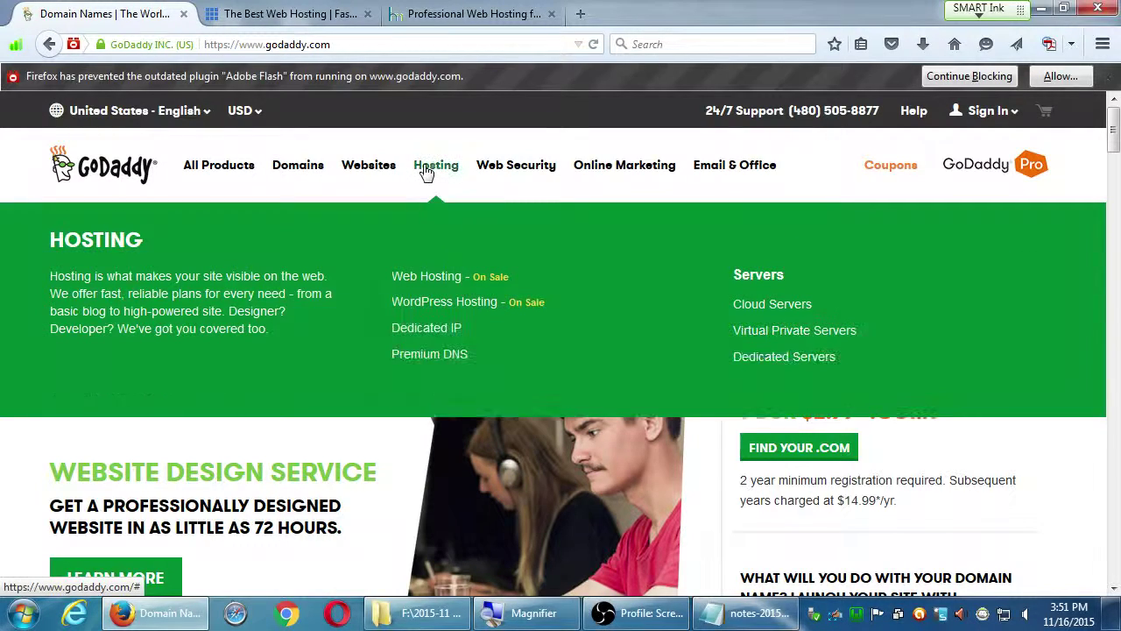
{"action": "left_click", "coordinate": [424, 278]}
{"action": "scroll", "coordinate": [569, 254], "scroll_direction": "down", "scroll_amount": 5}
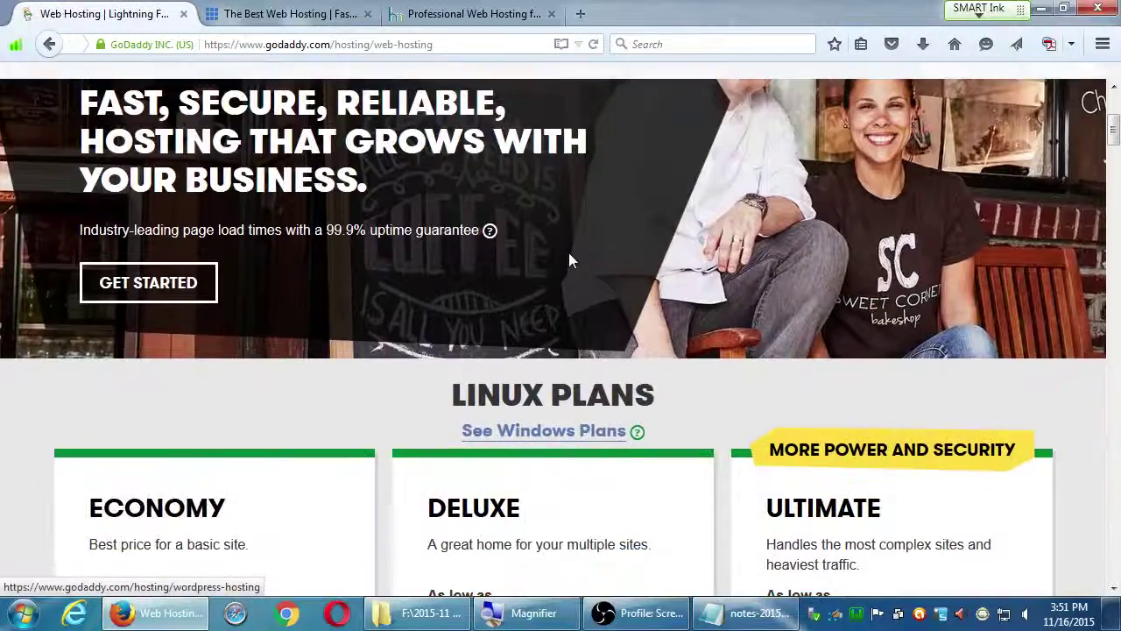
{"action": "scroll", "coordinate": [566, 256], "scroll_direction": "down", "scroll_amount": 3}
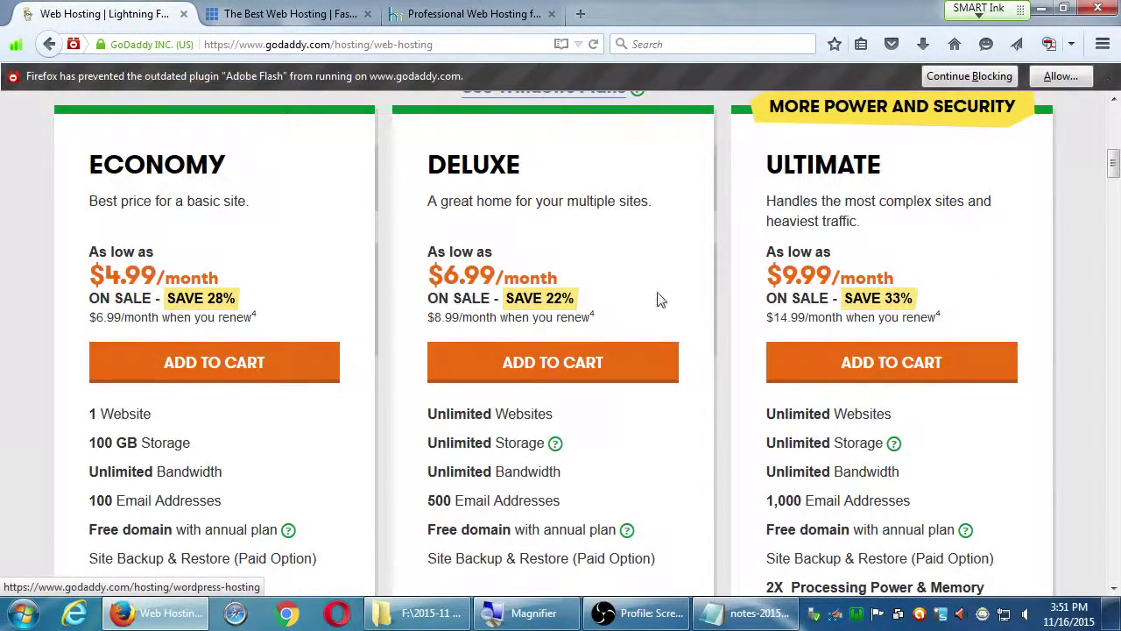
{"action": "scroll", "coordinate": [716, 329], "scroll_direction": "down", "scroll_amount": 2}
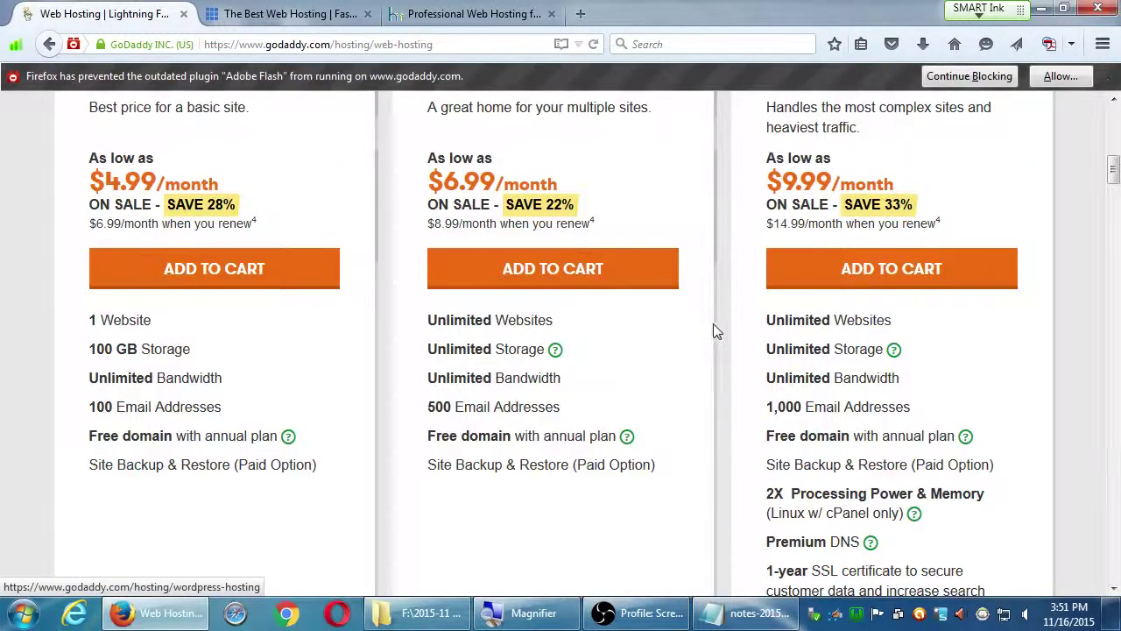
Review the feature lists of GoDaddy's Economy, Deluxe and Ultimate Linux hosting plans
{"action": "scroll", "coordinate": [710, 327], "scroll_direction": "down", "scroll_amount": 10}
{"action": "scroll", "coordinate": [683, 343], "scroll_direction": "up", "scroll_amount": 7}
{"action": "scroll", "coordinate": [630, 324], "scroll_direction": "up", "scroll_amount": 3}
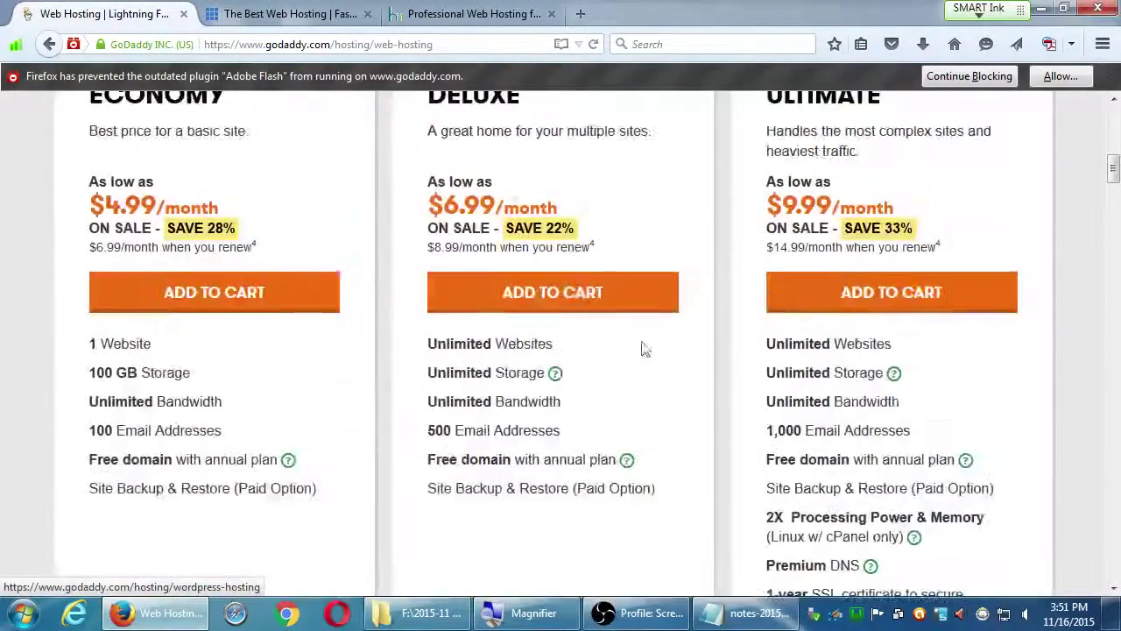
Open Bluehost's shared hosting page and examine the prices and features of the starter, plus and business pro plans
{"action": "left_click", "coordinate": [294, 13]}
{"action": "scroll", "coordinate": [353, 141], "scroll_direction": "up", "scroll_amount": 20}
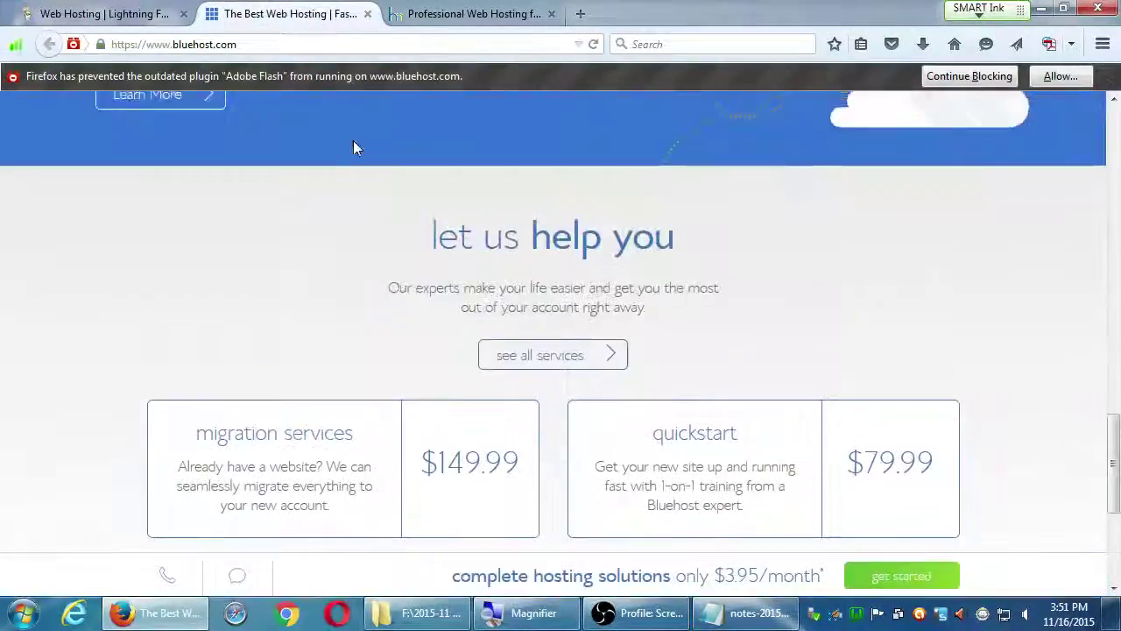
{"action": "scroll", "coordinate": [357, 144], "scroll_direction": "up", "scroll_amount": 3}
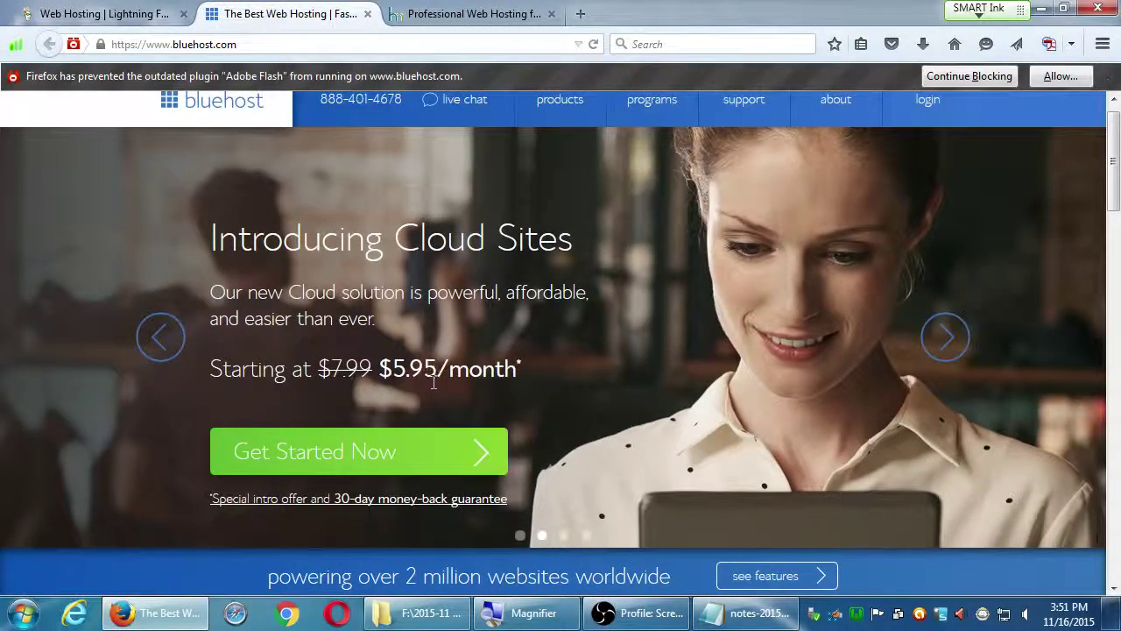
{"action": "scroll", "coordinate": [435, 357], "scroll_direction": "up", "scroll_amount": 1}
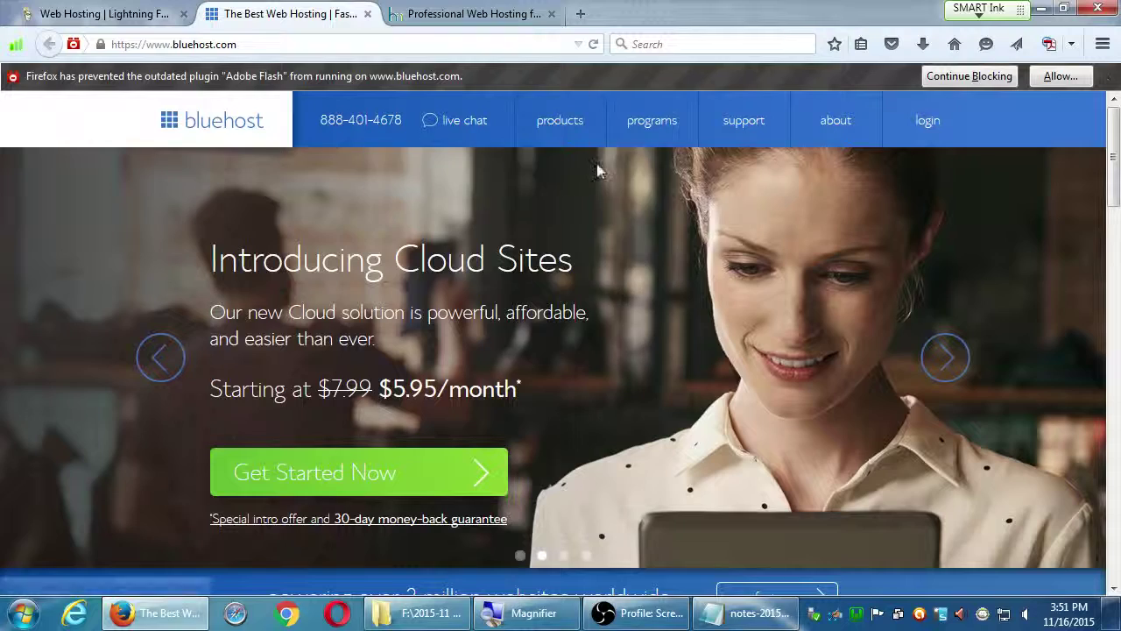
{"action": "mouse_move", "coordinate": [560, 123]}
{"action": "left_click", "coordinate": [562, 215]}
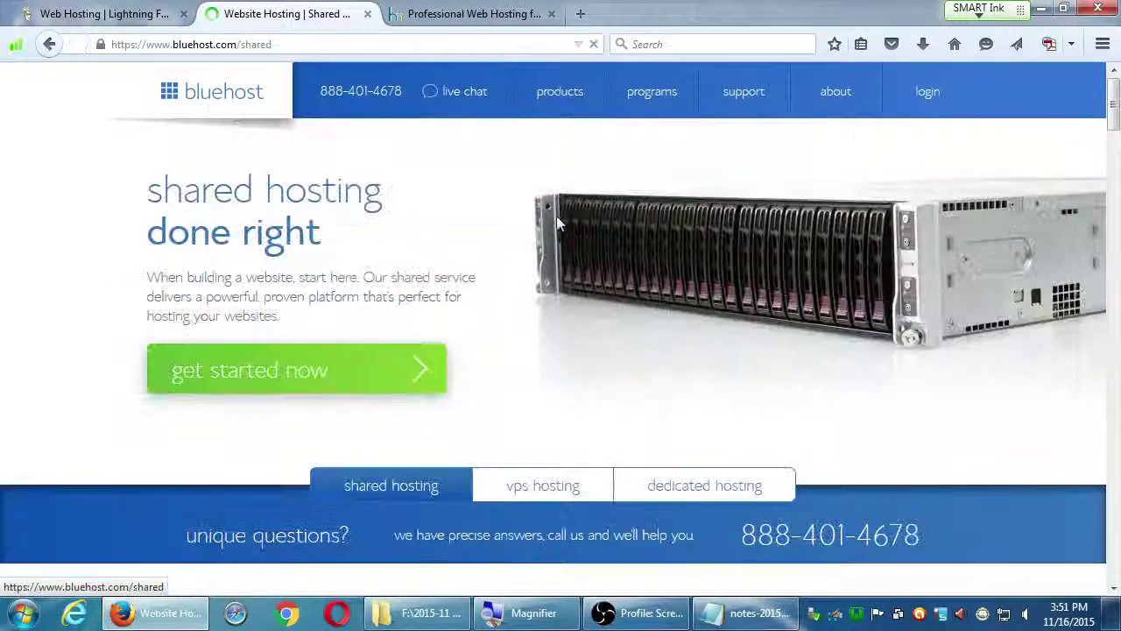
{"action": "scroll", "coordinate": [560, 214], "scroll_direction": "down", "scroll_amount": 5}
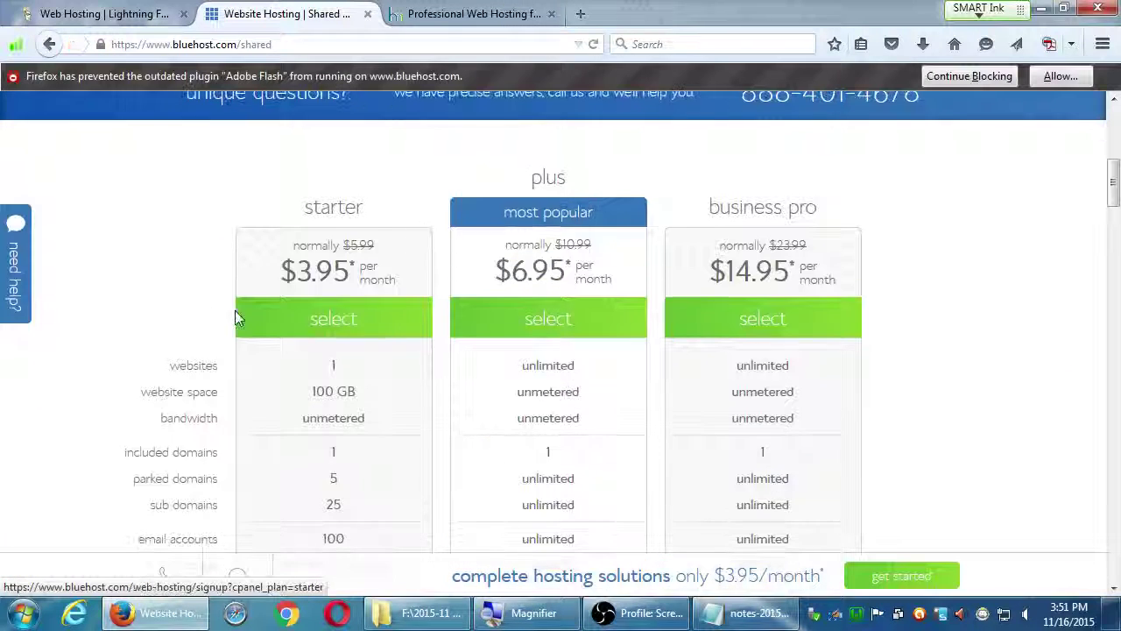
{"action": "mouse_move", "coordinate": [319, 232]}
{"action": "left_mouse_down"}
{"action": "mouse_move", "coordinate": [333, 203]}
{"action": "mouse_move", "coordinate": [353, 203]}
{"action": "mouse_move", "coordinate": [306, 225]}
{"action": "left_mouse_up"}
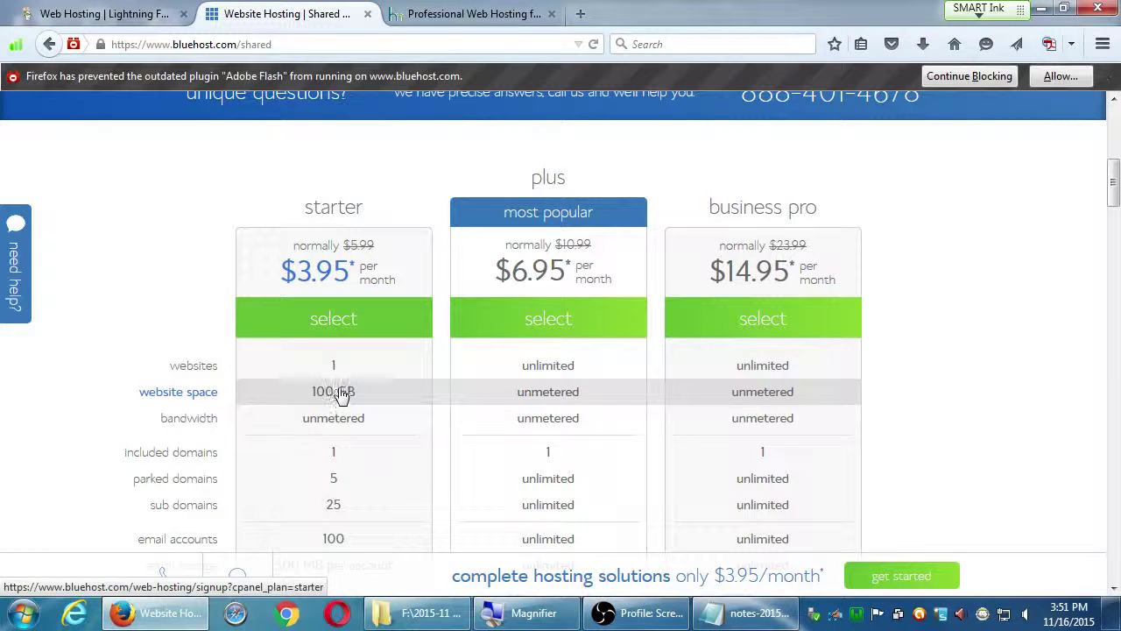
{"action": "scroll", "coordinate": [455, 228], "scroll_direction": "up", "scroll_amount": 4}
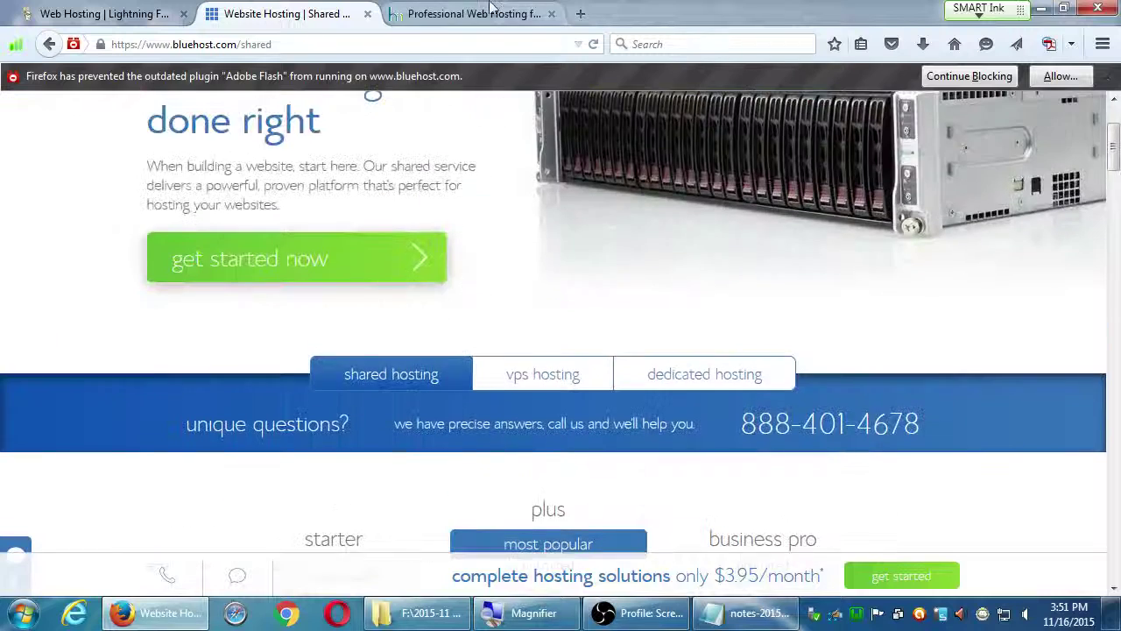
Open HostMonster's Hosting Features page and examine its full list of features, from disk storage and site transfer to databases
{"action": "left_click", "coordinate": [492, 9]}
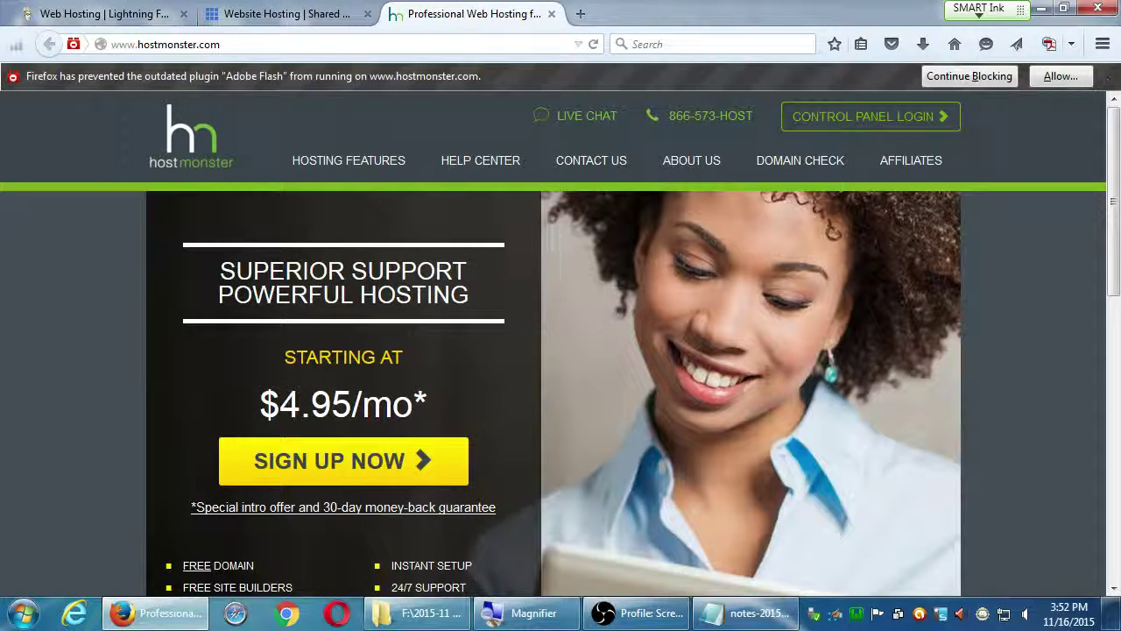
{"action": "left_click", "coordinate": [341, 163]}
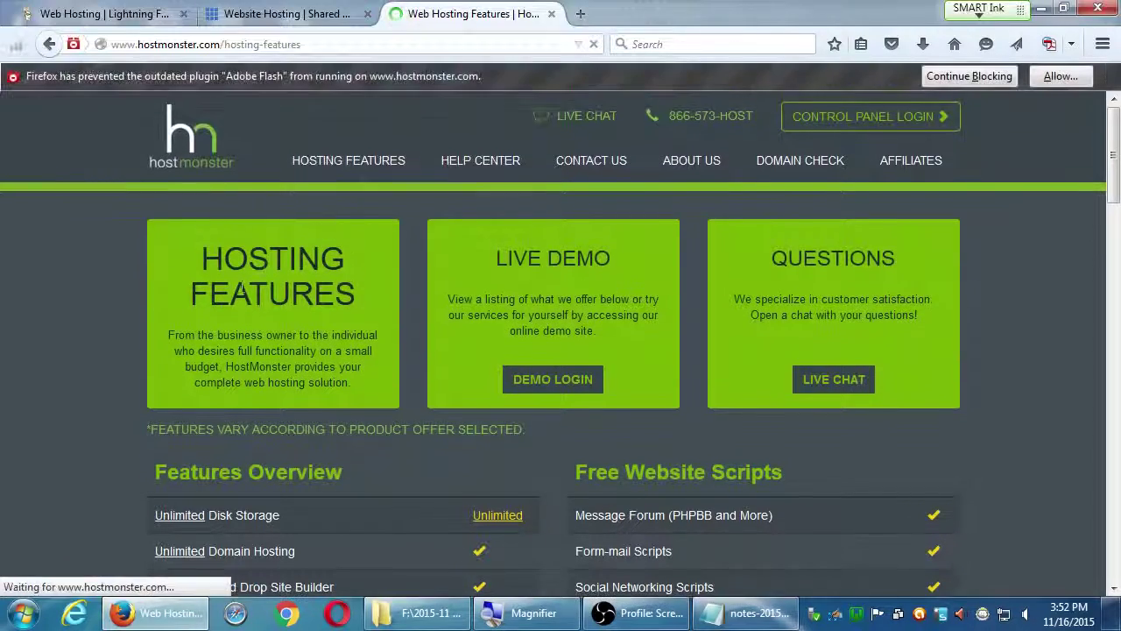
{"action": "scroll", "coordinate": [173, 355], "scroll_direction": "down", "scroll_amount": 5}
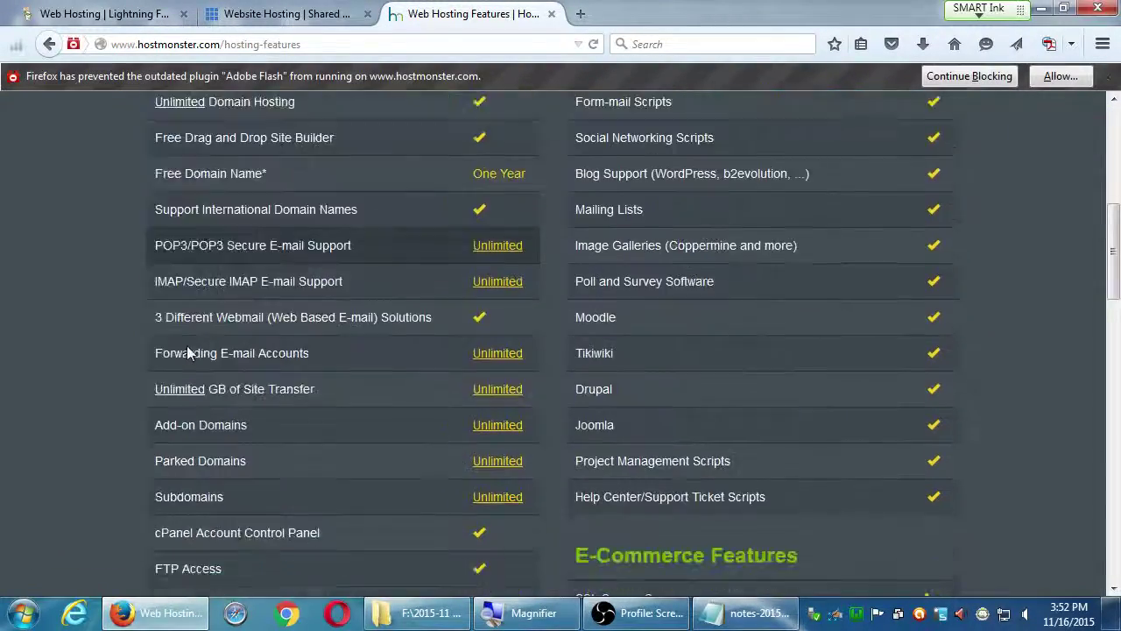
{"action": "scroll", "coordinate": [189, 348], "scroll_direction": "up", "scroll_amount": 3}
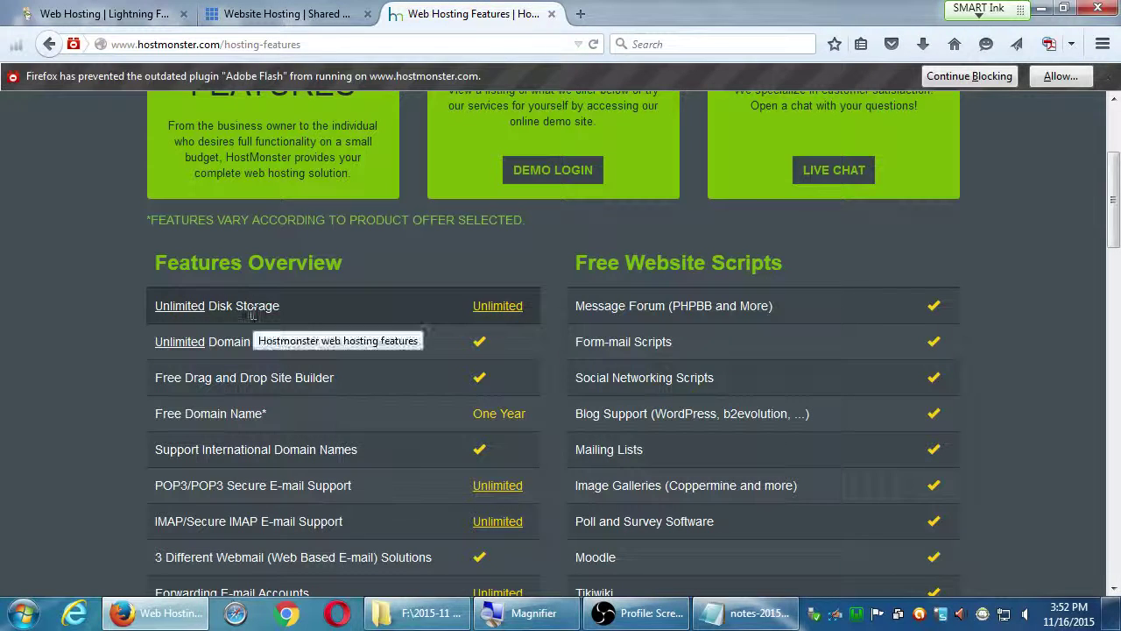
{"action": "scroll", "coordinate": [148, 421], "scroll_direction": "down", "scroll_amount": 2}
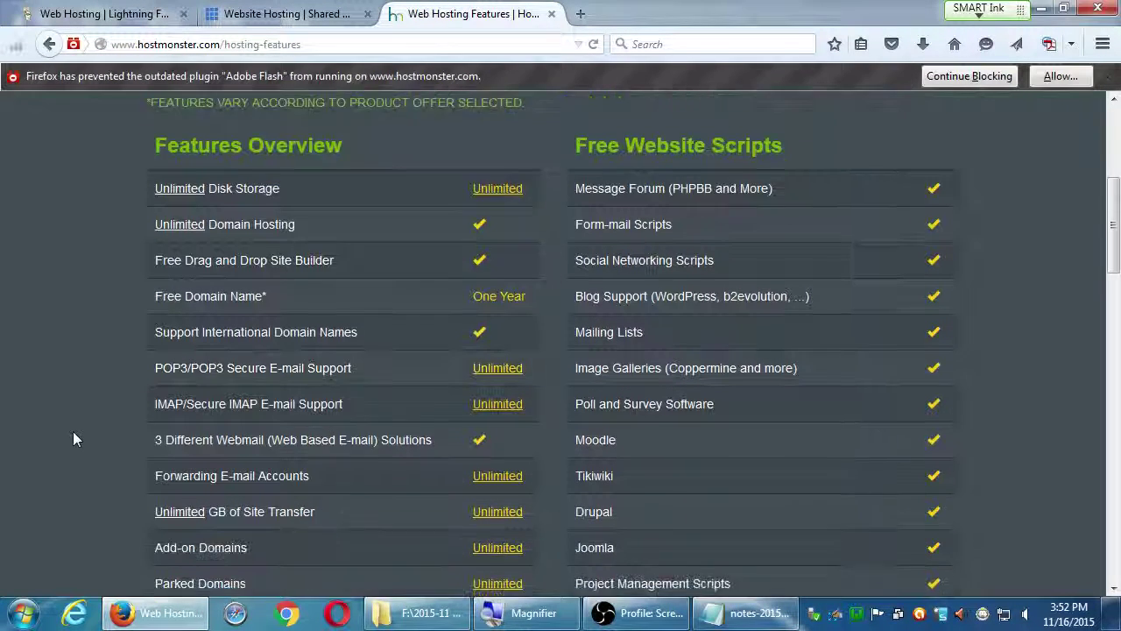
{"action": "scroll", "coordinate": [79, 432], "scroll_direction": "down", "scroll_amount": 1}
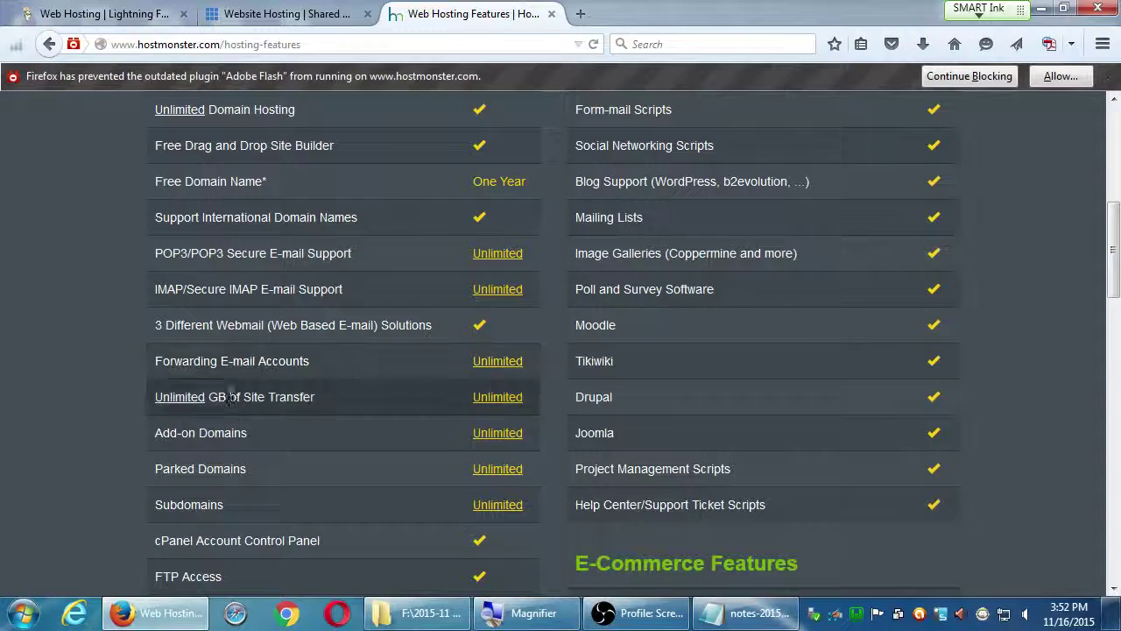
{"action": "left_click_drag", "start_coordinate": [210, 397], "coordinate": [295, 399]}
{"action": "scroll", "coordinate": [351, 421], "scroll_direction": "down", "scroll_amount": 5}
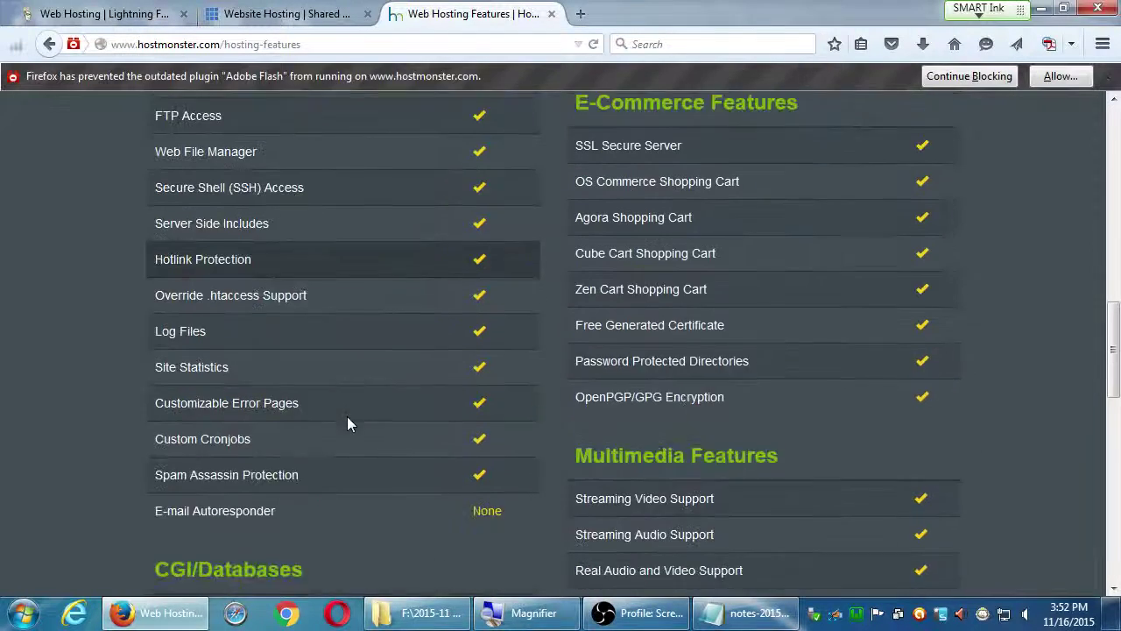
{"action": "scroll", "coordinate": [347, 423], "scroll_direction": "down", "scroll_amount": 10}
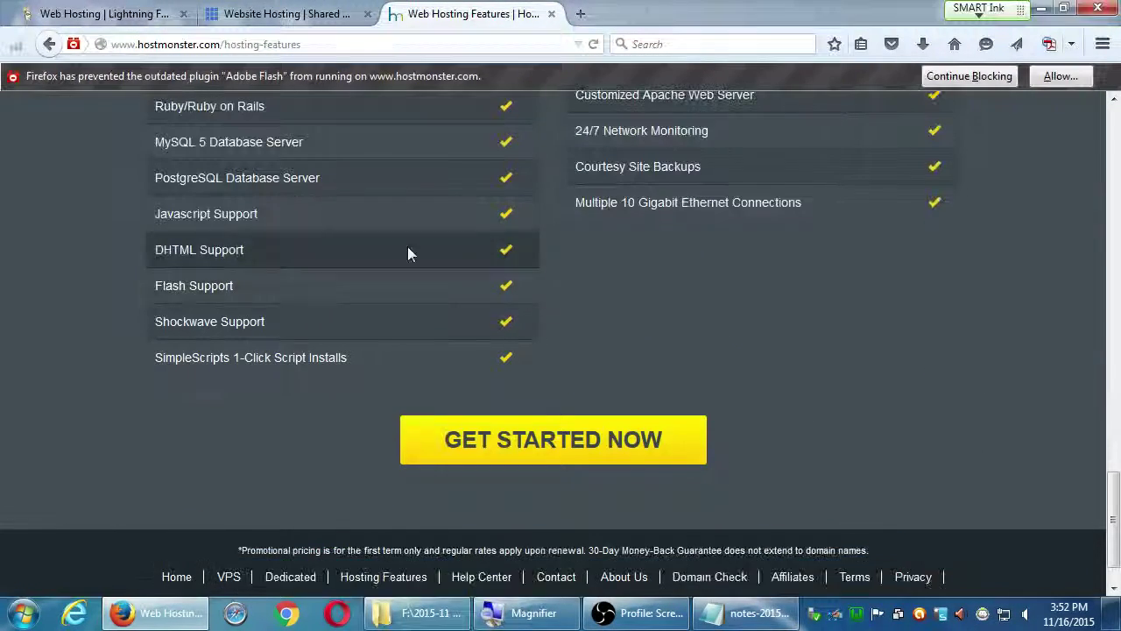
{"action": "key", "text": "Home"}
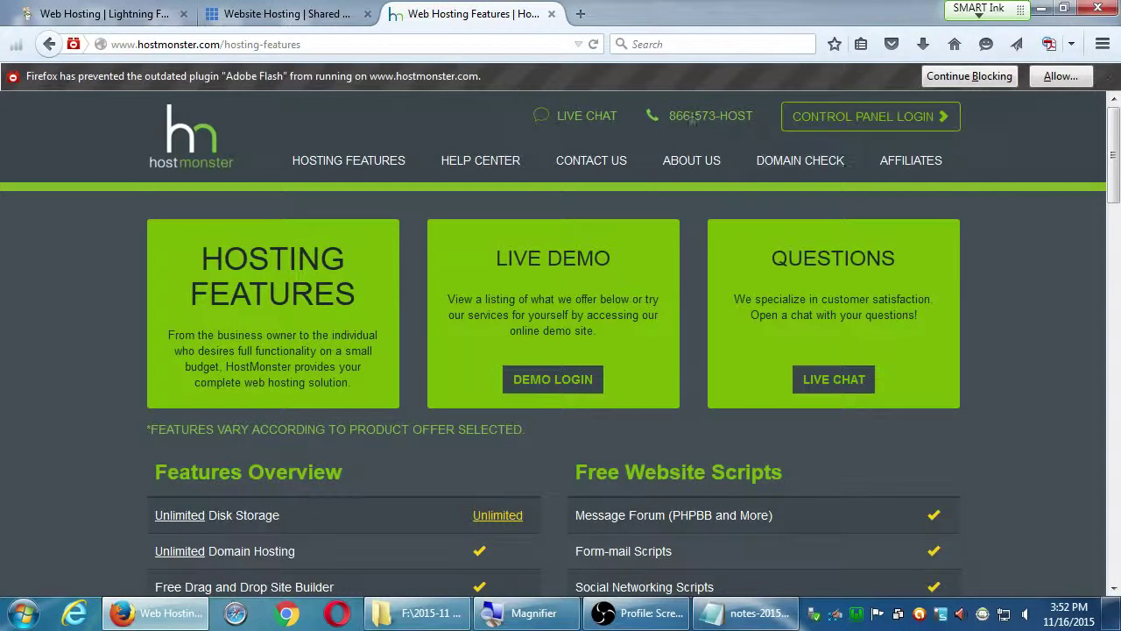
Go back through Bluehost to GoDaddy's Web Hosting page, dismiss the Flash plugin notice and review the Linux plans again
{"action": "left_click", "coordinate": [298, 14]}
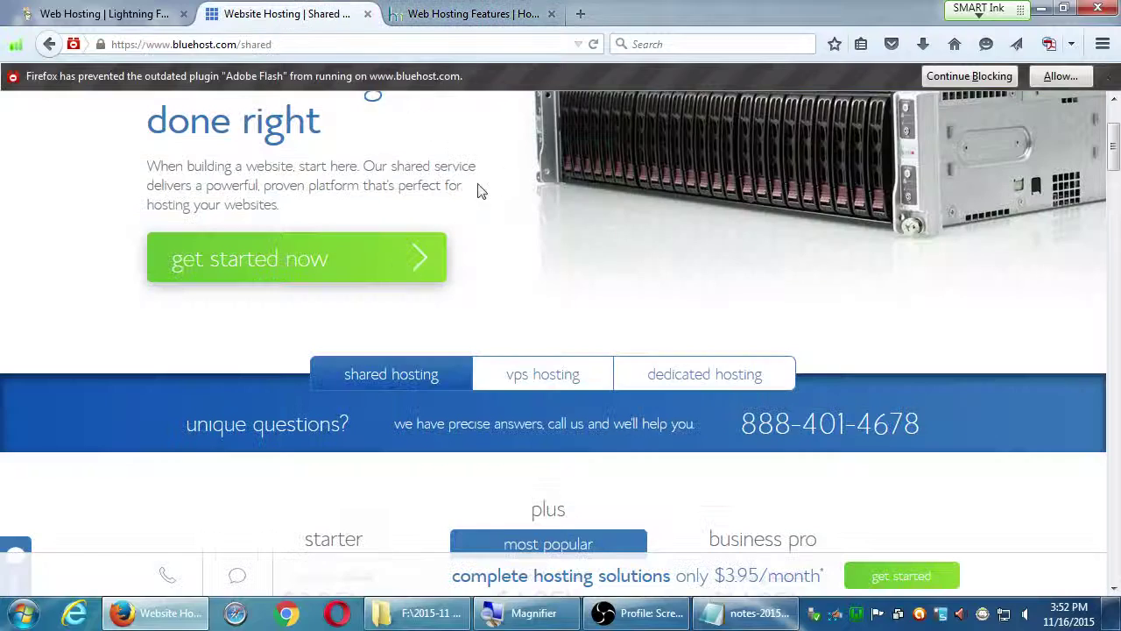
{"action": "scroll", "coordinate": [505, 205], "scroll_direction": "up", "scroll_amount": 3}
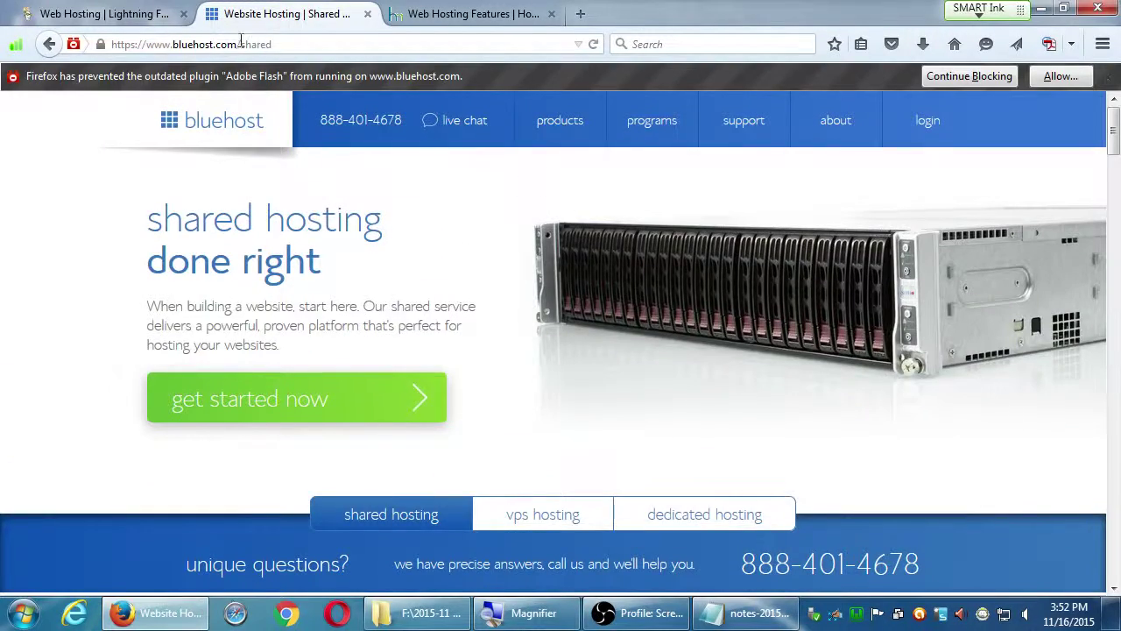
{"action": "left_click", "coordinate": [131, 15]}
{"action": "scroll", "coordinate": [373, 197], "scroll_direction": "up", "scroll_amount": 10}
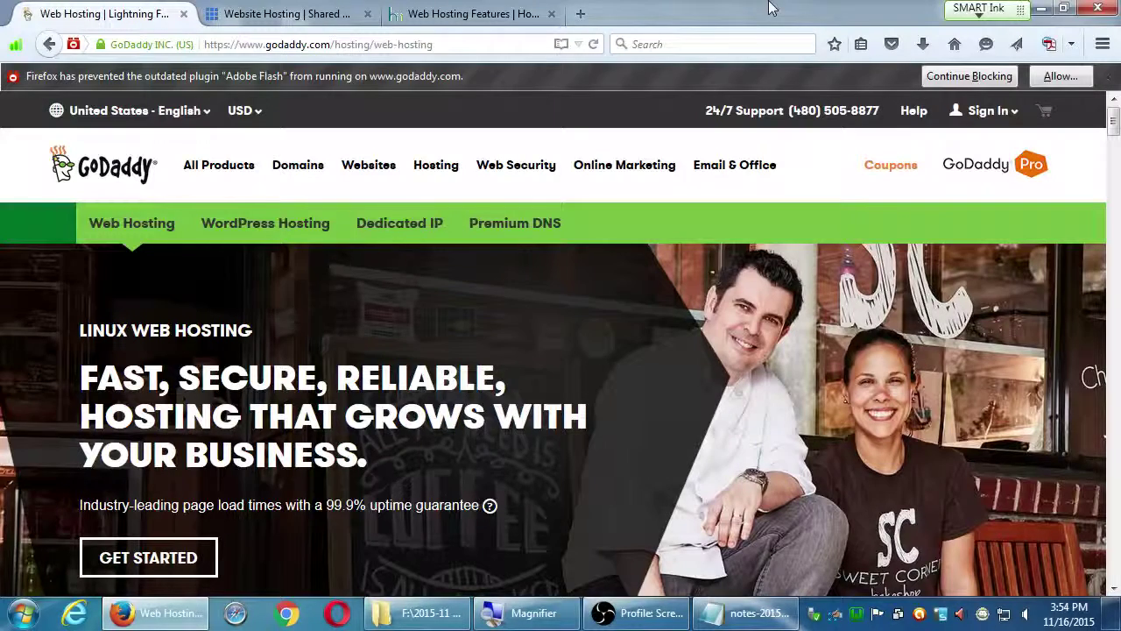
{"action": "left_click", "coordinate": [1109, 77]}
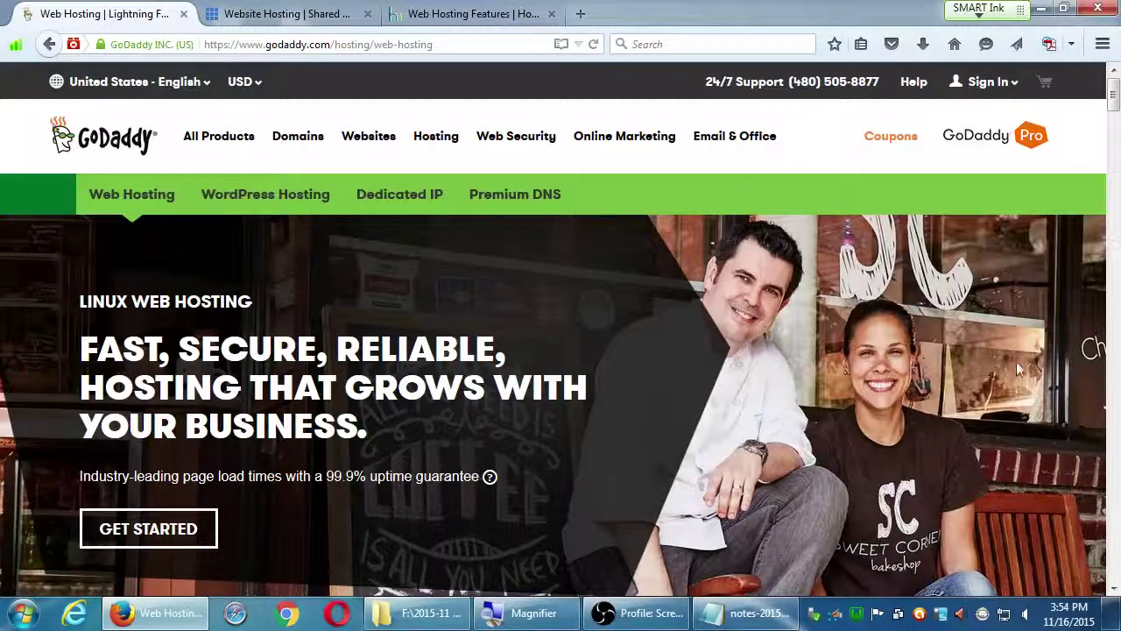
{"action": "scroll", "coordinate": [1112, 322], "scroll_direction": "down", "scroll_amount": 5}
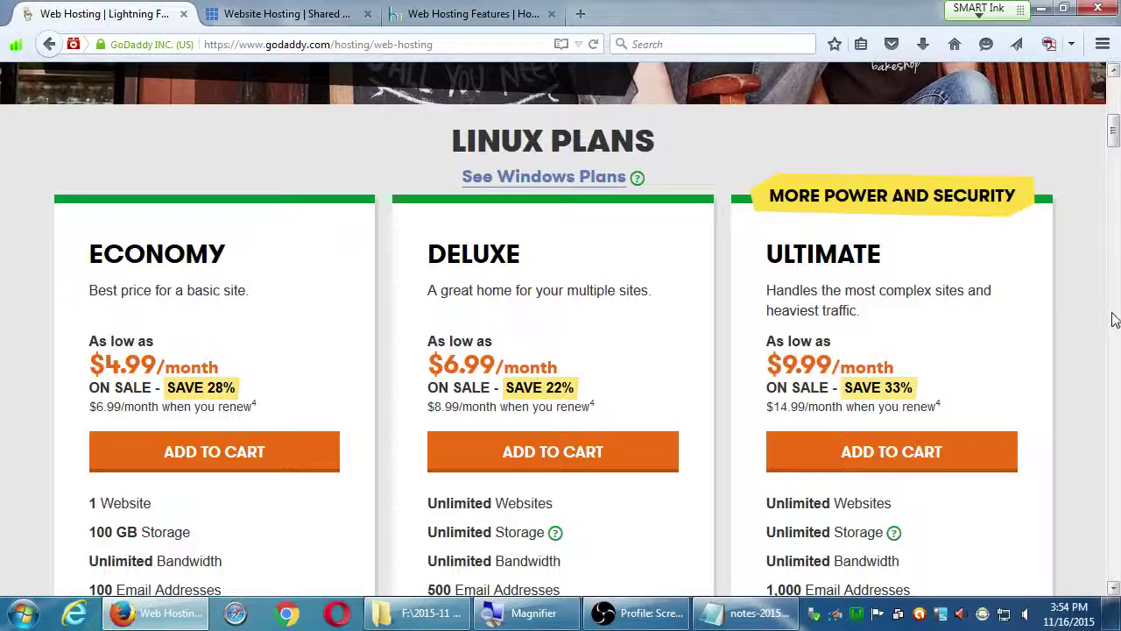
{"action": "scroll", "coordinate": [1061, 324], "scroll_direction": "down", "scroll_amount": 2}
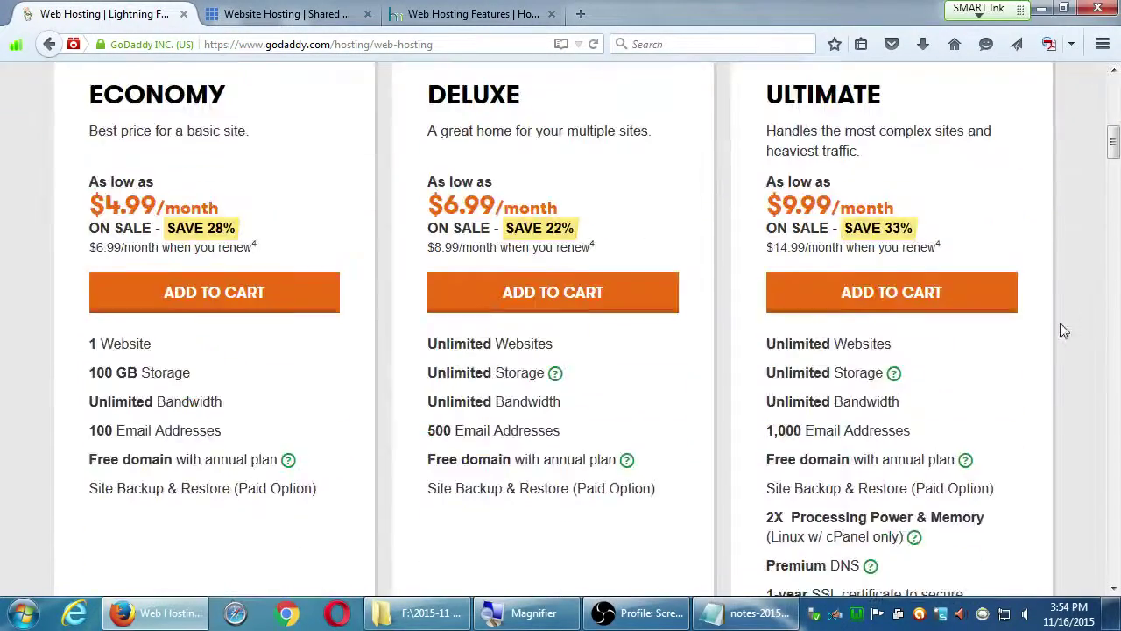
{"action": "scroll", "coordinate": [1007, 346], "scroll_direction": "up", "scroll_amount": 1}
{"action": "scroll", "coordinate": [289, 194], "scroll_direction": "up", "scroll_amount": 6}
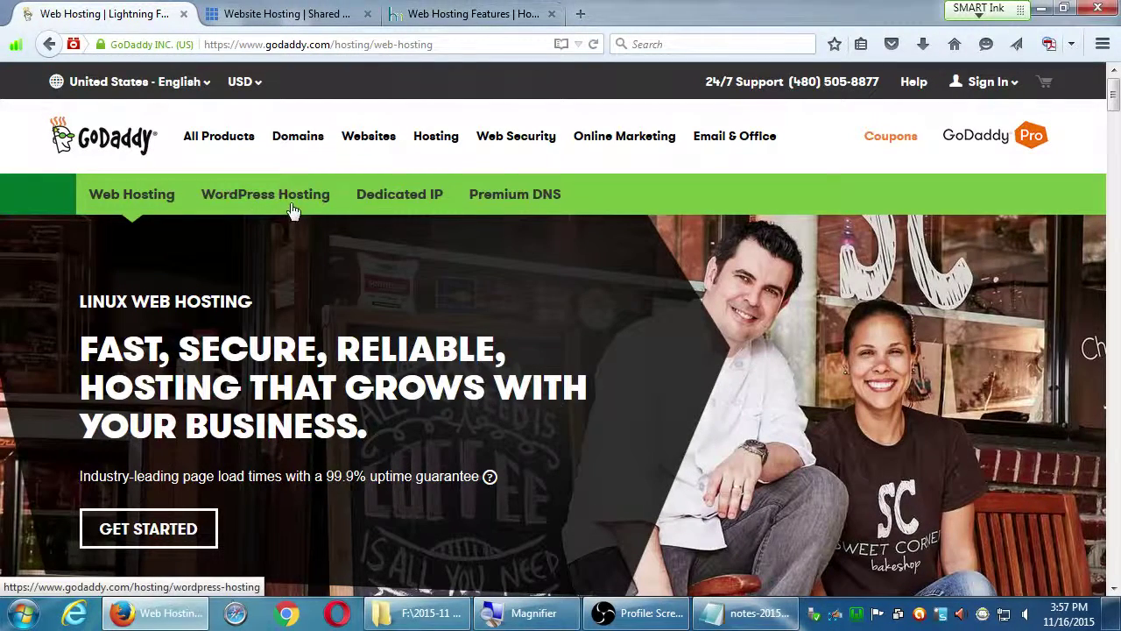
Open GoDaddy's WordPress Hosting page, examine the Basic and Deluxe plans' prices and features, and dismiss the Flash plugin notice
{"action": "left_click", "coordinate": [293, 207]}
{"action": "scroll", "coordinate": [438, 342], "scroll_direction": "down", "scroll_amount": 3}
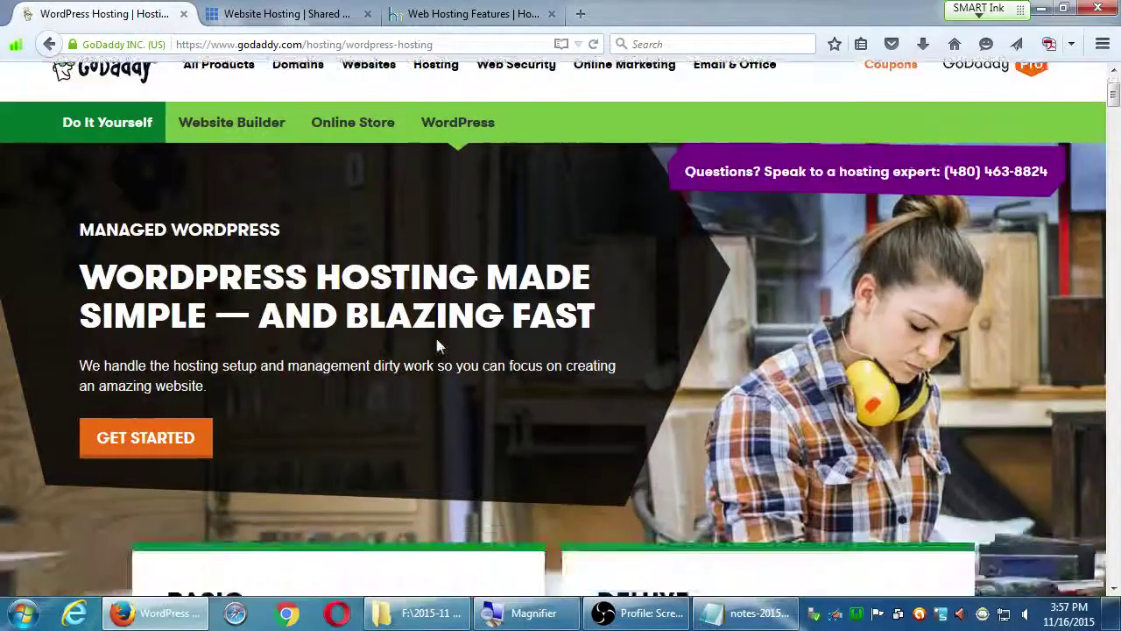
{"action": "scroll", "coordinate": [473, 342], "scroll_direction": "down", "scroll_amount": 3}
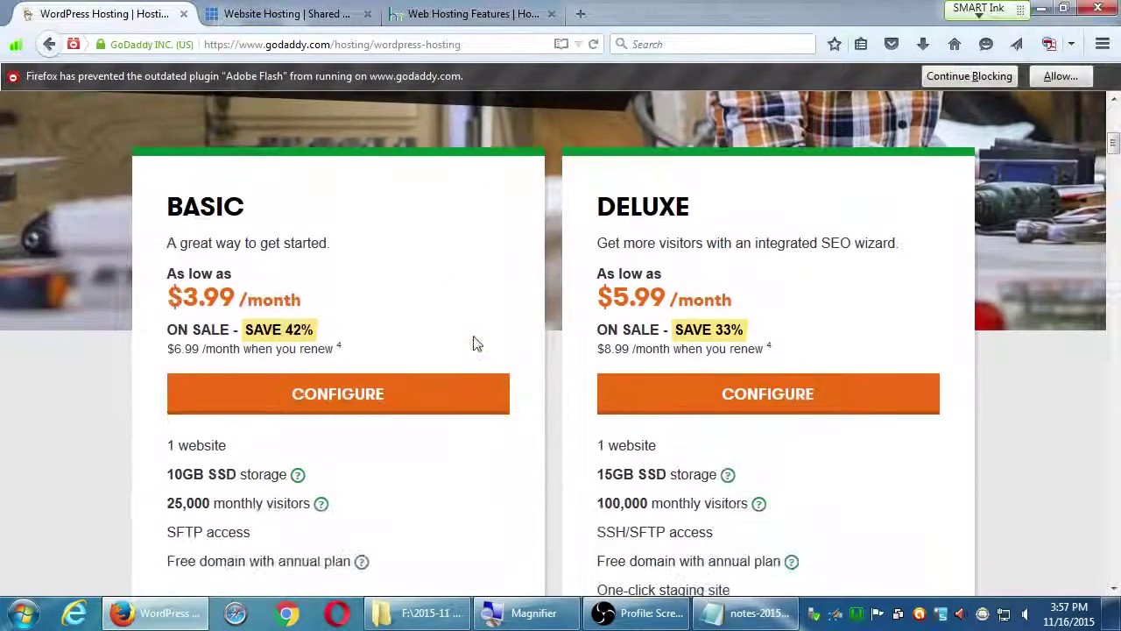
{"action": "scroll", "coordinate": [542, 355], "scroll_direction": "down", "scroll_amount": 3}
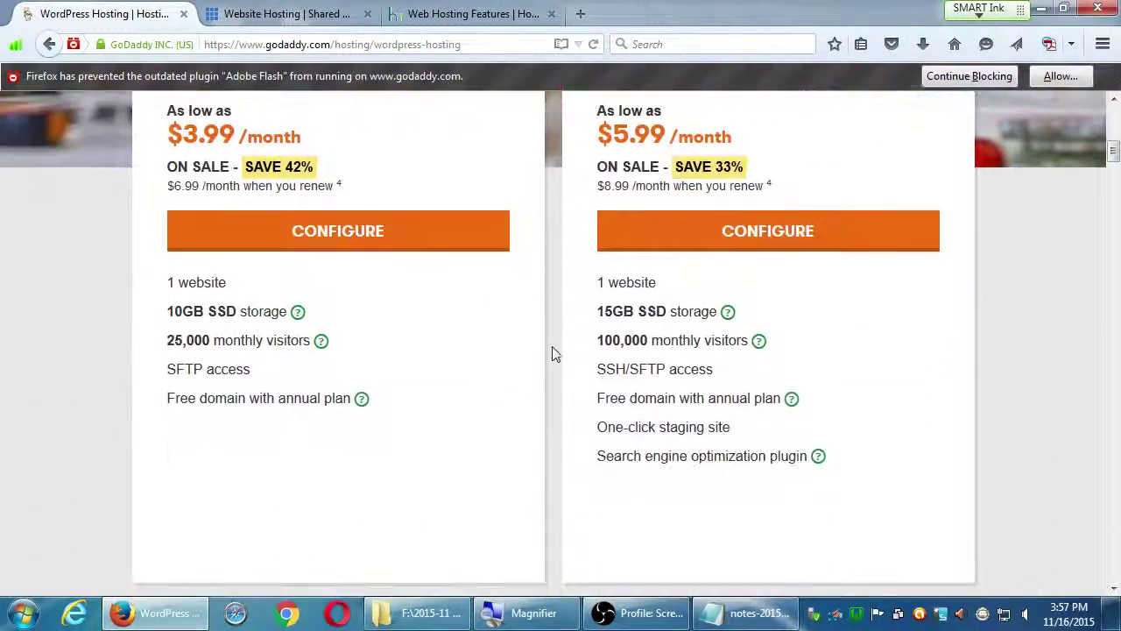
{"action": "scroll", "coordinate": [589, 309], "scroll_direction": "up", "scroll_amount": 3}
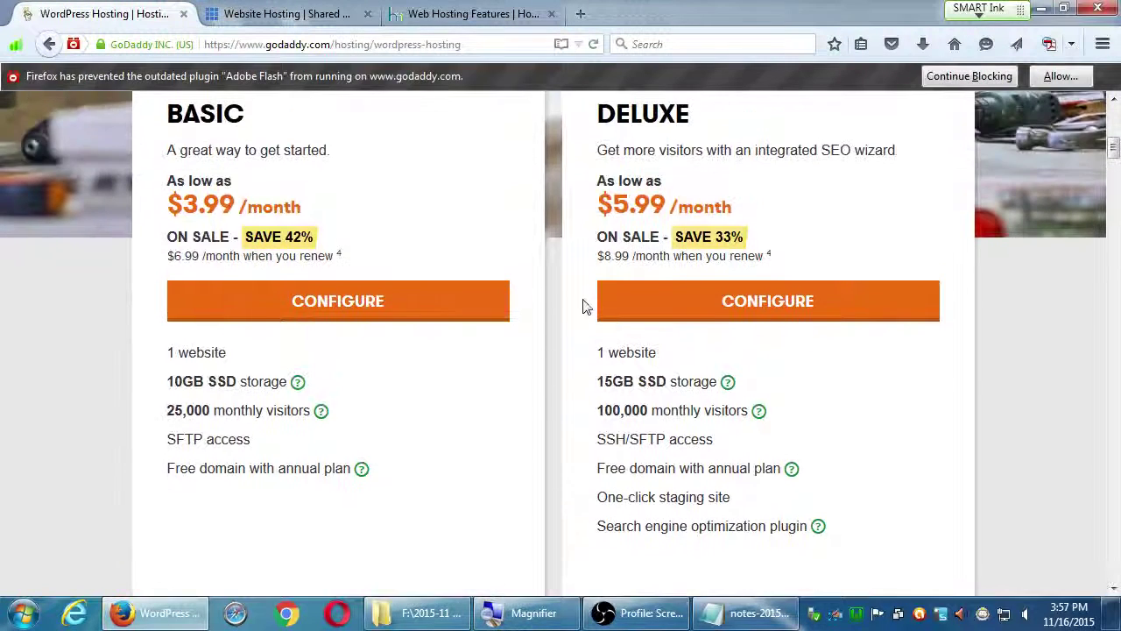
{"action": "left_click", "coordinate": [1111, 77]}
{"action": "scroll", "coordinate": [561, 311], "scroll_direction": "down", "scroll_amount": 2}
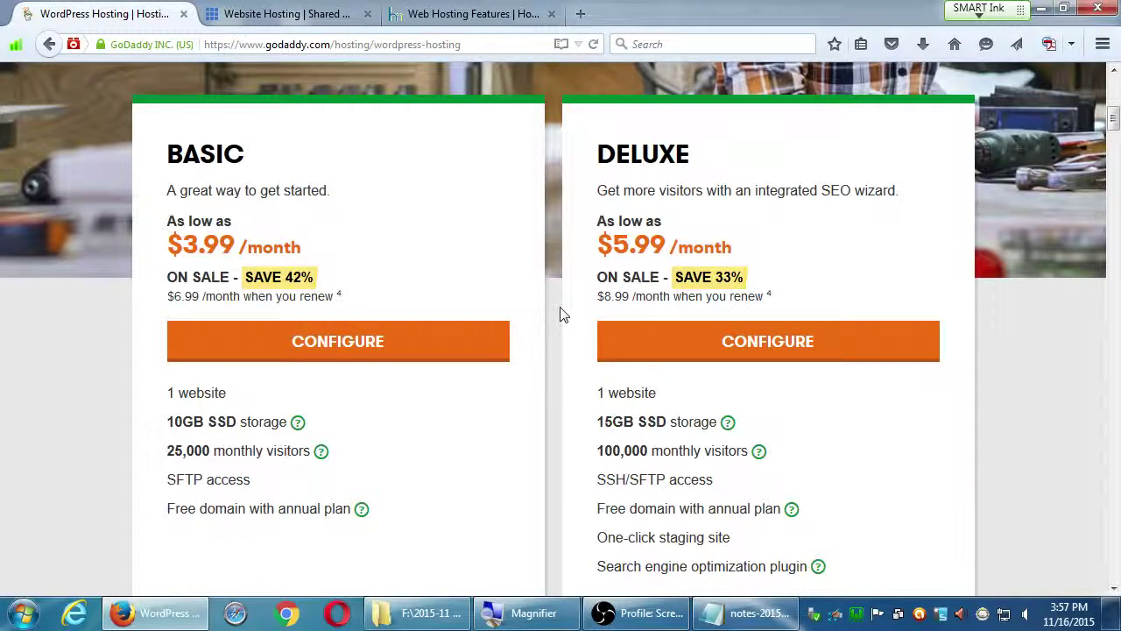
Return to GoDaddy's Web Hosting page and compare it with the open Bluehost and HostMonster pages, finishing on HostMonster
{"action": "key", "text": "alt+Left"}
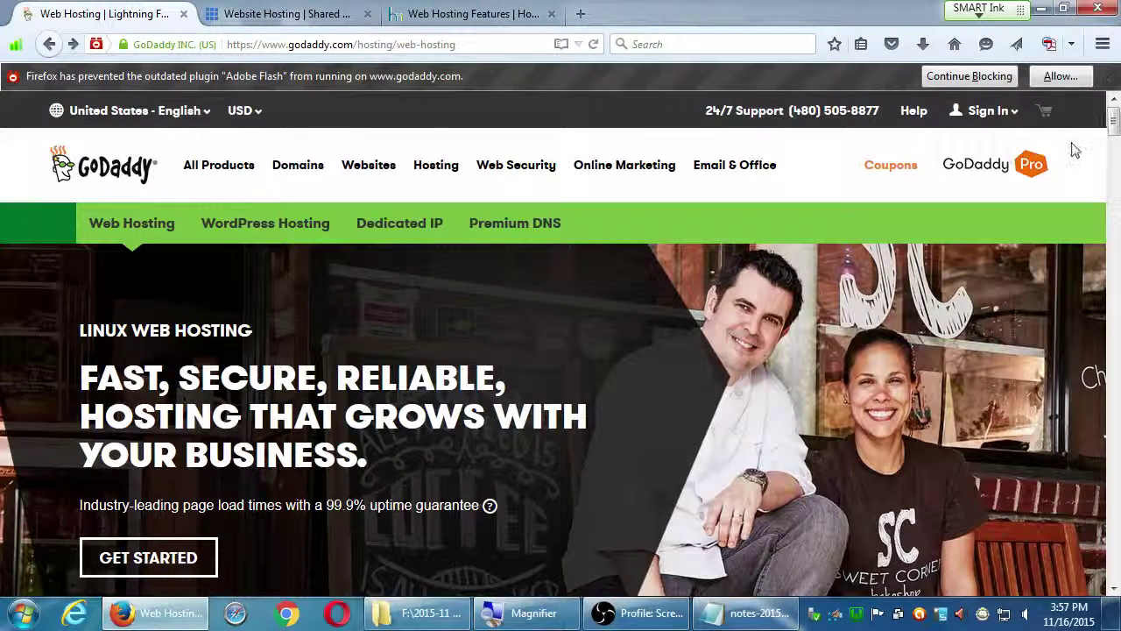
{"action": "left_click", "coordinate": [254, 16]}
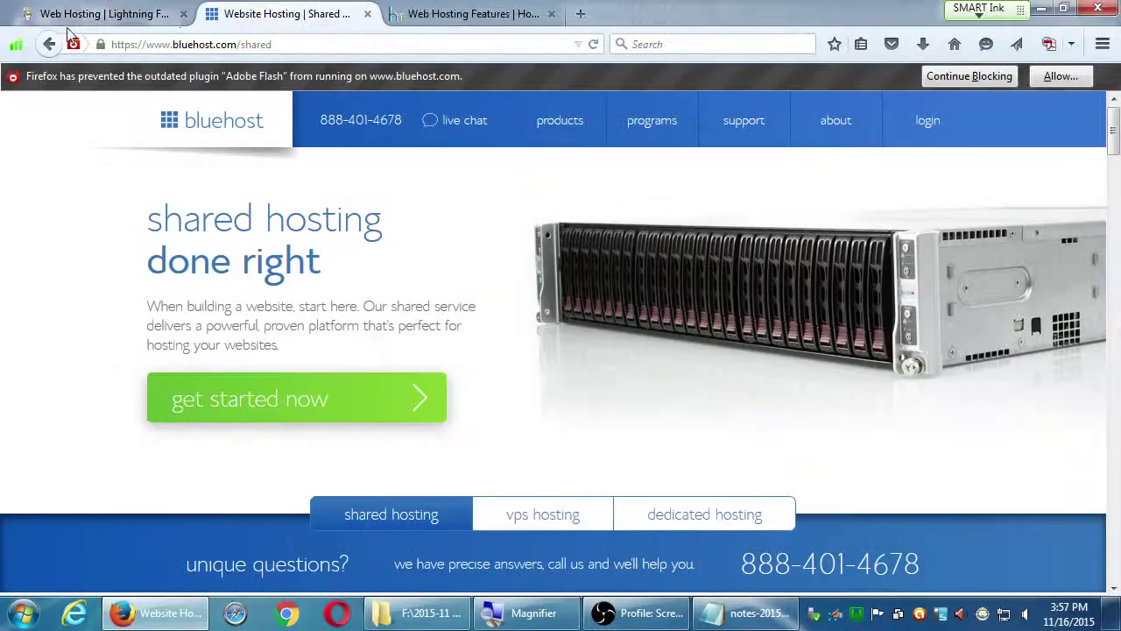
{"action": "left_click", "coordinate": [438, 18]}
{"action": "left_click", "coordinate": [320, 24]}
{"action": "left_click", "coordinate": [140, 26]}
{"action": "left_click", "coordinate": [512, 25]}
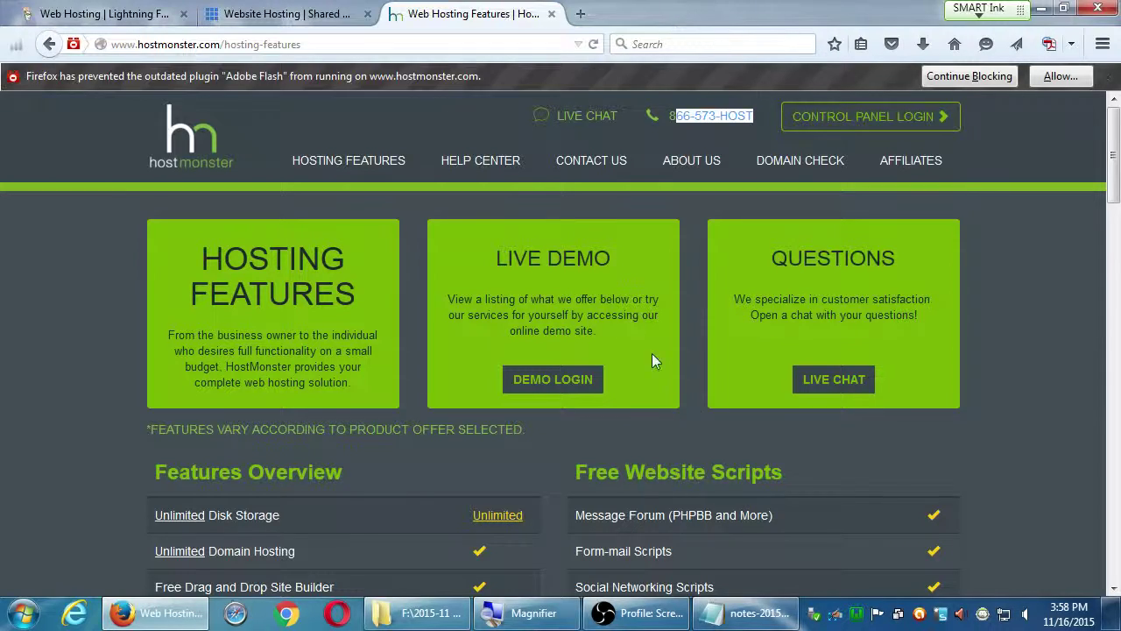
Switch to the Notepad notes, magnify the screen and highlight the four provider names from GoDaddy.com to Hostgator.com
{"action": "left_click", "coordinate": [740, 618]}
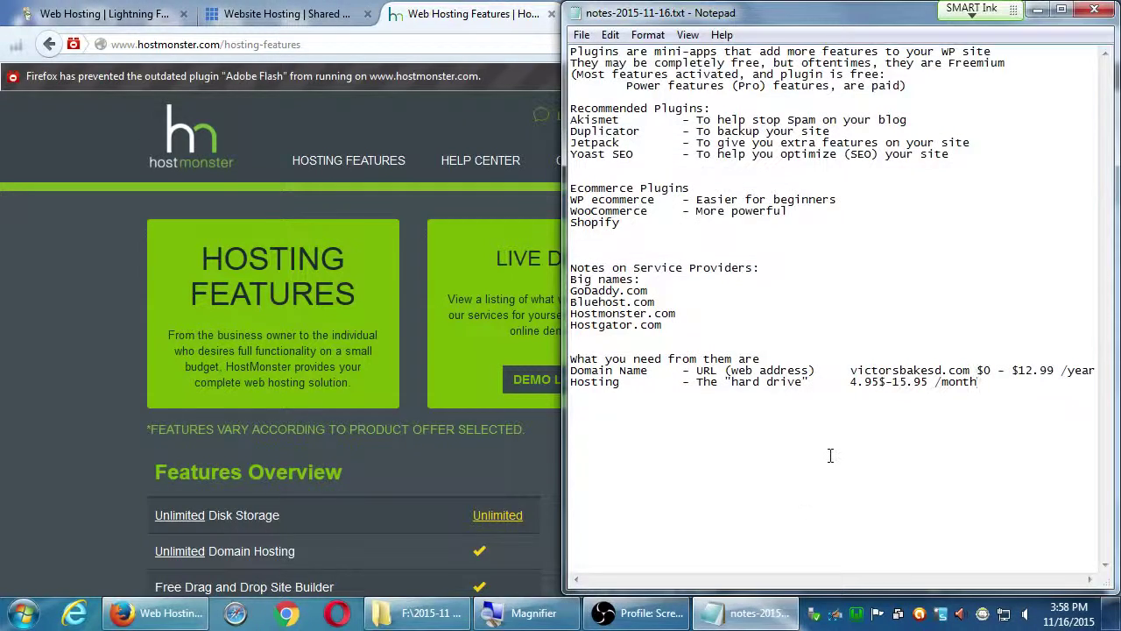
{"action": "key", "text": "super+plus"}
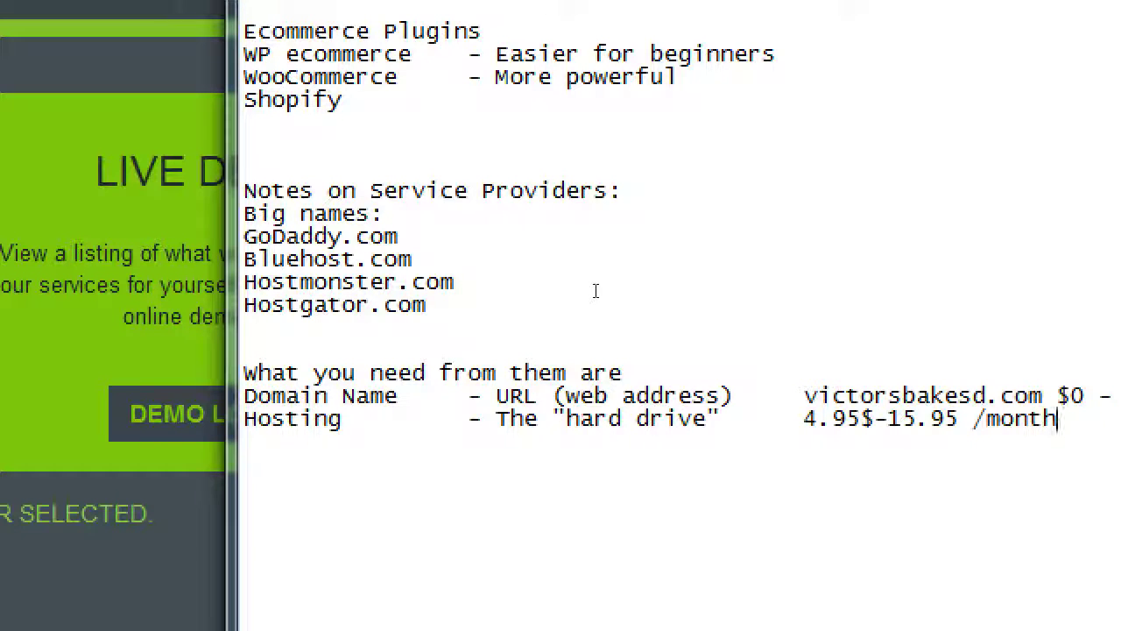
{"action": "left_click", "coordinate": [674, 325]}
{"action": "key", "text": "shift+Up"}
{"action": "key", "text": "shift+Up"}
{"action": "key", "text": "shift+Up"}
{"action": "key", "text": "shift+Up"}
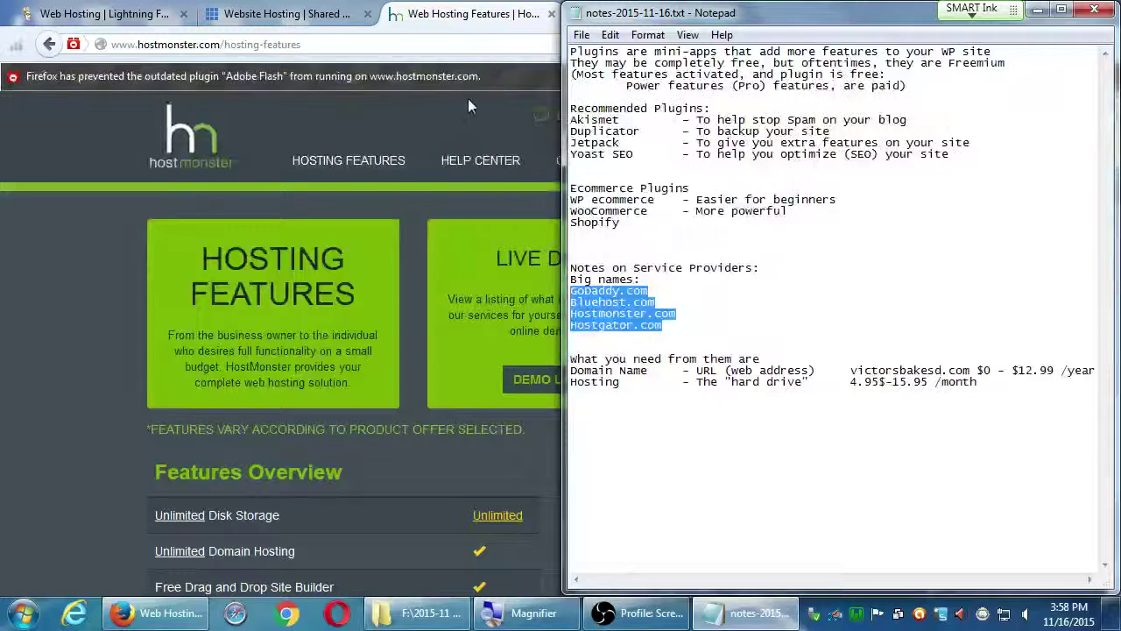
Switch to Firefox, check the support phone numbers on the HostMonster and GoDaddy pages, and minimize the browser
{"action": "left_click", "coordinate": [478, 35]}
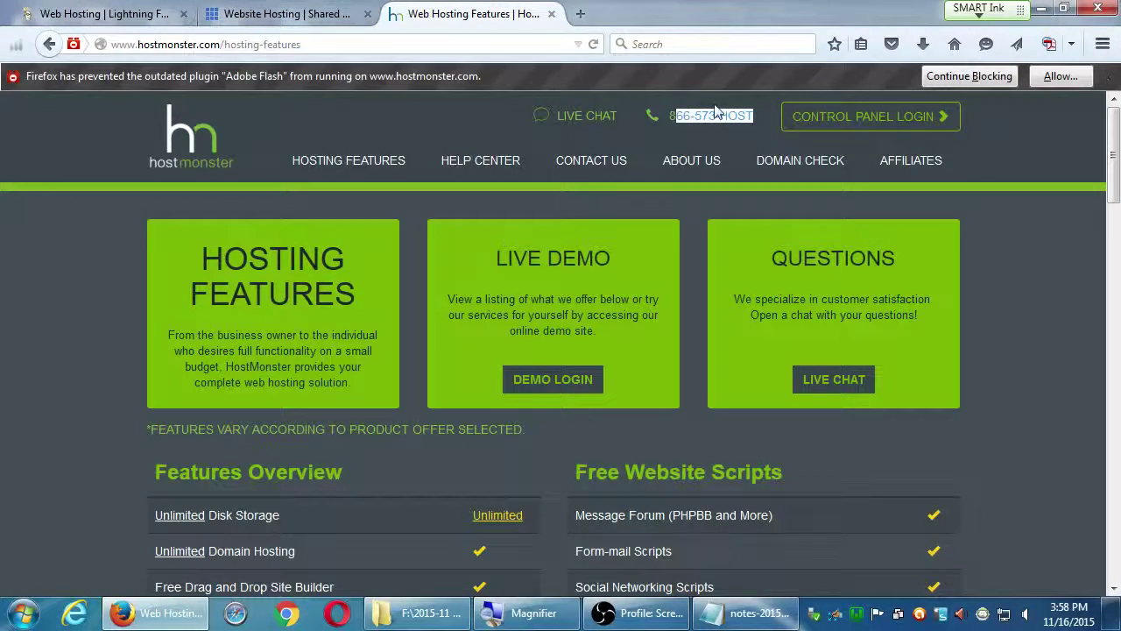
{"action": "left_click", "coordinate": [760, 120]}
{"action": "left_click", "coordinate": [114, 16]}
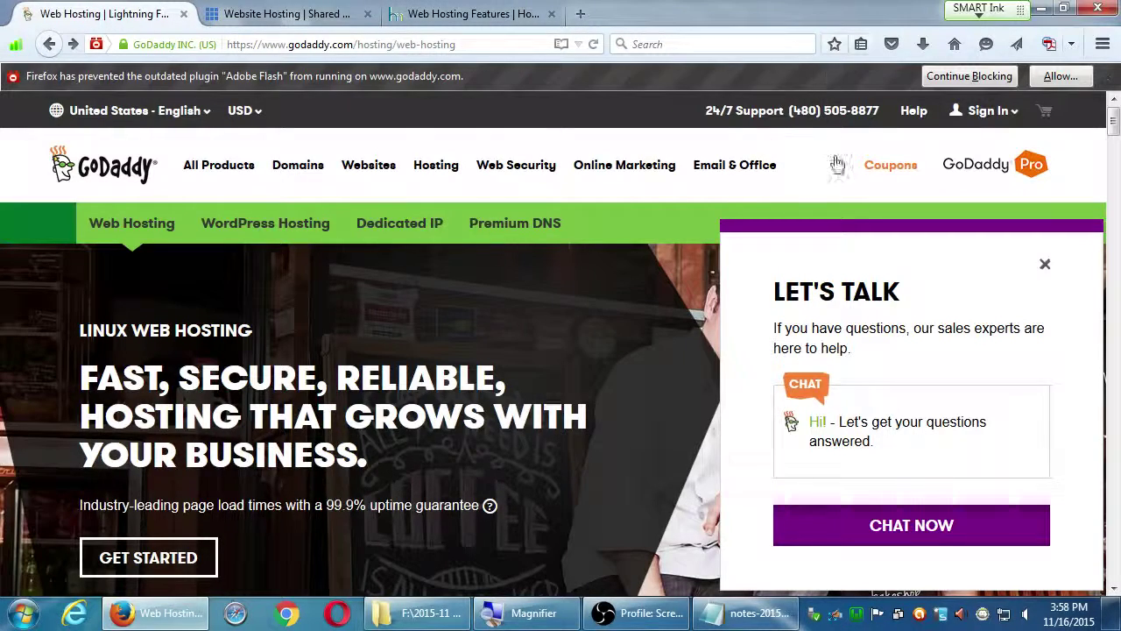
{"action": "left_click", "coordinate": [1042, 9]}
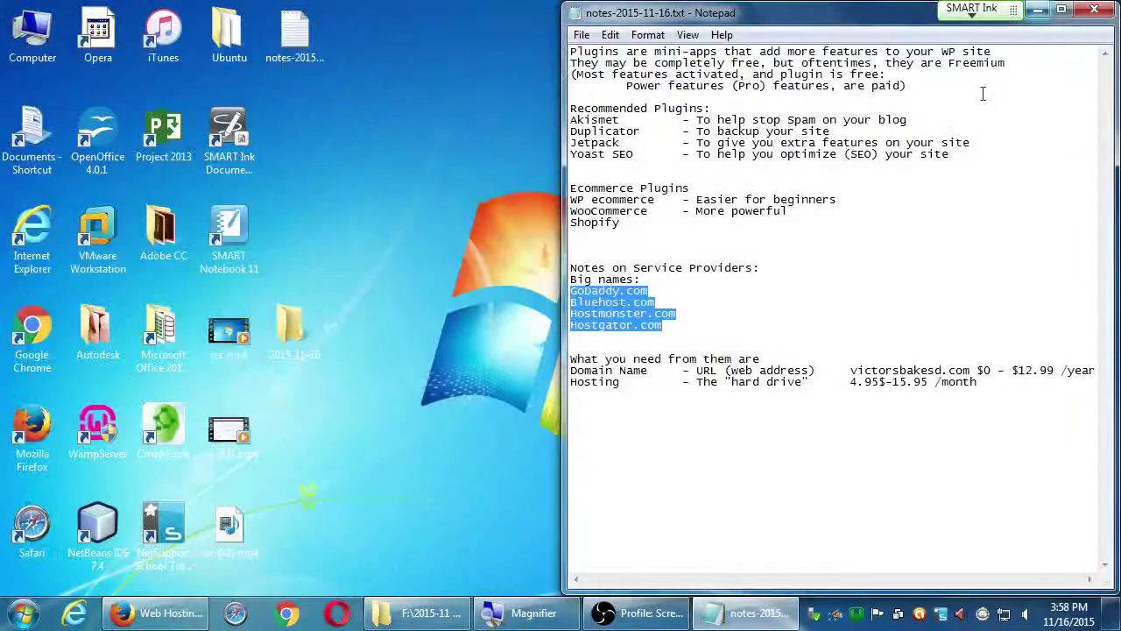
Magnify the Notepad notes, highlight the provider names from GoDaddy to Hostgator, and restore the normal screen size
{"action": "left_click", "coordinate": [721, 318]}
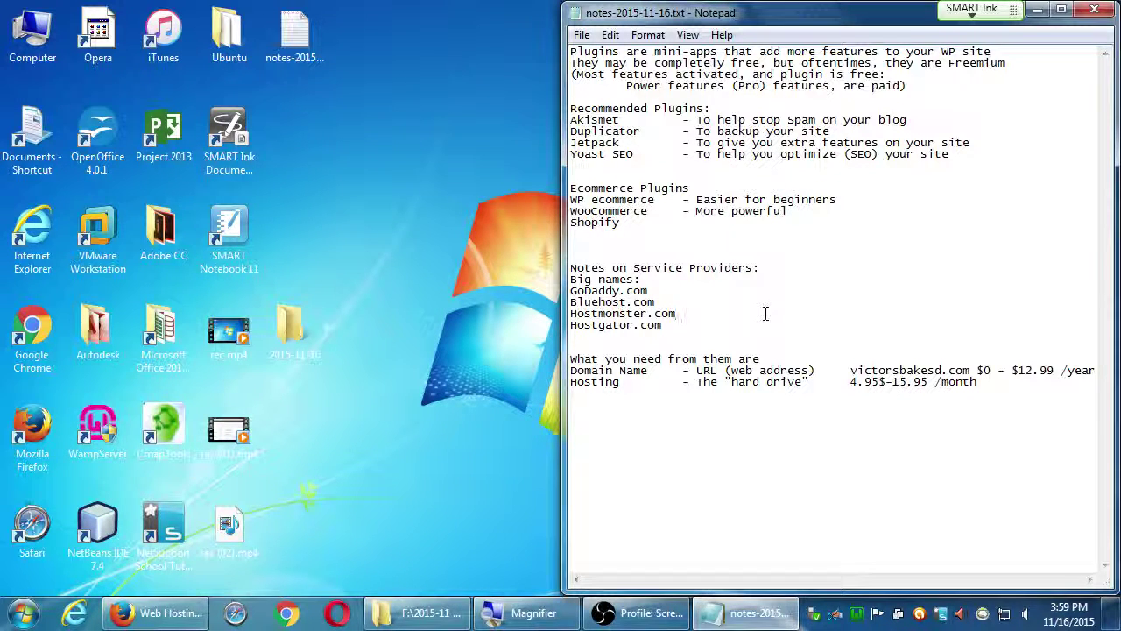
{"action": "key", "text": "super+plus"}
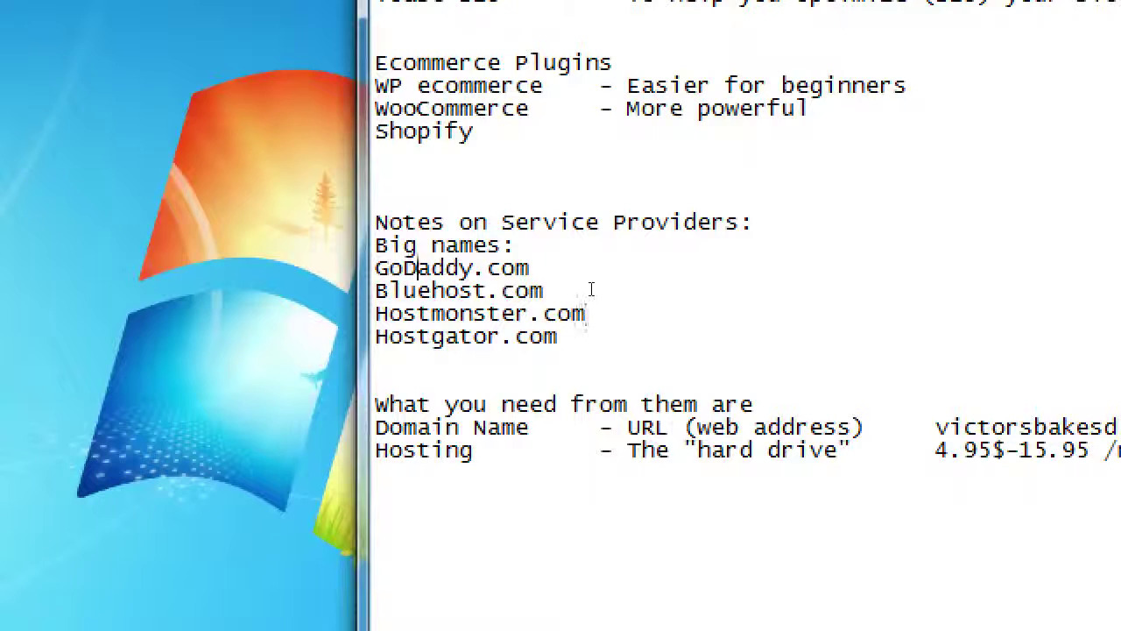
{"action": "left_click_drag", "start_coordinate": [417, 268], "coordinate": [488, 336]}
{"action": "key", "text": "super+minus"}
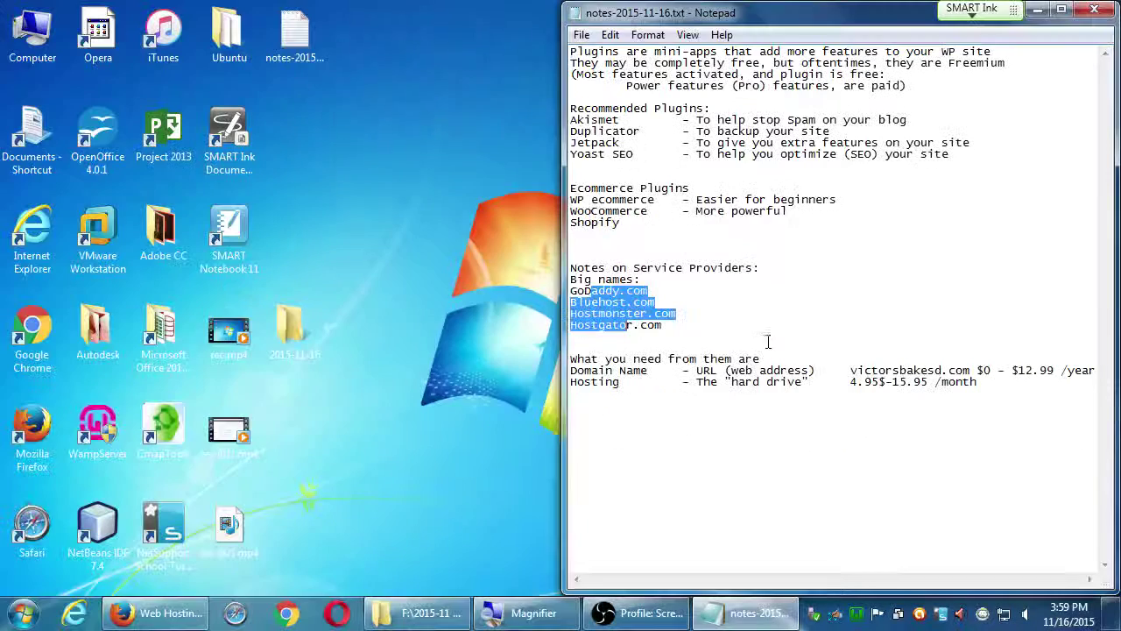
Clear the text selection in the notes, save notes-2015-11-16.txt and close Notepad
{"action": "left_click", "coordinate": [770, 292]}
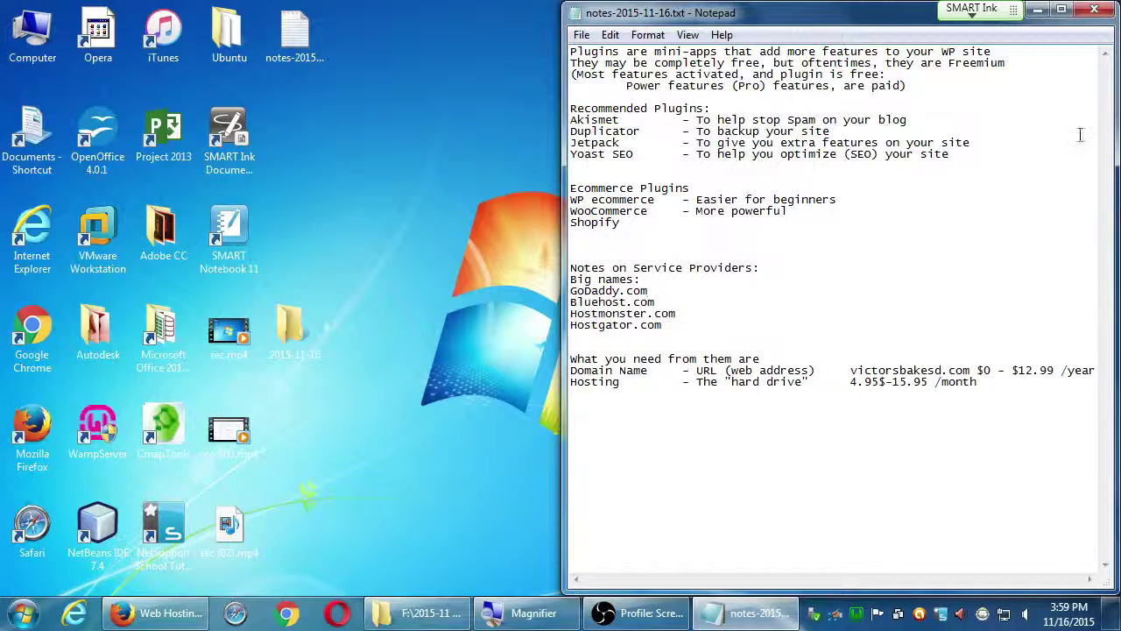
{"action": "left_click", "coordinate": [1094, 9]}
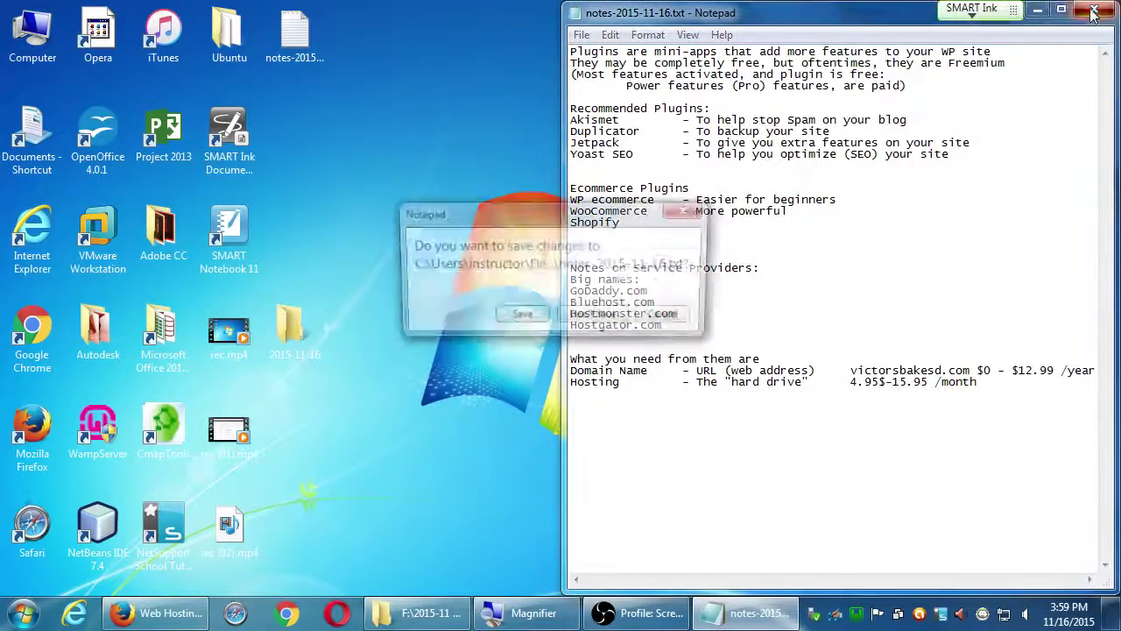
{"action": "left_click", "coordinate": [520, 317]}
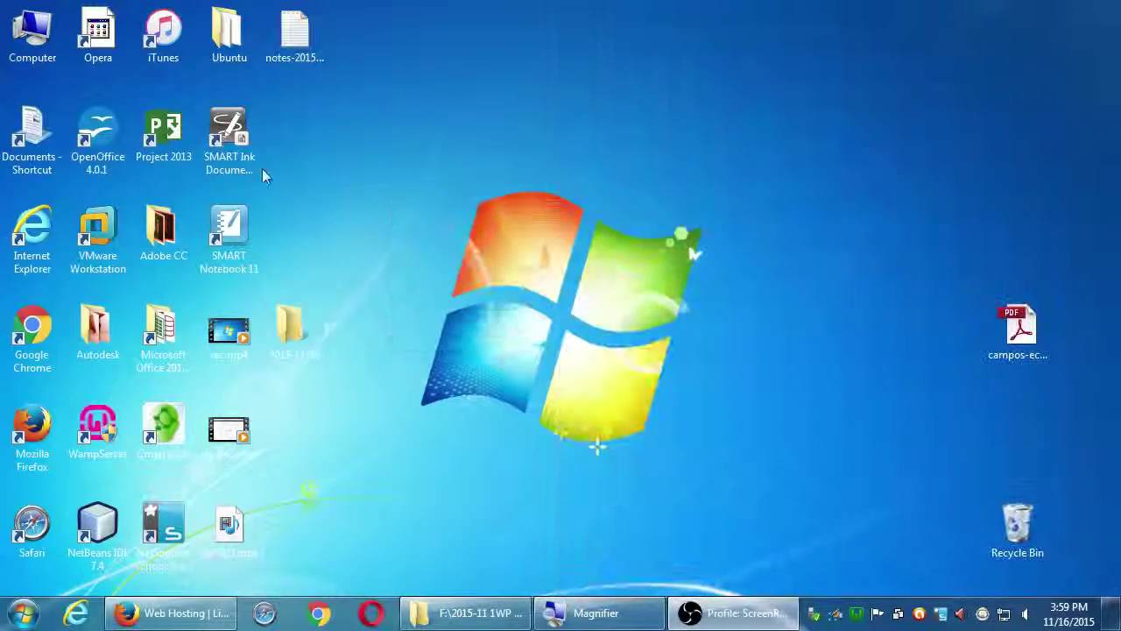
Open the classroom data (Z:) network drive, jump to its folders starting with C, and move the window clear of the desktop icons
{"action": "double_click", "coordinate": [43, 40]}
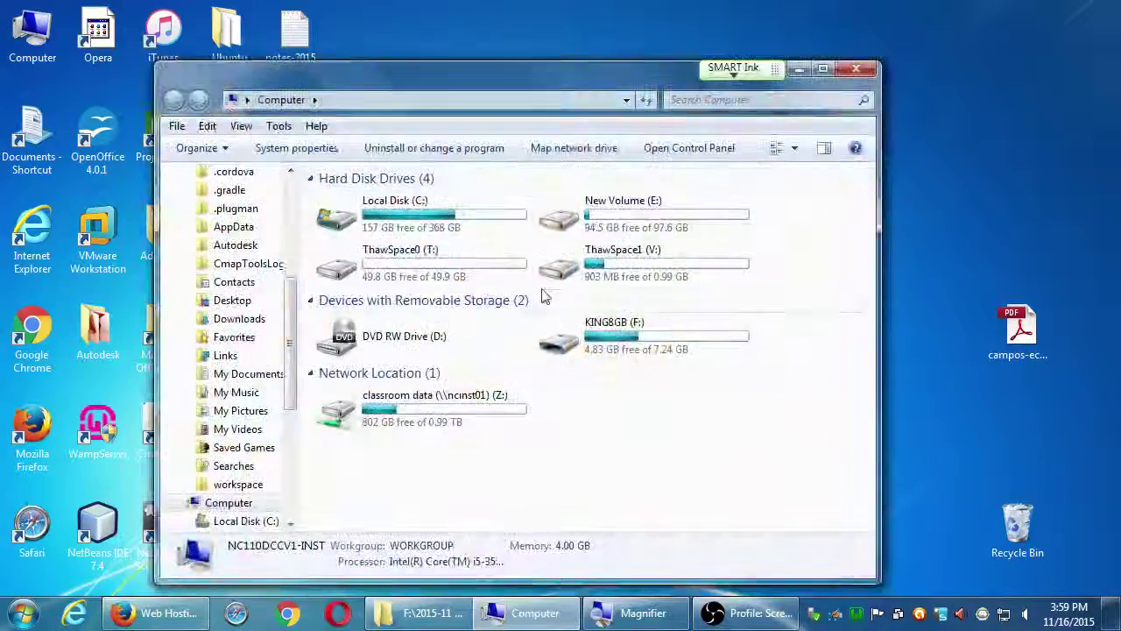
{"action": "left_click", "coordinate": [411, 415]}
{"action": "double_click", "coordinate": [412, 414]}
{"action": "key", "text": "c"}
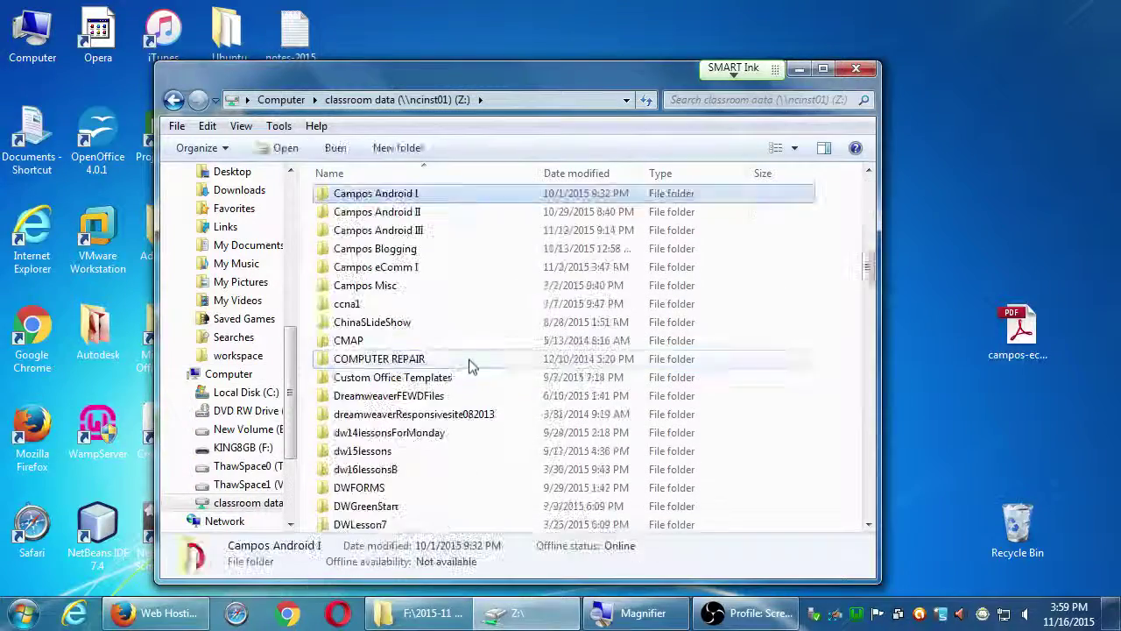
{"action": "left_click_drag", "start_coordinate": [458, 111], "coordinate": [810, 84]}
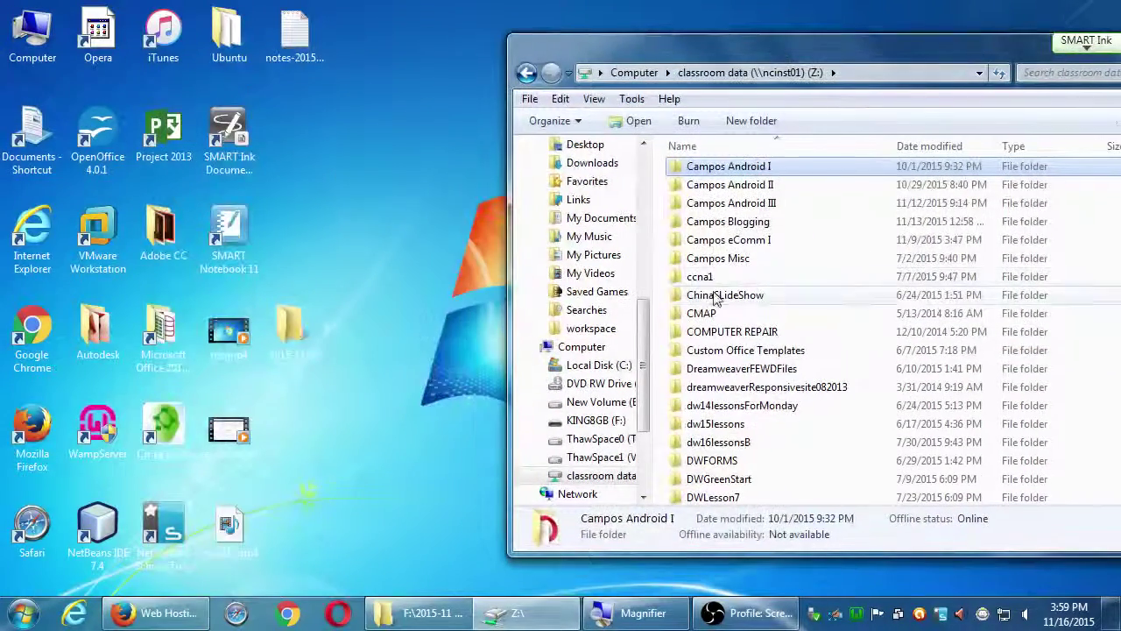
Copy notes-2015-11-16.txt from the desktop into the instructor's eComm I folder on the classroom data drive
{"action": "left_click", "coordinate": [745, 245]}
{"action": "double_click", "coordinate": [746, 245]}
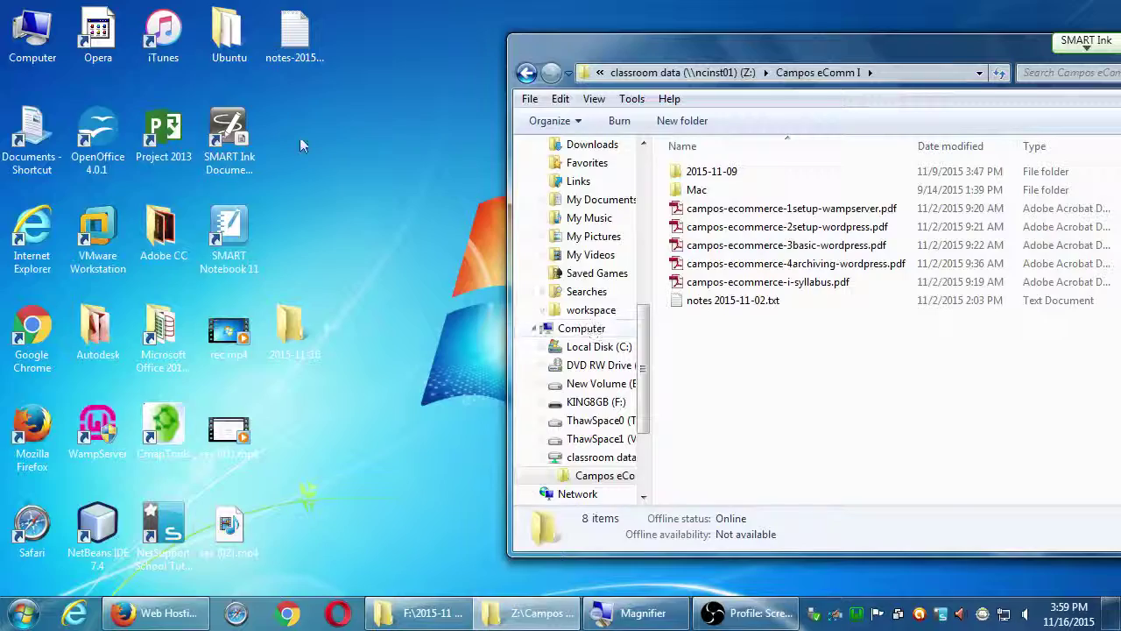
{"action": "left_click_drag", "start_coordinate": [297, 48], "coordinate": [814, 401]}
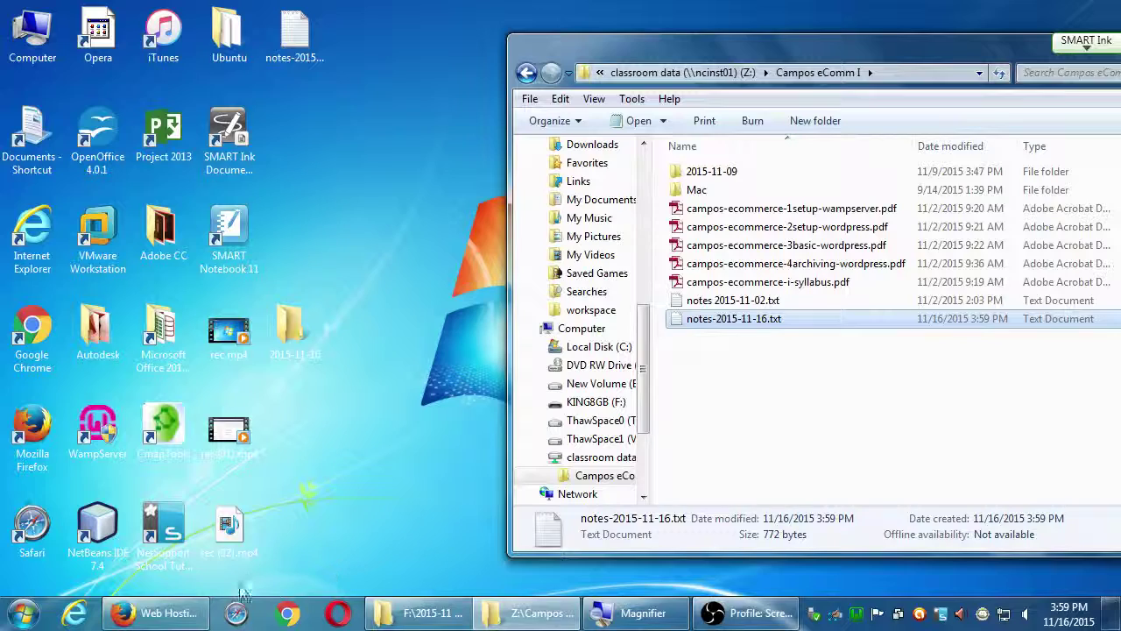
Switch to Firefox, load sdce.edu in a new tab and open its class schedule page
{"action": "left_click", "coordinate": [167, 614]}
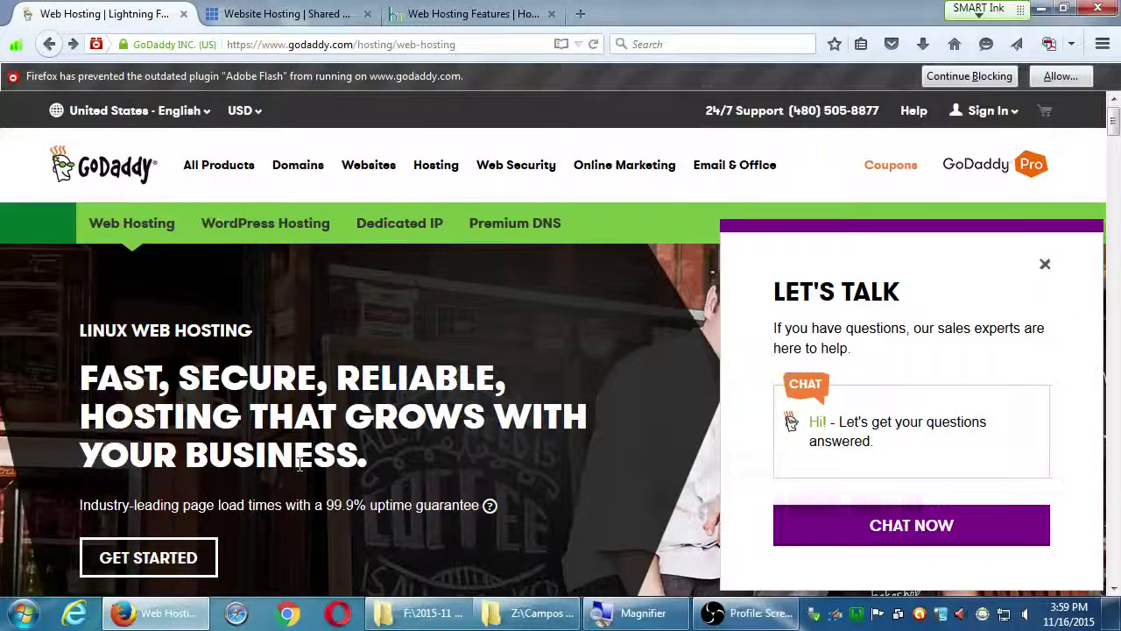
{"action": "key", "text": "ctrl+t"}
{"action": "type", "text": "sdce.edu"}
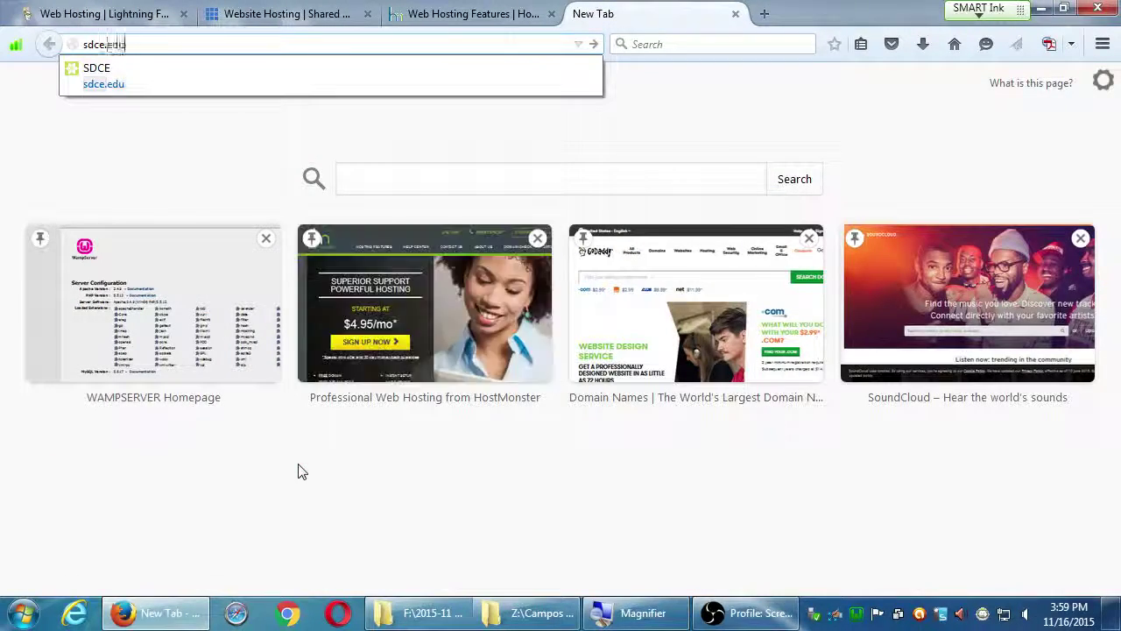
{"action": "key", "text": "Return"}
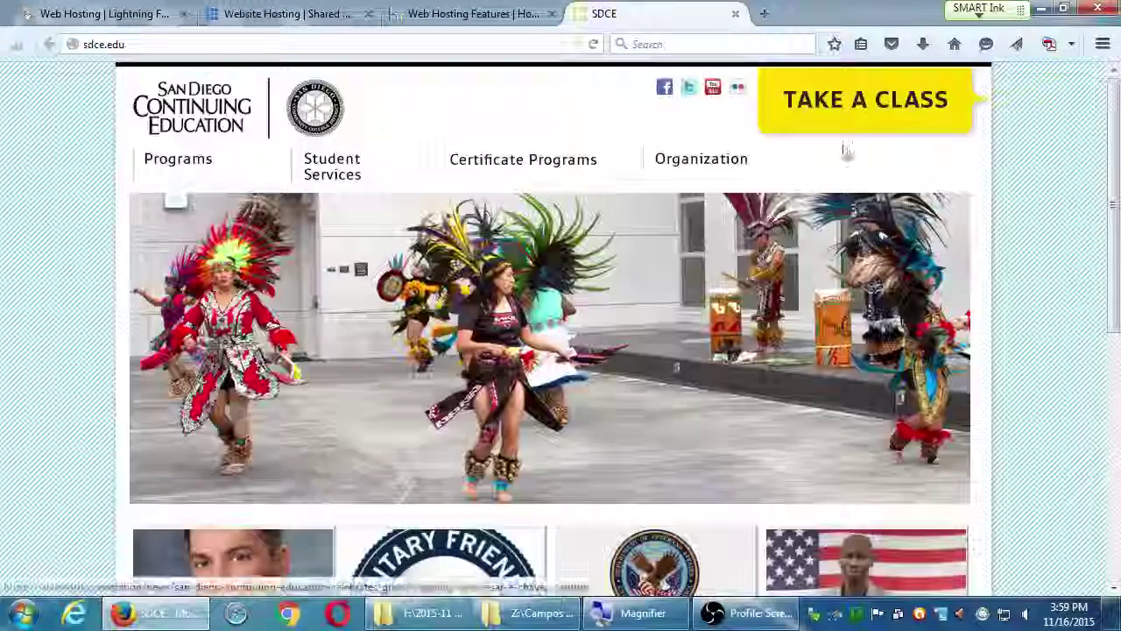
{"action": "left_click", "coordinate": [849, 99]}
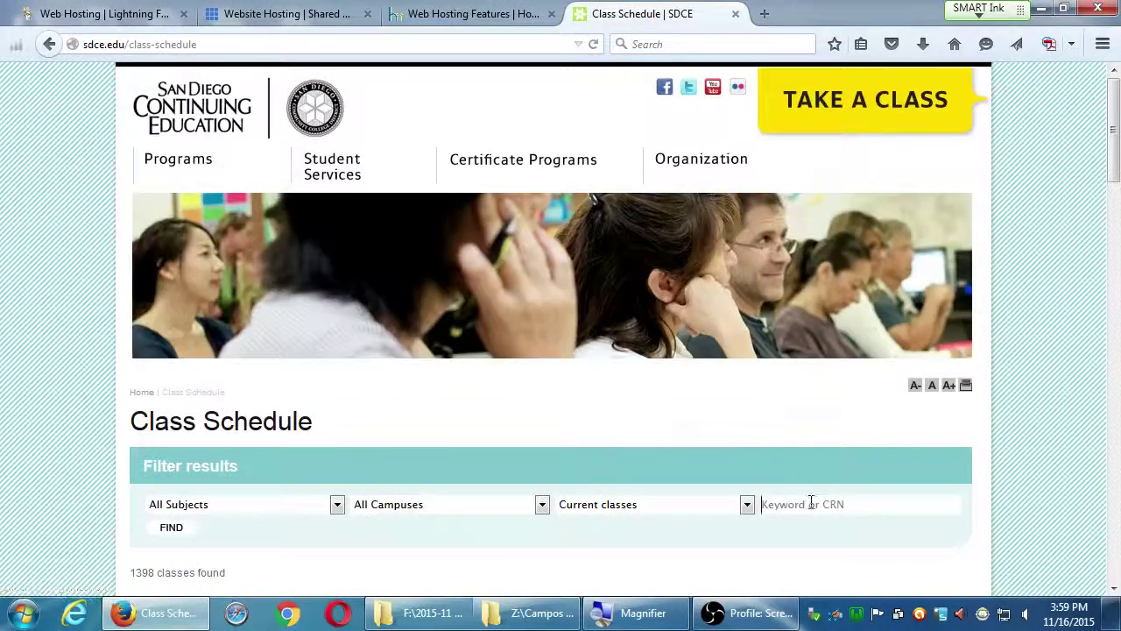
Search the class schedule for the instructor's surname and sort the listed classes by start date
{"action": "type", "text": "campos"}
{"action": "key", "text": "Return"}
{"action": "scroll", "coordinate": [814, 499], "scroll_direction": "down", "scroll_amount": 6}
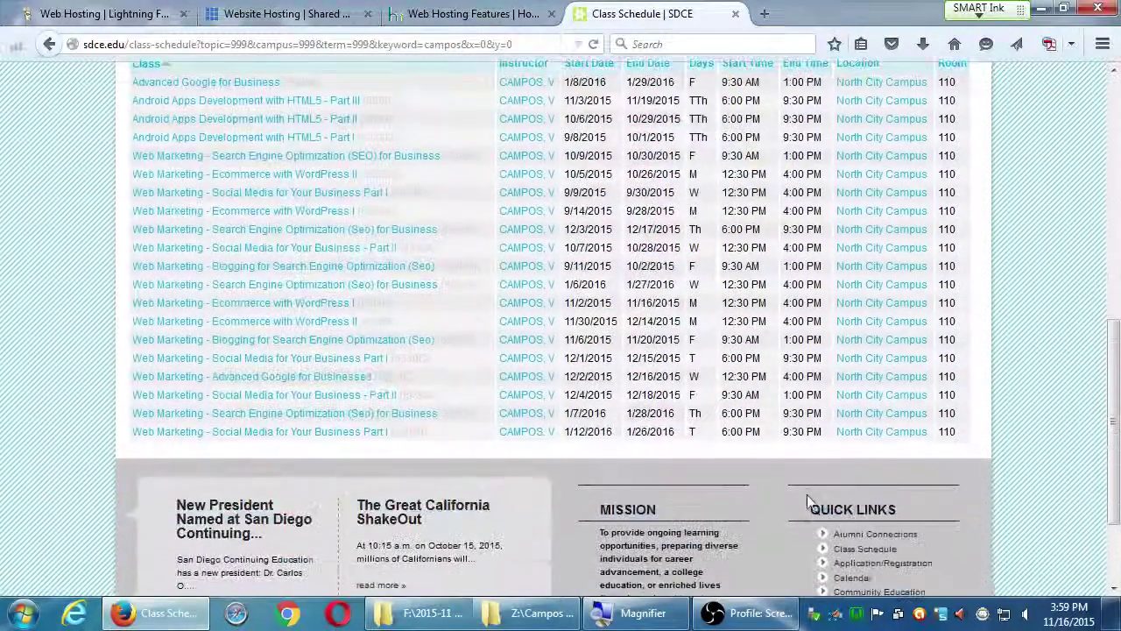
{"action": "scroll", "coordinate": [592, 248], "scroll_direction": "up", "scroll_amount": 1}
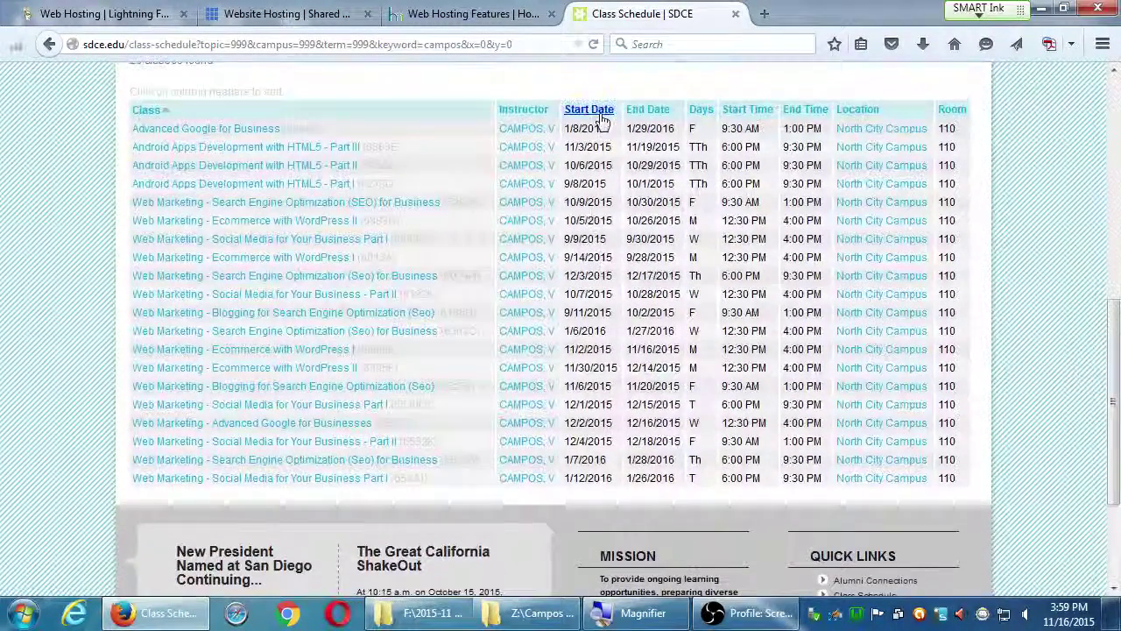
{"action": "left_click", "coordinate": [610, 111]}
{"action": "scroll", "coordinate": [338, 403], "scroll_direction": "down", "scroll_amount": 5}
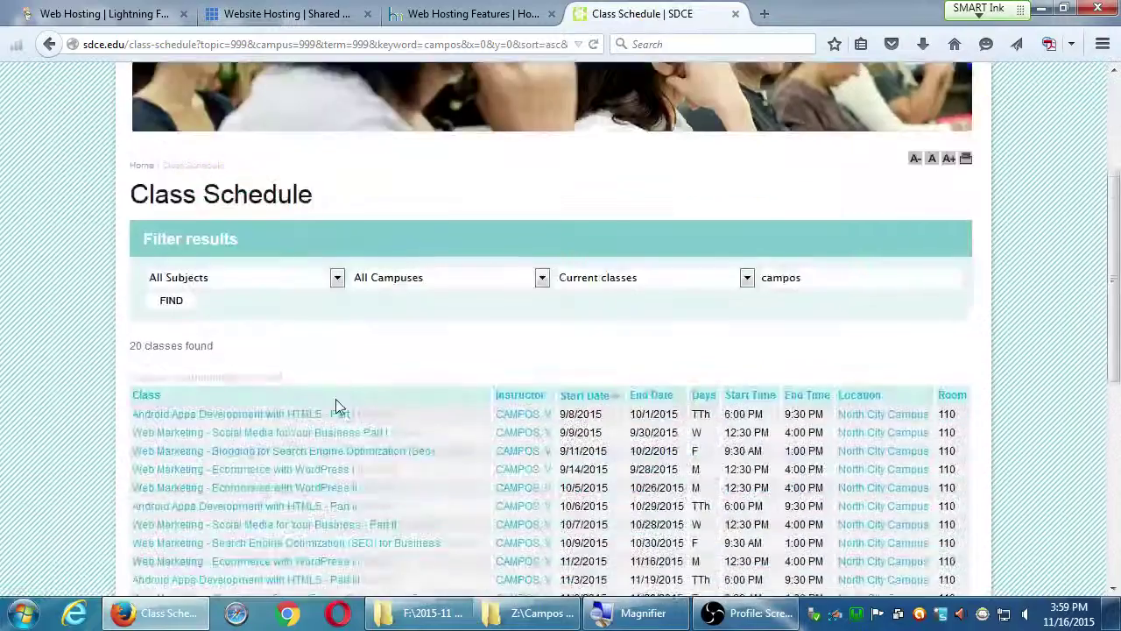
{"action": "scroll", "coordinate": [470, 476], "scroll_direction": "down", "scroll_amount": 1}
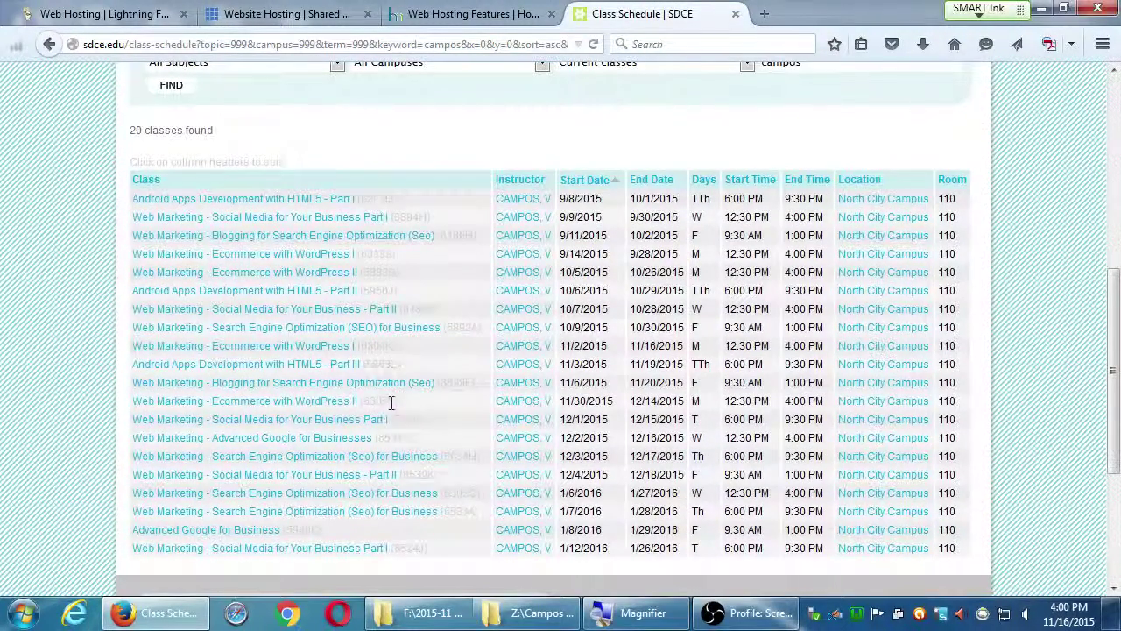
Highlight the start date of the upcoming Ecommerce with WordPress II class, check it against the Windows calendar and close the calendar
{"action": "left_click_drag", "start_coordinate": [614, 403], "coordinate": [563, 412]}
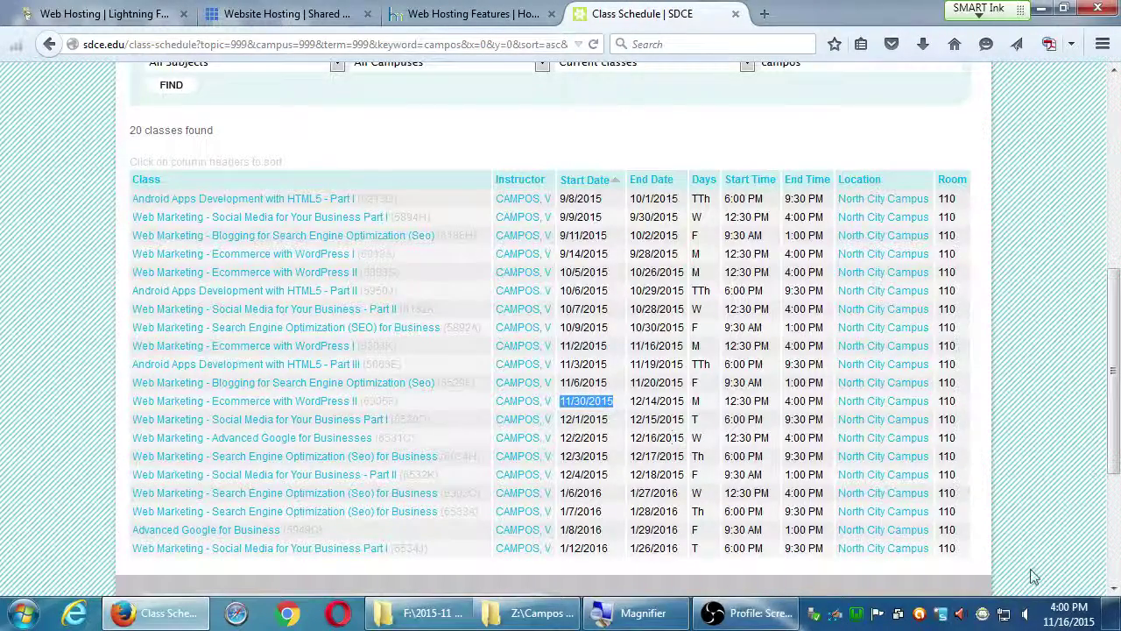
{"action": "left_click", "coordinate": [1069, 614]}
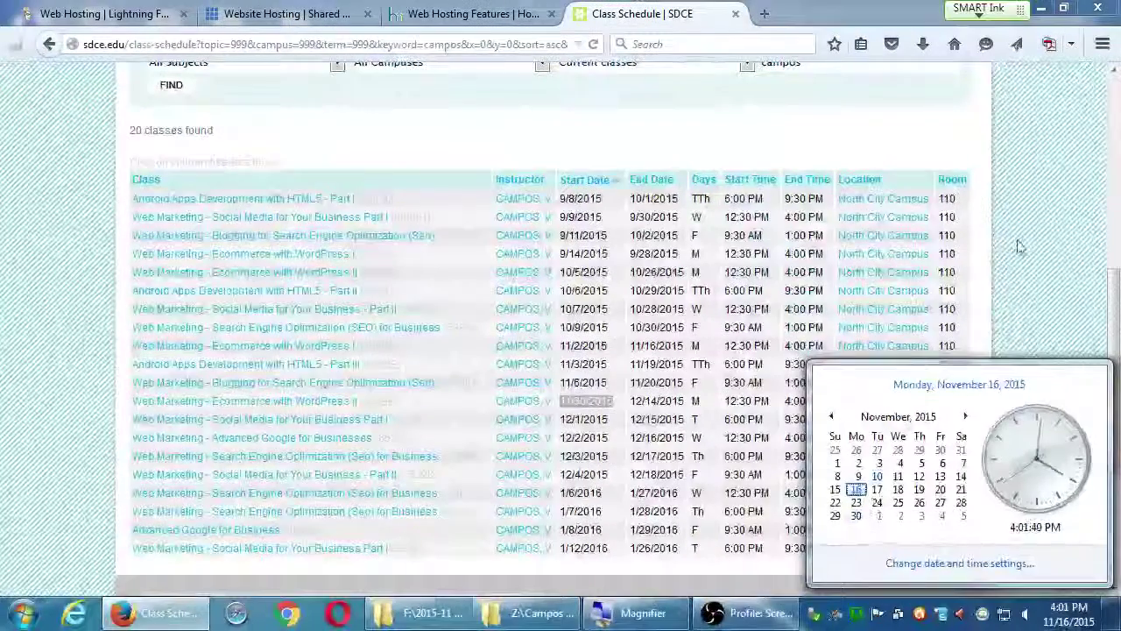
{"action": "left_click", "coordinate": [1016, 237]}
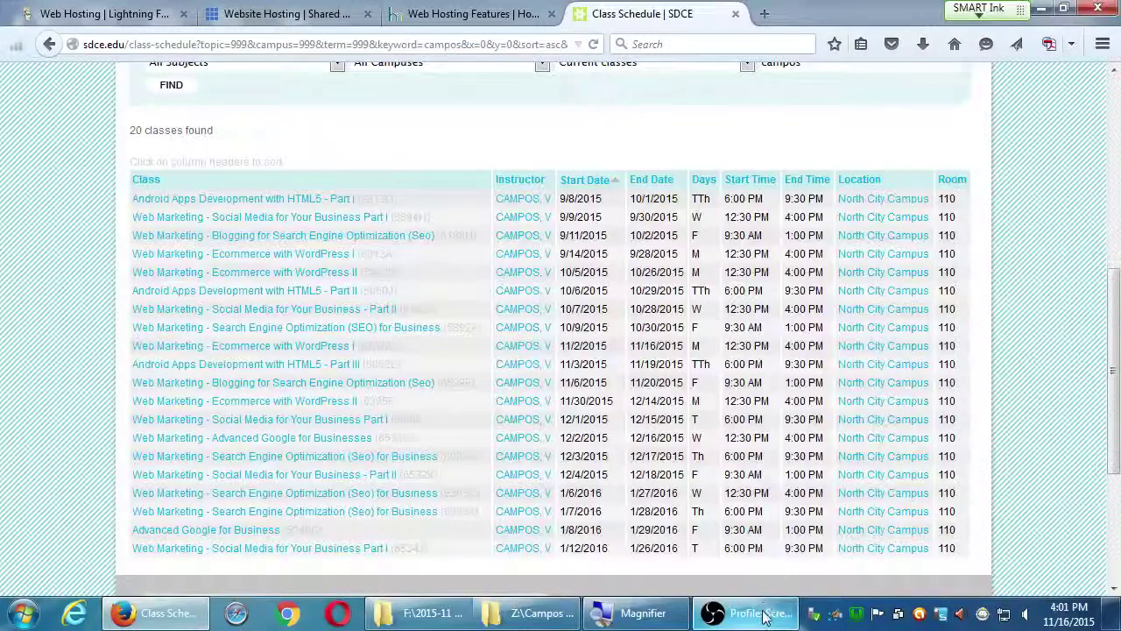